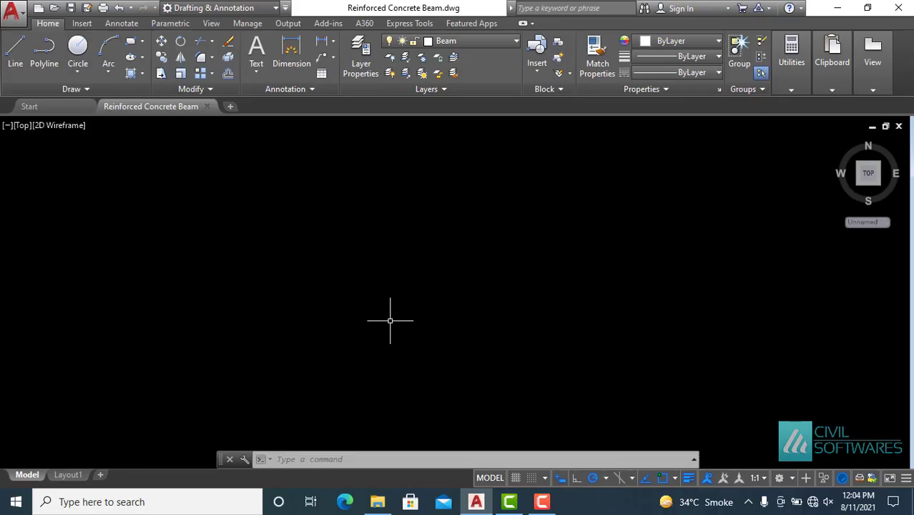
Step: Draw the 8300 × 910 beam rectangle and zoom to fit it in view
left_click(130, 40)
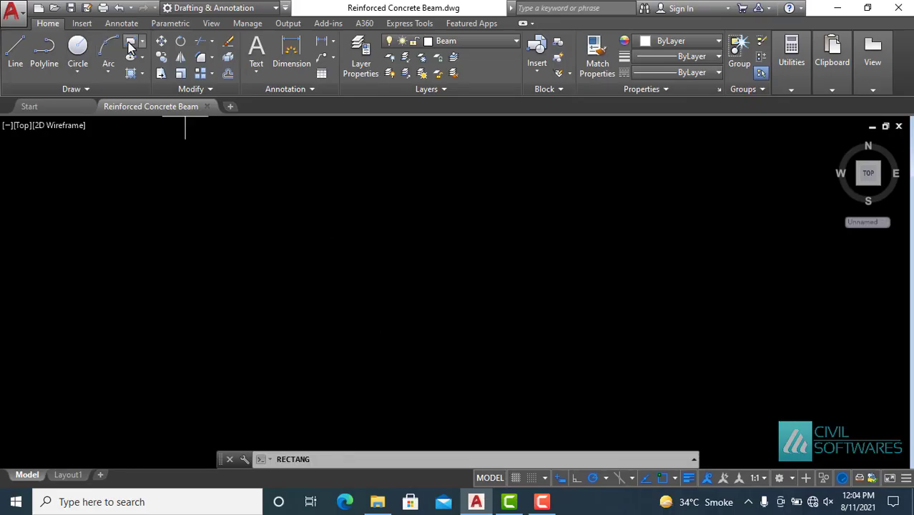
left_click(224, 363)
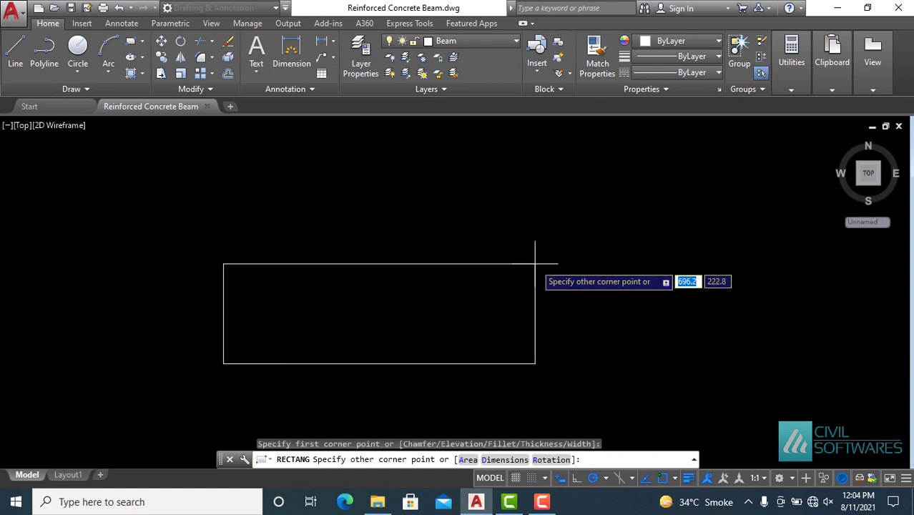
key("Tab")
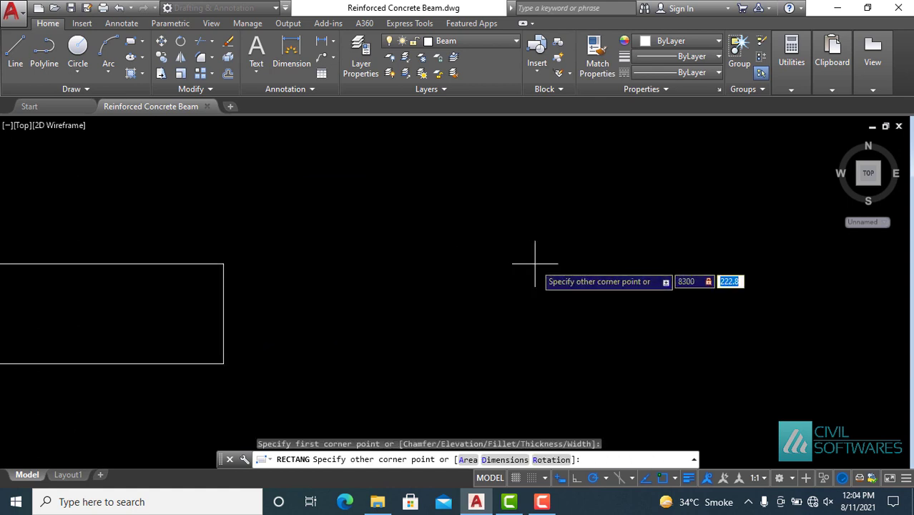
type("910")
key("Return")
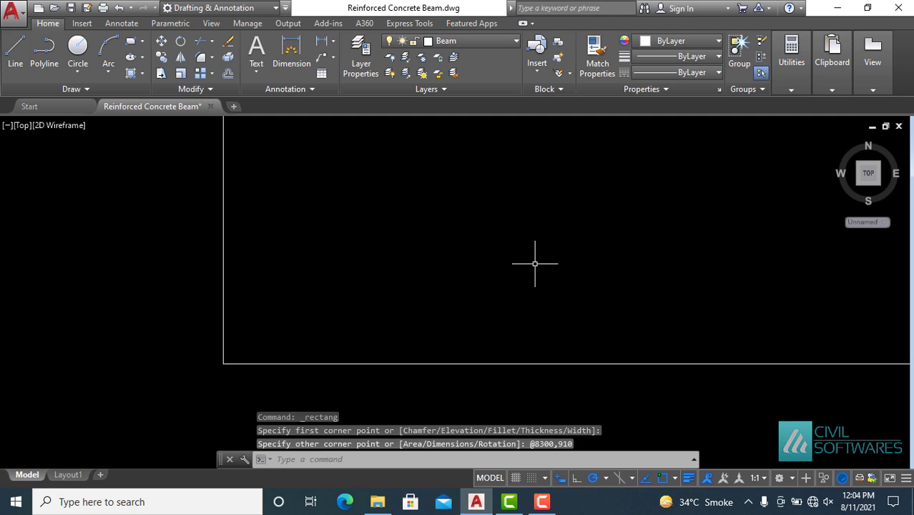
middle_click(535, 263)
middle_click(535, 263)
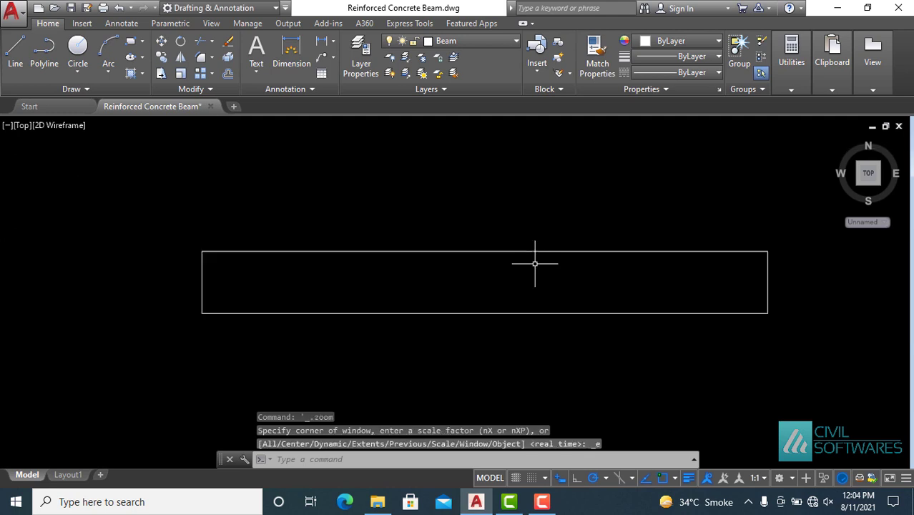
Step: Draw a 300 × 600 rectangle below the beam's left end
left_click(130, 41)
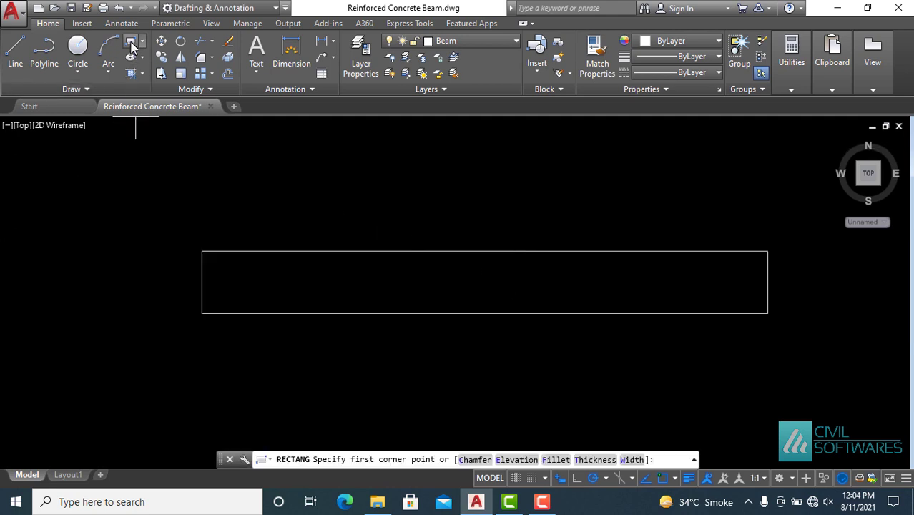
left_click(190, 393)
type("300")
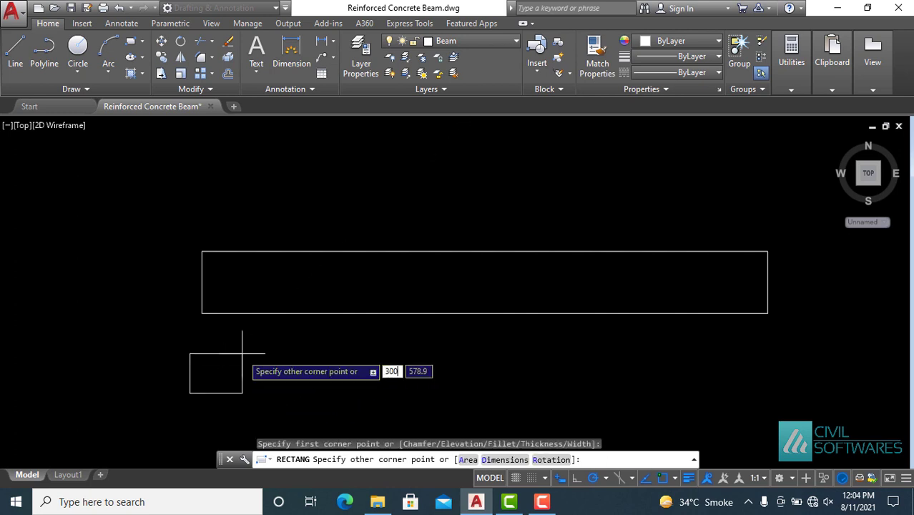
key("Tab")
type("6")
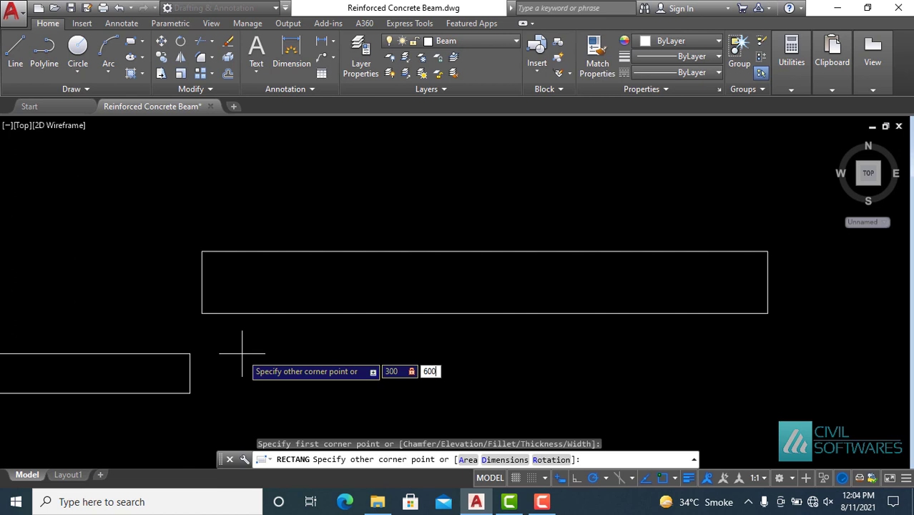
key("Return")
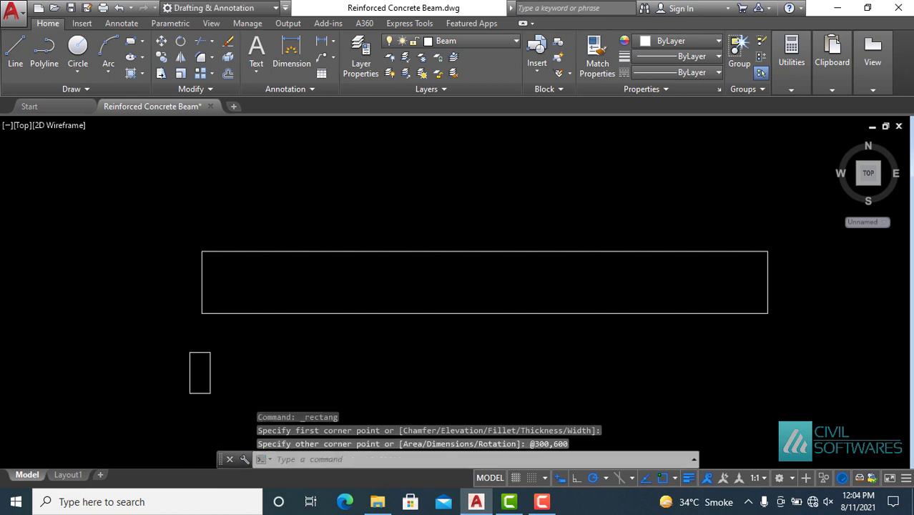
scroll(215, 346, "up", 1)
Step: Copy the small rectangle under the beam's left end and near its right end
left_click(161, 58)
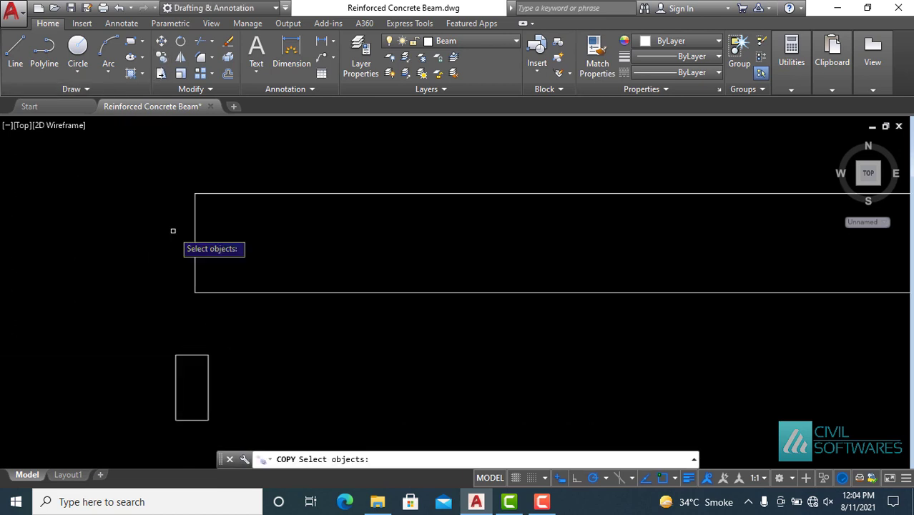
left_click(191, 355)
key("Return")
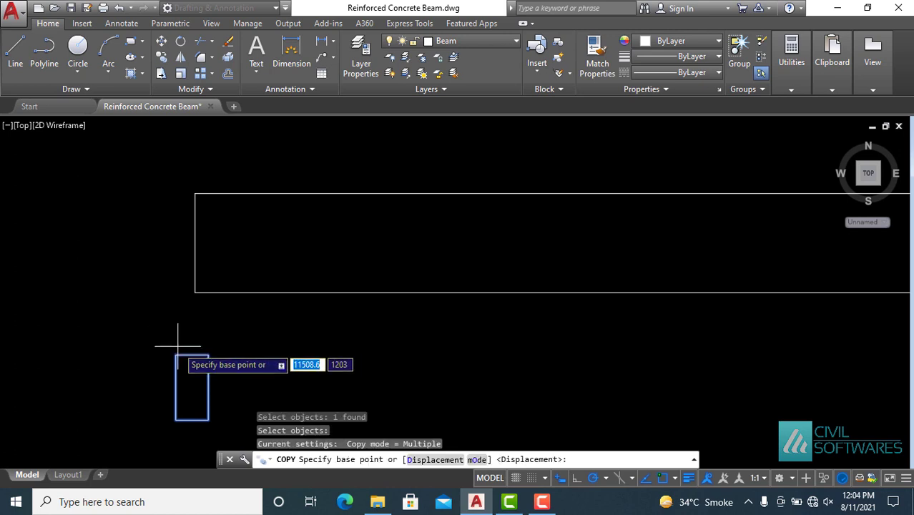
left_click(176, 356)
scroll(196, 312, "up", 2)
scroll(198, 310, "up", 2)
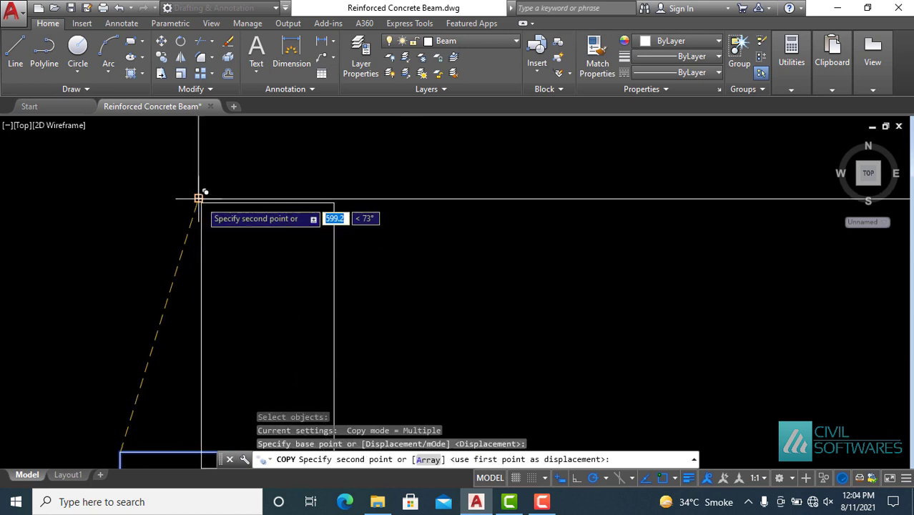
left_click(198, 197)
scroll(468, 265, "down", 5)
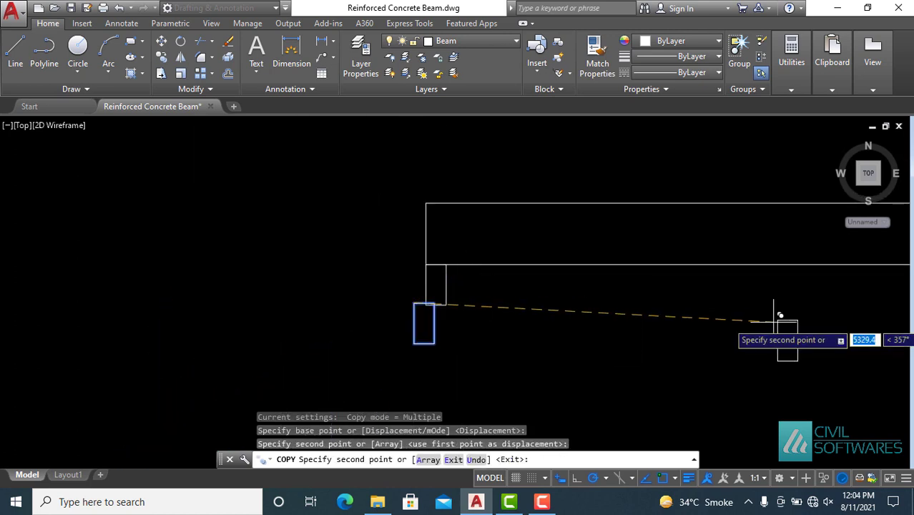
middle_click_drag(779, 315, 442, 314)
left_click(610, 294)
key("Escape")
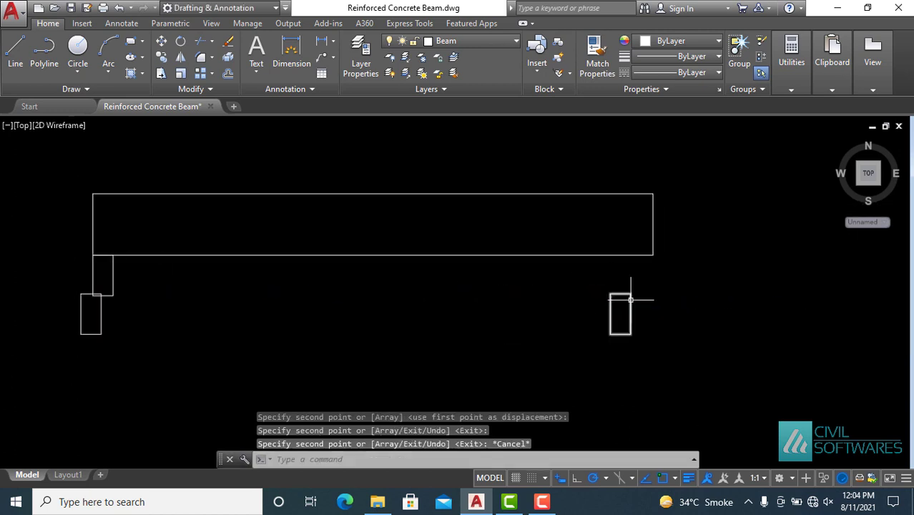
Step: Copy the right-end rectangle so its corner meets the beam's bottom-right corner
scroll(638, 298, "up", 4)
left_click(563, 265)
left_click(652, 409)
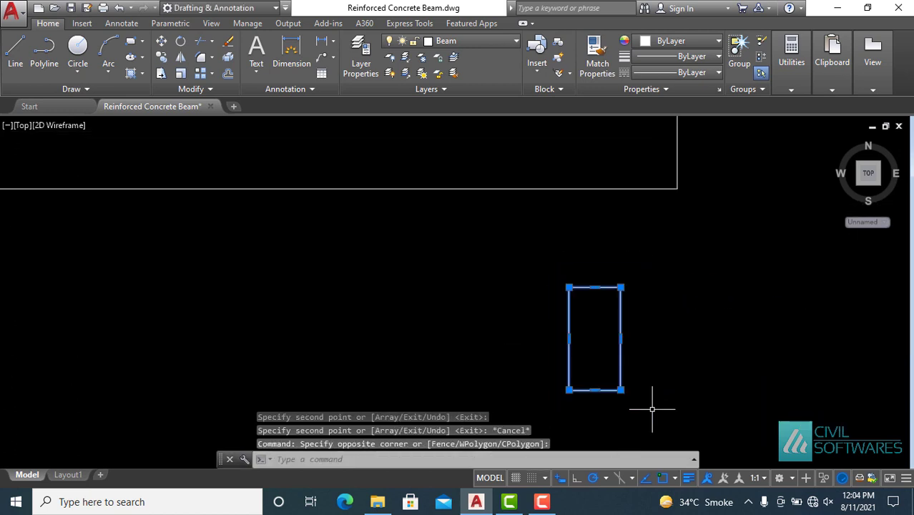
left_click(162, 57)
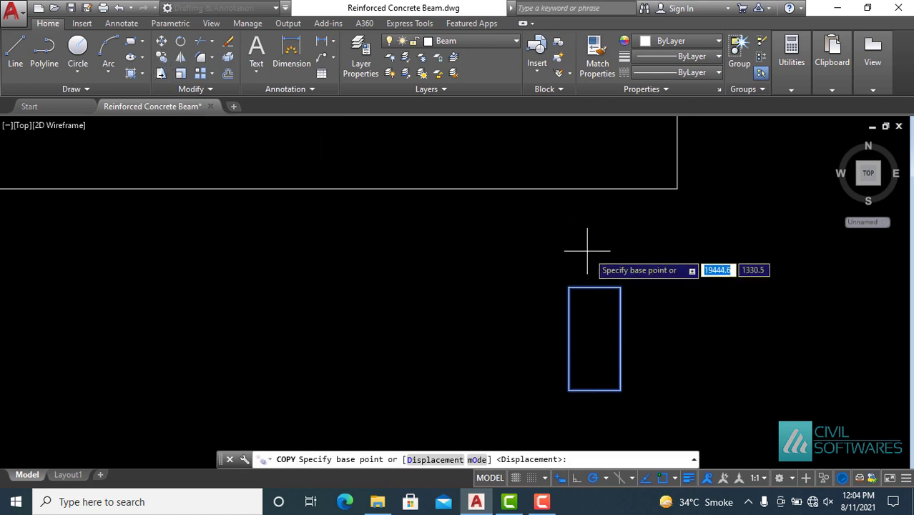
left_click(621, 287)
scroll(701, 179, "up", 5)
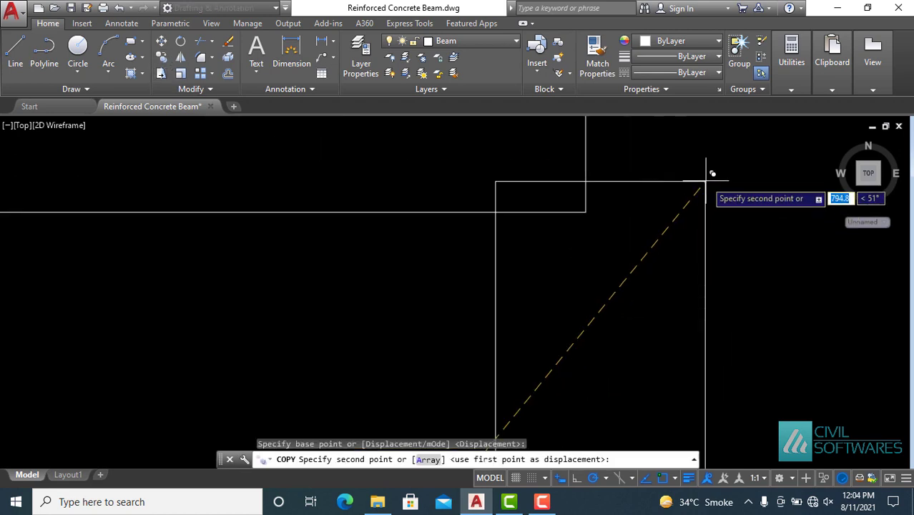
left_click(709, 253)
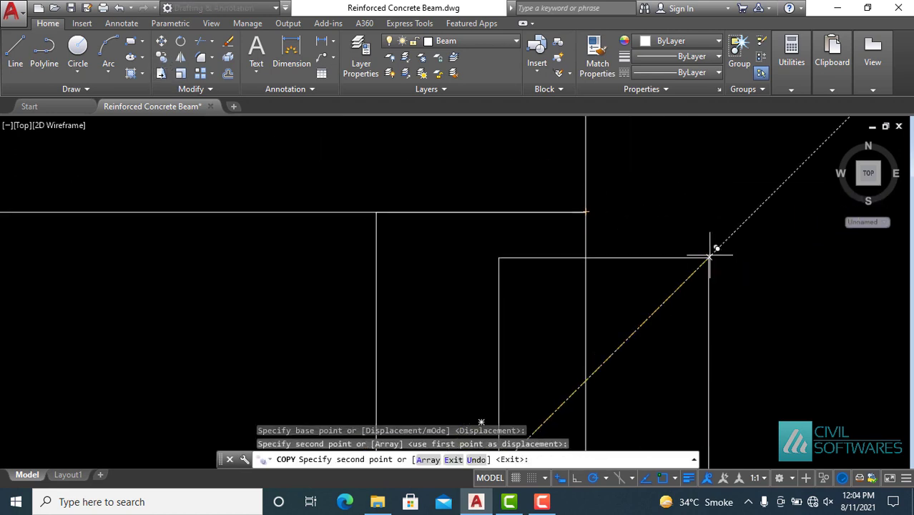
key("Escape")
Step: Delete the two stray small rectangles, leaving one support under each beam end
scroll(711, 241, "down", 5)
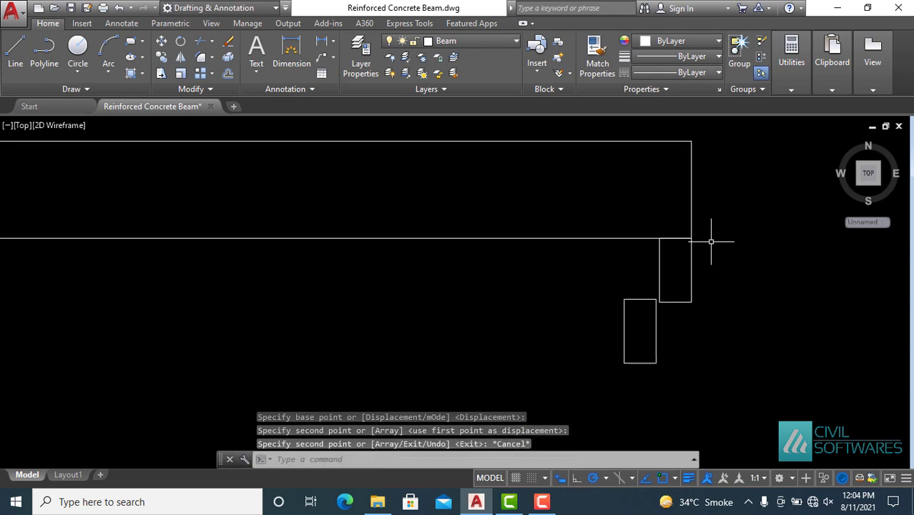
left_click(656, 349)
key("Delete")
scroll(598, 319, "down", 5)
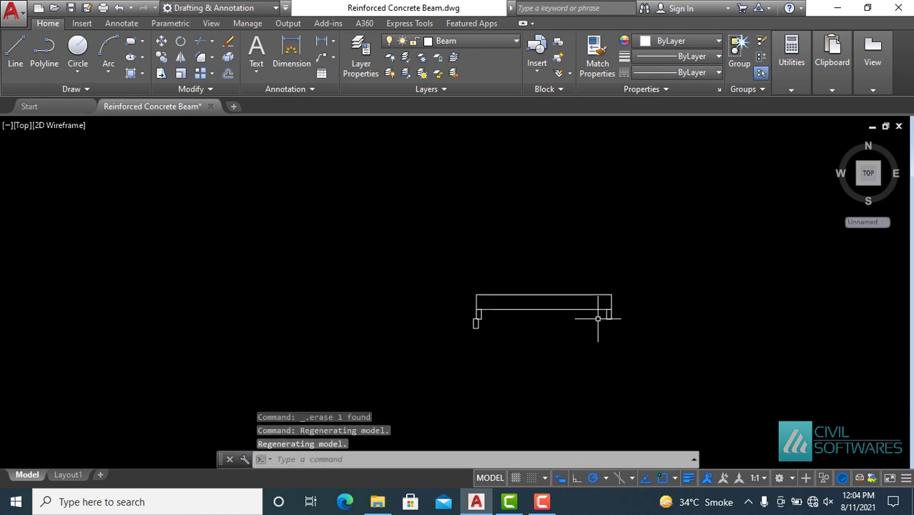
scroll(474, 323, "up", 5)
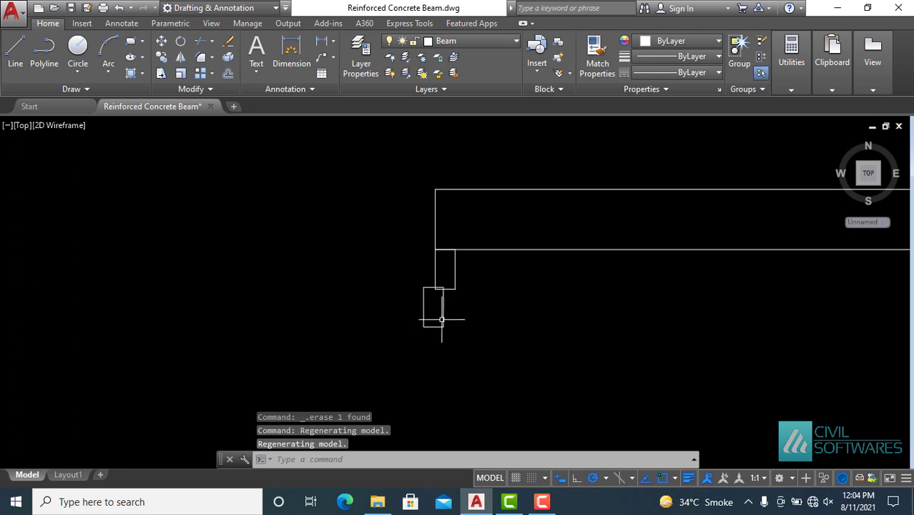
key("Delete")
middle_click_drag(547, 312, 301, 342)
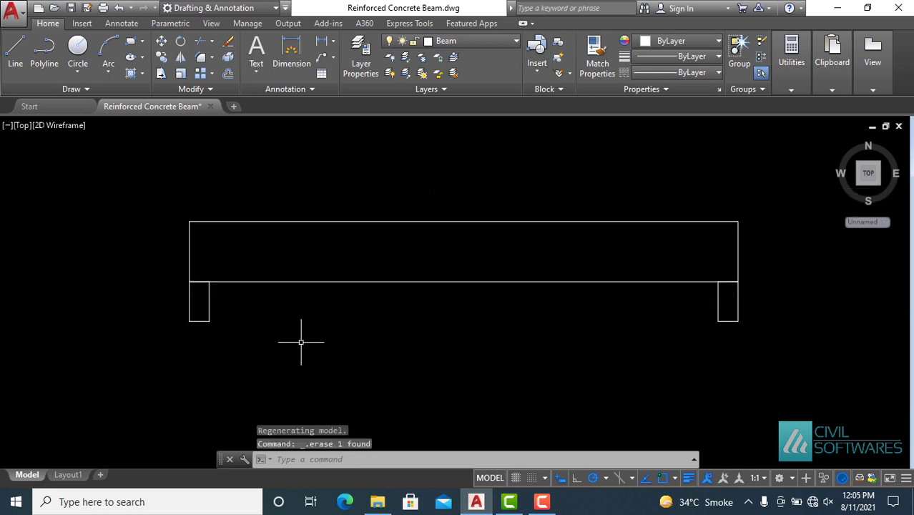
Step: Offset the beam rectangle 40 units inward
left_click(227, 73)
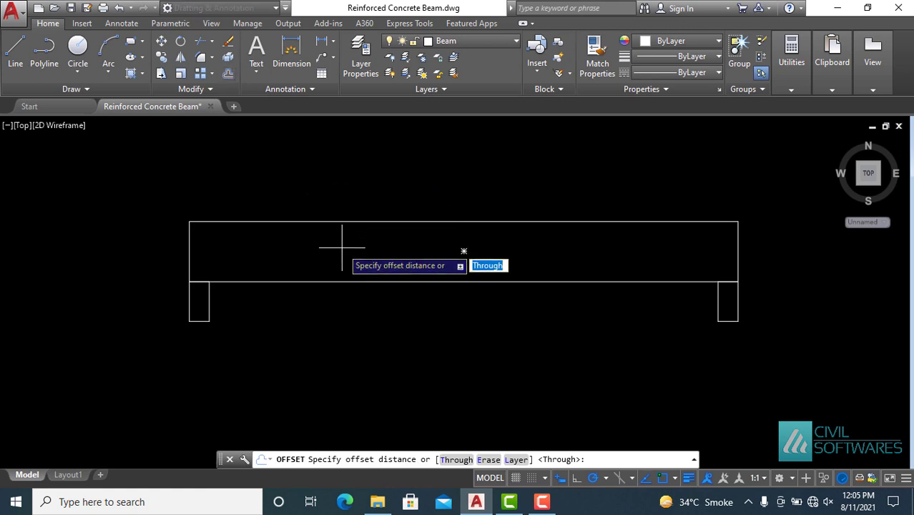
type("40")
key("Return")
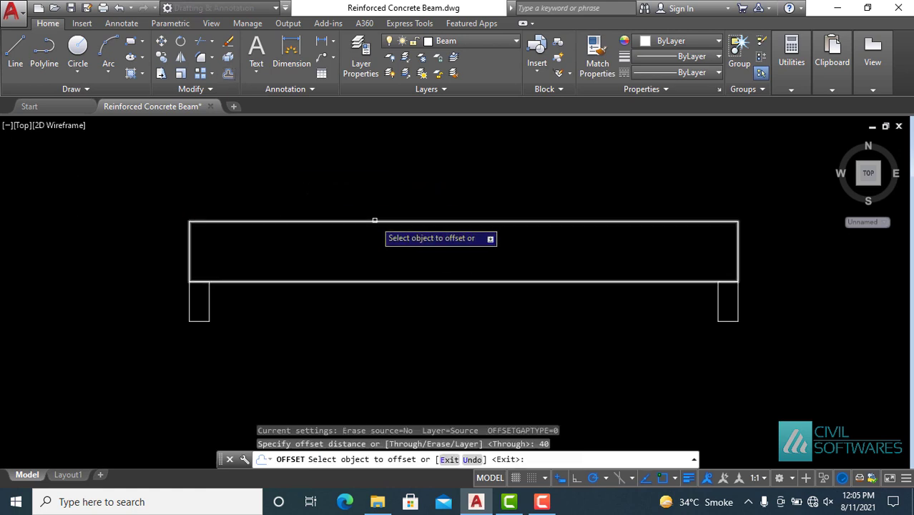
left_click(367, 222)
left_click(360, 249)
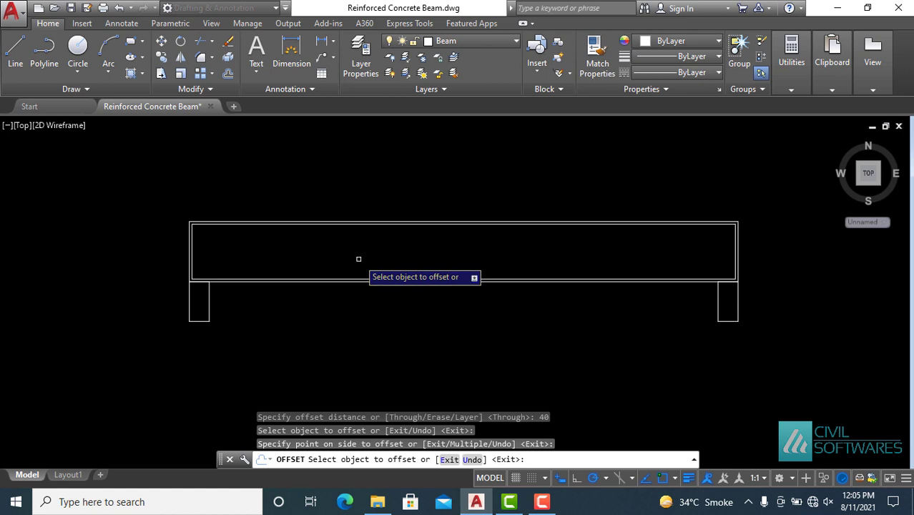
key("Escape")
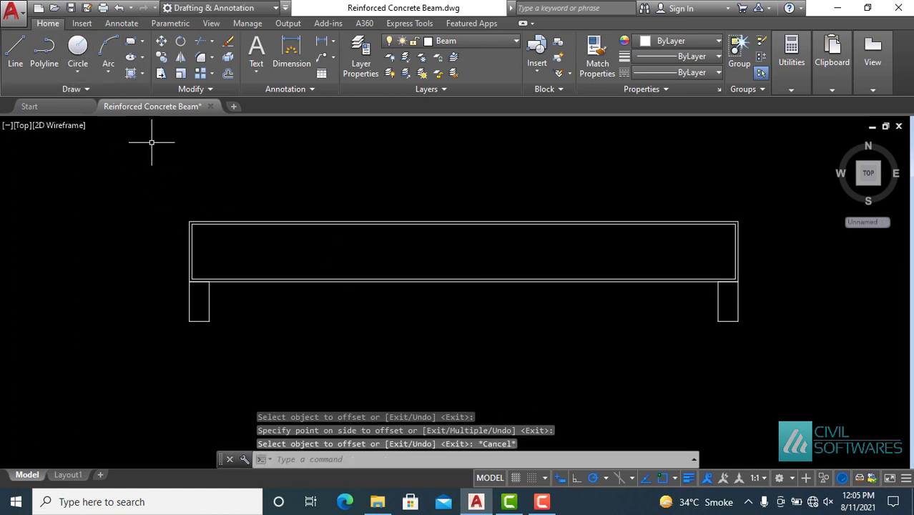
Step: Explode the inner rectangle into lines and delete its left vertical line
scroll(175, 233, "up", 4)
left_click(281, 206)
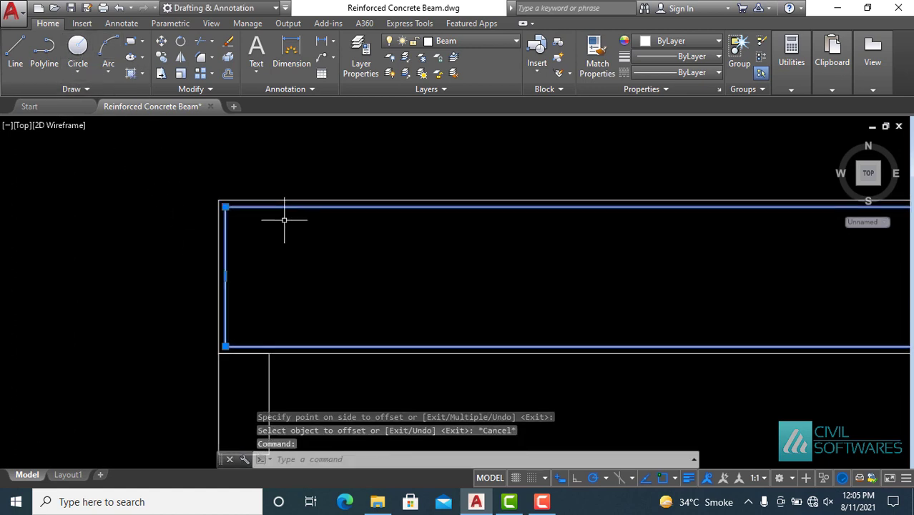
left_click(228, 58)
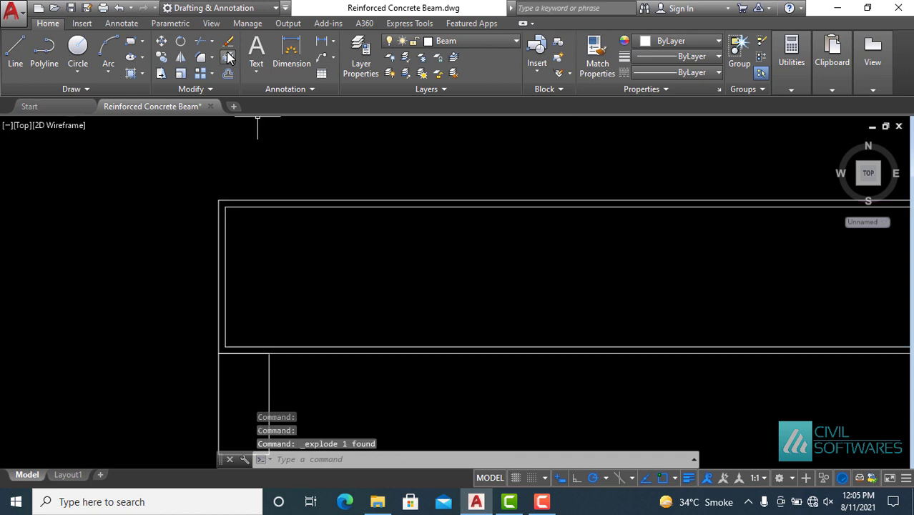
left_click(226, 248)
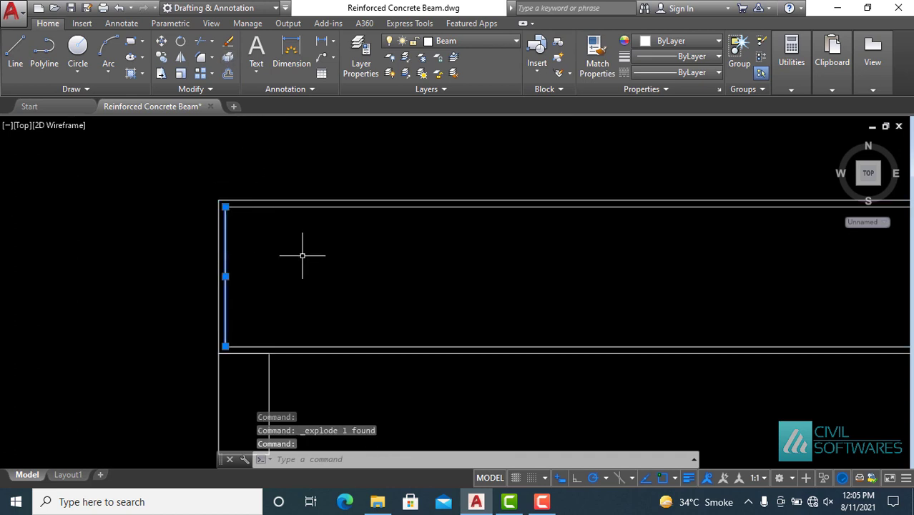
key("Delete")
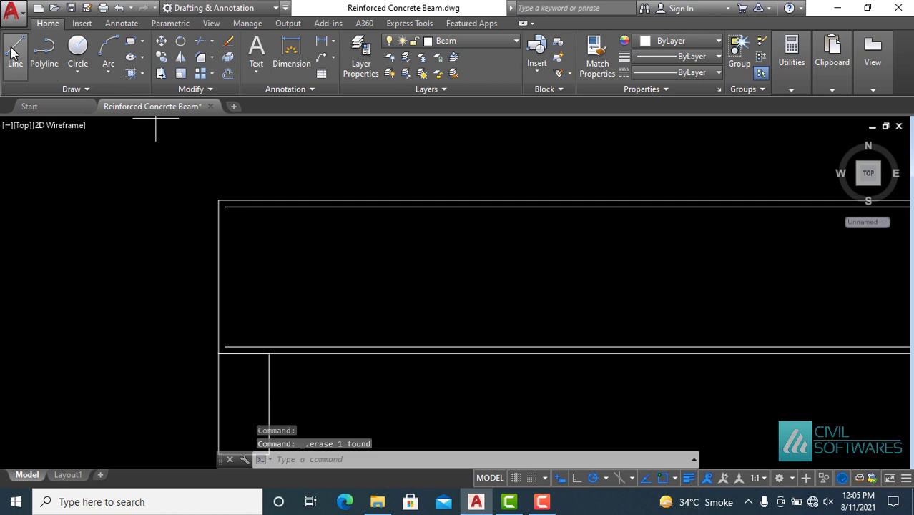
Step: Draw a 300 hook down from the inner top-left corner and a 200 hook up from the bottom-left
left_click(15, 51)
left_click(226, 206)
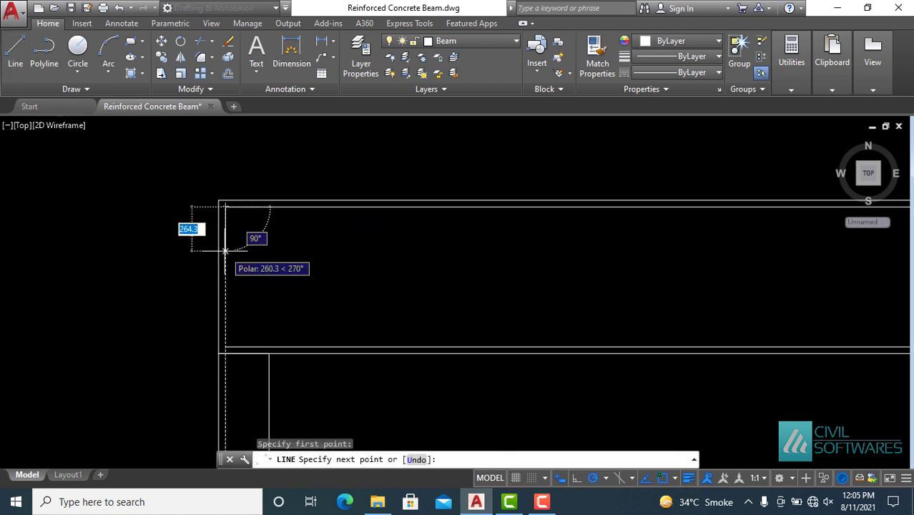
type("300")
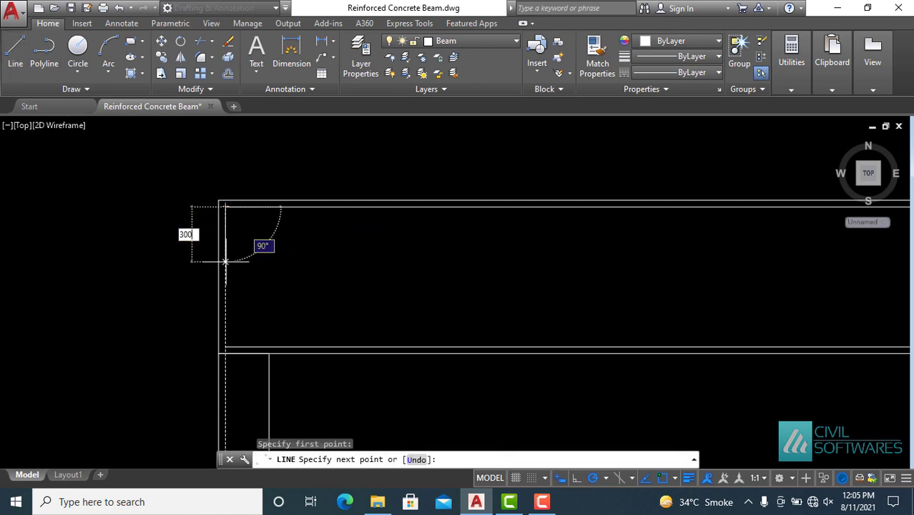
key("Return")
key("Escape")
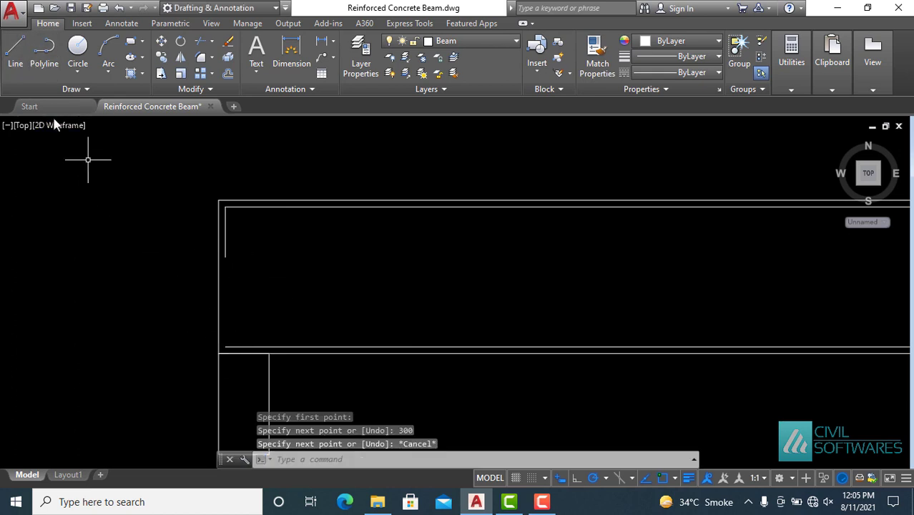
left_click(15, 50)
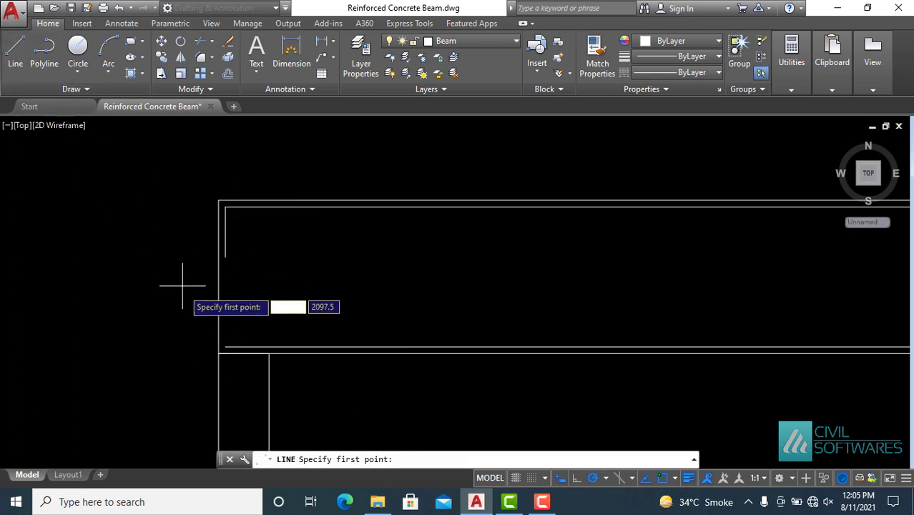
left_click(226, 347)
type("200")
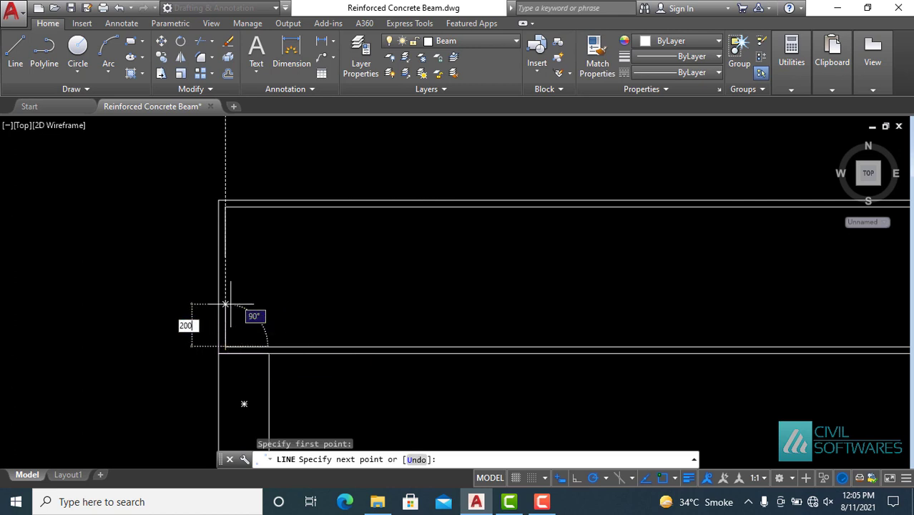
key("Return")
key("Escape")
Step: Erase the inner outline's right end line and select the 300 and 200 left hooks
scroll(334, 271, "down", 2)
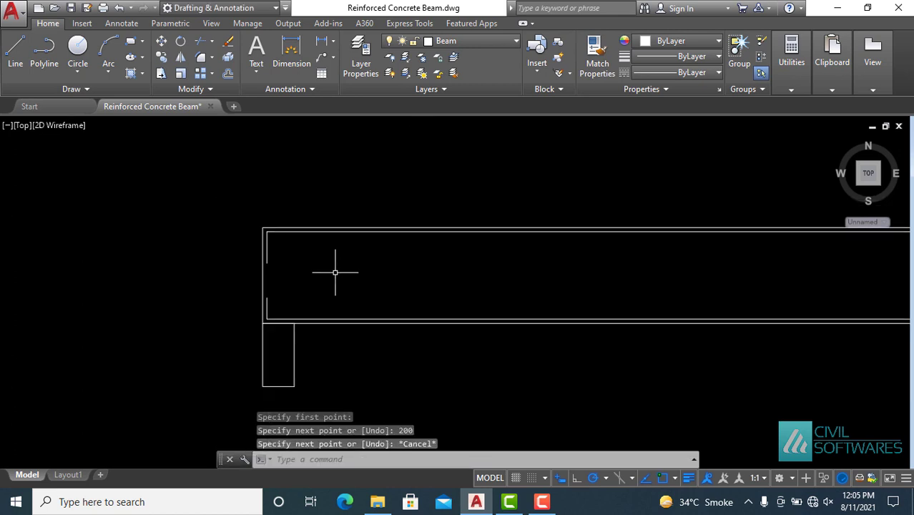
scroll(334, 272, "down", 2)
middle_click_drag(418, 265, 278, 270)
scroll(730, 264, "up", 4)
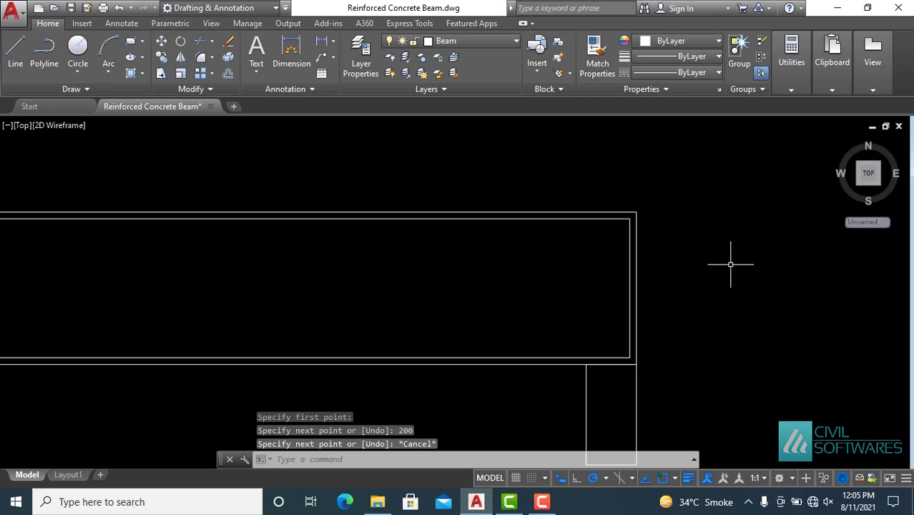
left_click(630, 296)
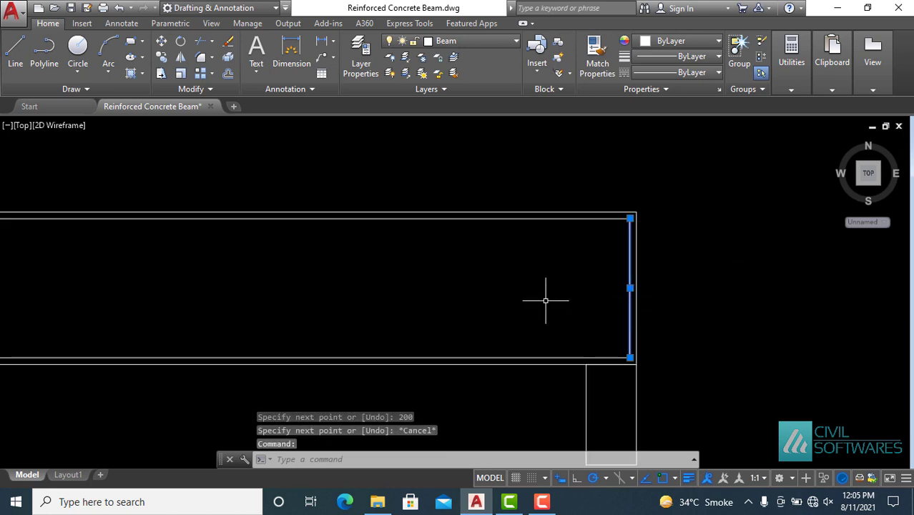
key("Delete")
scroll(552, 296, "down", 3)
scroll(232, 307, "up", 2)
scroll(225, 238, "up", 1)
left_click(230, 232)
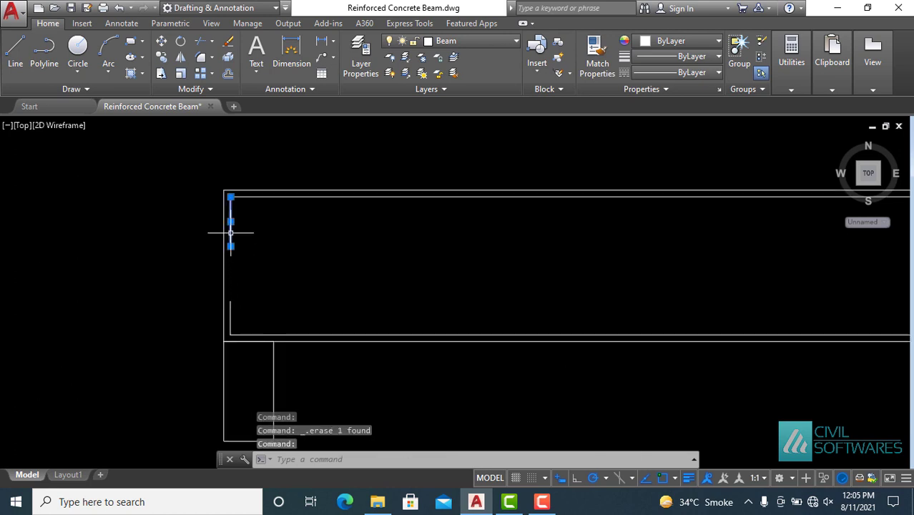
left_click(230, 313)
Step: Mirror the 300 and 200 hooks about the beam's vertical centreline, keeping the originals
left_click(180, 57)
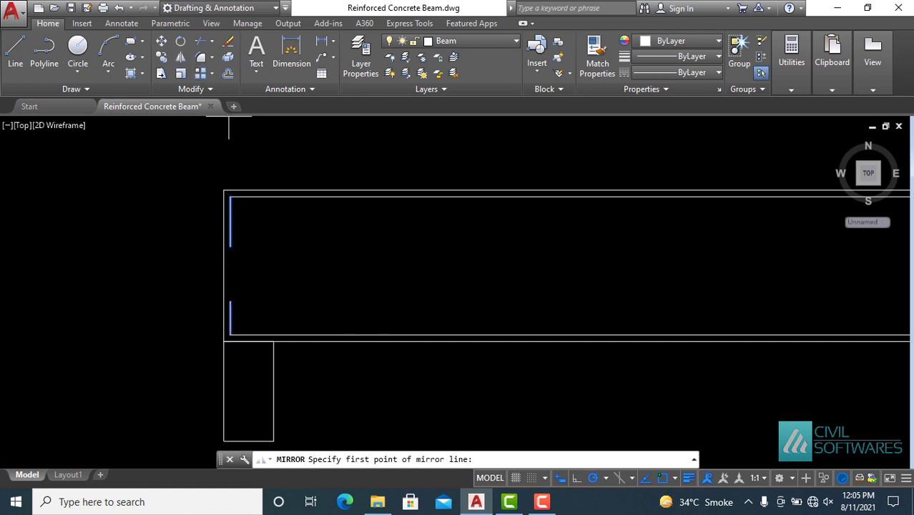
scroll(521, 270, "down", 2)
middle_click_drag(567, 271, 351, 294)
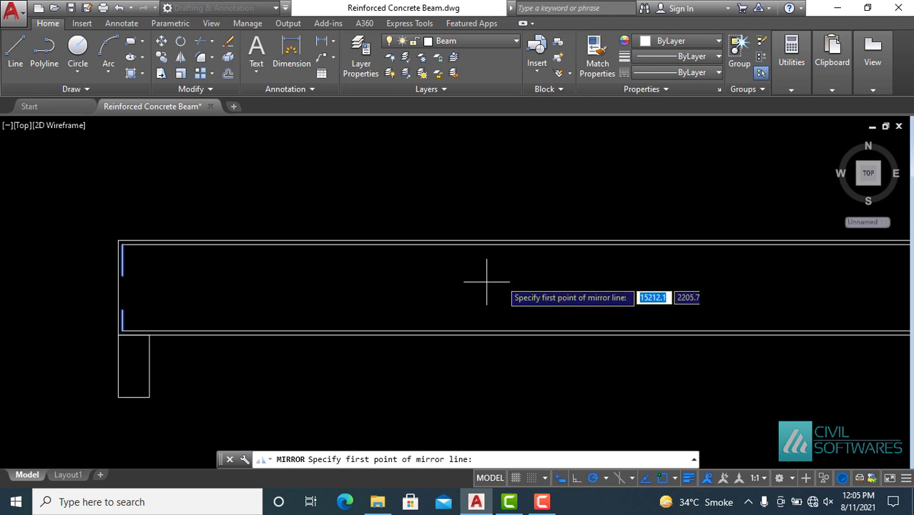
left_click(549, 240)
left_click(547, 190)
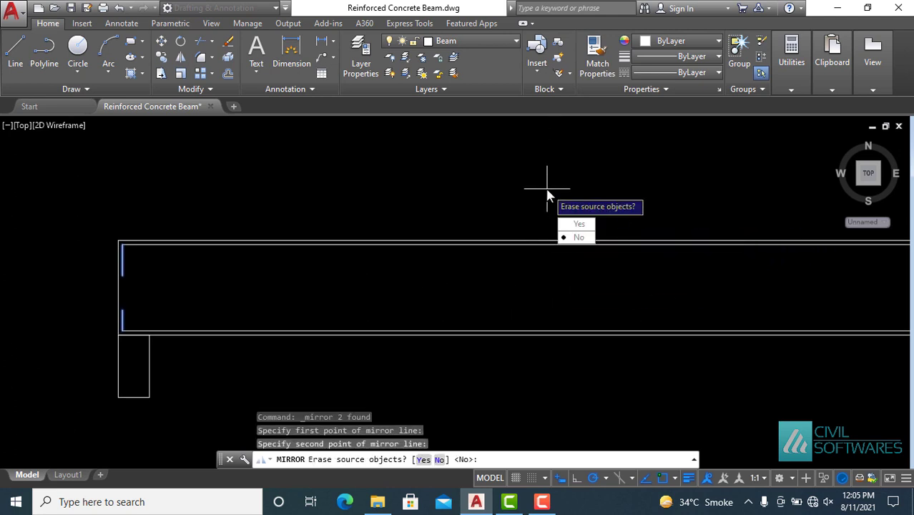
left_click(577, 239)
scroll(728, 259, "down", 4)
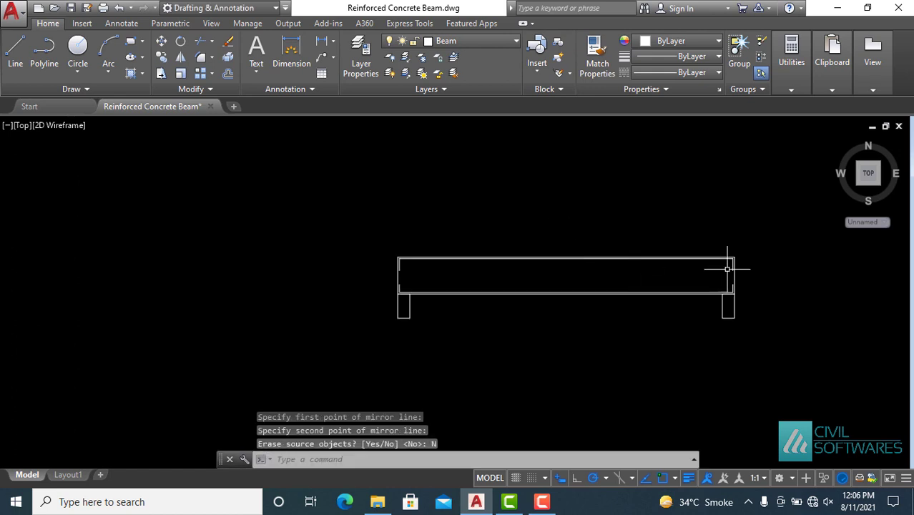
scroll(728, 265, "up", 4)
scroll(726, 275, "up", 2)
scroll(726, 276, "up", 1)
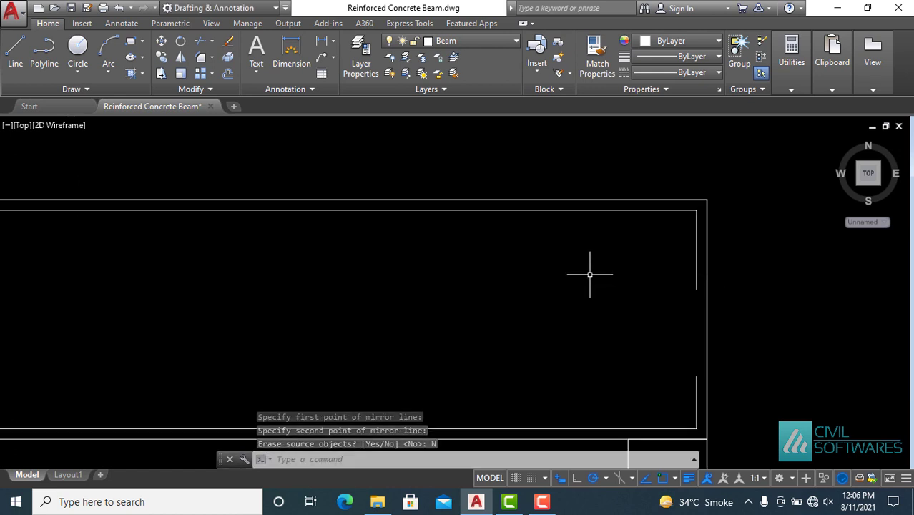
middle_click_drag(592, 272, 652, 206)
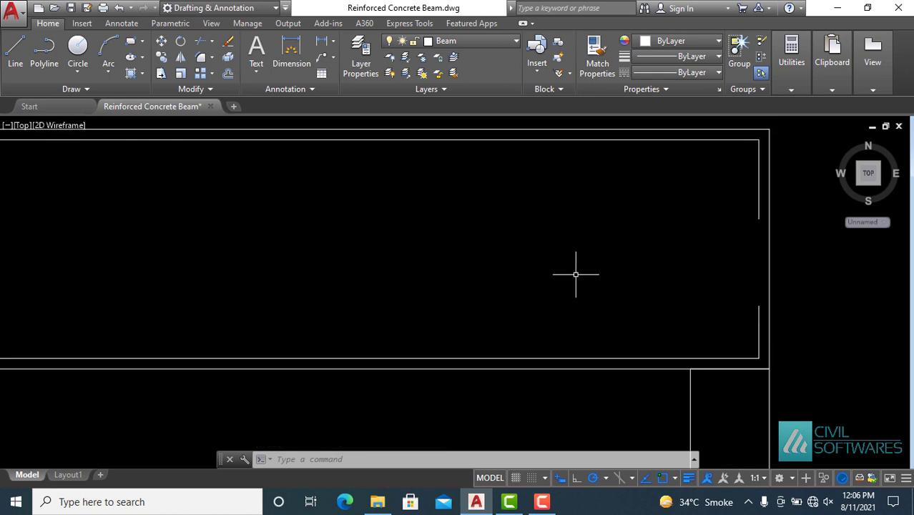
Step: Offset the inner bottom bar line 30 units upward with OFFSET (O)
type("o")
key("Return")
type("30")
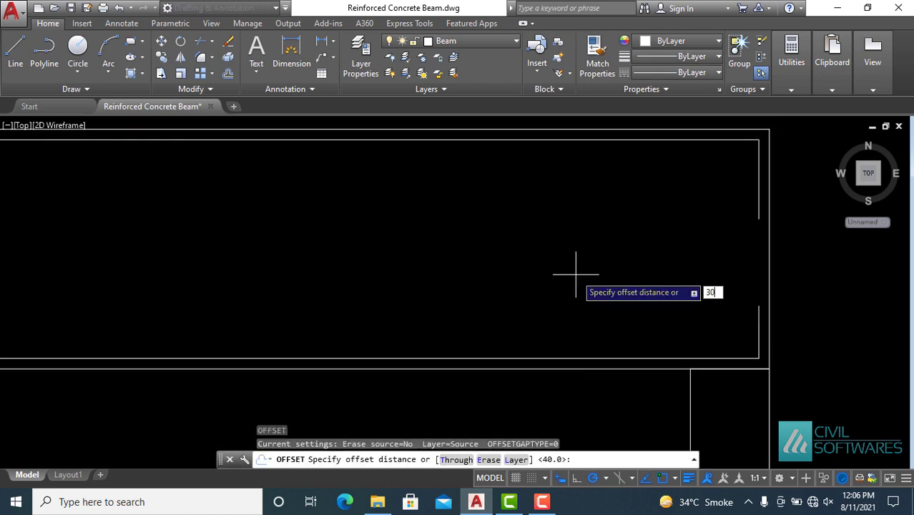
key("Return")
left_click(515, 354)
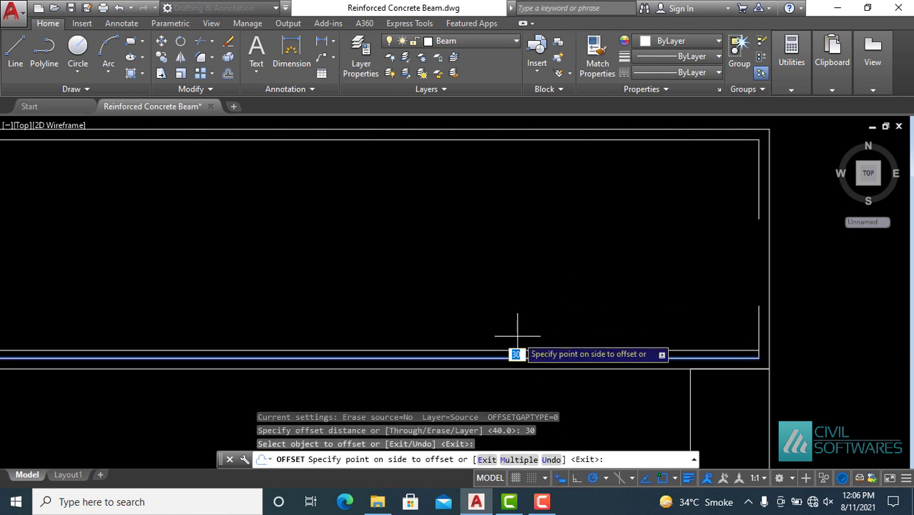
left_click(517, 335)
key("Escape")
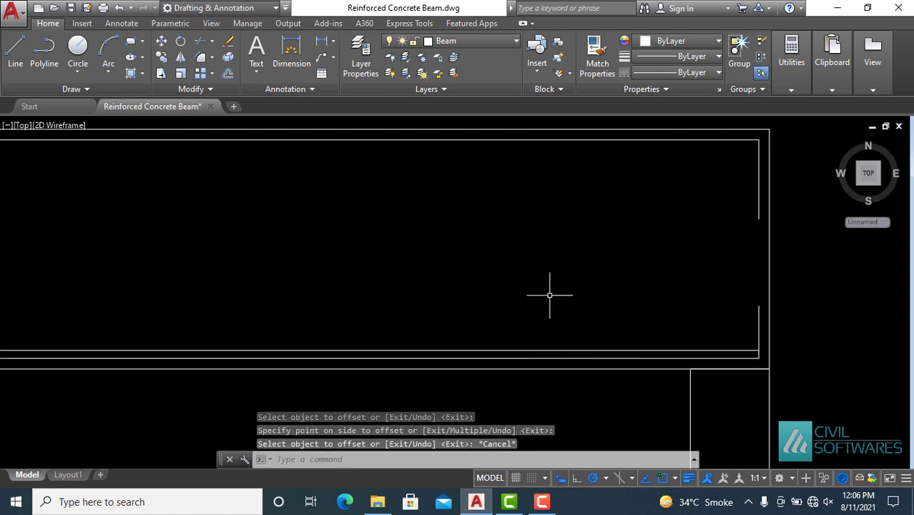
left_click(18, 47)
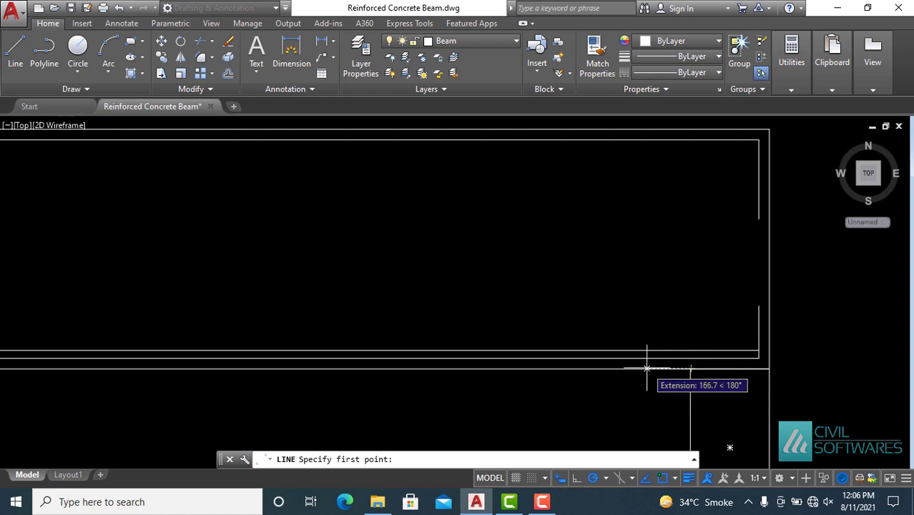
Step: Place a short vertical cutting line 385 from the bar end and mirror it to the other end
type("385")
key("Return")
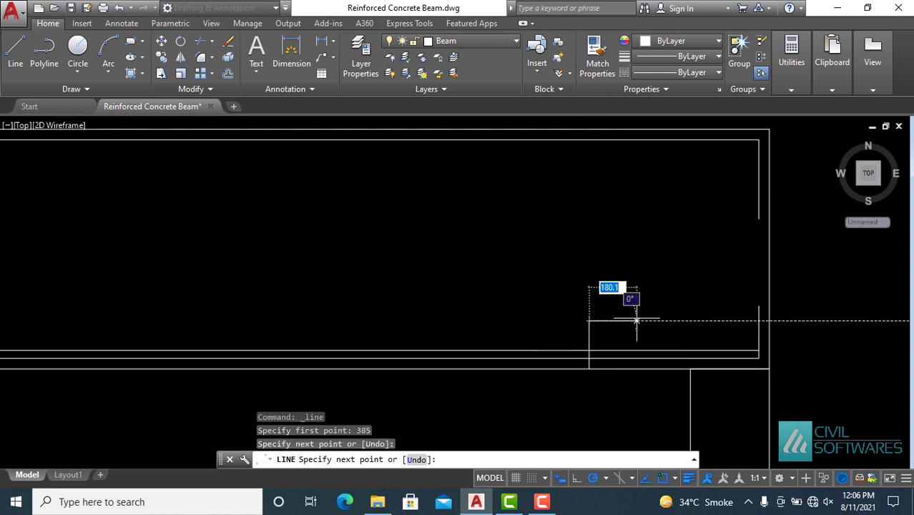
key("Escape")
scroll(653, 310, "down", 3)
middle_click_drag(461, 297, 568, 315)
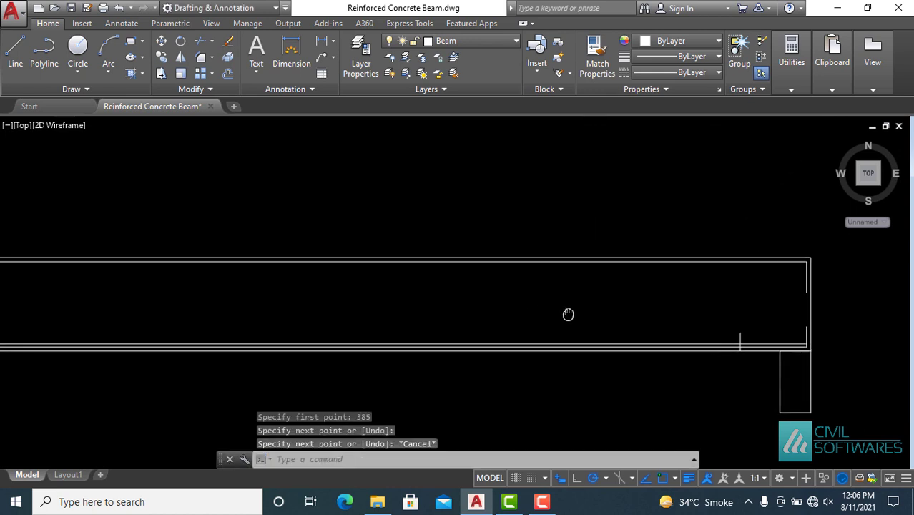
left_click(739, 336)
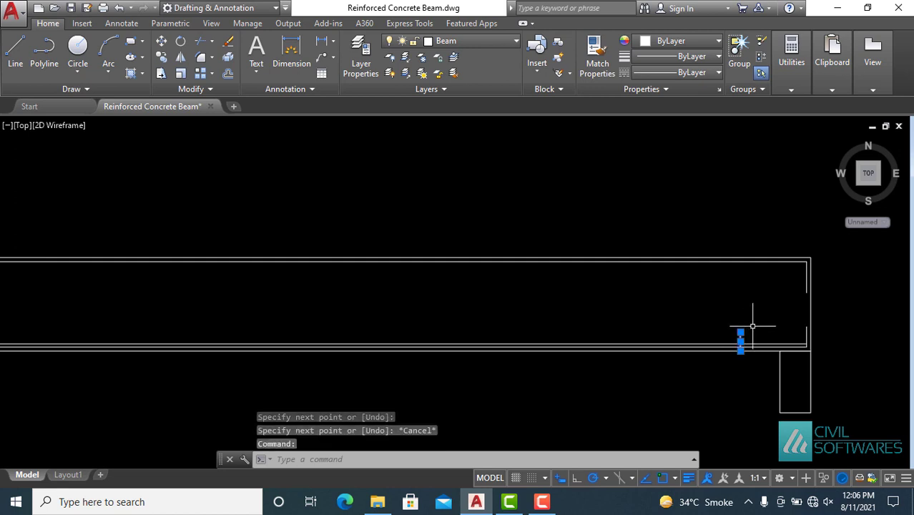
left_click(181, 74)
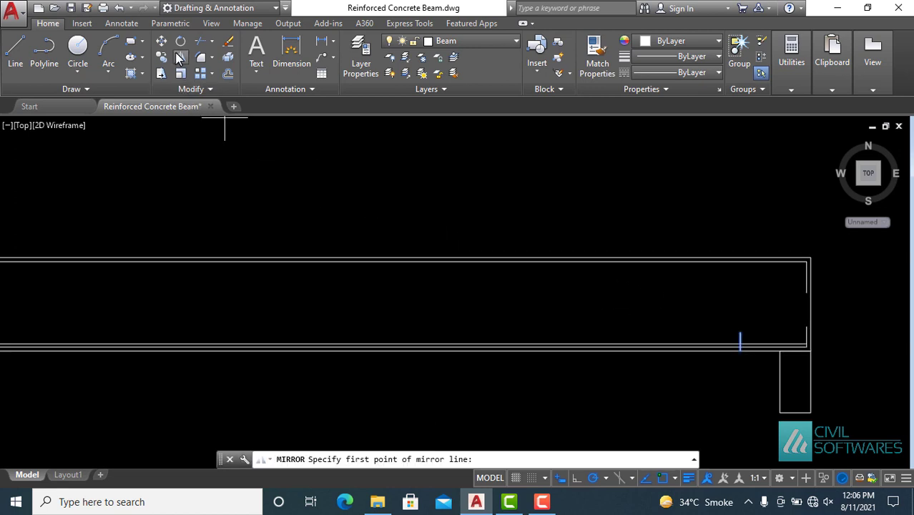
scroll(315, 194, "down", 2)
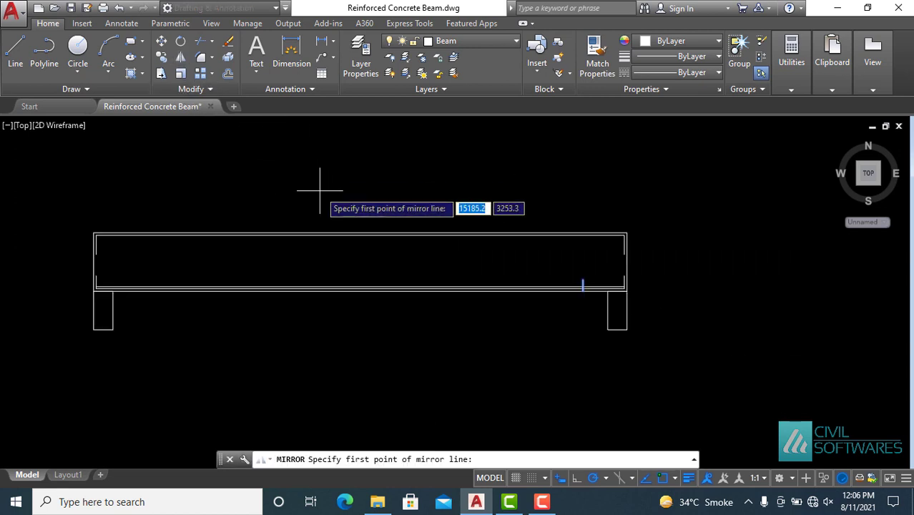
left_click(361, 234)
left_click(364, 197)
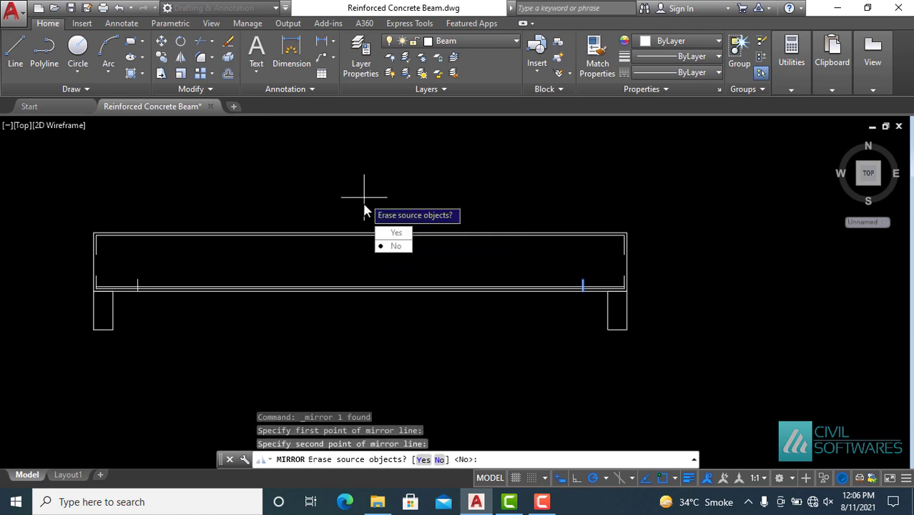
left_click(386, 246)
scroll(594, 251, "up", 5)
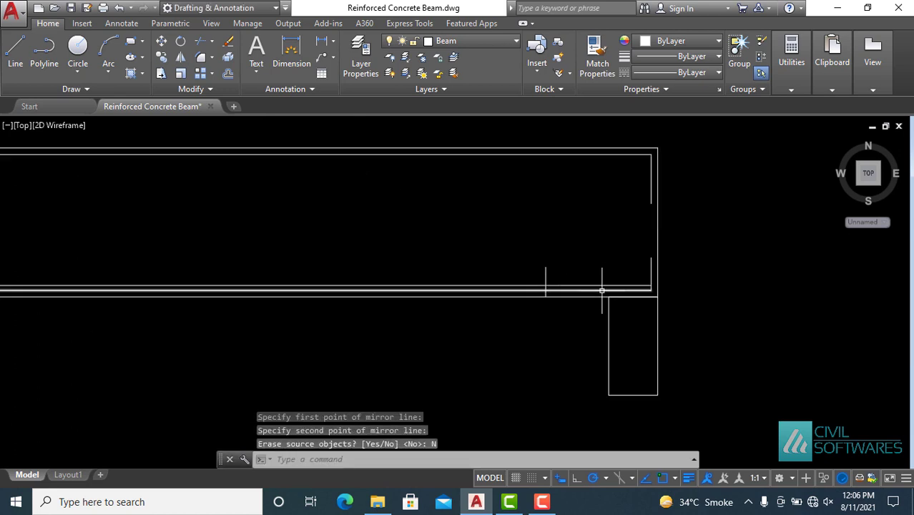
Step: Trim the offset bar beyond both cutting lines and delete the left vertical line
type("tr")
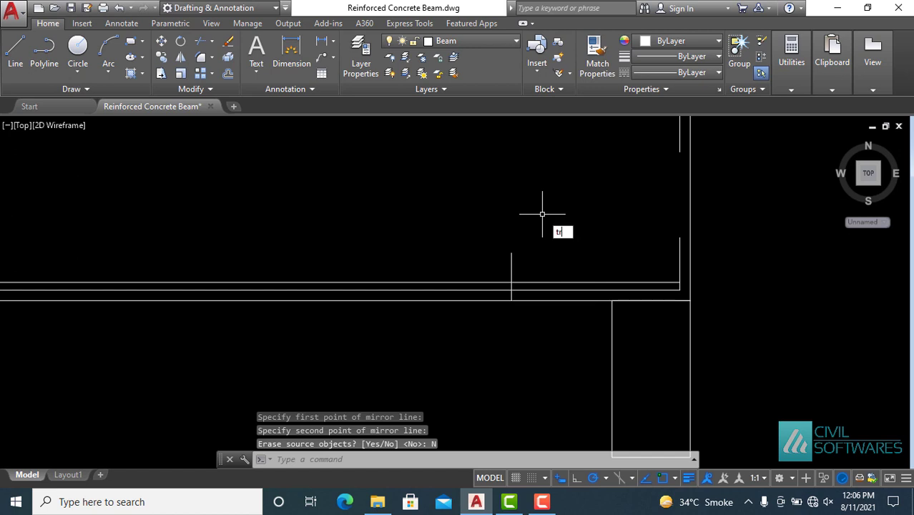
key("Return")
key("Return")
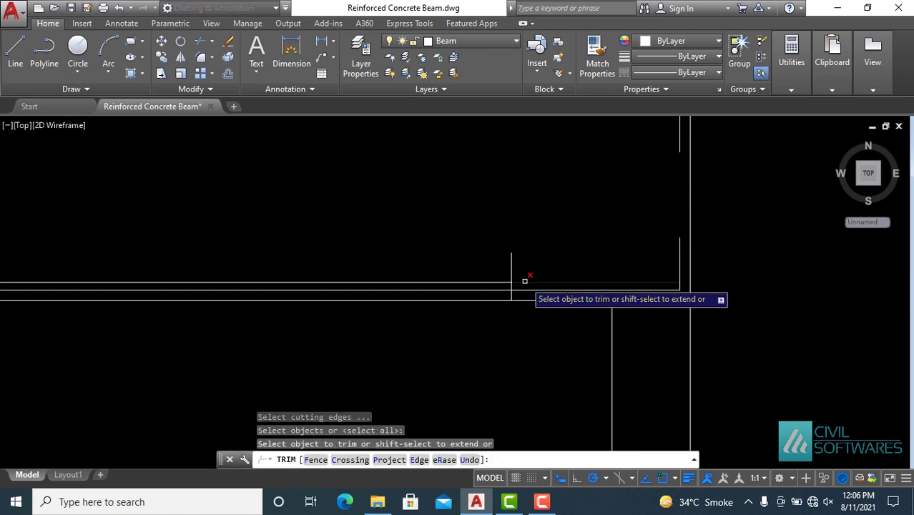
left_click(524, 281)
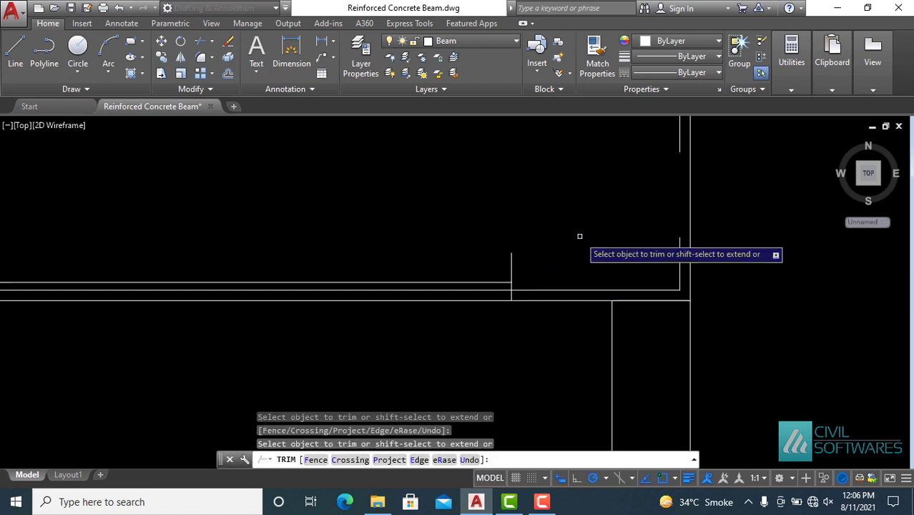
scroll(579, 236, "down", 2)
scroll(362, 240, "down", 2)
scroll(279, 231, "up", 3)
scroll(316, 266, "up", 2)
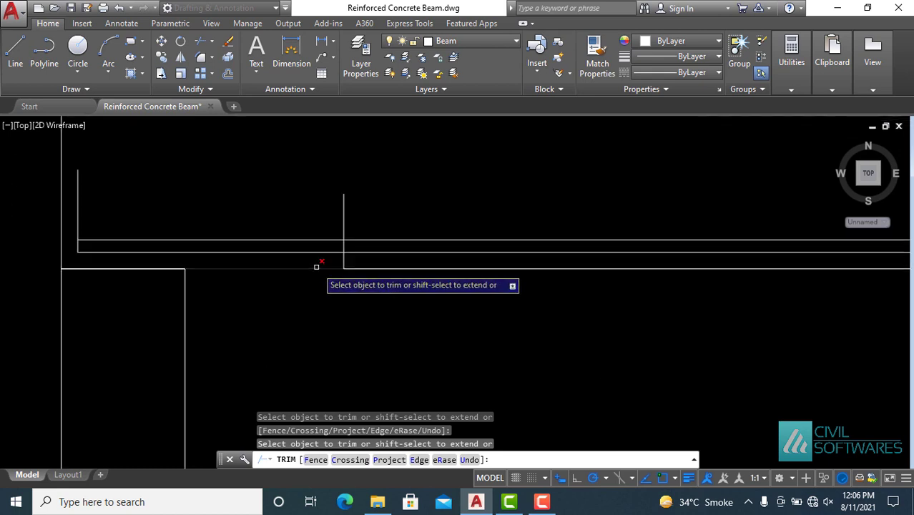
left_click(321, 241)
key("Escape")
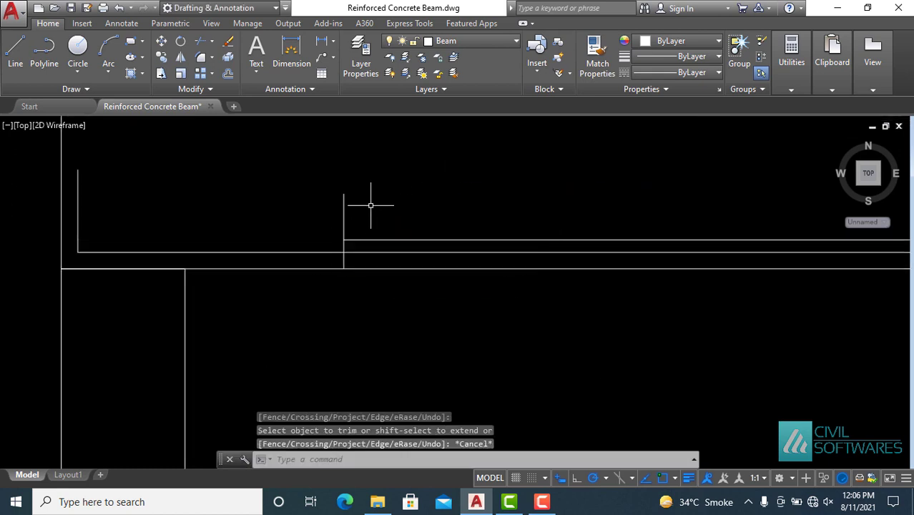
left_click(346, 218)
key("Delete")
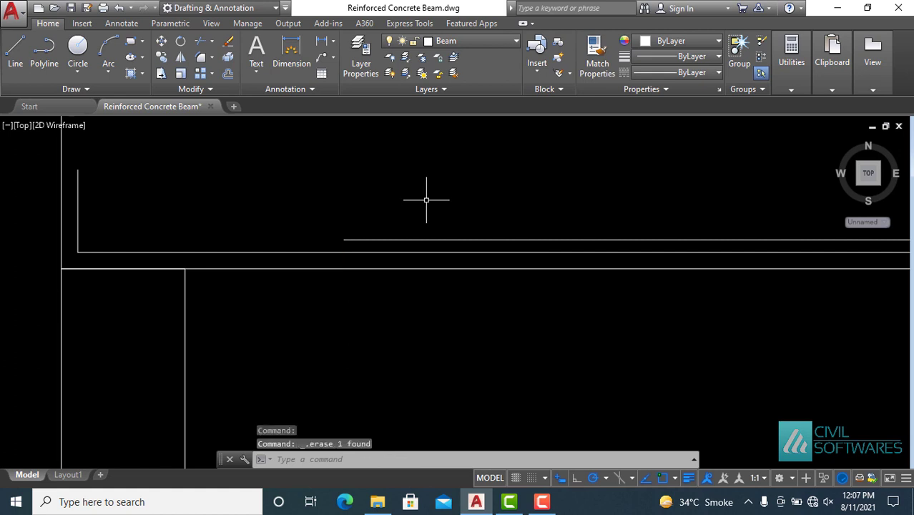
Step: Set polar tracking to 45° and draw a 100-long hook at 135° from the bar's left end
left_click(605, 479)
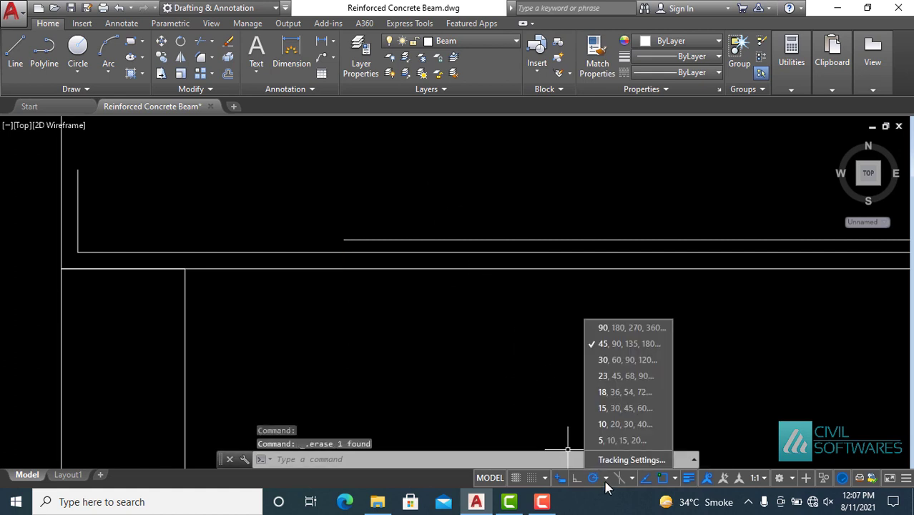
left_click(608, 343)
left_click(13, 49)
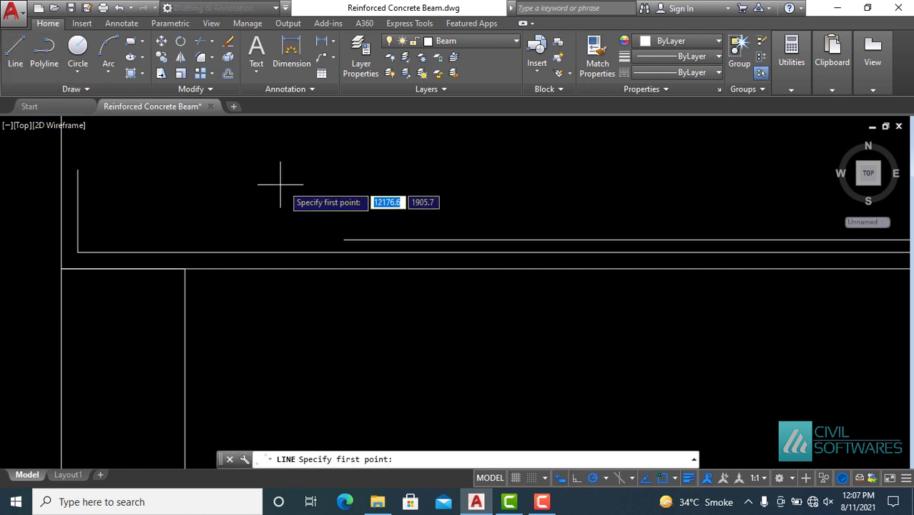
left_click(344, 240)
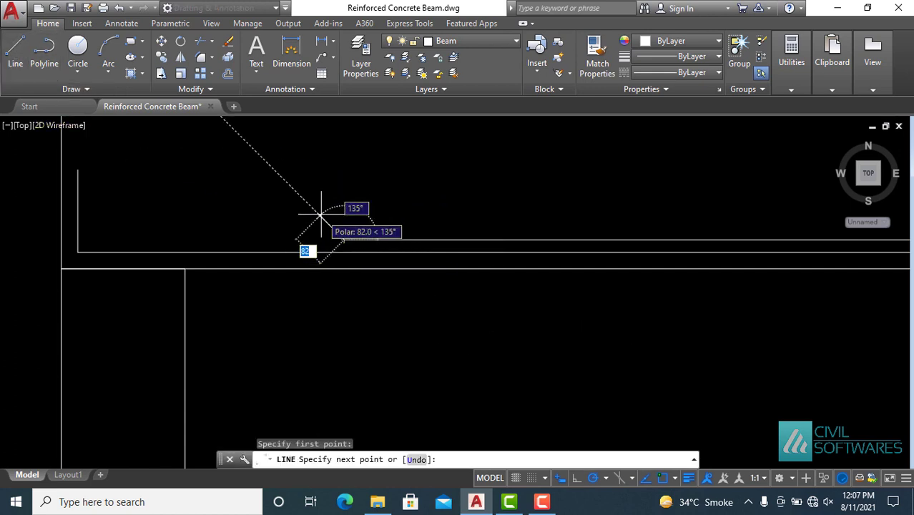
type("1")
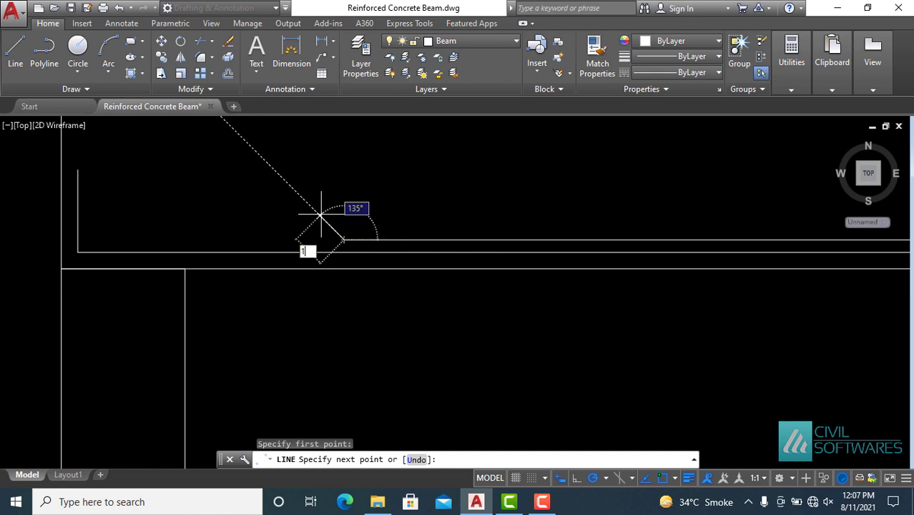
type("00")
key("Return")
key("Escape")
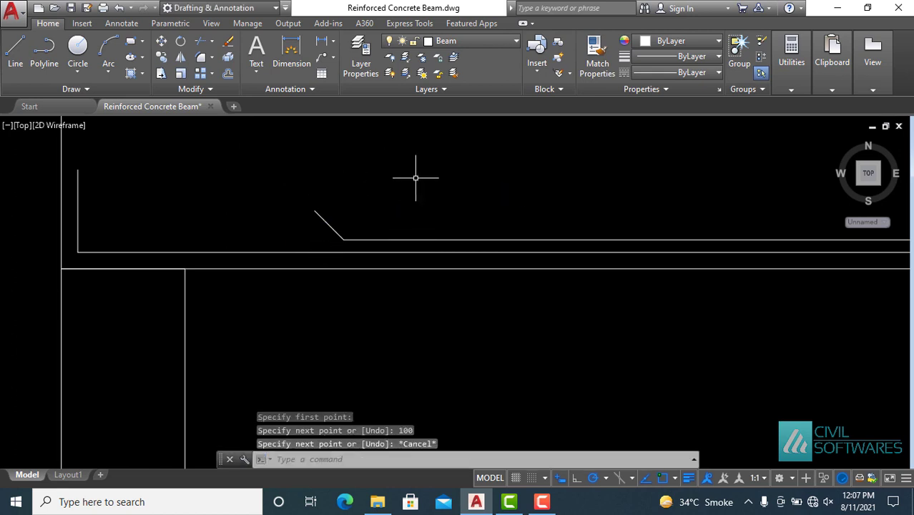
Step: Delete the right-end vertical line and draw a 100-long 45° hook at the bar's right end
scroll(417, 178, "down", 2)
middle_click_drag(512, 163, 62, 253)
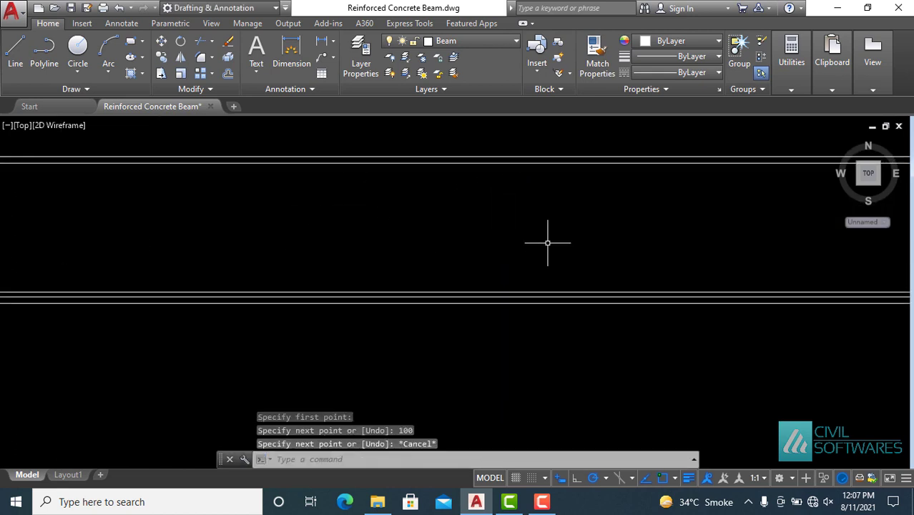
middle_click_drag(547, 241, 85, 259)
scroll(672, 315, "up", 3)
left_click(672, 315)
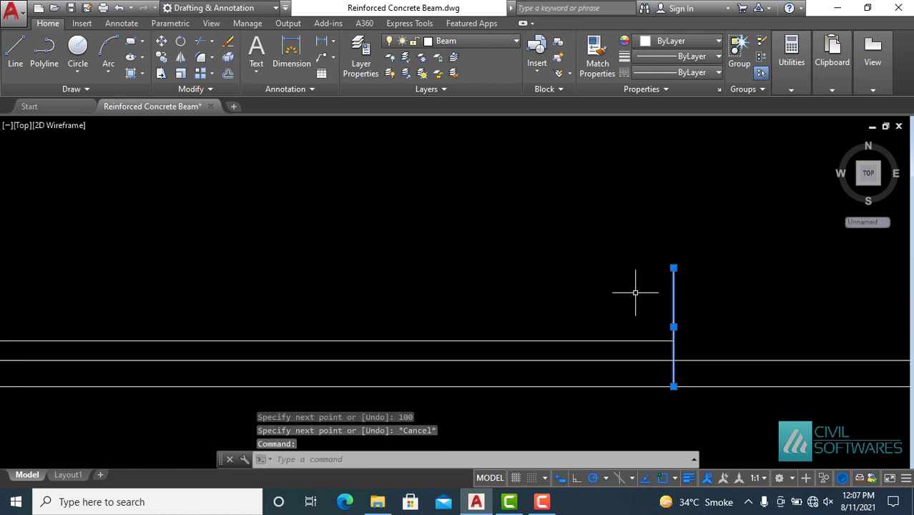
key("Delete")
left_click(15, 53)
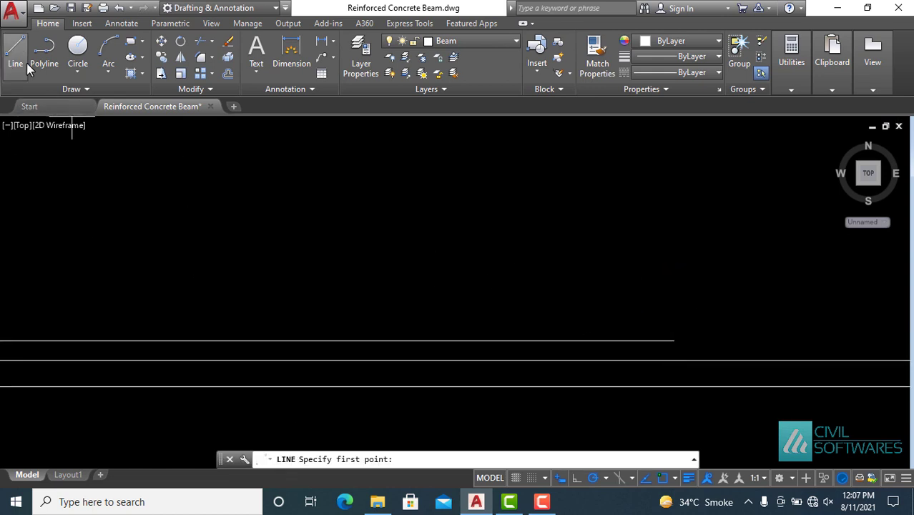
left_click(673, 340)
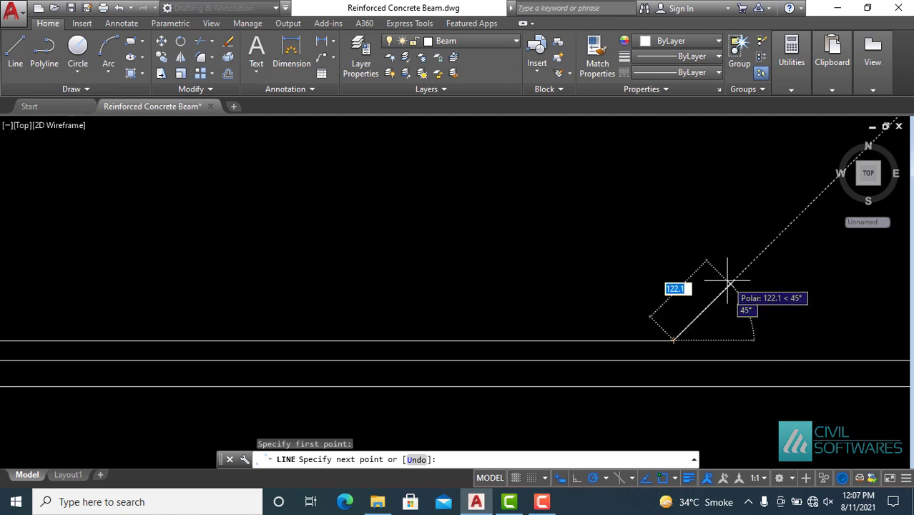
type("100")
key("Return")
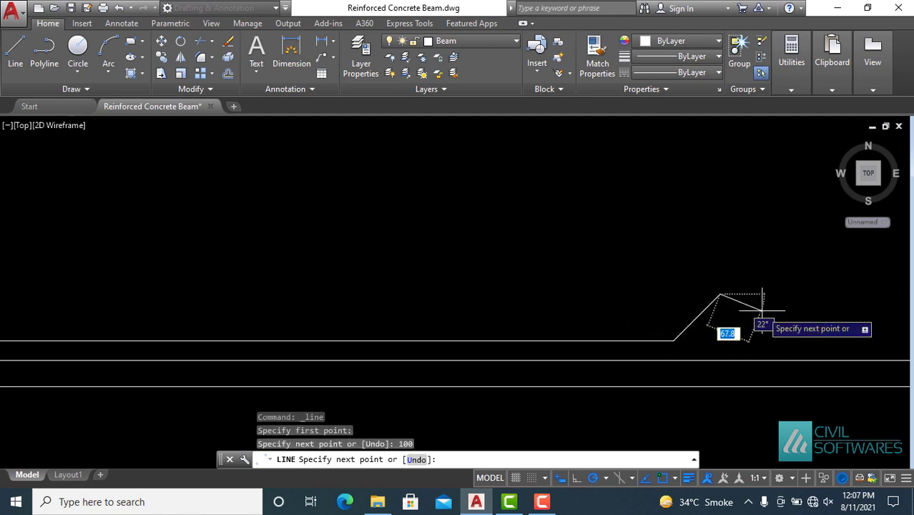
key("Escape")
scroll(741, 290, "down", 2)
scroll(562, 249, "down", 2)
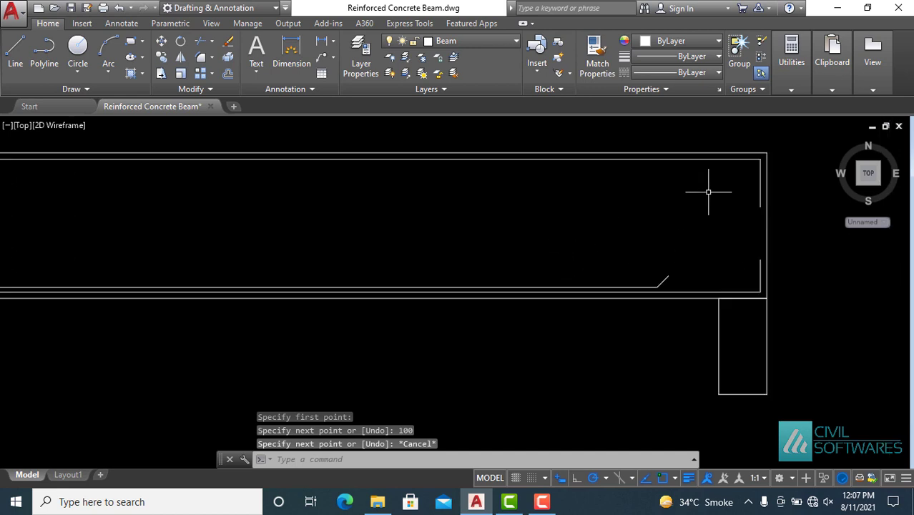
scroll(682, 199, "down", 2)
middle_click_drag(524, 204, 495, 265)
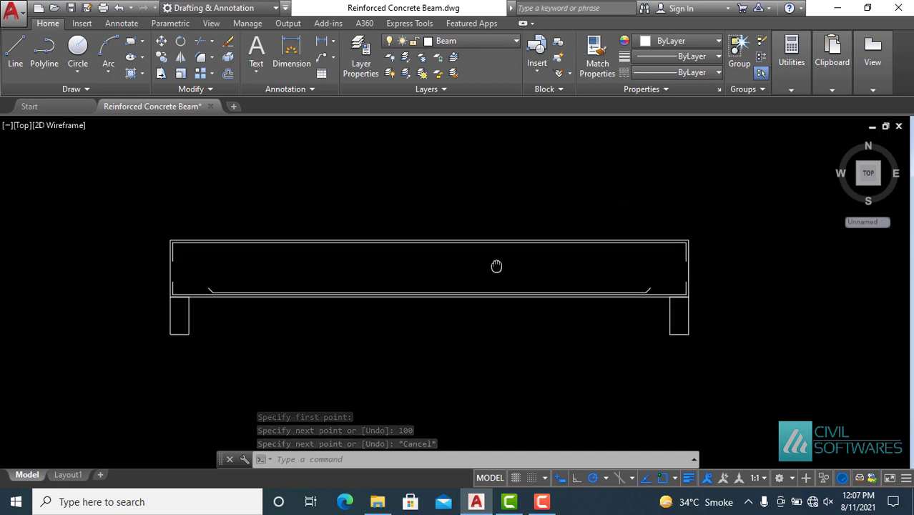
scroll(496, 263, "up", 1)
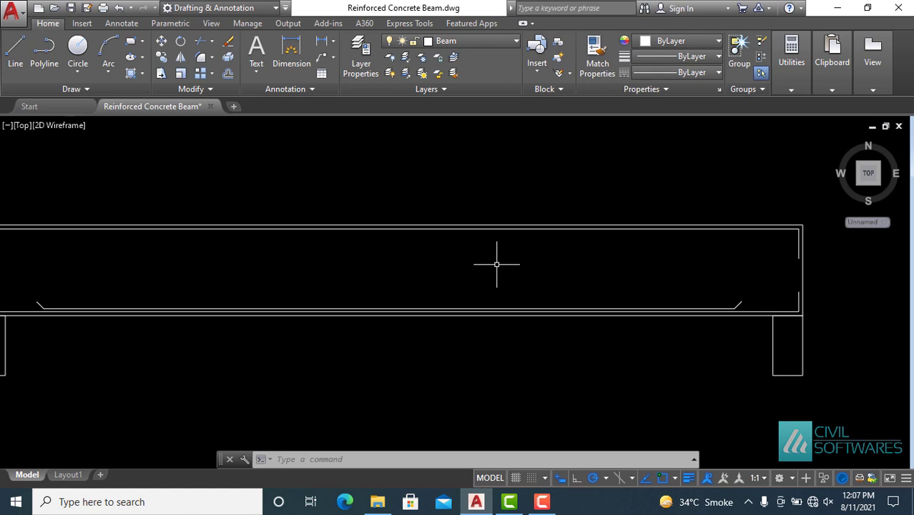
Step: Draw a 45° line from 1100 along the bottom bar up to the top bar
left_click(15, 52)
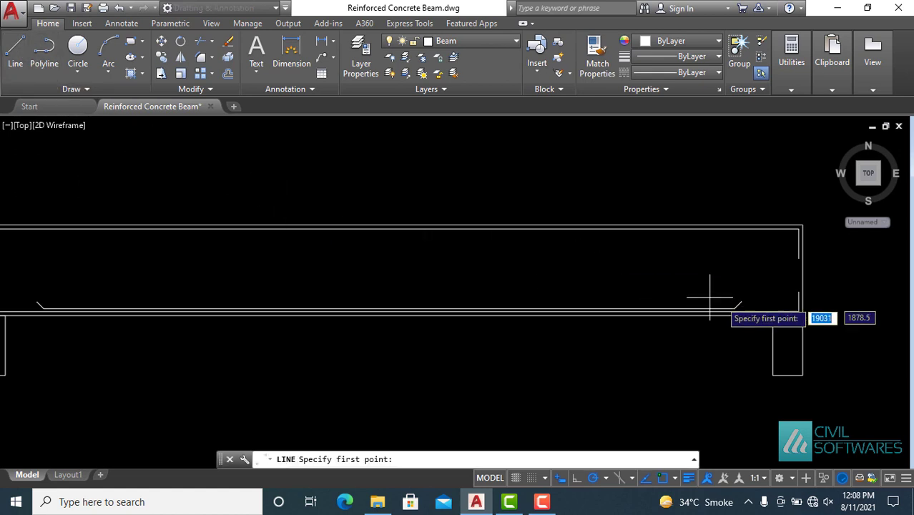
scroll(758, 319, "up", 3)
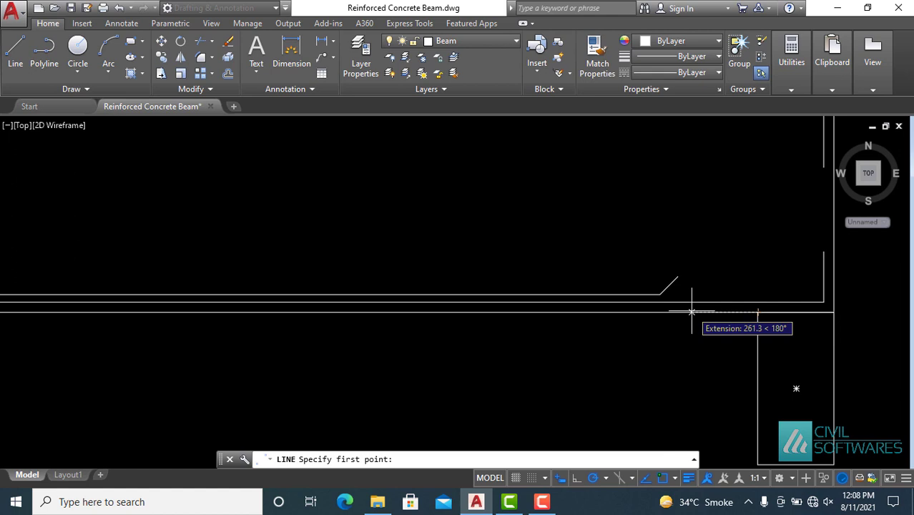
type("1100")
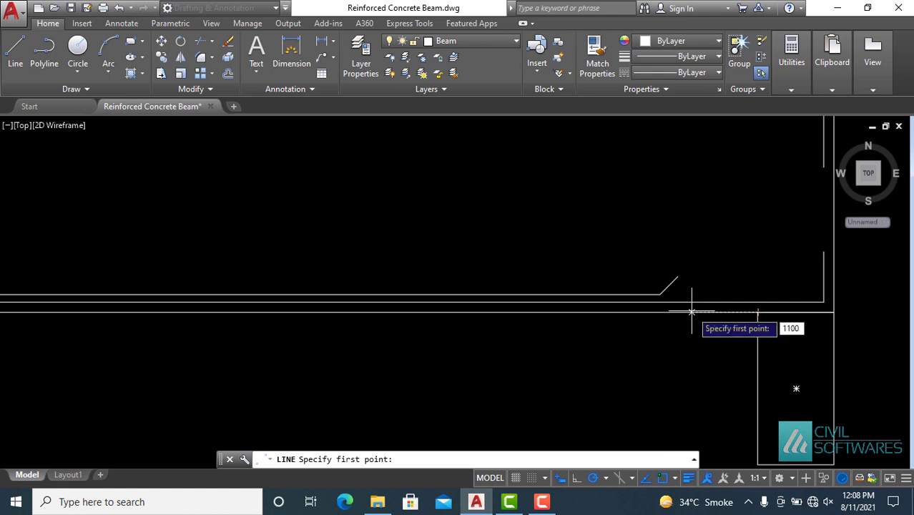
key("Return")
scroll(557, 258, "down", 3)
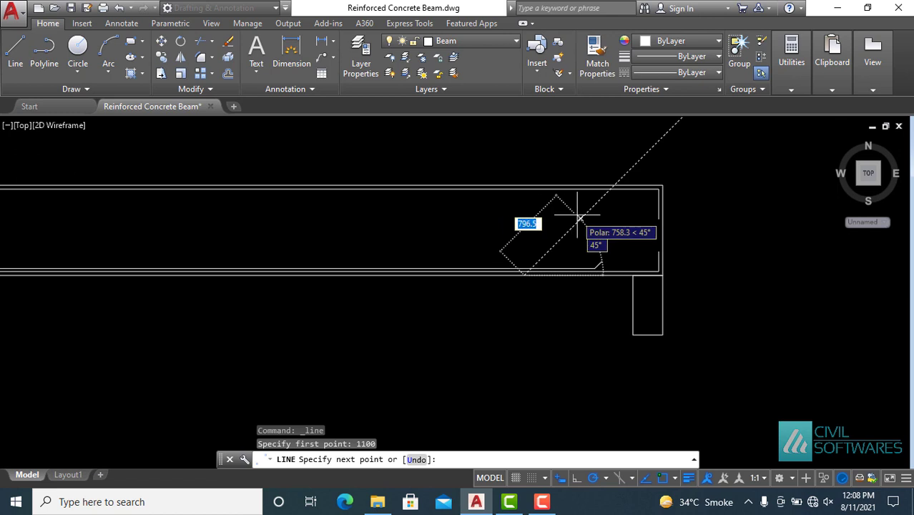
left_click(610, 189)
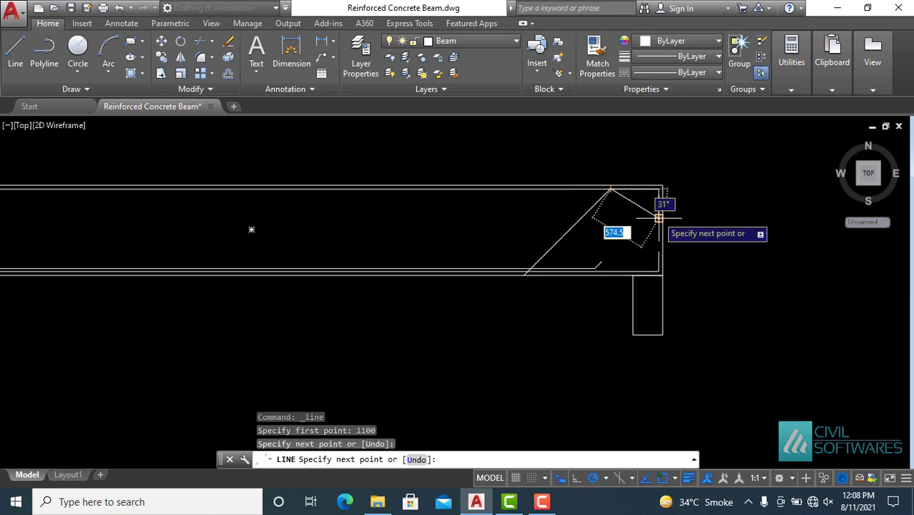
key("Escape")
Step: Trim the diagonal's overshoot below the bottom bar and erase the leftover stub
scroll(526, 292, "up", 1)
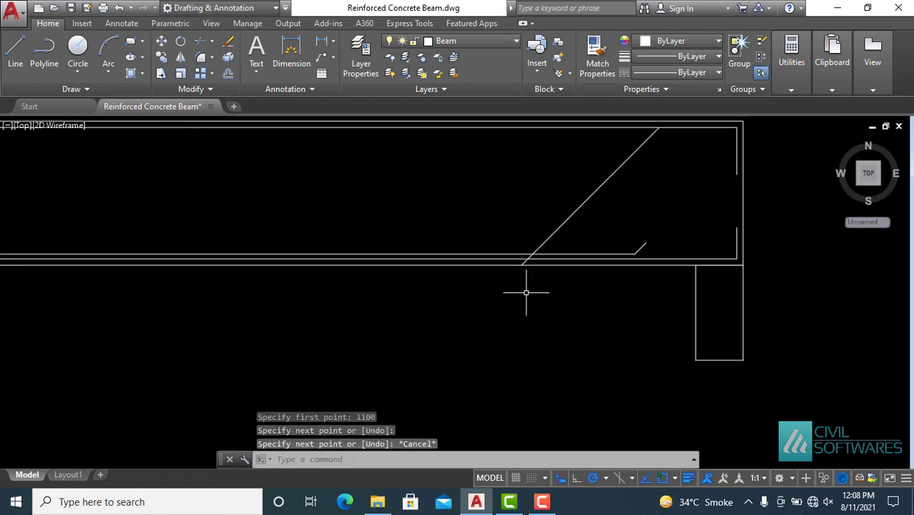
scroll(488, 184, "up", 5)
middle_click_drag(483, 169, 452, 274)
type("TR")
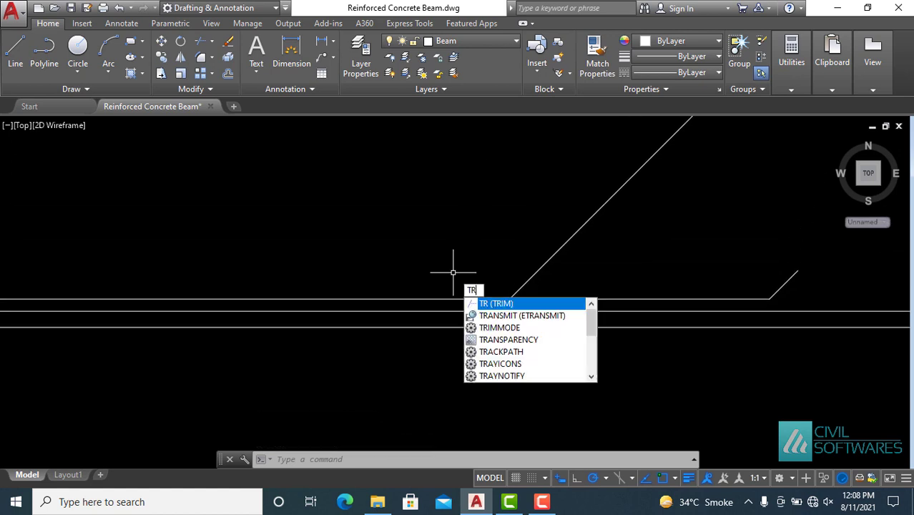
key("Return")
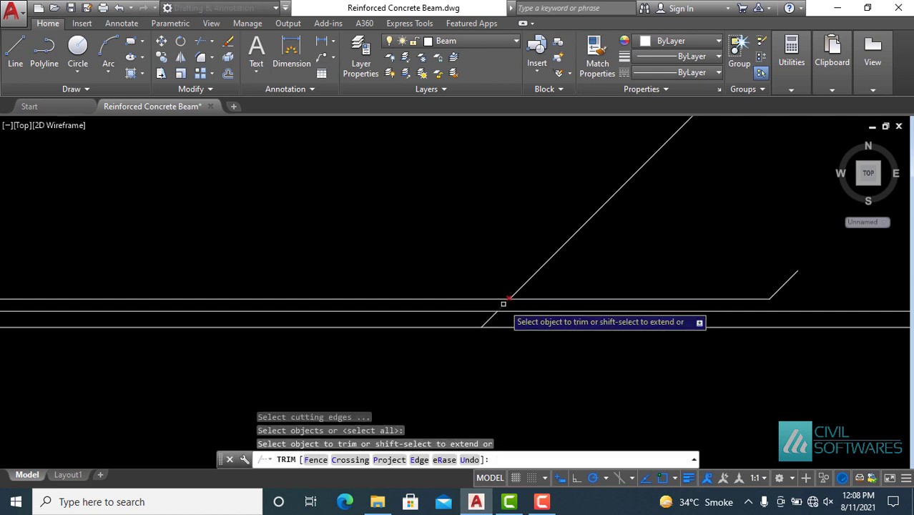
left_click(505, 304)
key("Escape")
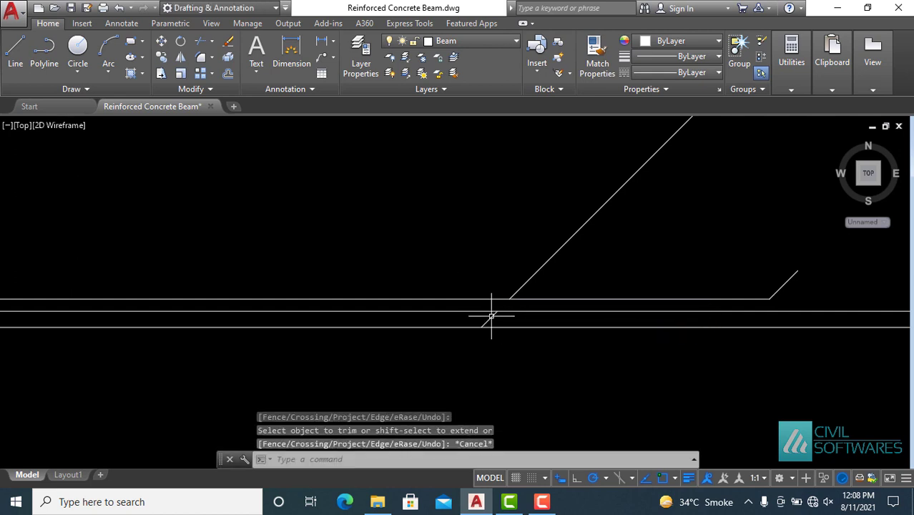
left_click(488, 316)
key("Delete")
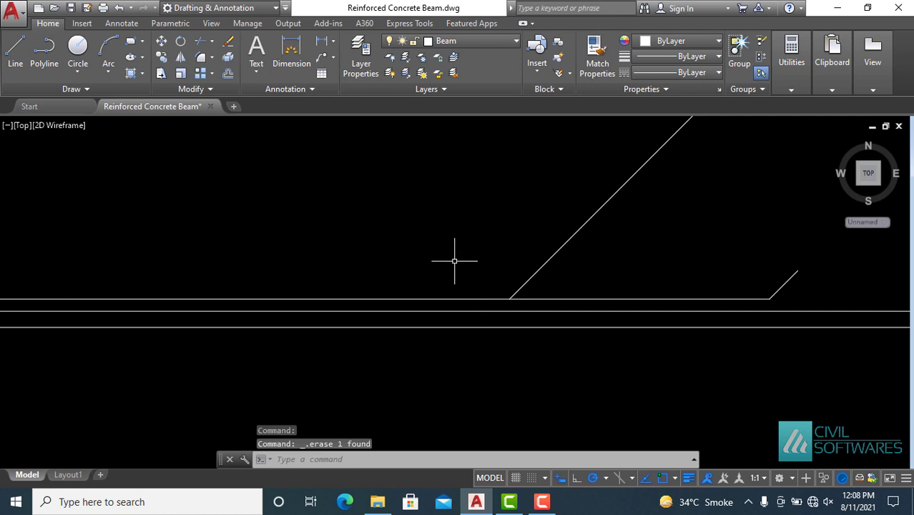
Step: Select the long diagonal bent-up bar
scroll(454, 261, "down", 3)
scroll(453, 259, "down", 2)
middle_click_drag(447, 239, 484, 297)
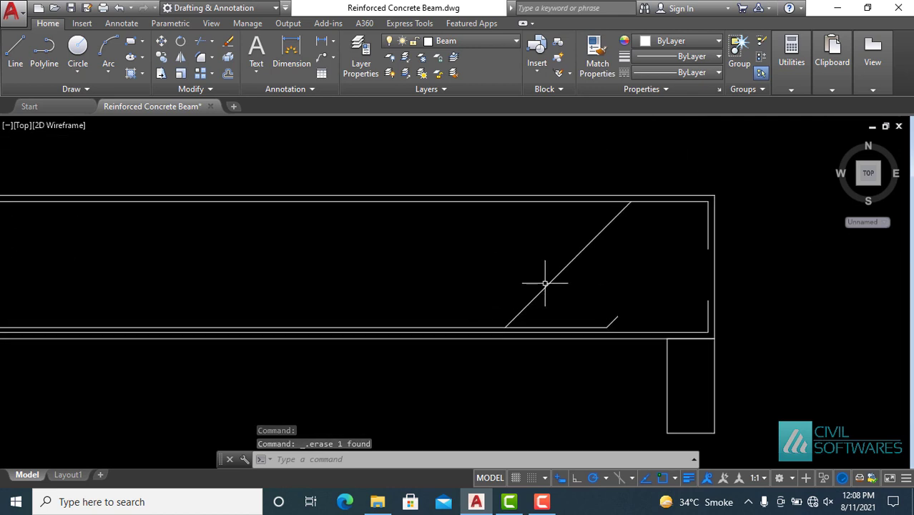
left_click(545, 283)
Step: Mirror the bent-up bar about the beam's vertical midline, keeping the original
left_click(181, 59)
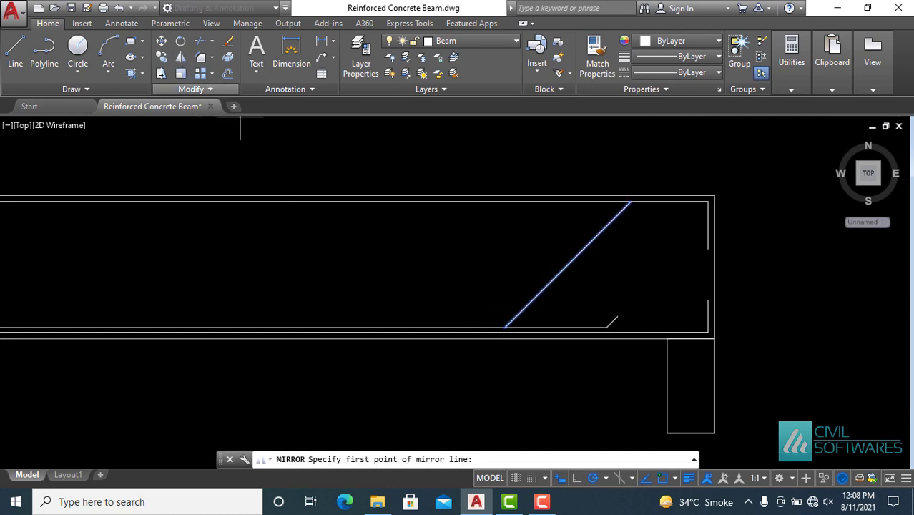
scroll(429, 296, "down", 2)
scroll(373, 293, "down", 1)
middle_click_drag(322, 289, 354, 294)
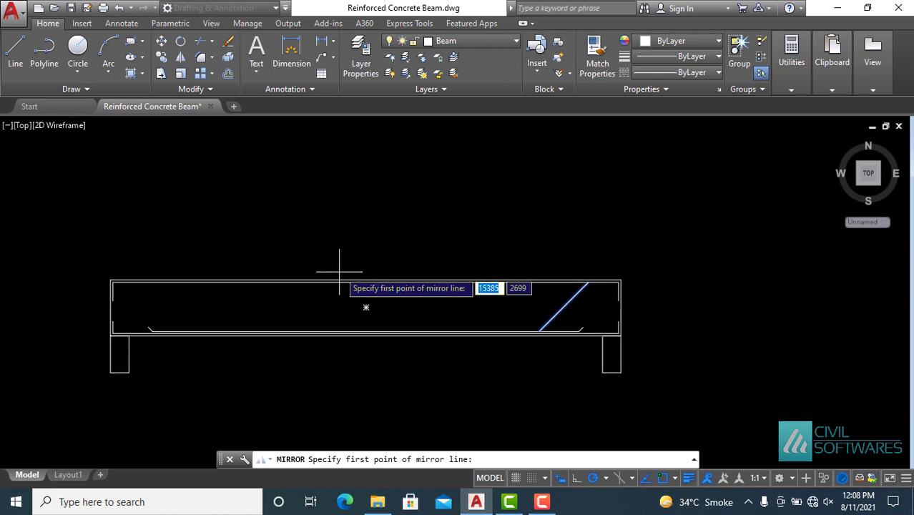
scroll(364, 270, "up", 4)
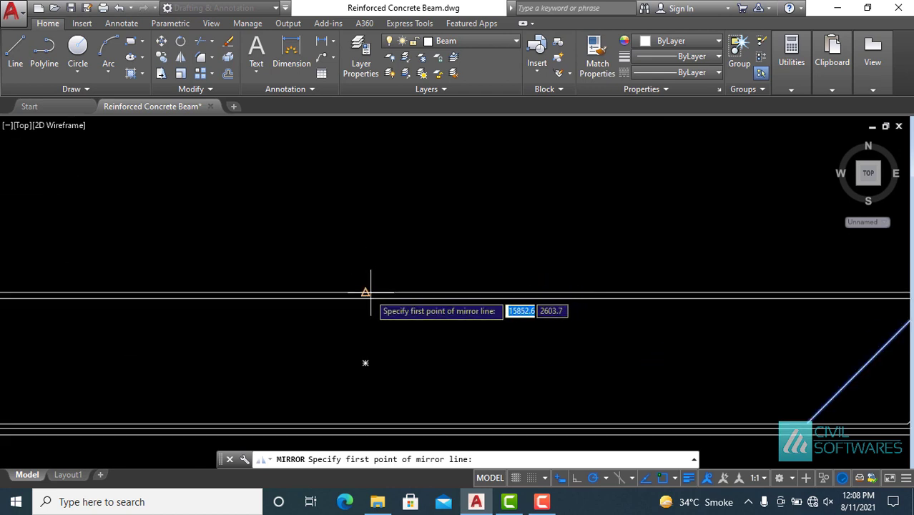
left_click(366, 292)
left_click(365, 215)
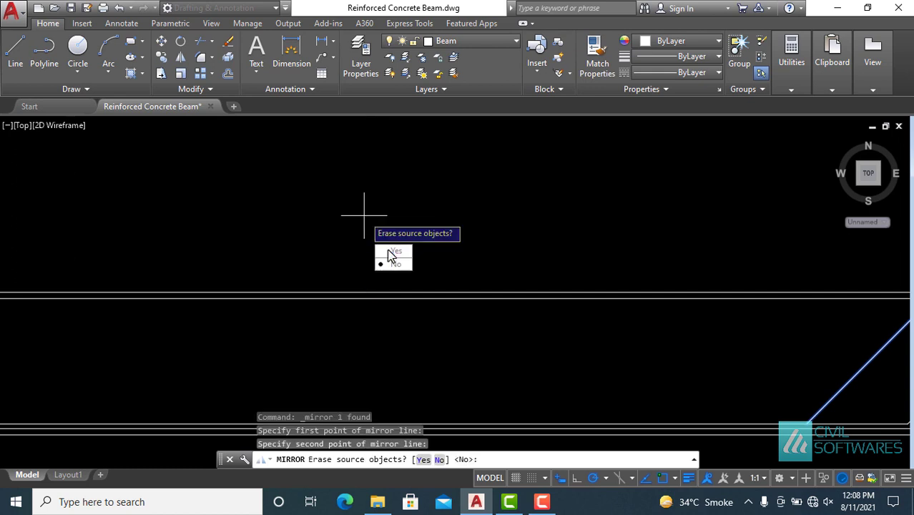
left_click(395, 265)
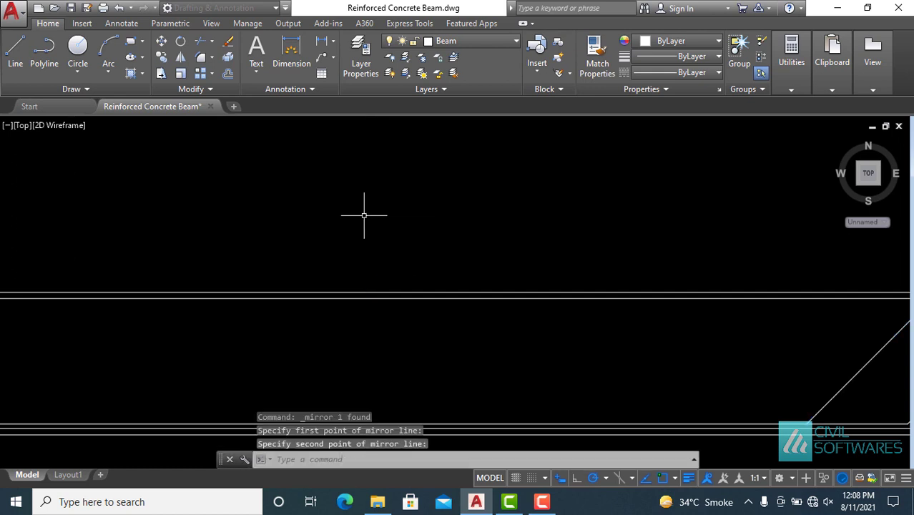
Step: Select the top bar line and its right vertical end
scroll(366, 212, "down", 3)
scroll(386, 207, "down", 2)
scroll(388, 215, "down", 1)
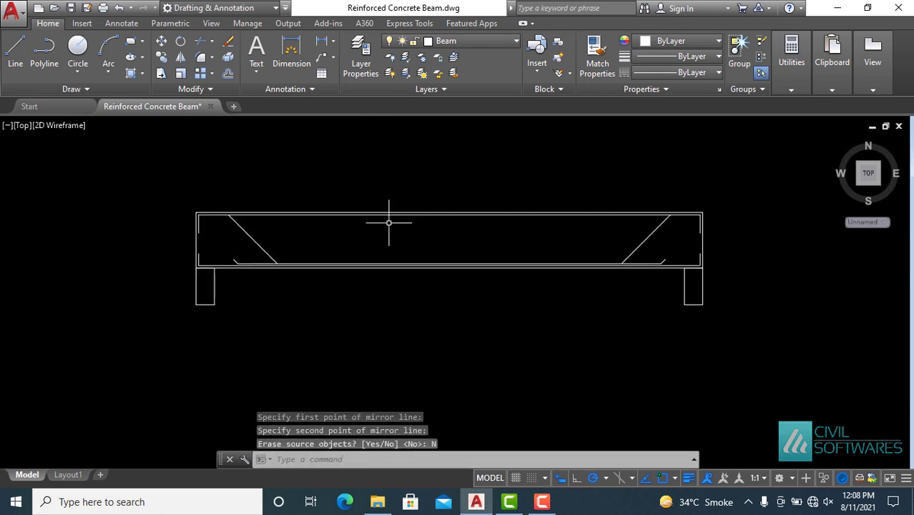
scroll(706, 226, "up", 2)
scroll(698, 211, "up", 3)
left_click(706, 240)
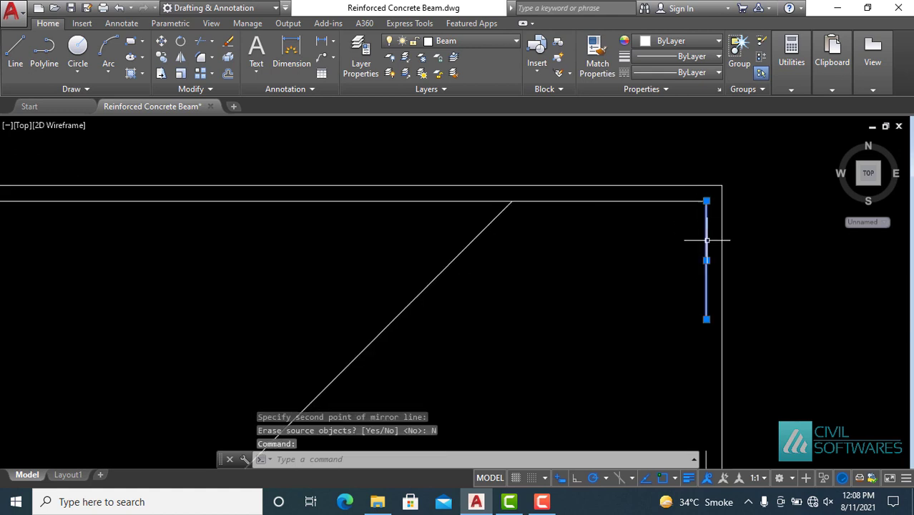
left_click(638, 200)
scroll(651, 244, "down", 3)
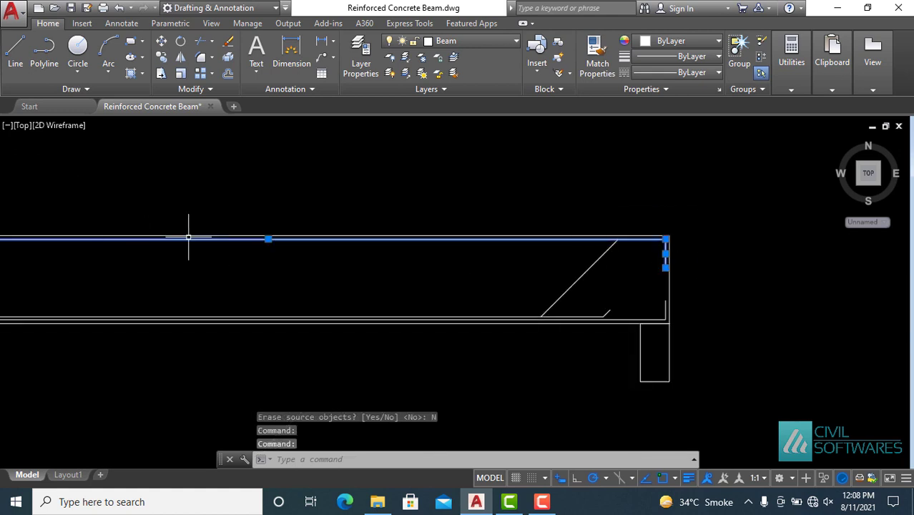
Step: Join the top bar and both vertical ends into one polyline with J
scroll(260, 252, "down", 3)
scroll(65, 243, "up", 4)
left_click(343, 310)
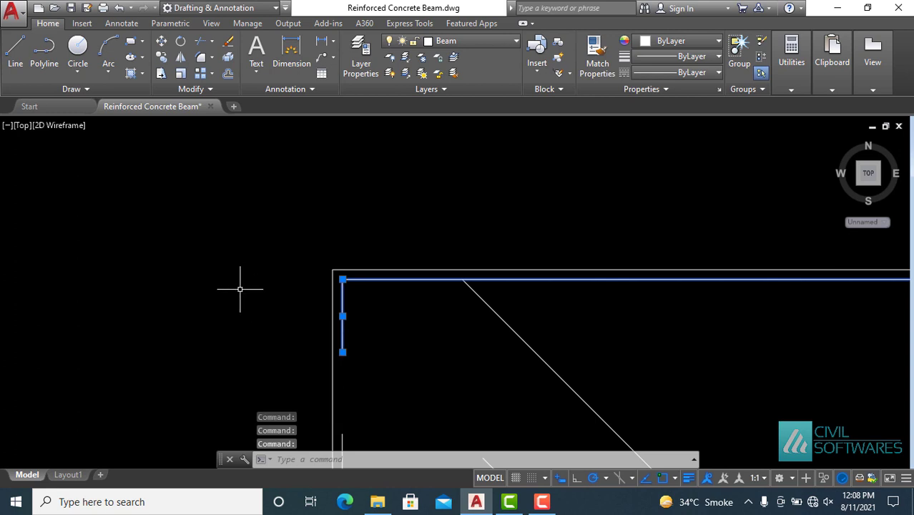
type("J")
key("Return")
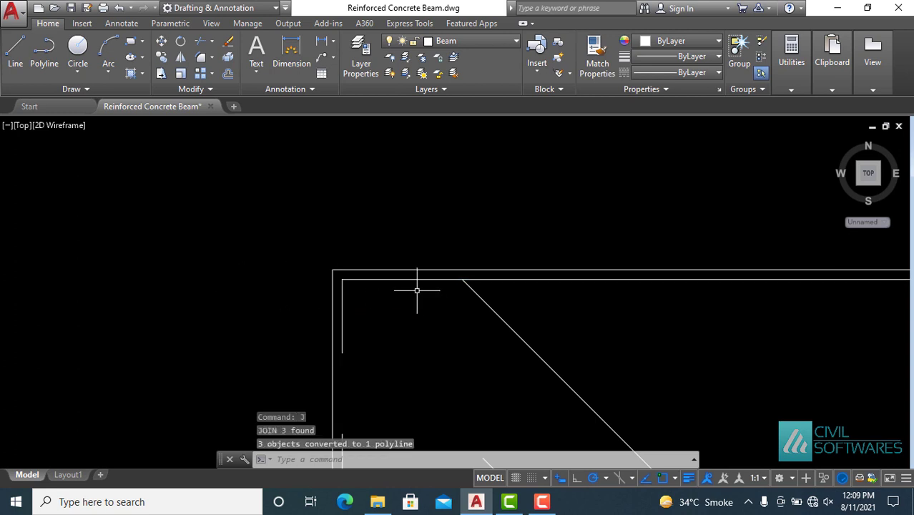
Step: Join the bottom bar line and its two vertical ends into one polyline
scroll(431, 270, "down", 3)
scroll(411, 355, "up", 5)
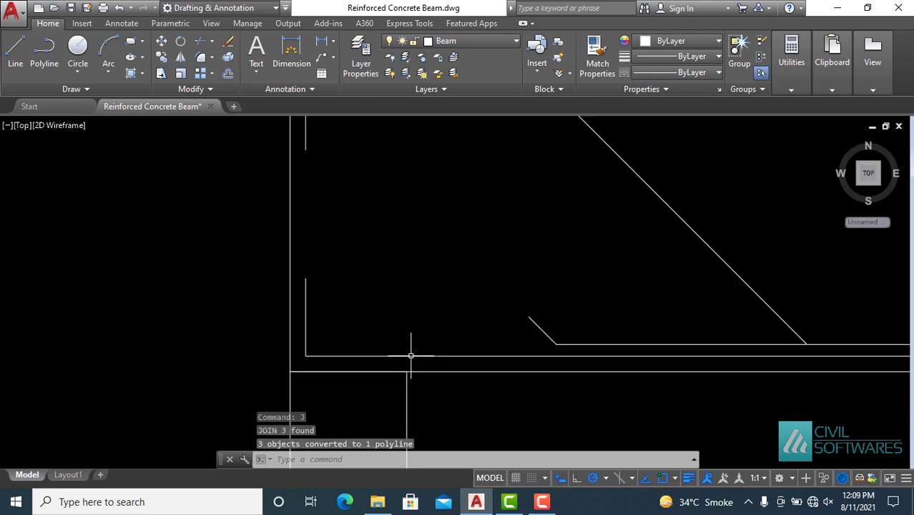
left_click(306, 308)
left_click(383, 354)
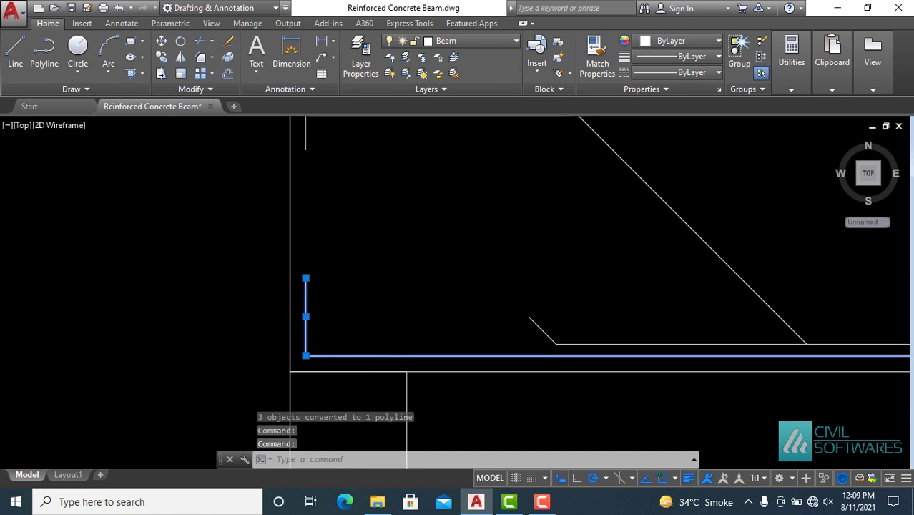
scroll(383, 351, "down", 5)
scroll(708, 273, "up", 5)
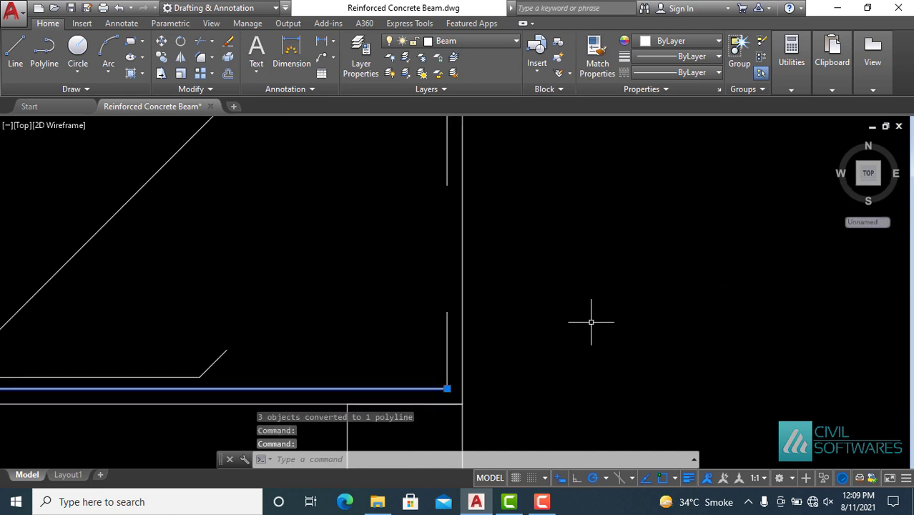
left_click(446, 344)
type("J")
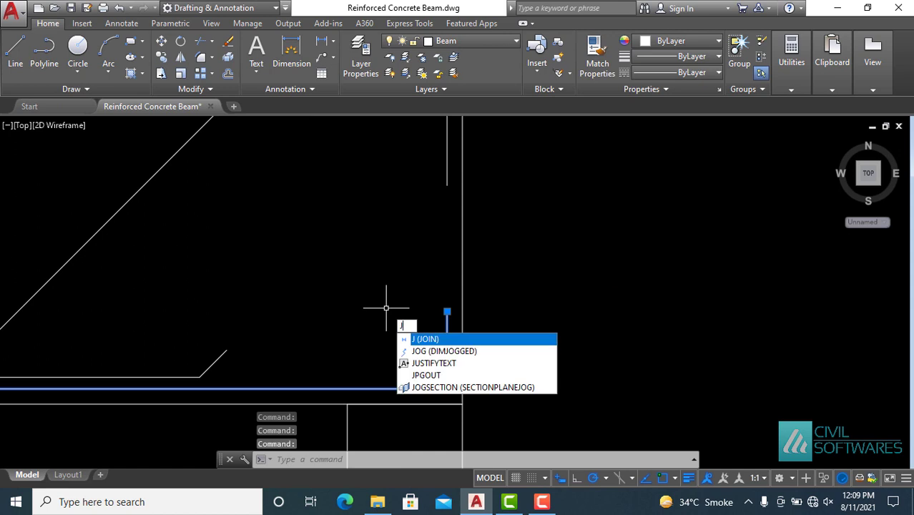
key("Return")
Step: Join the left hook segment onto the bottom bar polyline
scroll(439, 271, "down", 4)
left_click(357, 309)
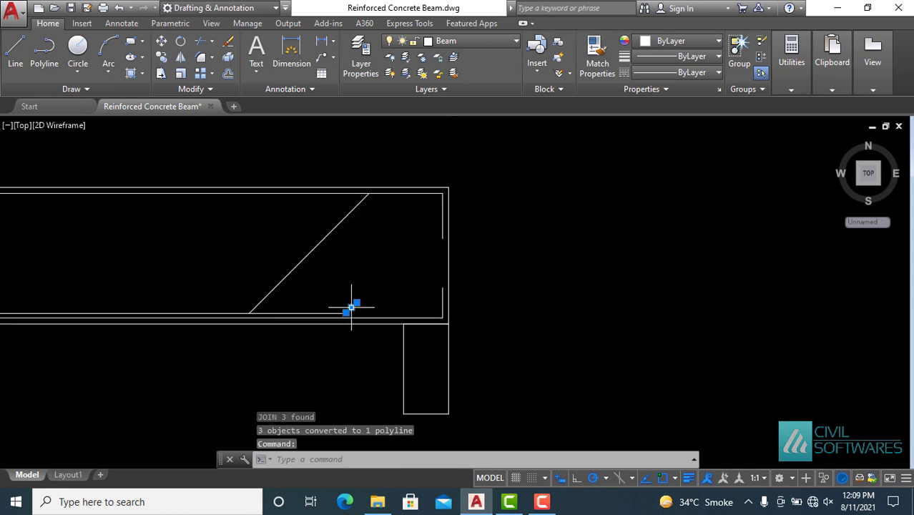
scroll(366, 266, "down", 3)
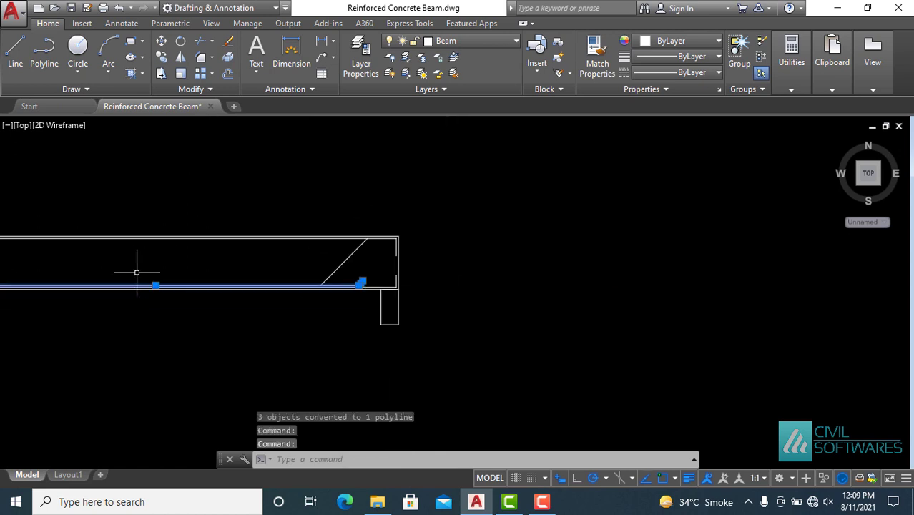
scroll(136, 269, "down", 2)
scroll(15, 262, "up", 3)
scroll(32, 276, "up", 2)
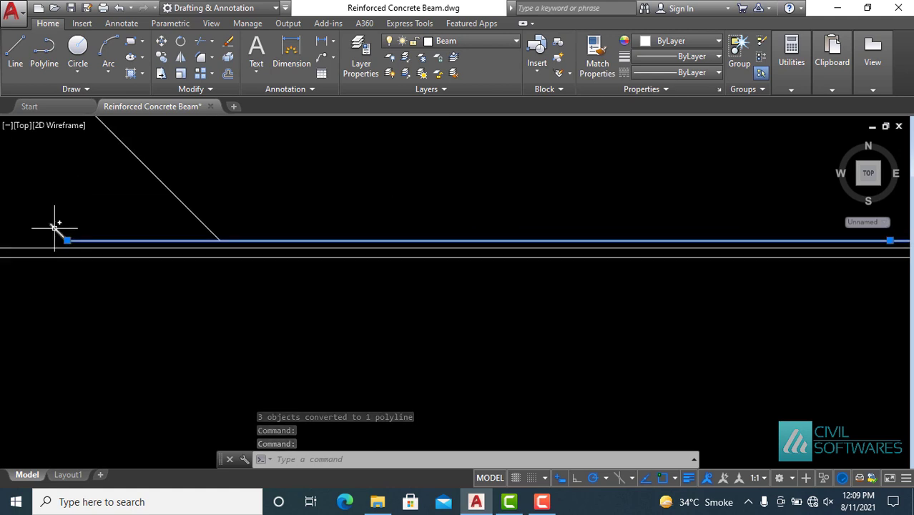
left_click(55, 229)
type("J")
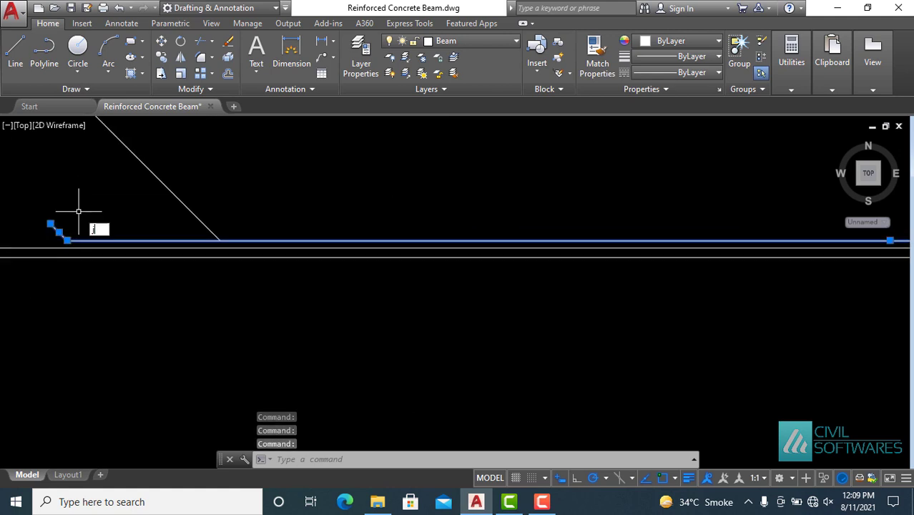
key("Return")
scroll(241, 224, "down", 3)
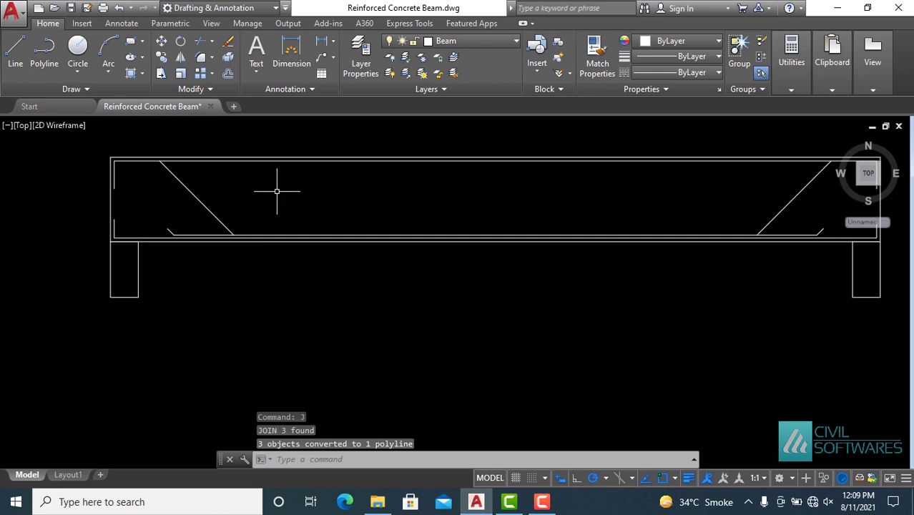
Step: Move the top, bottom and both bent-up bars to layer Steel 01 with 0.30 mm lineweight
left_click(303, 159)
left_click(201, 200)
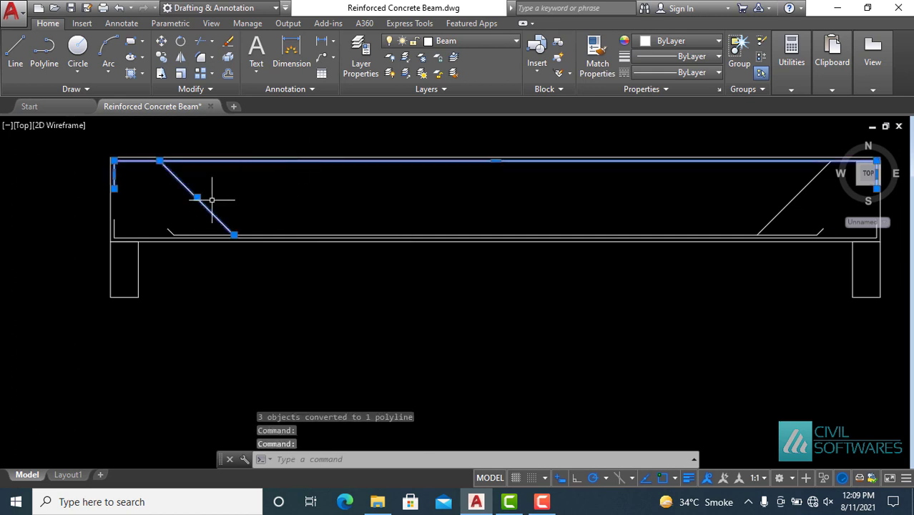
left_click(785, 209)
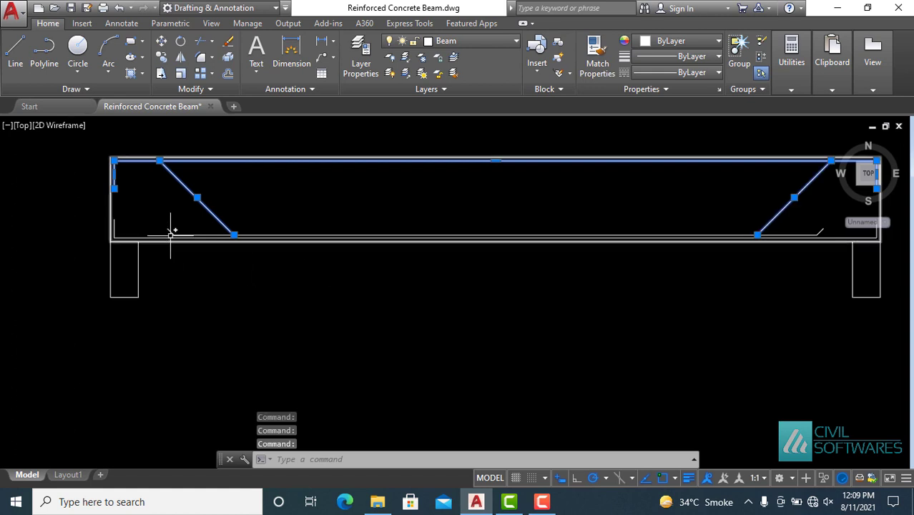
scroll(188, 229, "up", 4)
left_click(199, 244)
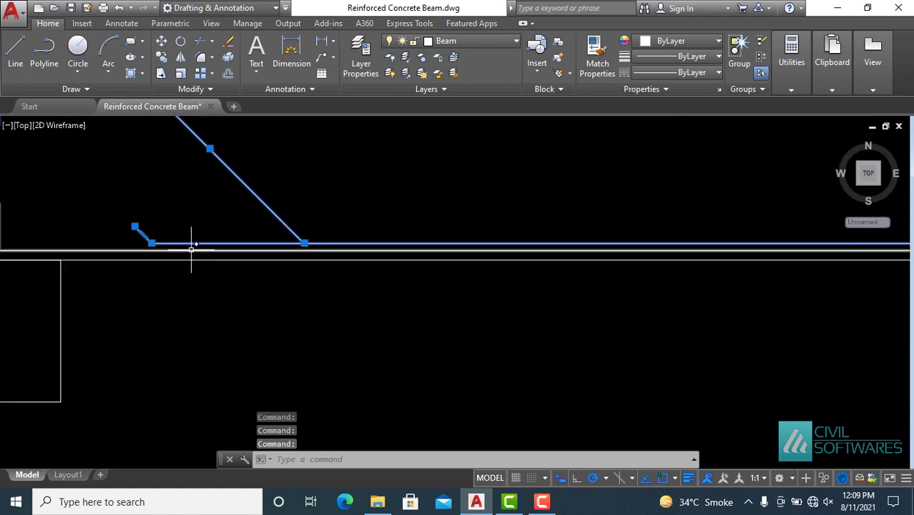
left_click(472, 41)
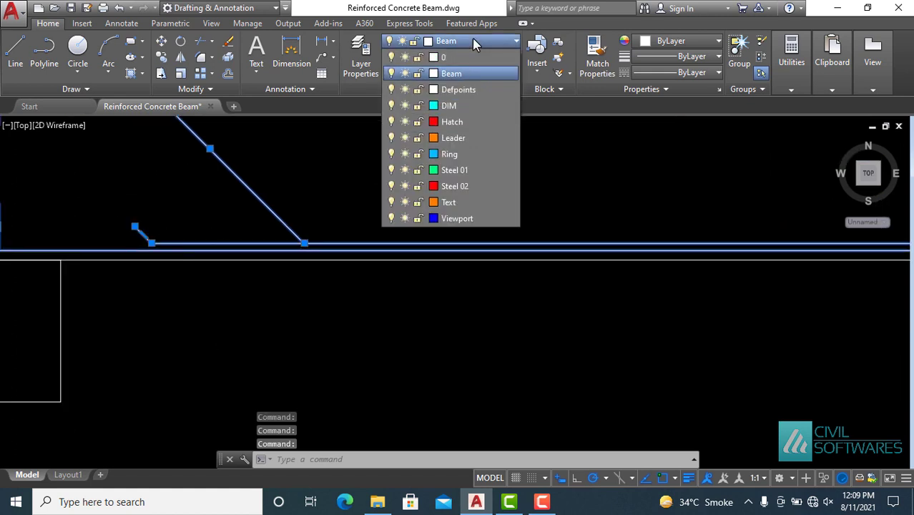
left_click(455, 171)
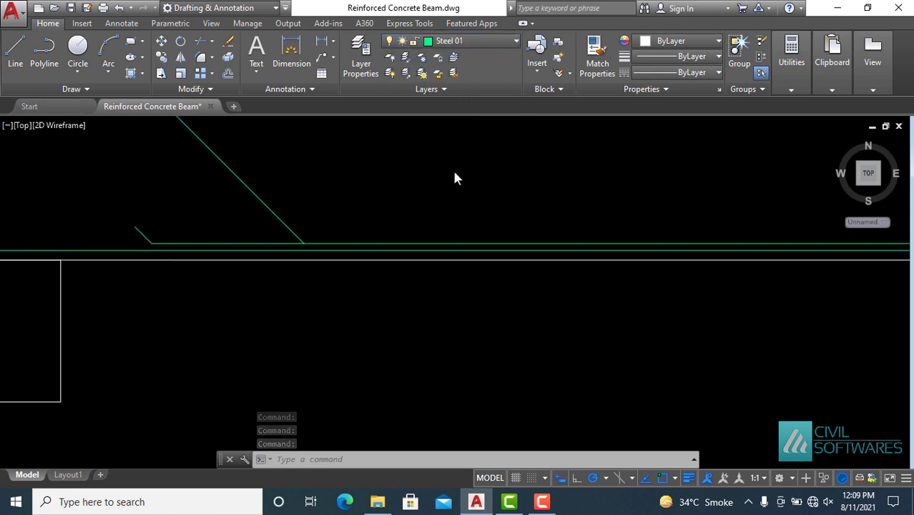
left_click(704, 56)
scroll(703, 129, "down", 1)
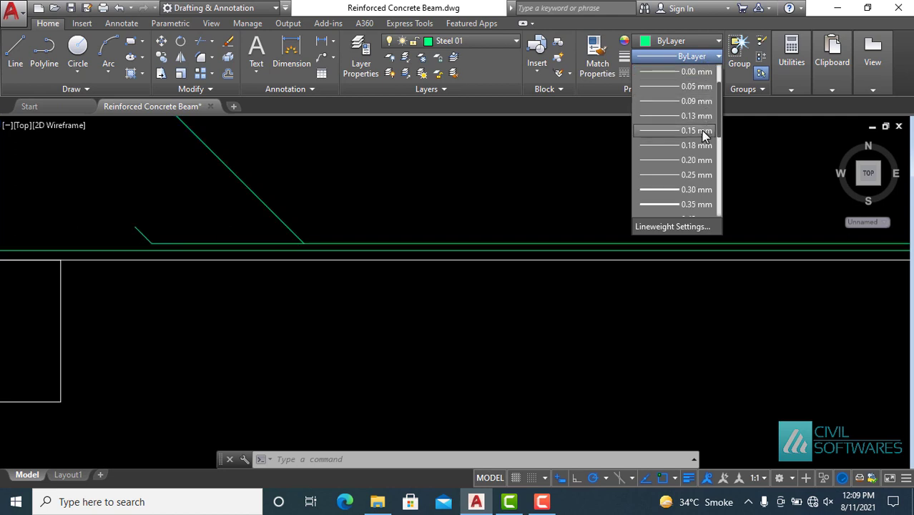
left_click(692, 192)
key("Escape")
Step: Hatch the left and right supports with ANSI32 at scale 15
scroll(630, 200, "down", 3)
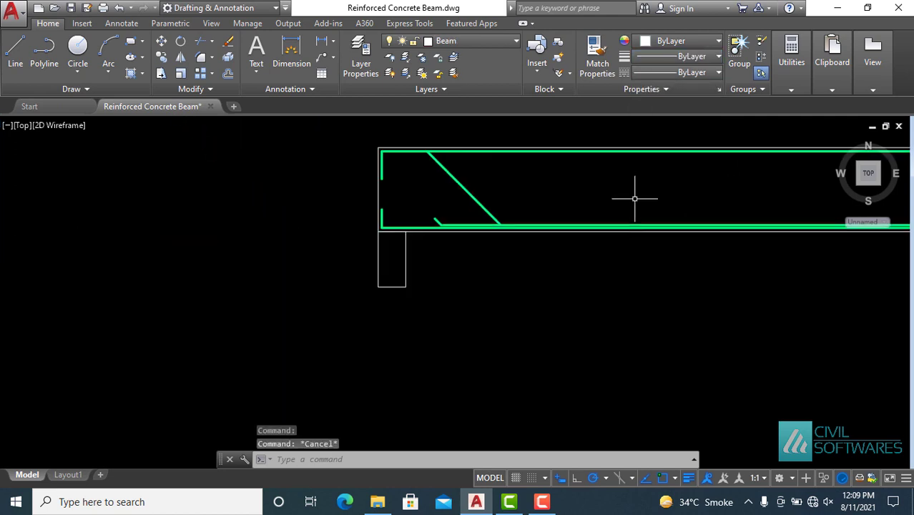
middle_click_drag(636, 198, 369, 226)
scroll(113, 272, "up", 3)
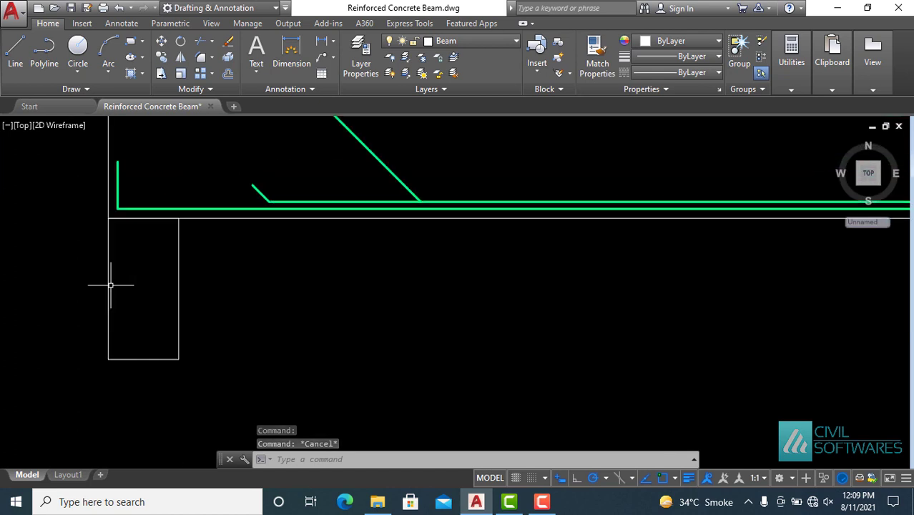
left_click(131, 75)
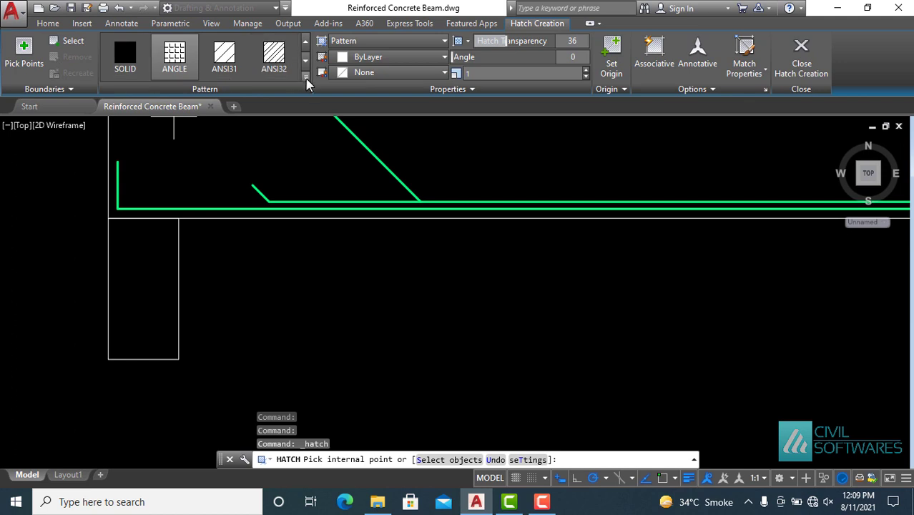
left_click(278, 61)
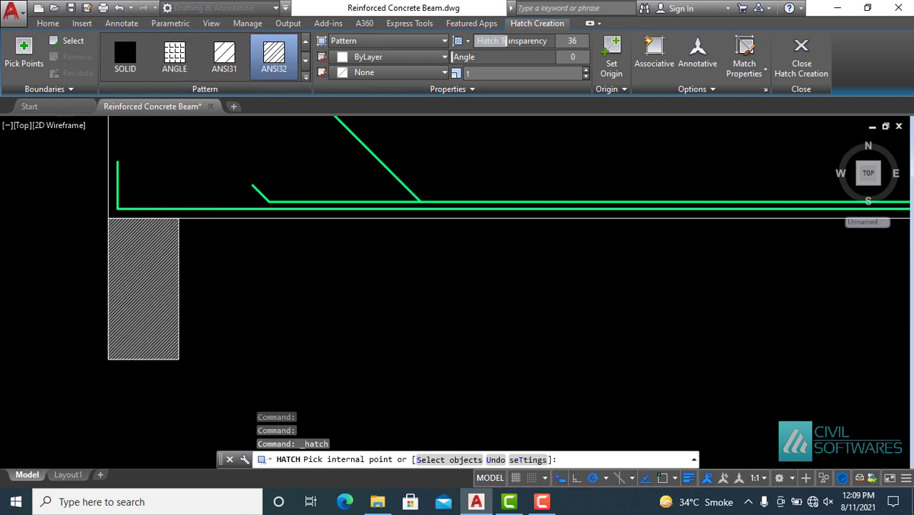
left_click(123, 275)
scroll(277, 300, "down", 3)
scroll(275, 301, "down", 2)
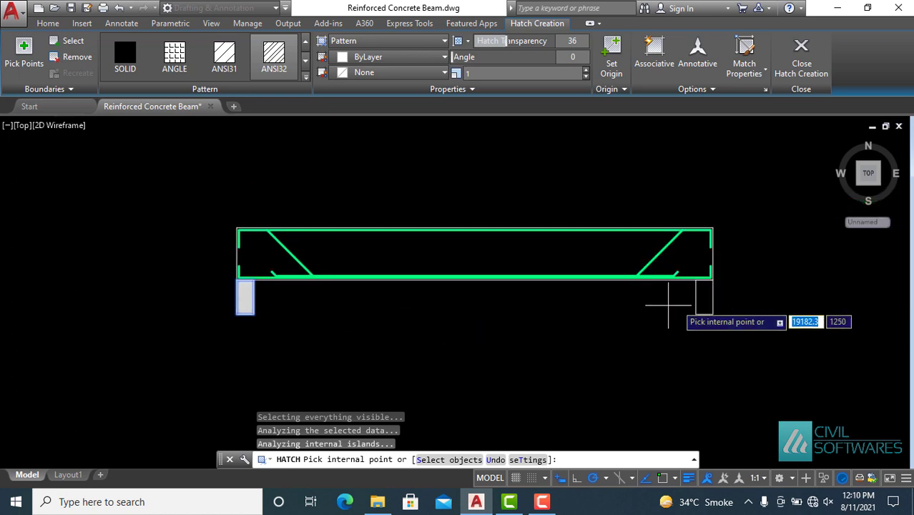
left_click(703, 300)
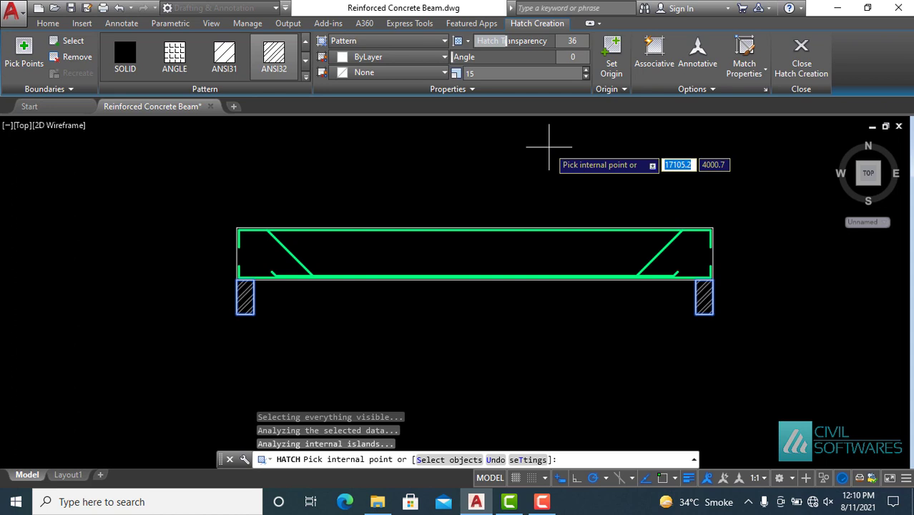
left_click(811, 46)
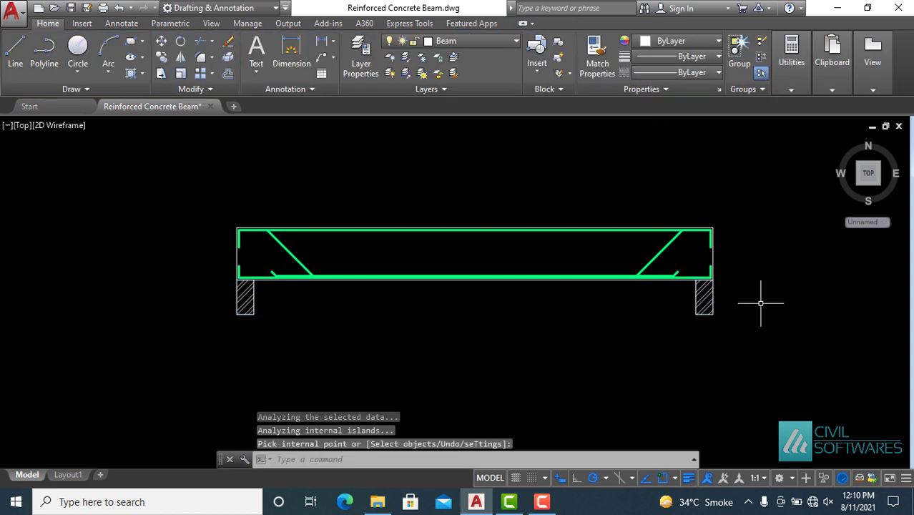
Step: Explode the right hatched support and delete its bottom edge
scroll(723, 314, "up", 4)
left_click(675, 283)
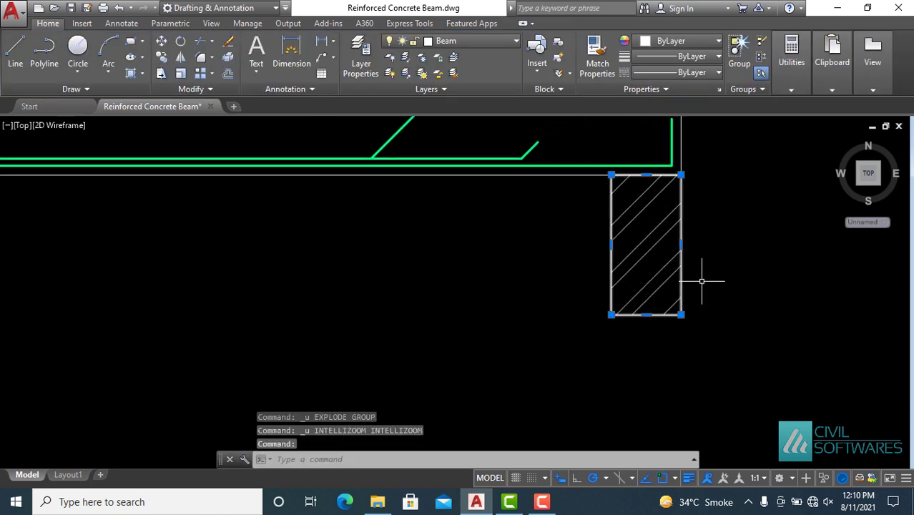
left_click(228, 60)
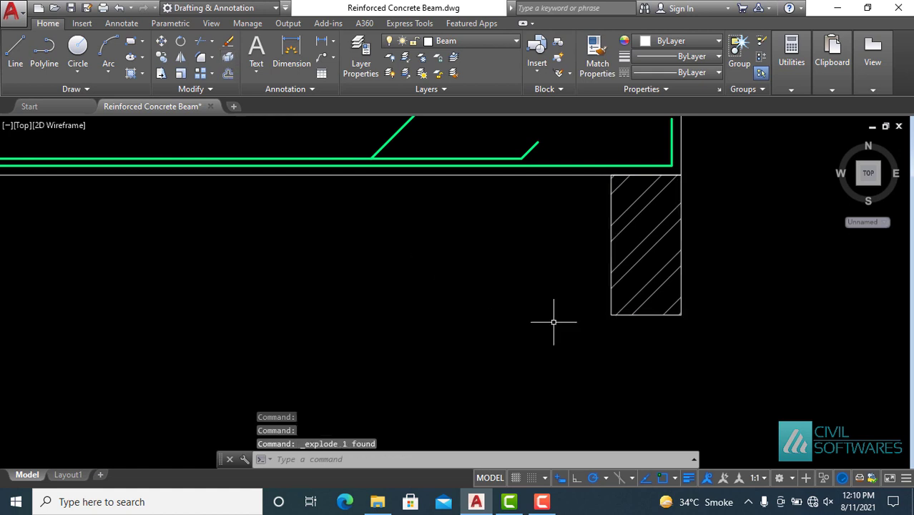
left_click(652, 316)
key("Delete")
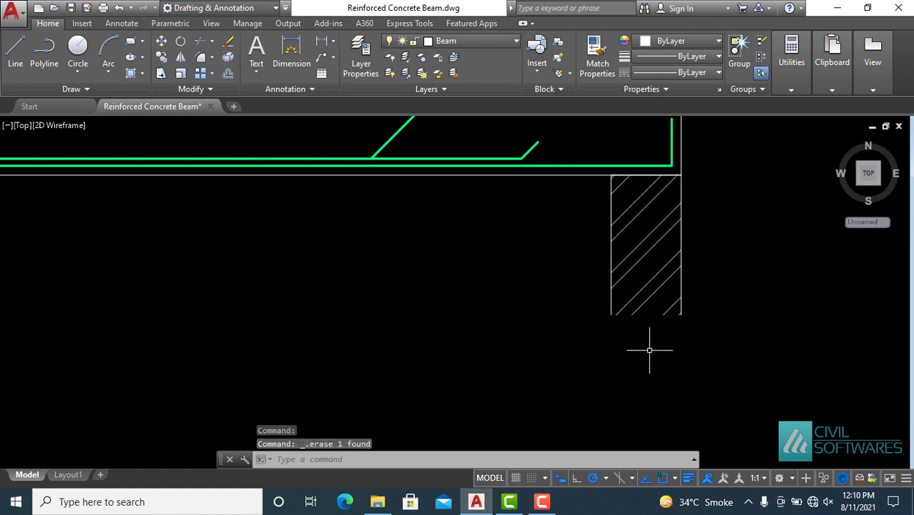
Step: Explode the left hatched support and delete its bottom edge
scroll(644, 350, "down", 5)
scroll(152, 346, "up", 6)
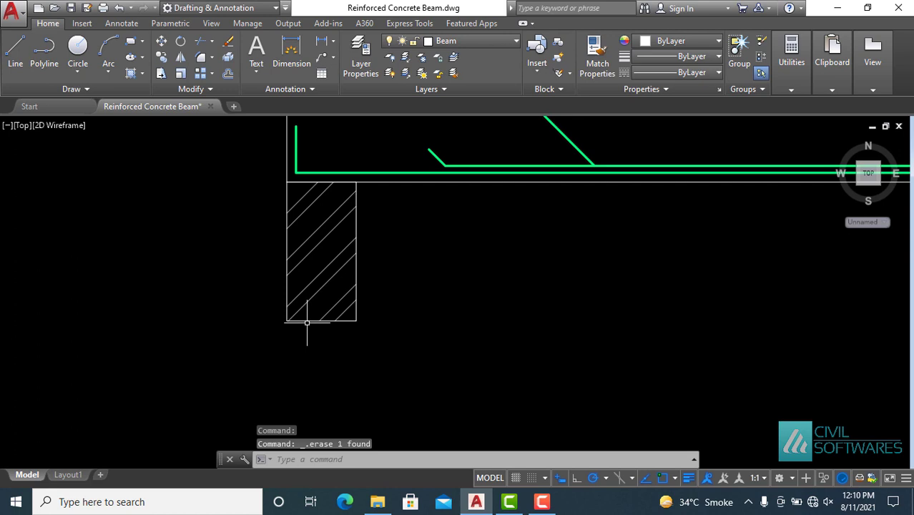
left_click(307, 321)
left_click(229, 61)
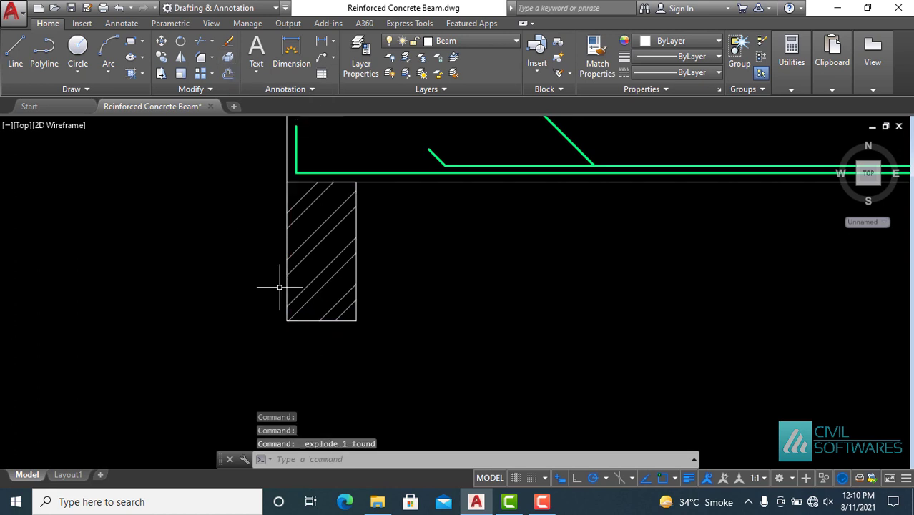
left_click(306, 320)
key("Delete")
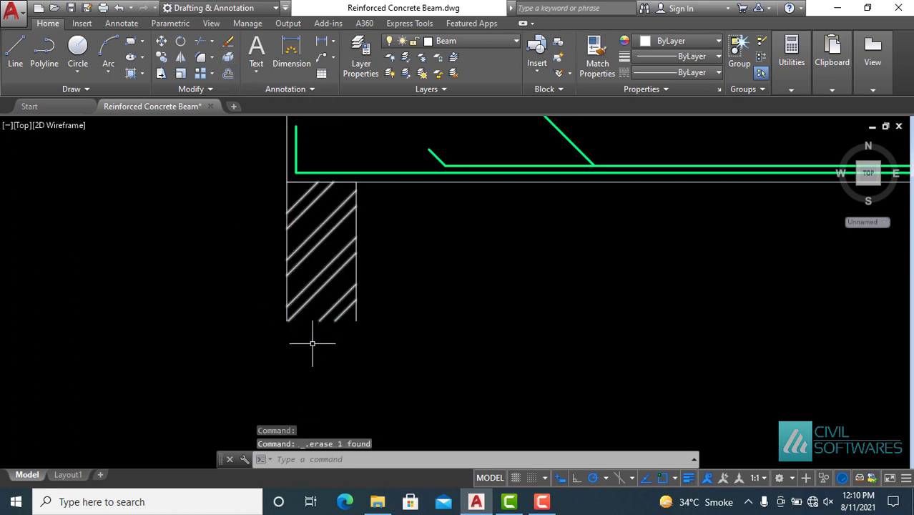
scroll(470, 344, "down", 4)
scroll(520, 332, "down", 2)
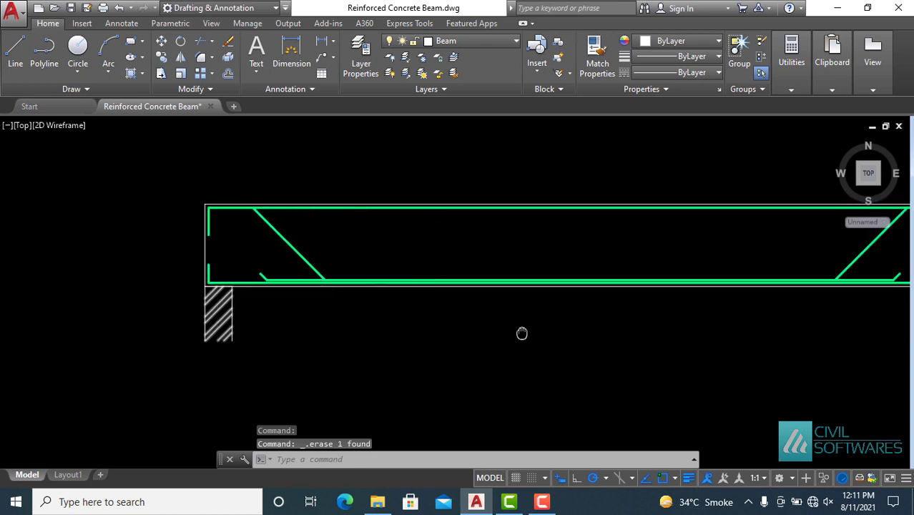
scroll(280, 316, "down", 2)
scroll(332, 259, "up", 4)
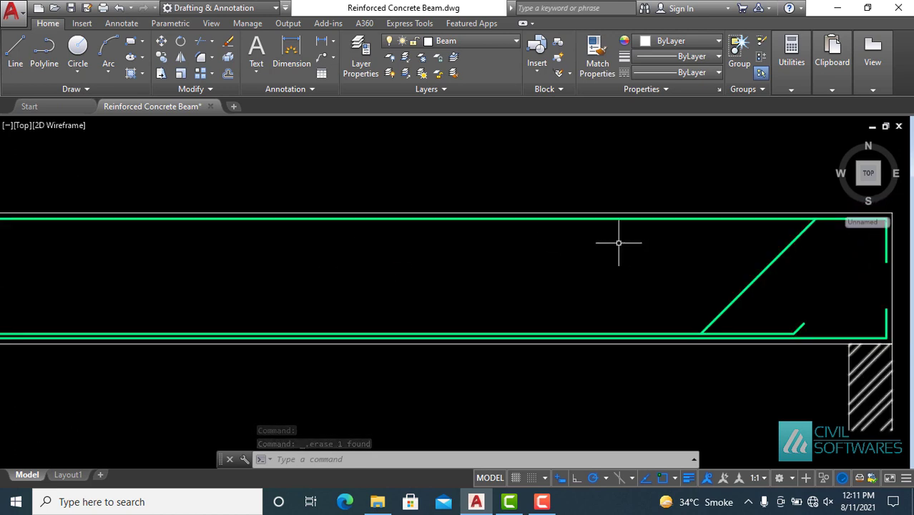
Step: Start a fillet with radius 50 on the green bars
middle_click_drag(598, 261, 433, 306)
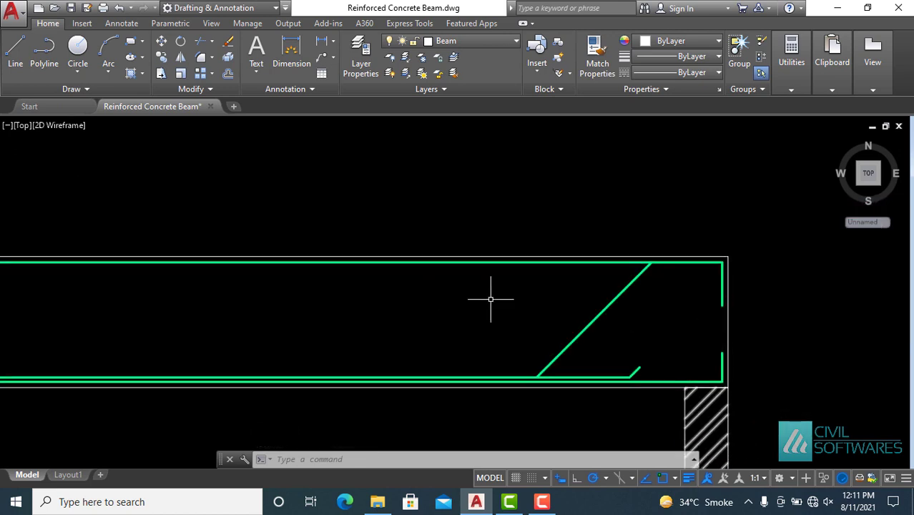
double_click(682, 264)
key("Escape")
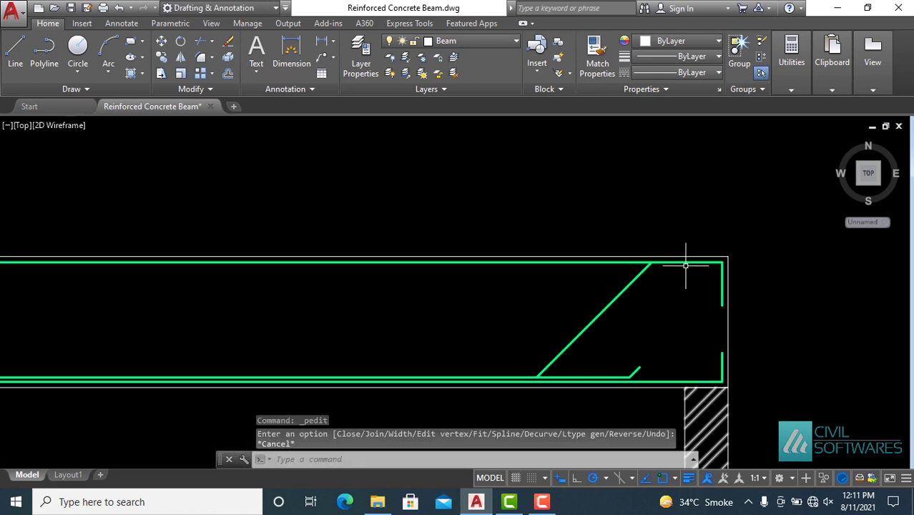
left_click(687, 263)
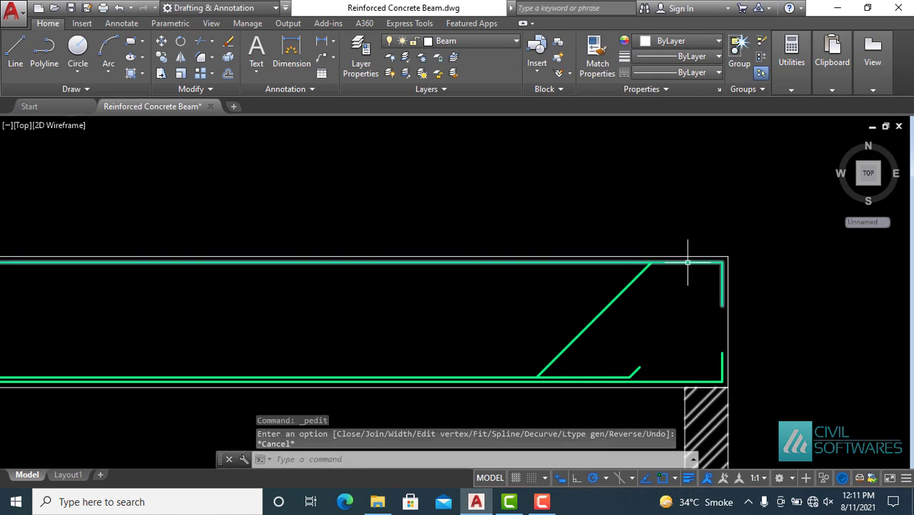
left_click(201, 60)
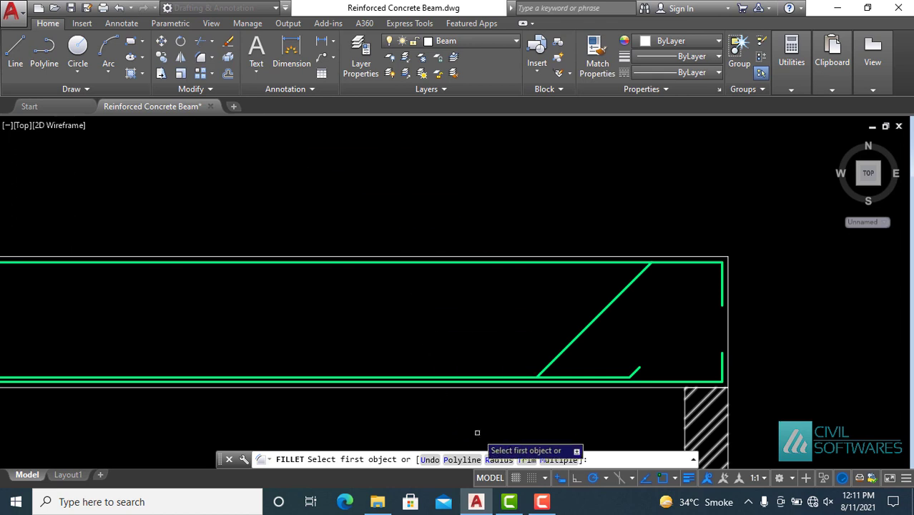
left_click(498, 460)
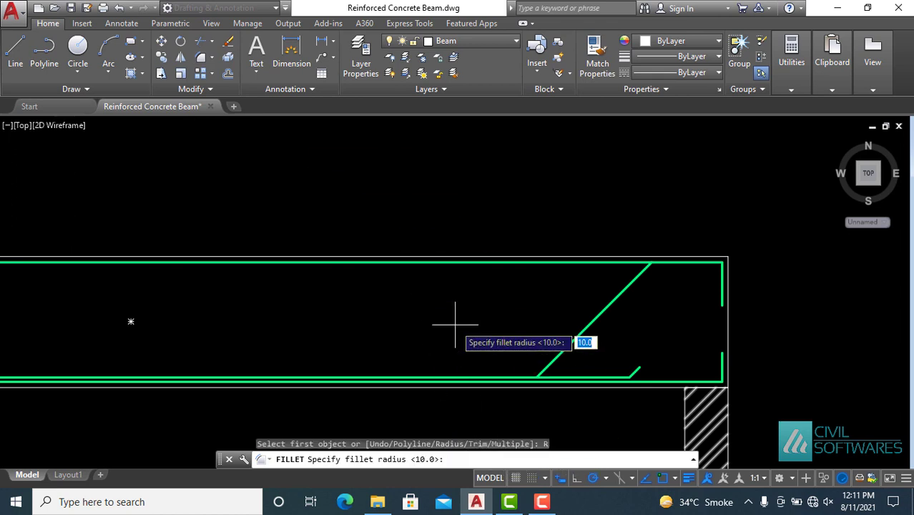
key("Return")
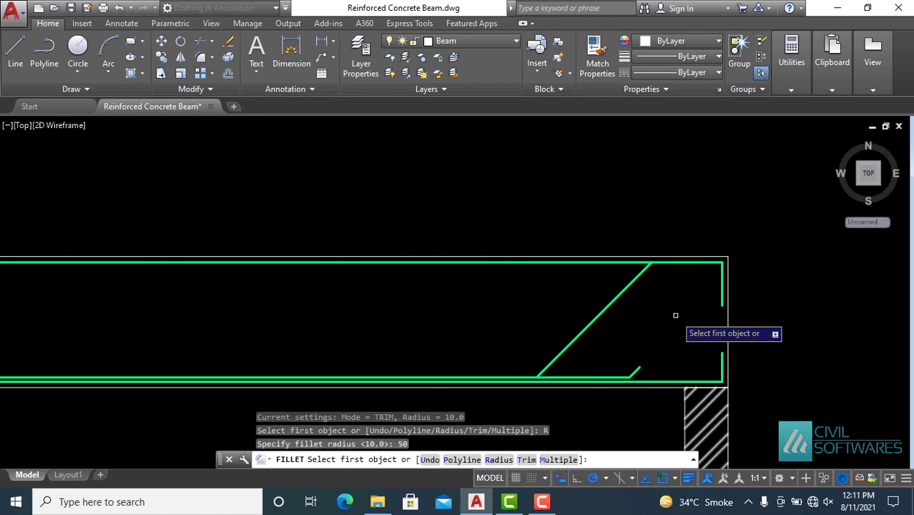
Step: Round the top-right and bottom-right bar corners with the 50 fillet
left_click(694, 264)
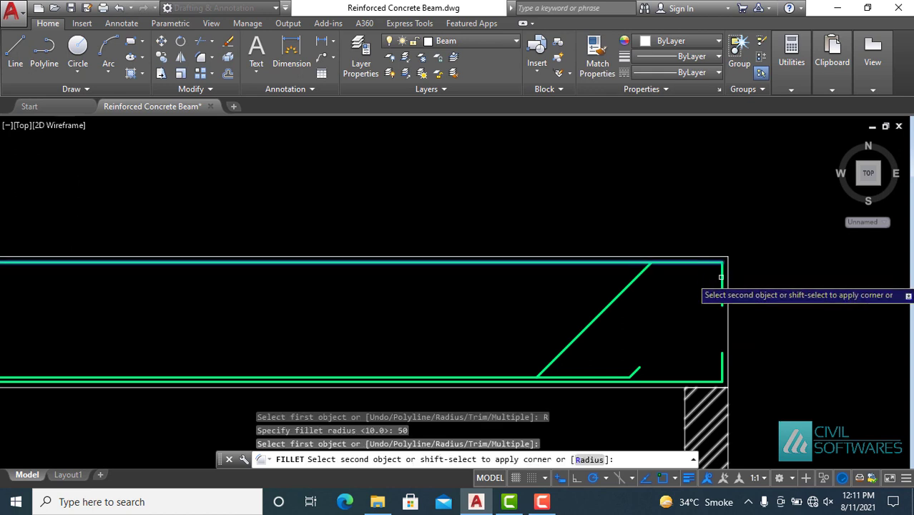
left_click(722, 278)
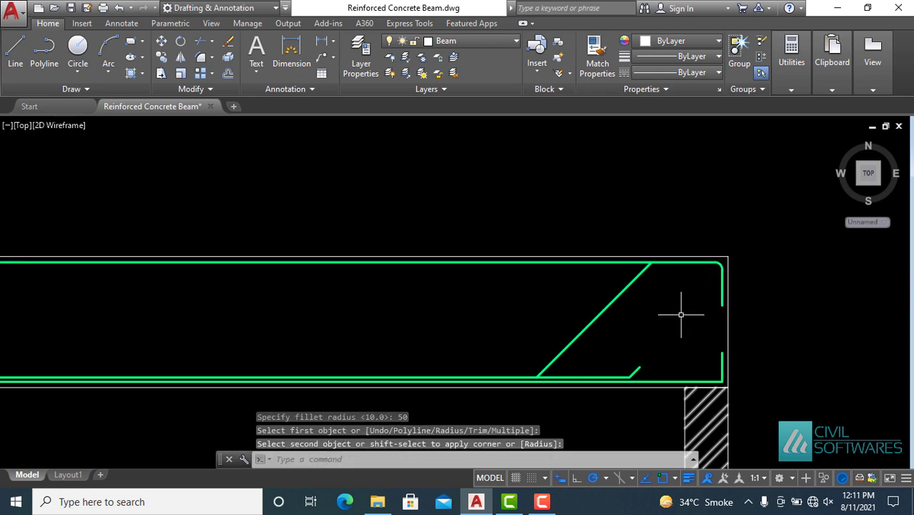
key("Return")
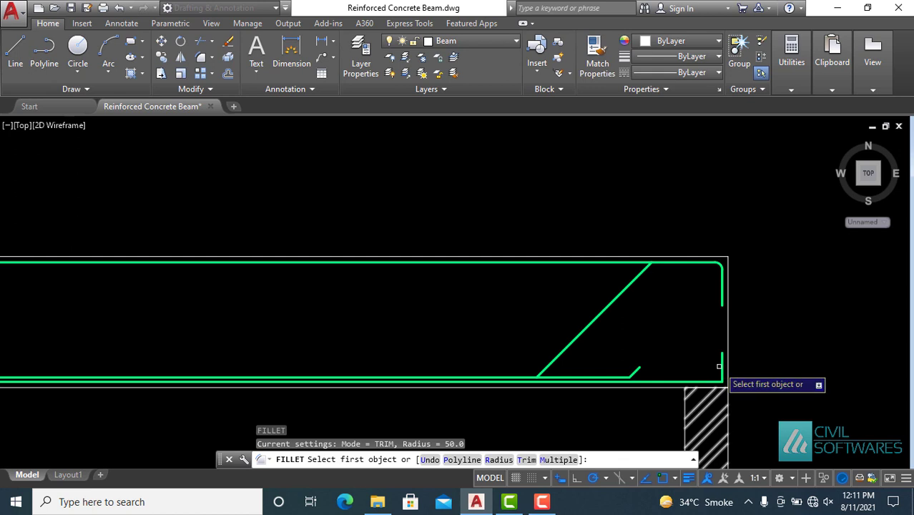
left_click(712, 379)
left_click(722, 364)
scroll(691, 328, "down", 4)
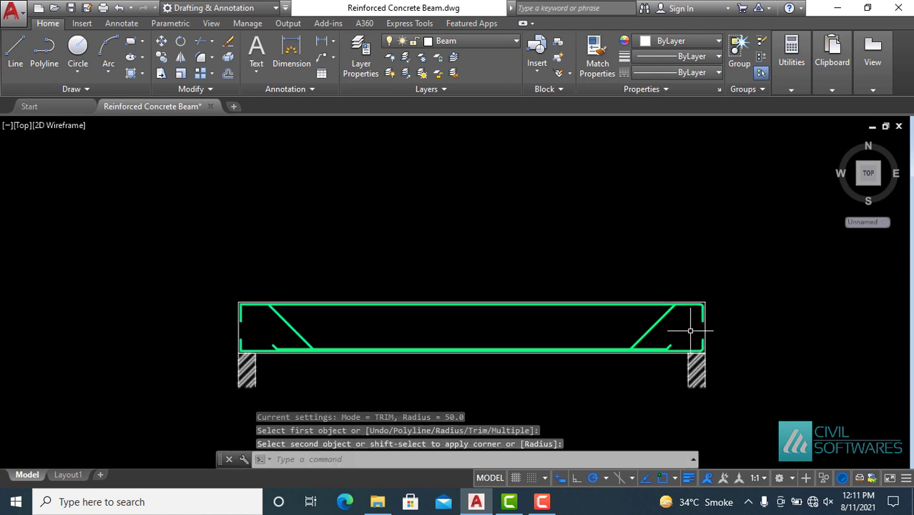
scroll(691, 329, "down", 2)
scroll(466, 323, "up", 6)
scroll(492, 357, "up", 2)
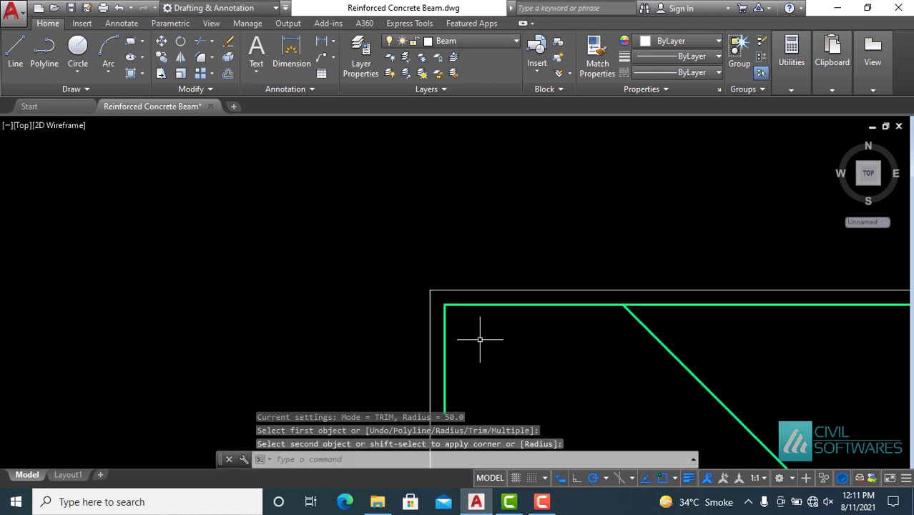
Step: Round the bar corners at the beam's left end with the 50 fillet
key("Return")
left_click(499, 305)
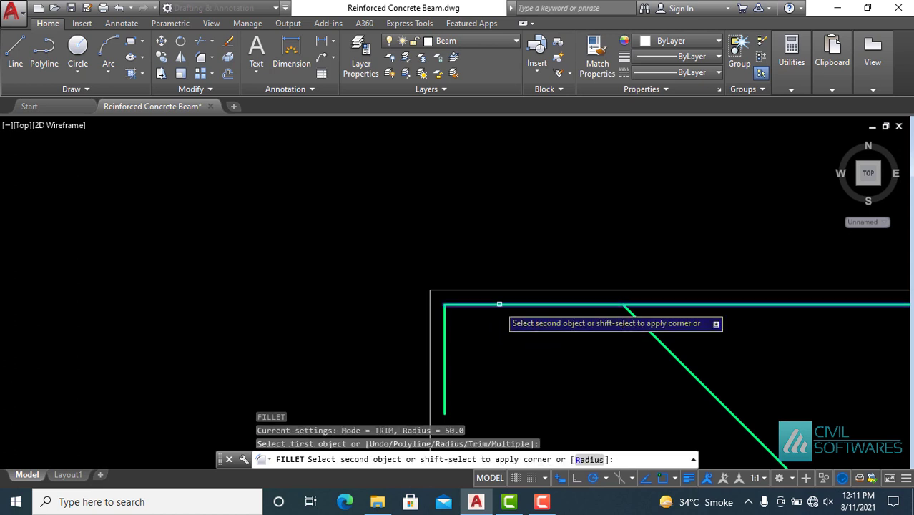
left_click(445, 347)
scroll(514, 306, "down", 4)
scroll(493, 379, "up", 4)
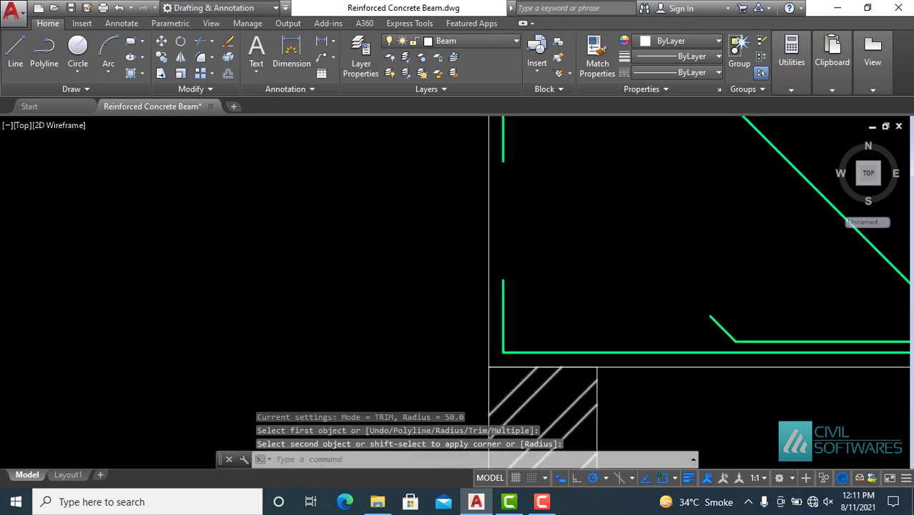
key("Return")
left_click(502, 335)
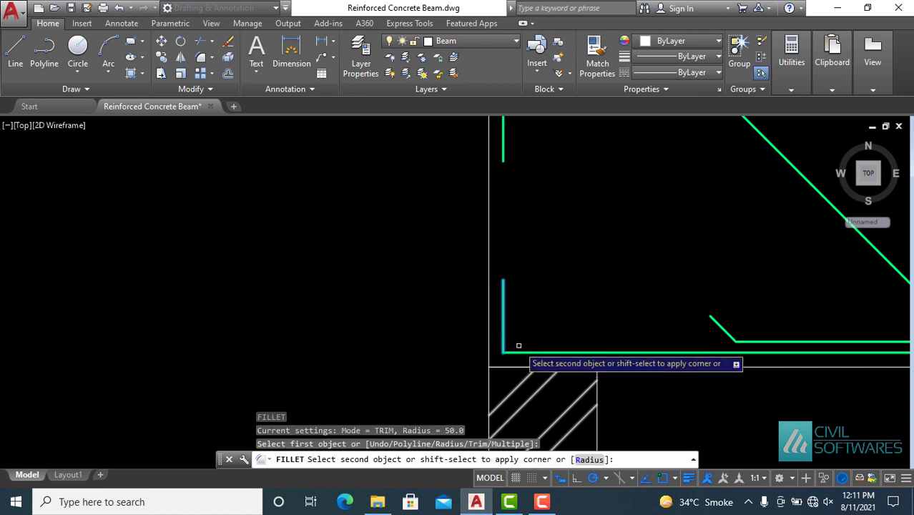
key("Escape")
scroll(592, 301, "down", 2)
Step: Make Steel 02 the current layer
scroll(718, 241, "down", 2)
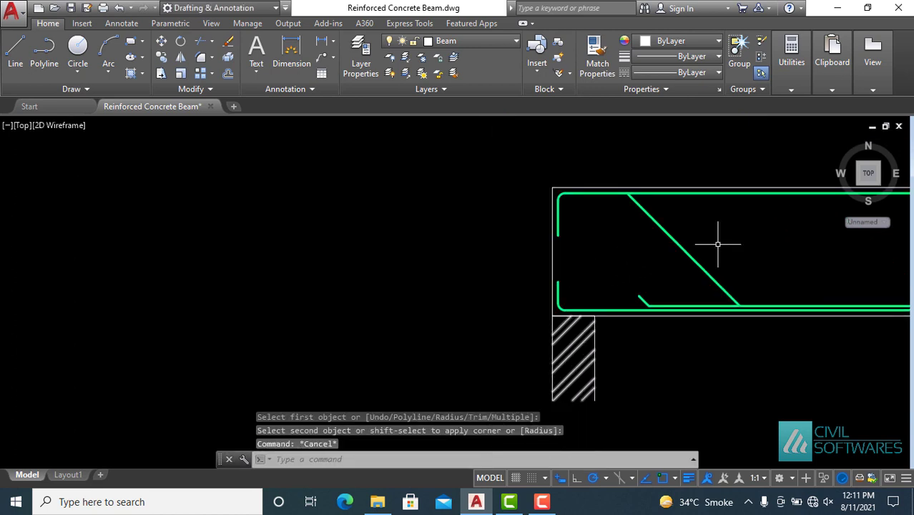
middle_click_drag(718, 241, 464, 259)
scroll(621, 251, "down", 3)
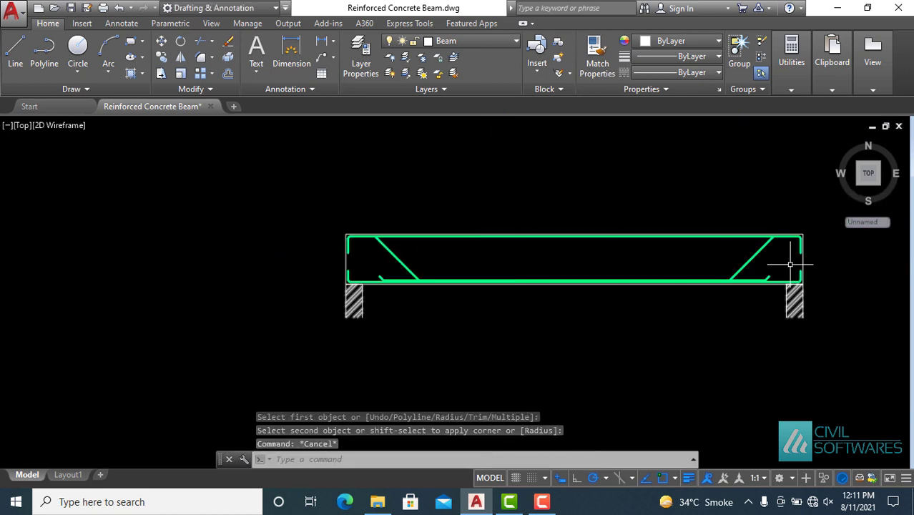
middle_click_drag(794, 261, 696, 278)
scroll(534, 275, "up", 2)
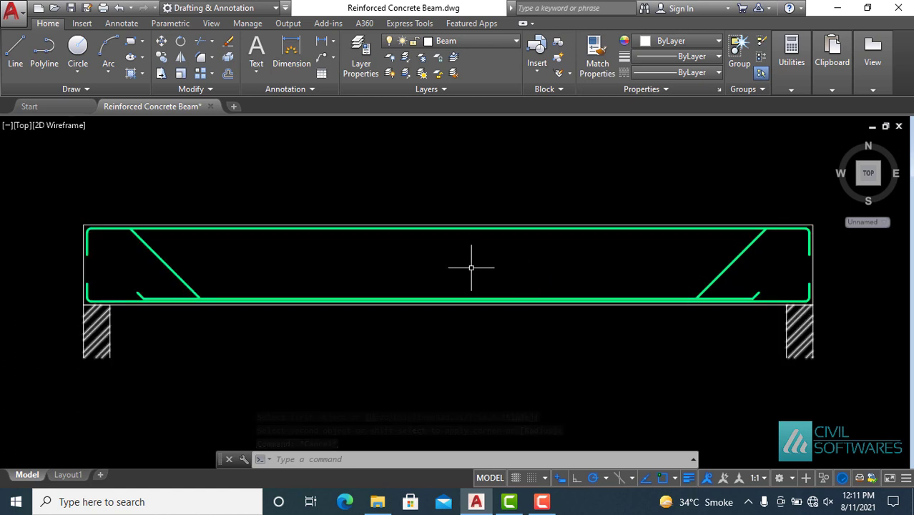
left_click(479, 43)
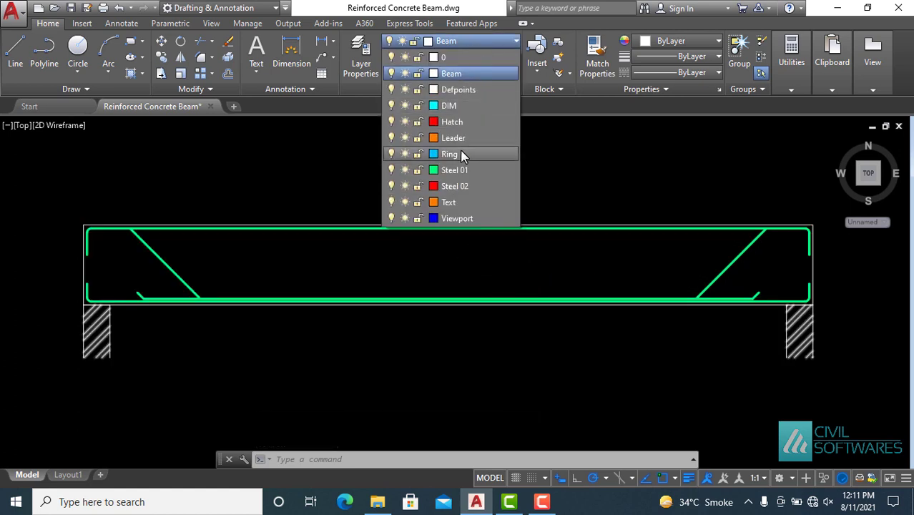
left_click(460, 186)
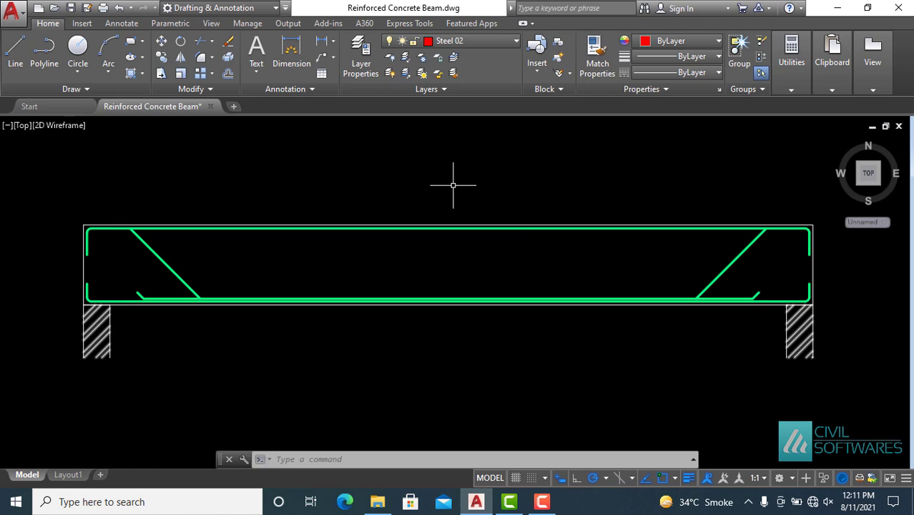
Step: Draw a vertical line from the beam's midpoint up to the top bar
left_click(15, 51)
left_click(449, 227)
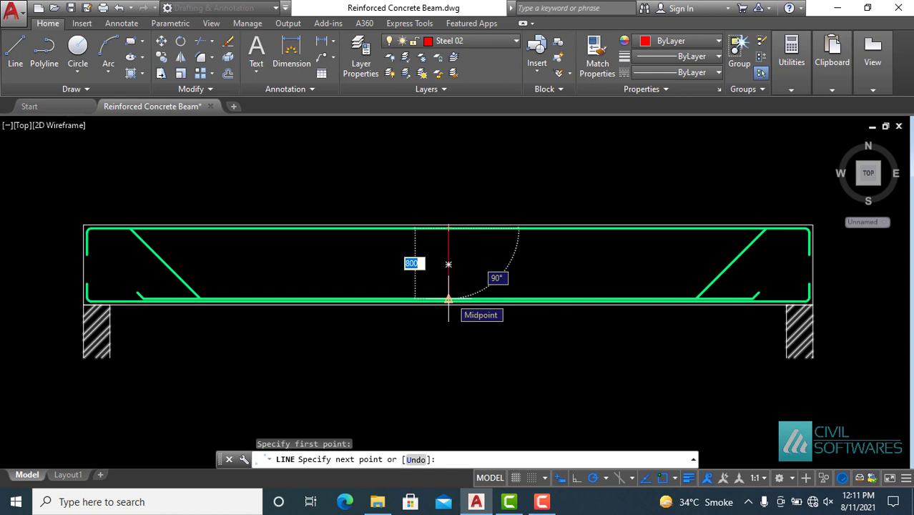
scroll(446, 299, "up", 3)
scroll(431, 308, "up", 2)
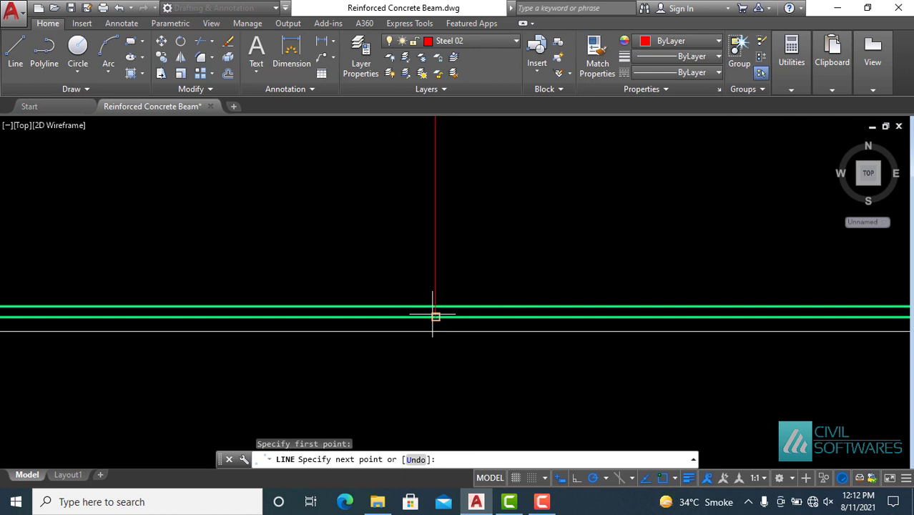
left_click(435, 316)
key("Escape")
scroll(510, 255, "down", 4)
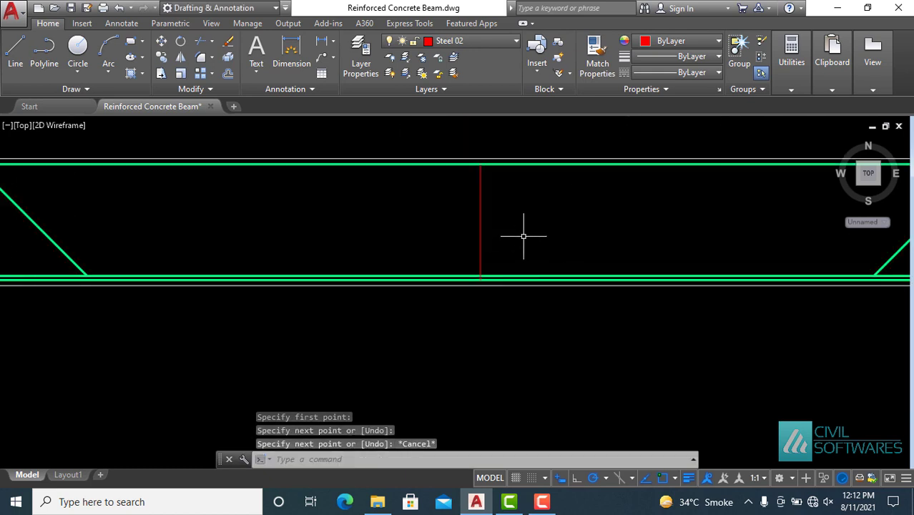
middle_click_drag(568, 225, 479, 239)
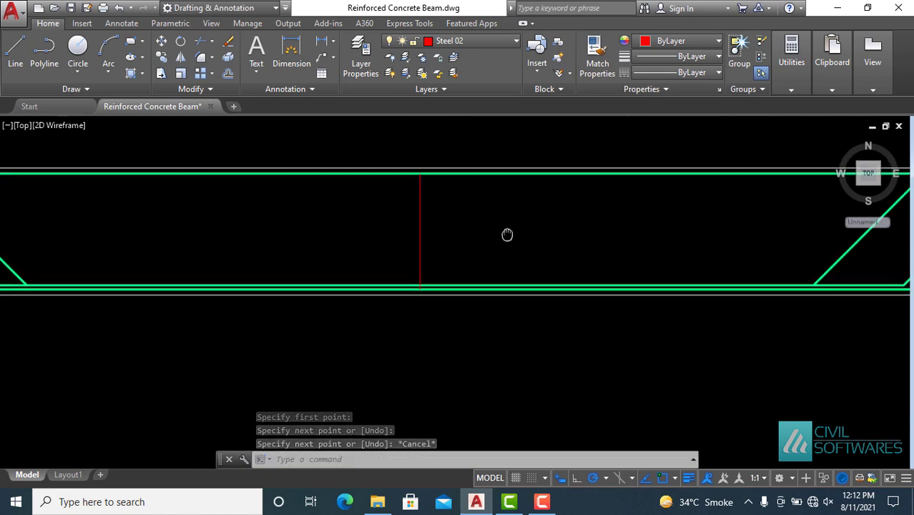
Step: Offset the mid-span red stirrup rightward at 300 spacing, copying each newest stirrup in turn
left_click(429, 240)
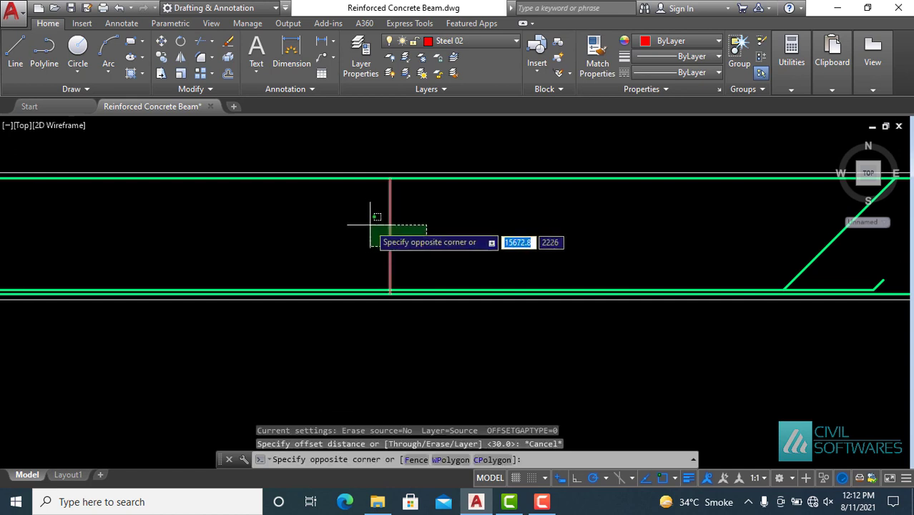
left_click(365, 215)
left_click(229, 72)
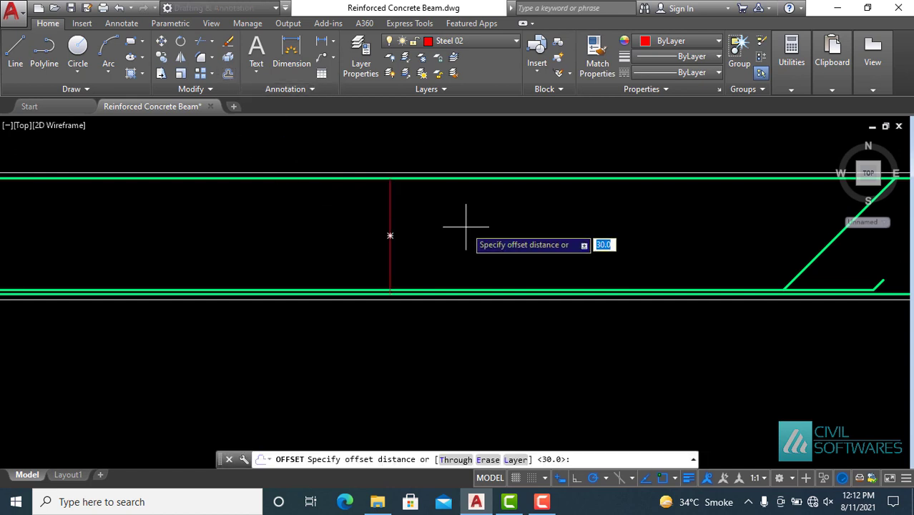
key("Return")
left_click(389, 236)
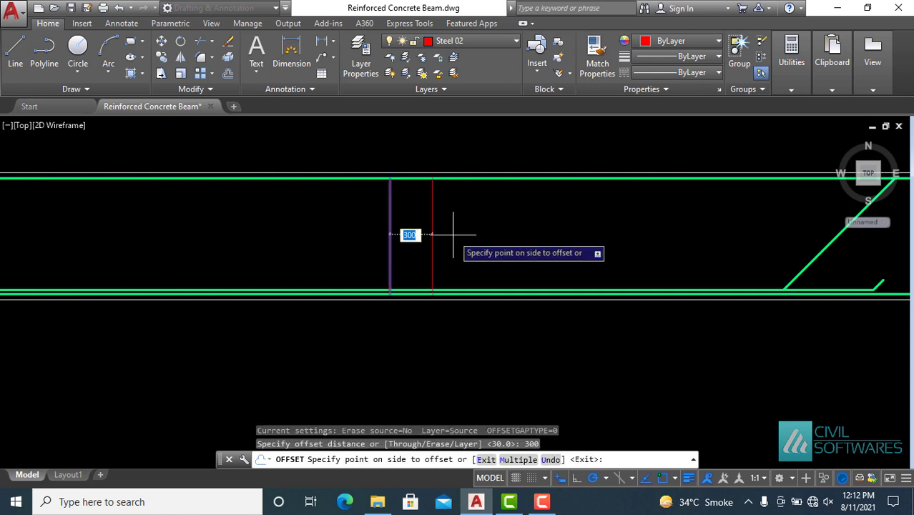
left_click(444, 238)
left_click(433, 261)
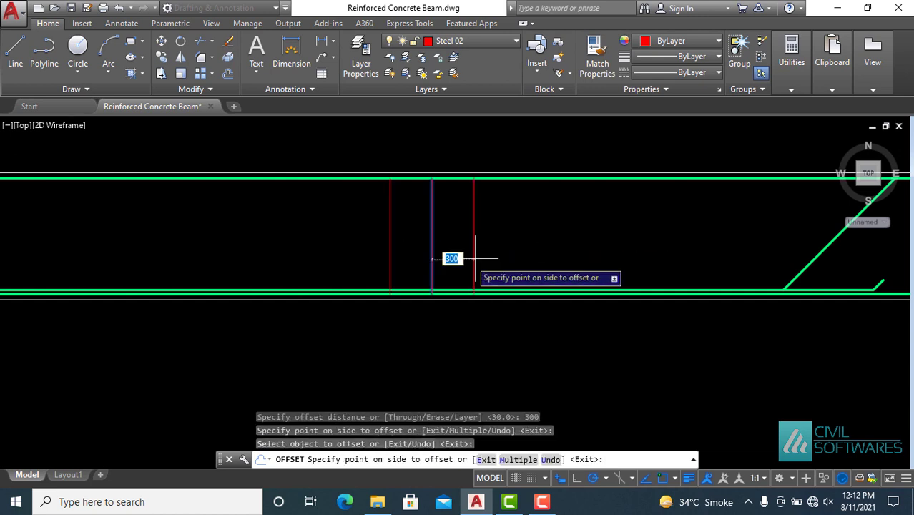
left_click(461, 254)
left_click(475, 251)
left_click(505, 250)
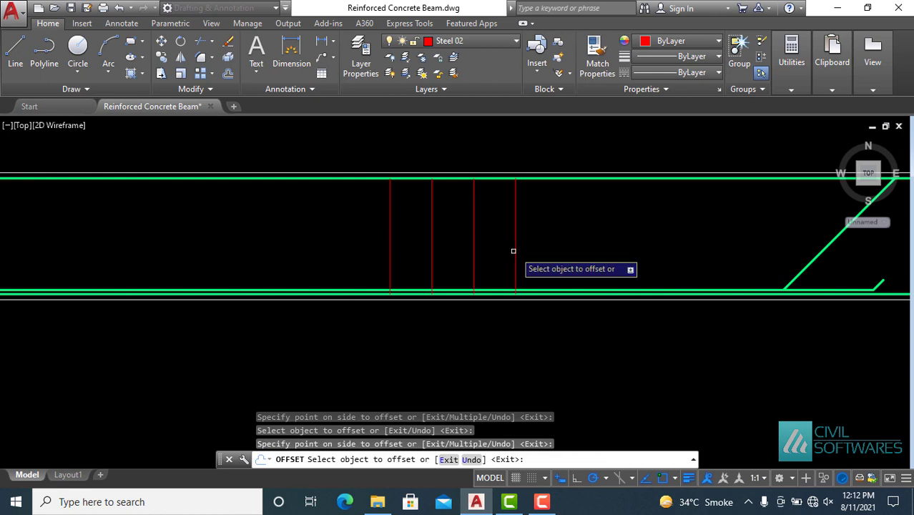
left_click(513, 251)
left_click(604, 243)
left_click(557, 252)
left_click(587, 250)
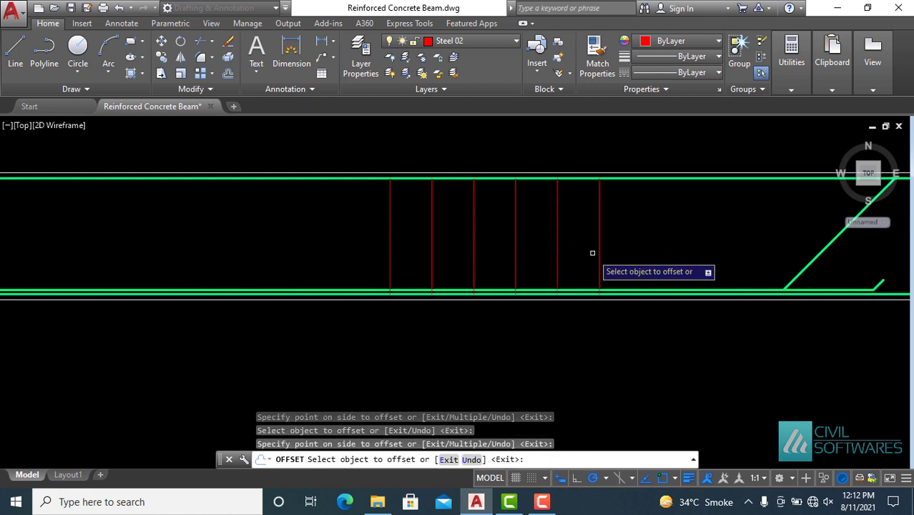
left_click(599, 255)
left_click(629, 250)
left_click(642, 251)
left_click(672, 251)
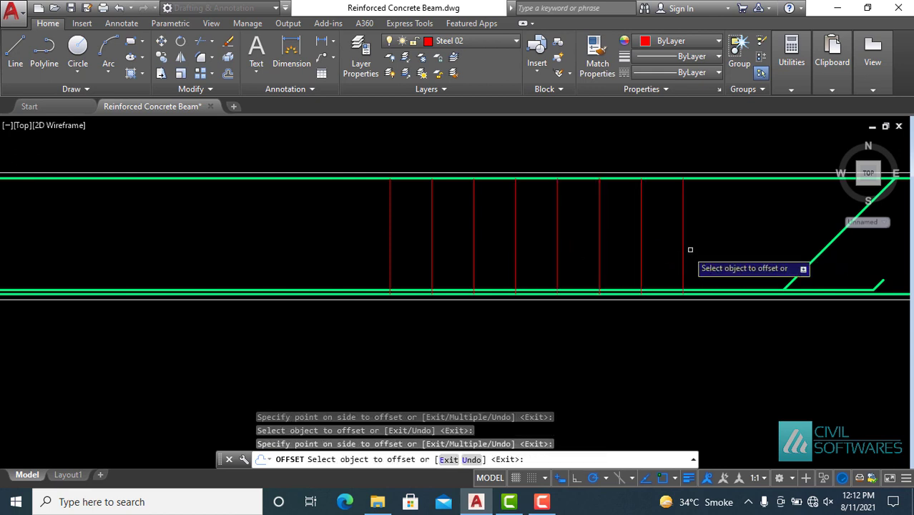
left_click(683, 250)
left_click(724, 247)
Step: Continue the 300-spaced stirrup offsets until they reach the beam's right end
scroll(729, 244, "down", 2)
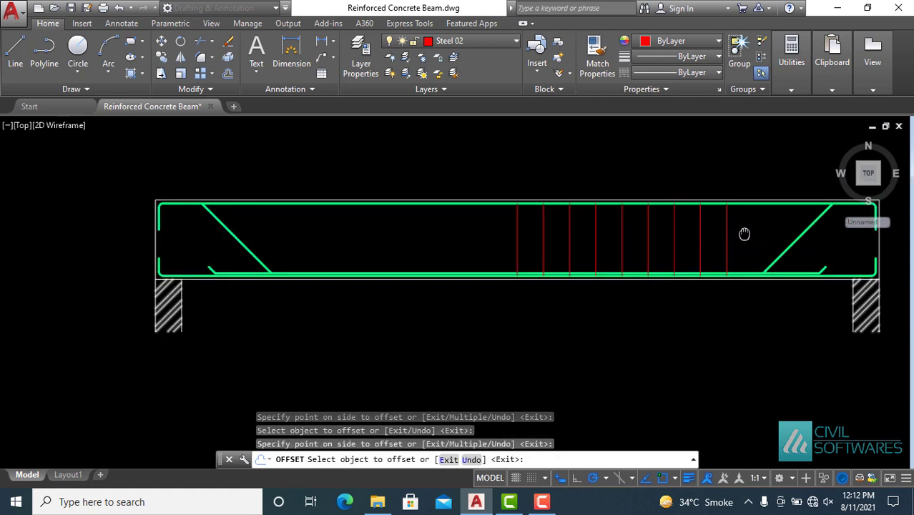
middle_click_drag(744, 234, 593, 256)
left_click(581, 257)
left_click(621, 261)
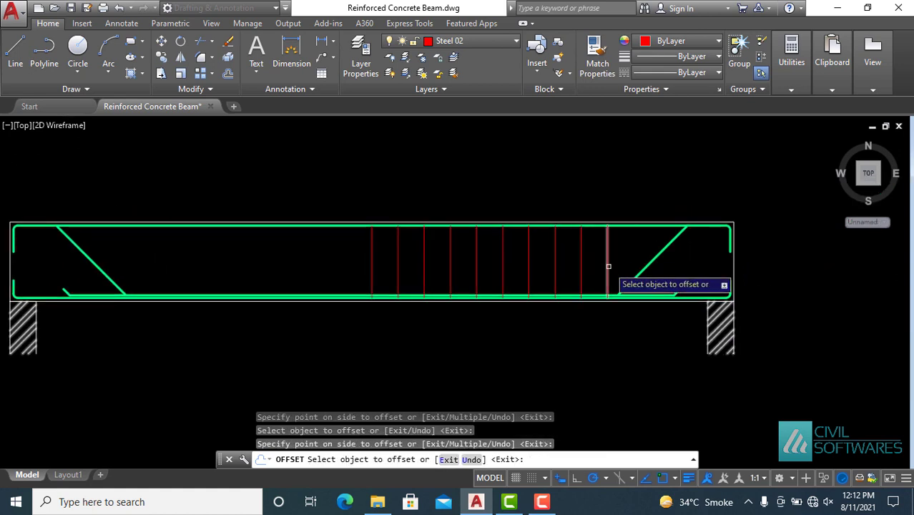
left_click(608, 266)
left_click(635, 253)
left_click(634, 251)
left_click(676, 259)
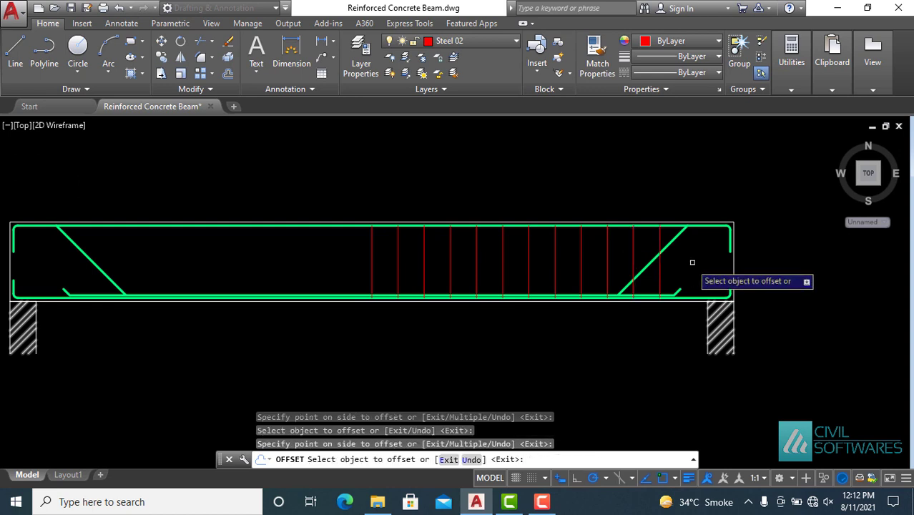
left_click(658, 285)
left_click(685, 265)
left_click(685, 263)
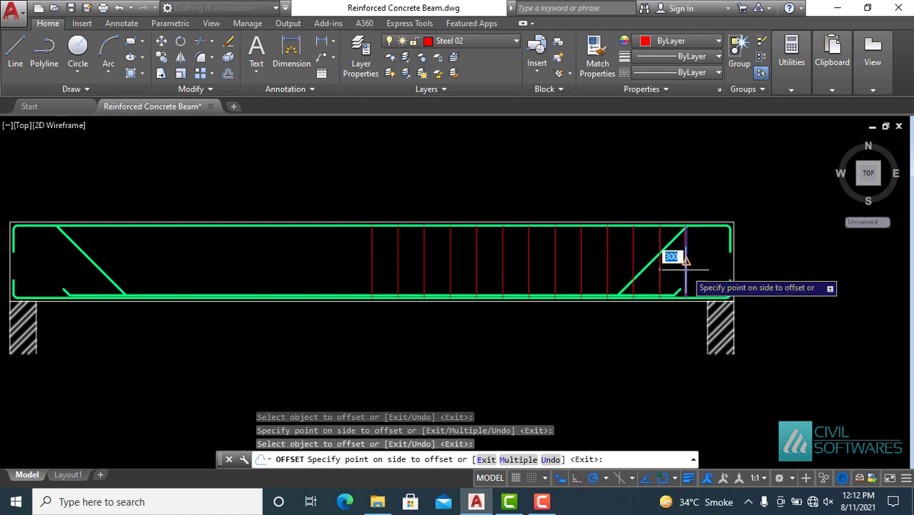
left_click(709, 264)
key("Escape")
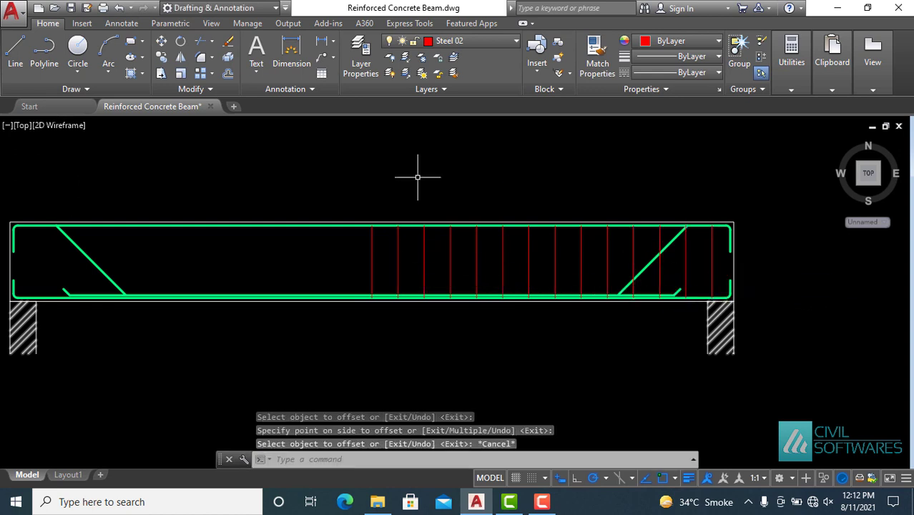
Step: Mirror the right-half stirrups about a vertical line at the leftmost stirrup, keeping the originals
left_click(712, 269)
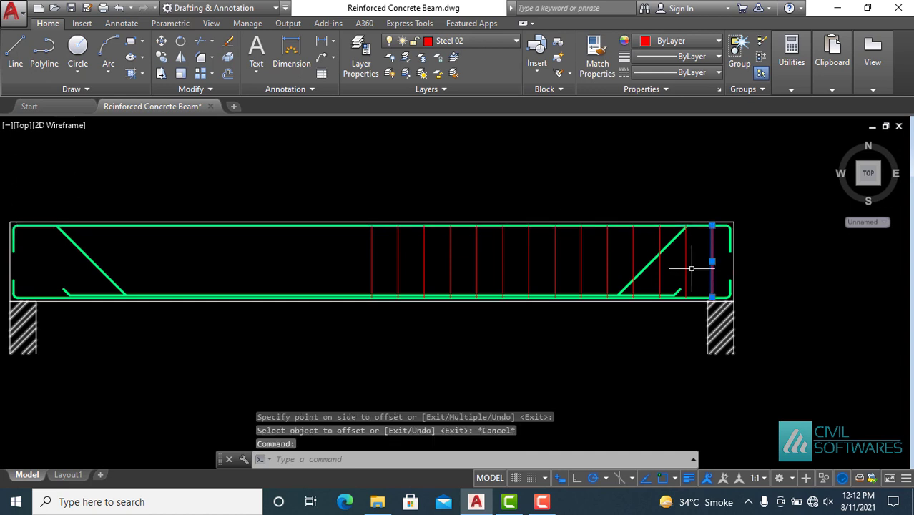
left_click(685, 257)
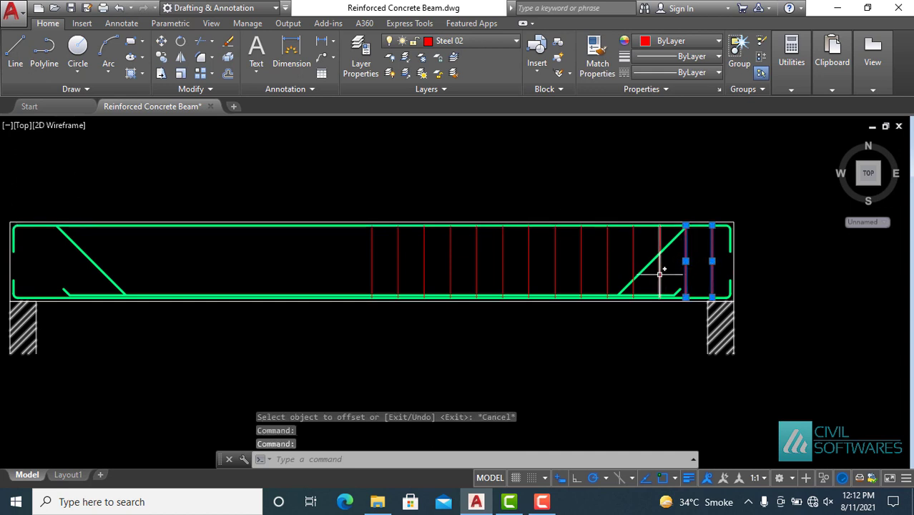
left_click(659, 274)
left_click(622, 258)
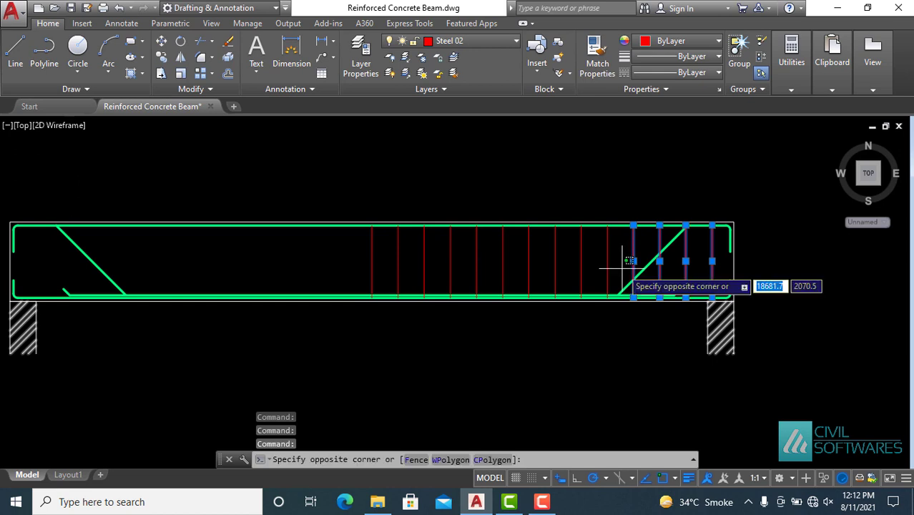
left_click(334, 253)
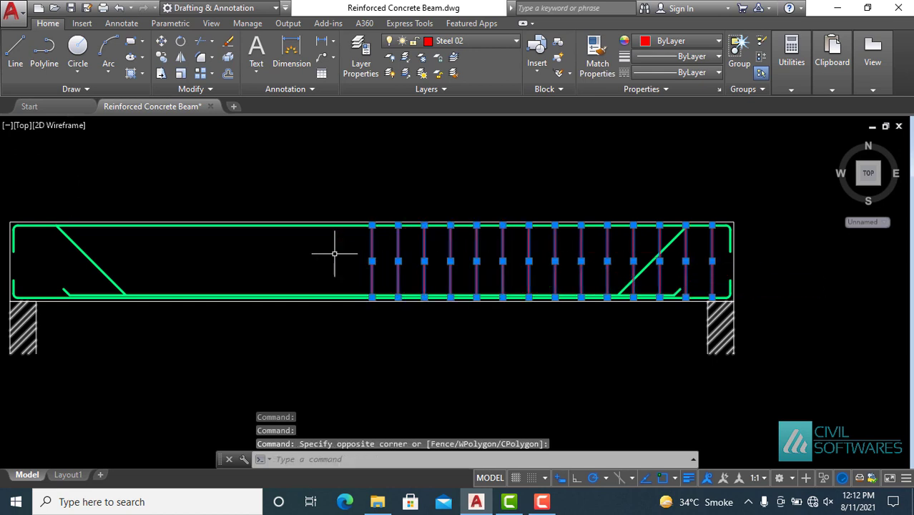
left_click(181, 58)
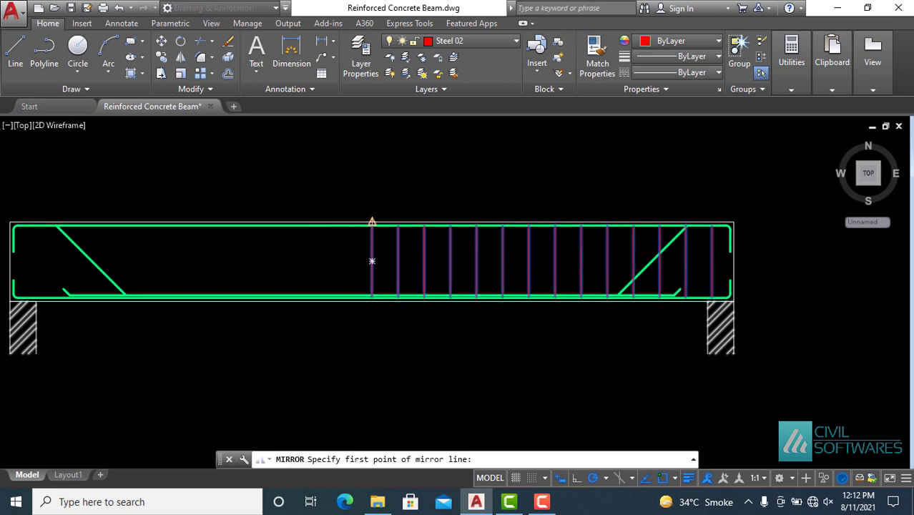
left_click(372, 221)
left_click(372, 179)
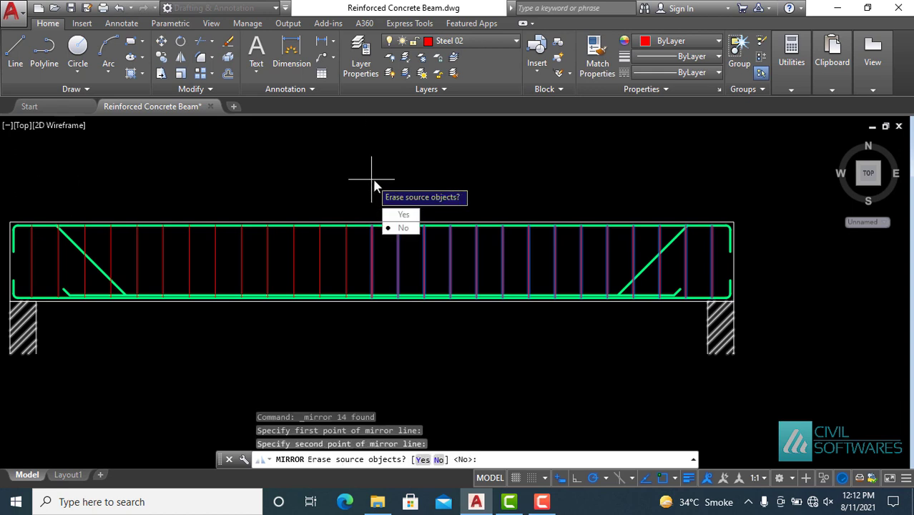
left_click(399, 229)
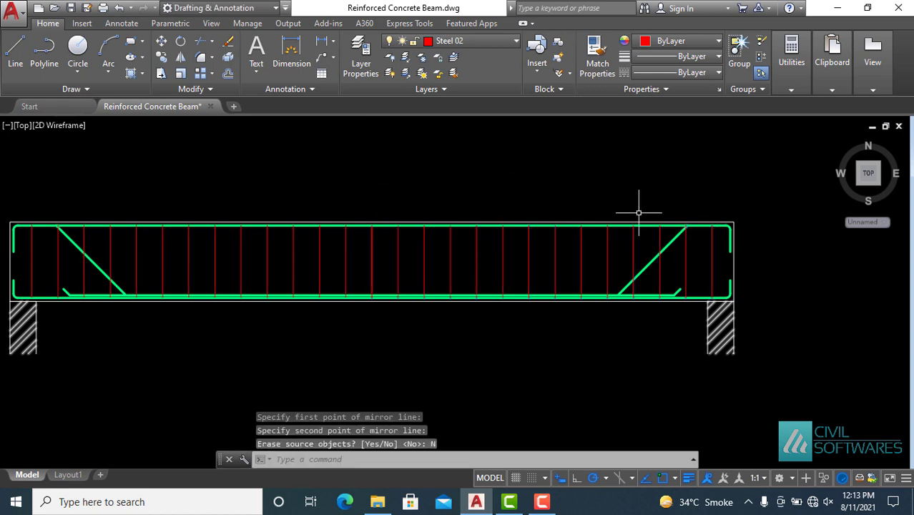
Step: Select every red stirrup along the full length of the beam
left_click(718, 271)
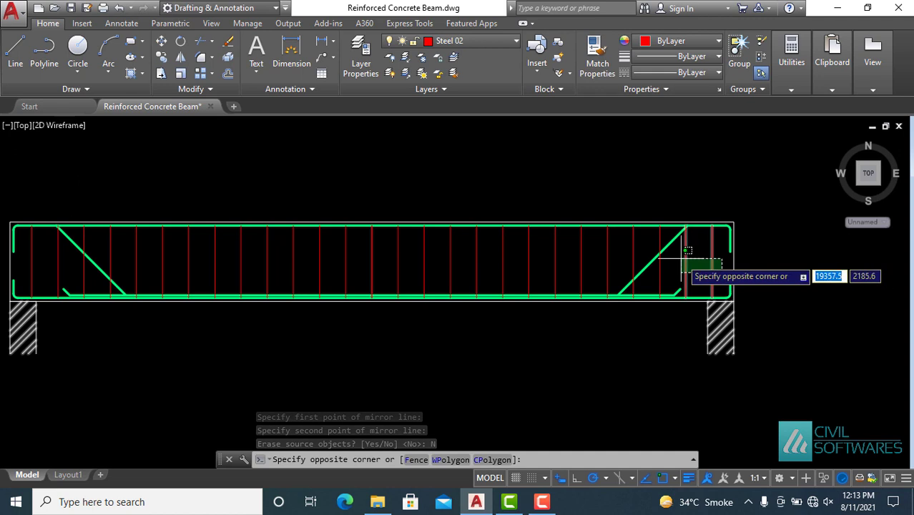
left_click(665, 272)
left_click(660, 274)
left_click(633, 253)
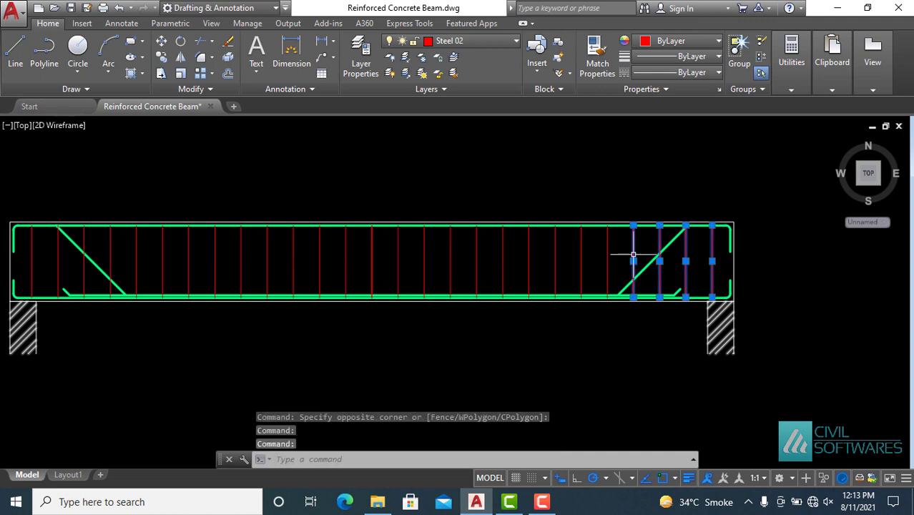
left_click(622, 265)
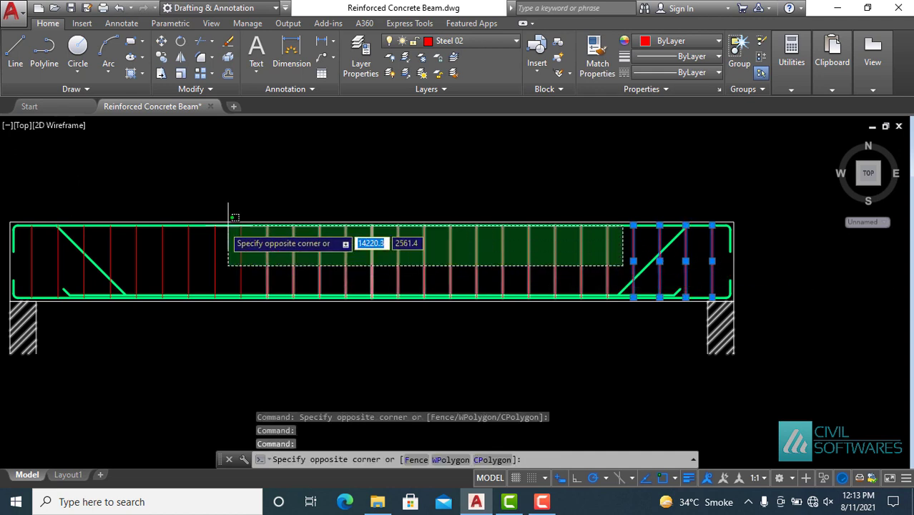
left_click(133, 251)
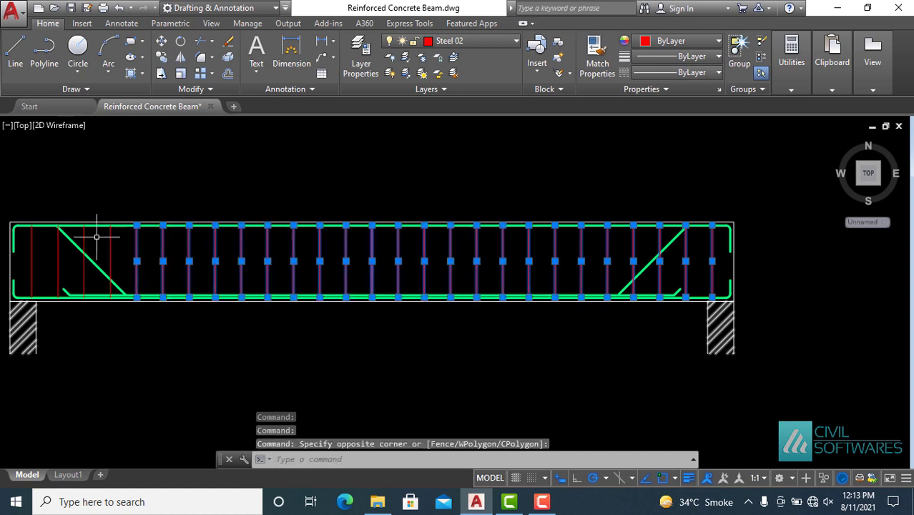
left_click(109, 244)
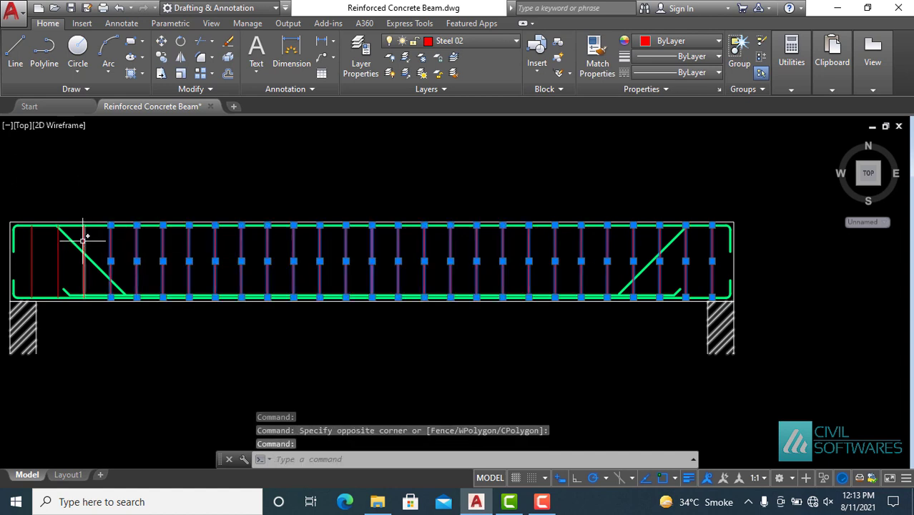
left_click(83, 241)
left_click(59, 253)
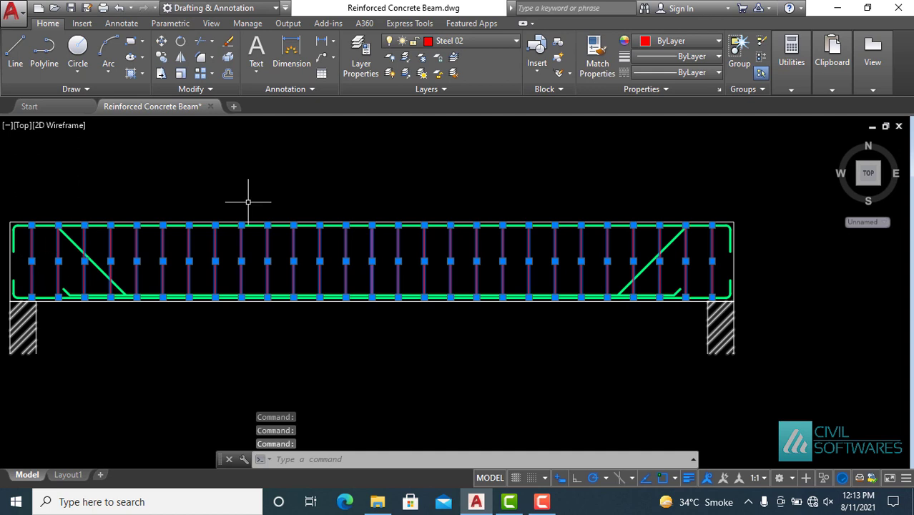
Step: Give all the selected red stirrups a 0.30 mm lineweight, then view the beam's right end
left_click(681, 61)
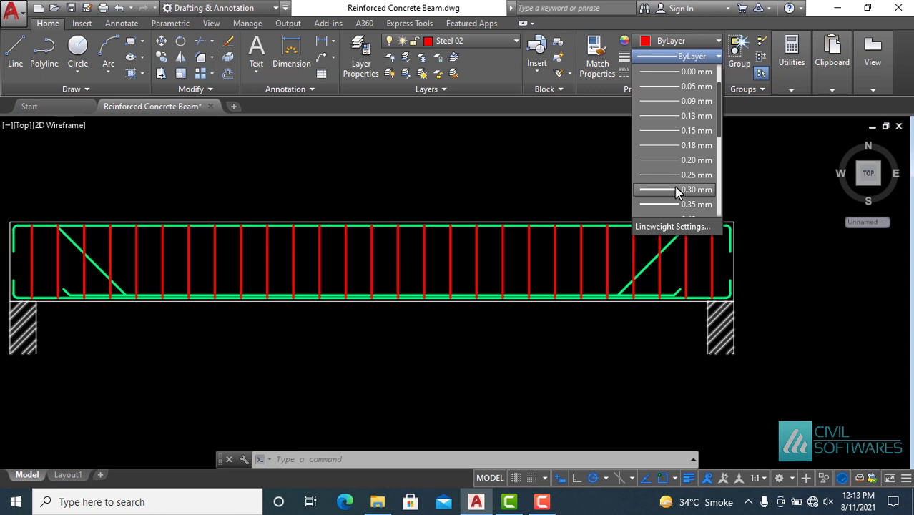
left_click(677, 189)
key("Escape")
scroll(785, 269, "up", 2)
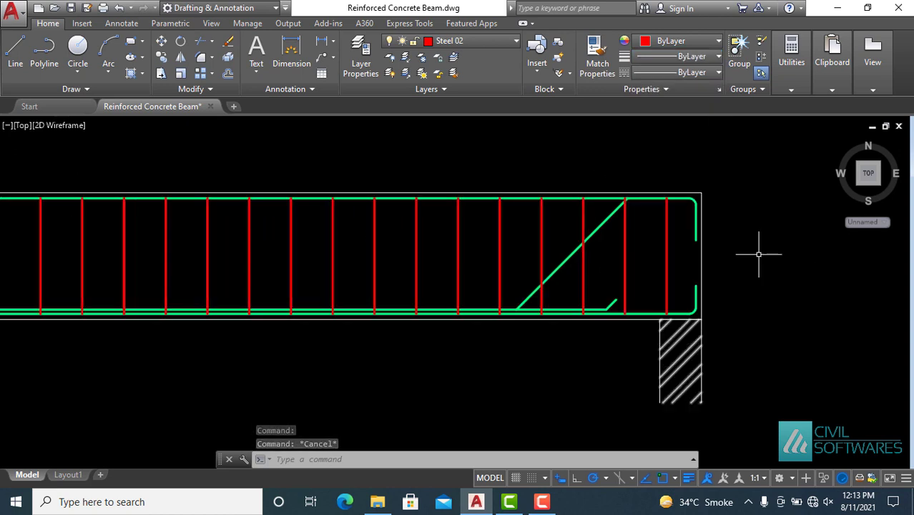
mouse_move(758, 254)
middle_mouse_down()
mouse_move(501, 233)
mouse_move(404, 245)
middle_mouse_up()
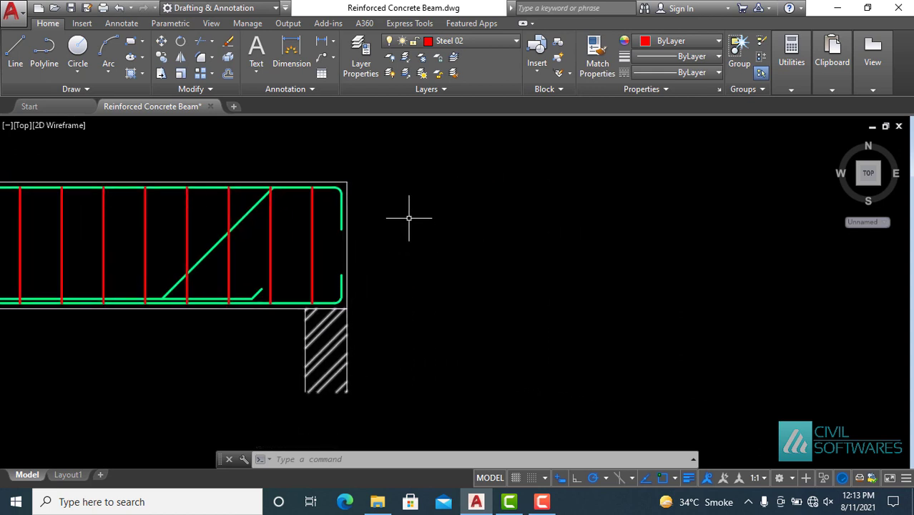
left_click(472, 41)
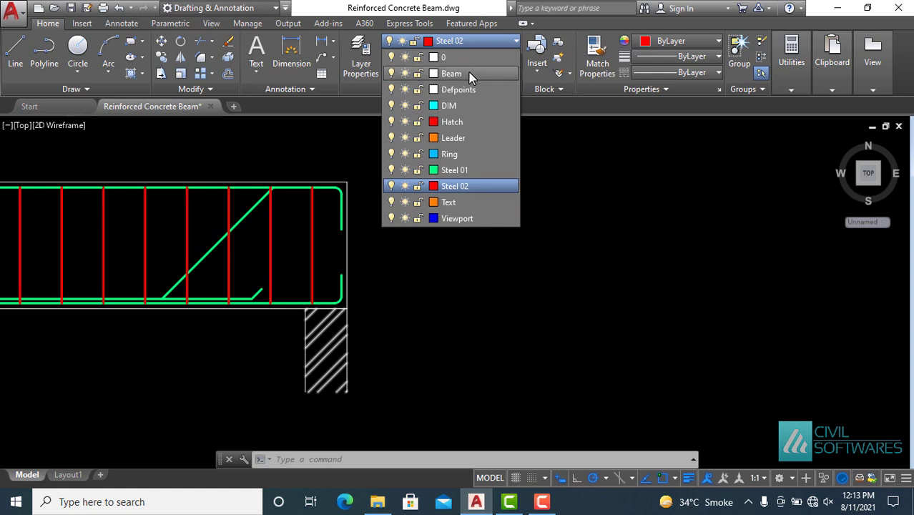
Step: On the Beam layer, draw a 300 × 910 rectangle beside the beam elevation
left_click(465, 73)
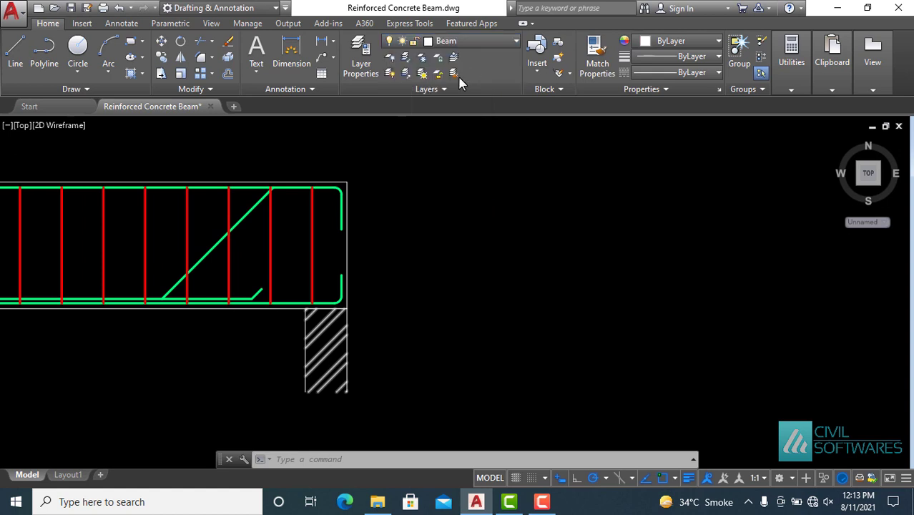
left_click(130, 45)
left_click(519, 330)
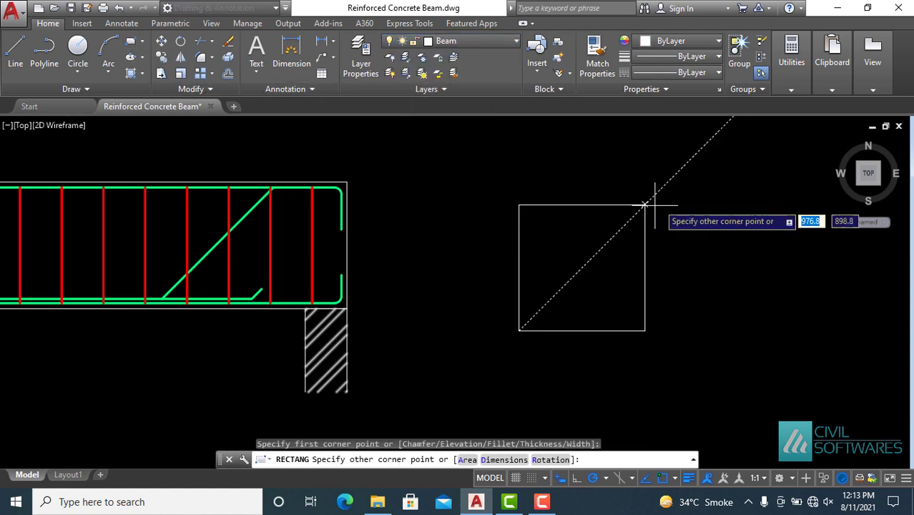
type("300")
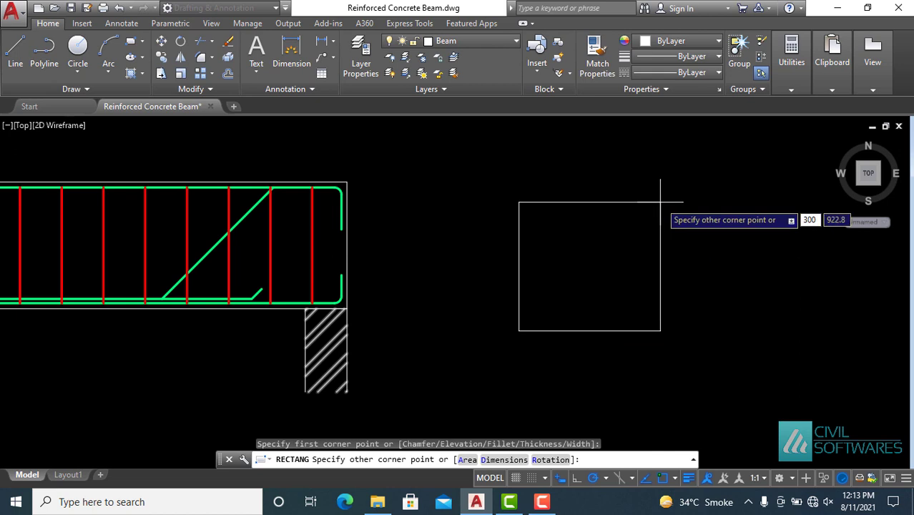
key("Tab")
key("Return")
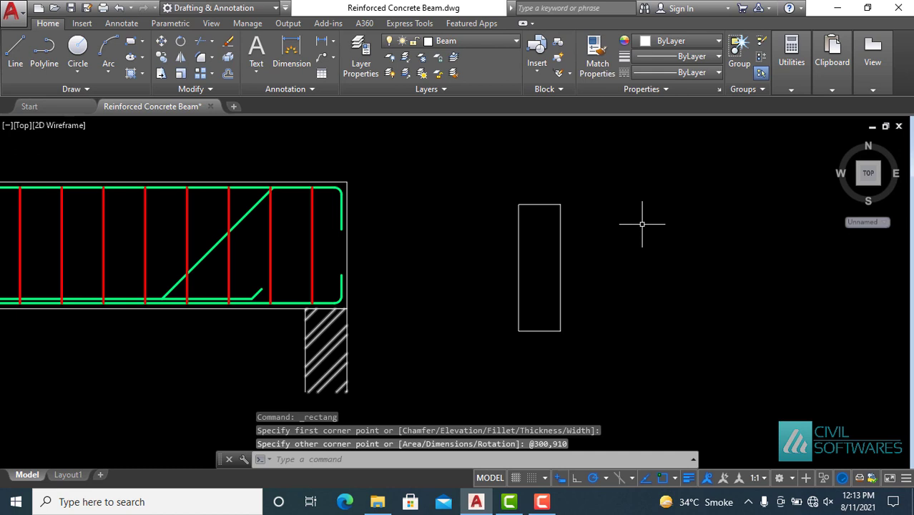
scroll(541, 275, "up", 2)
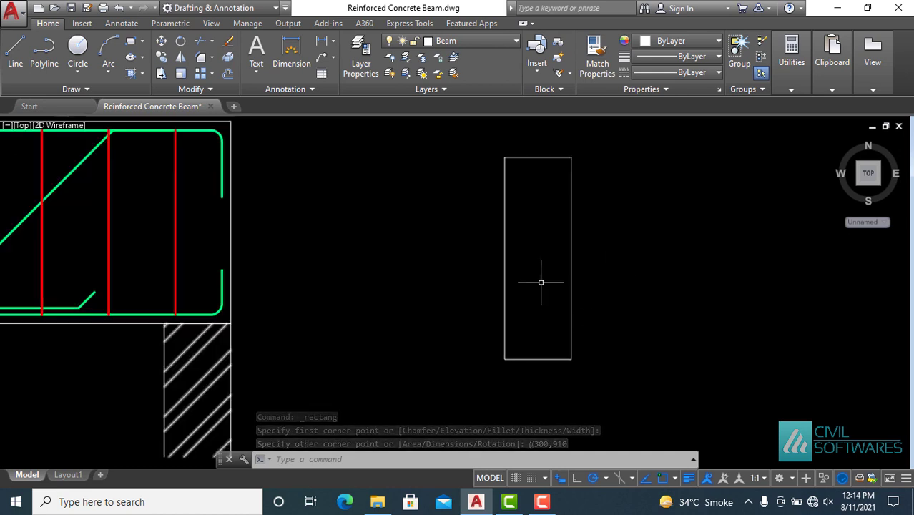
middle_click_drag(541, 272, 552, 274)
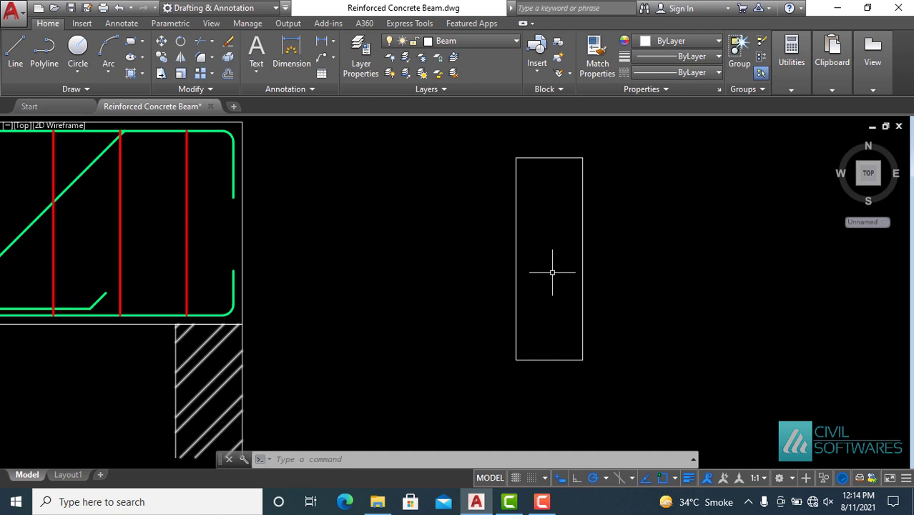
type("o")
Step: Offset the rectangle 40 inward to form the inner outline
key("Return")
type("40")
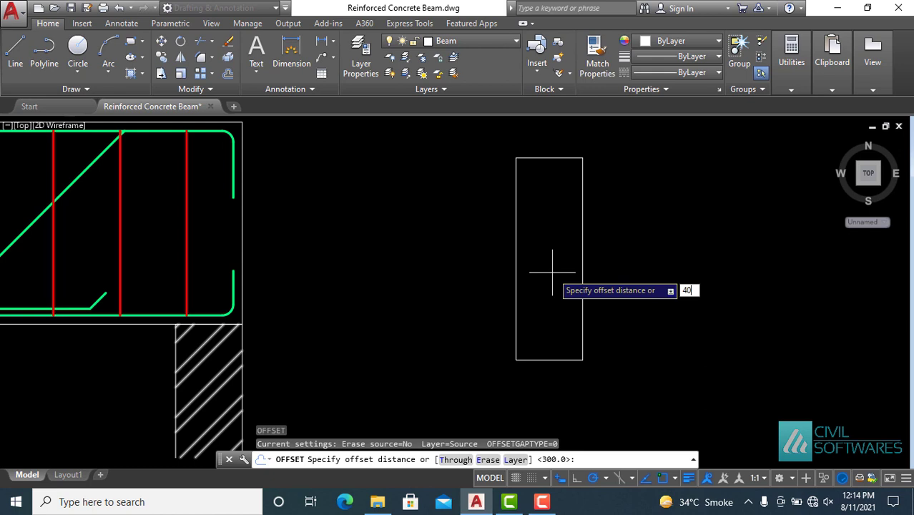
key("Return")
left_click(517, 261)
left_click(546, 264)
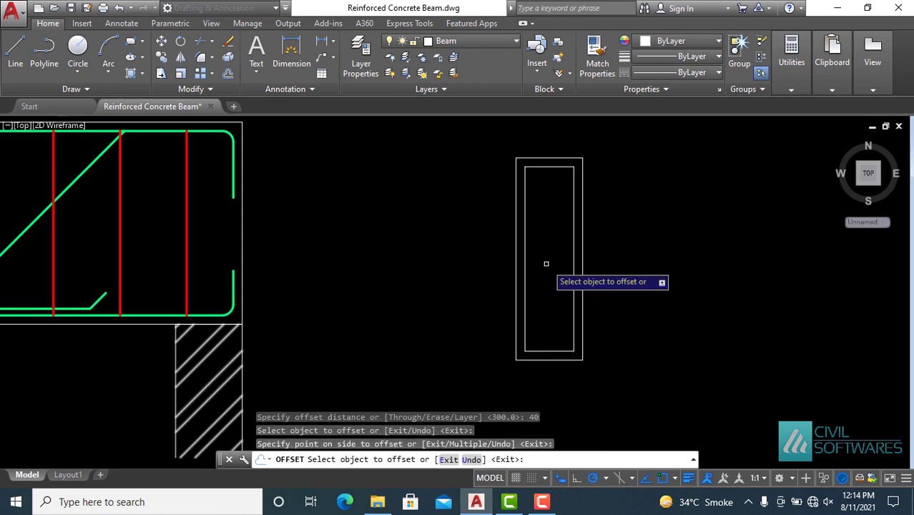
key("Escape")
scroll(552, 321, "up", 2)
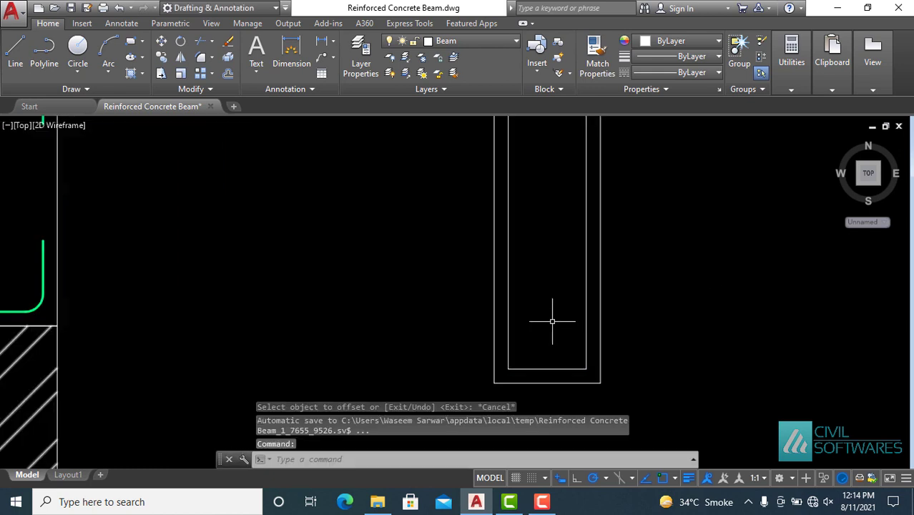
Step: Put the inner 40-offset rectangle on the Steel 02 layer so it shows as a red stirrup
scroll(548, 336, "up", 2)
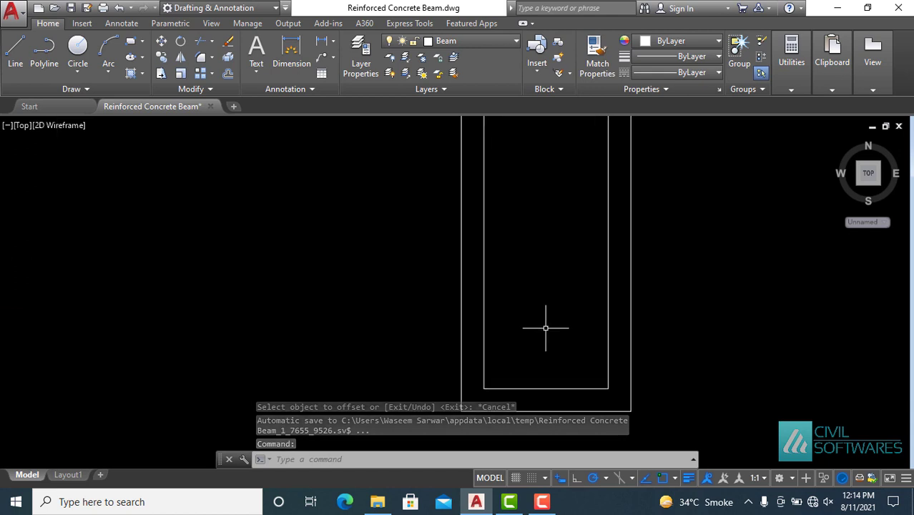
left_click(549, 310)
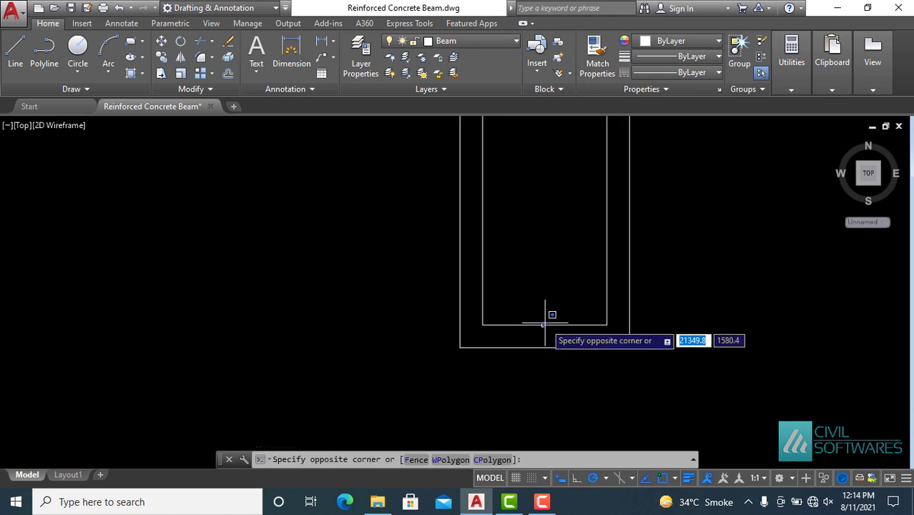
left_click(542, 321)
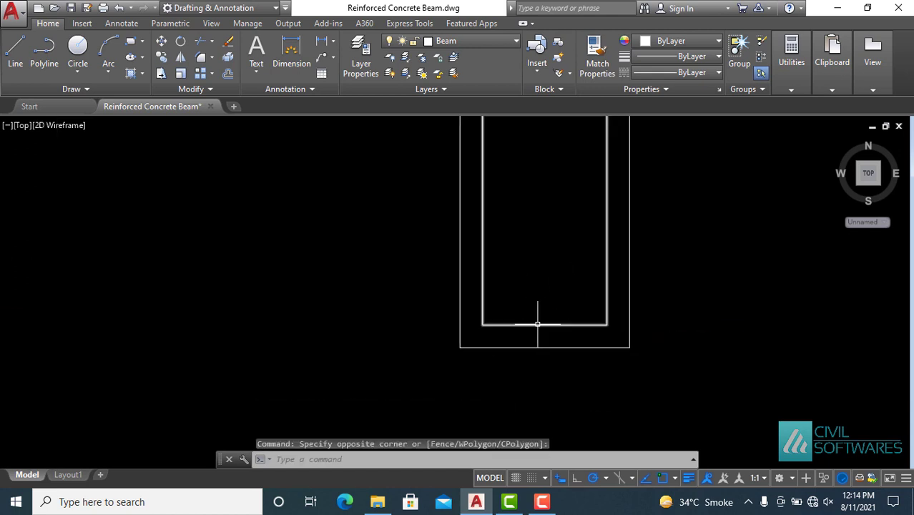
left_click(472, 40)
left_click(457, 187)
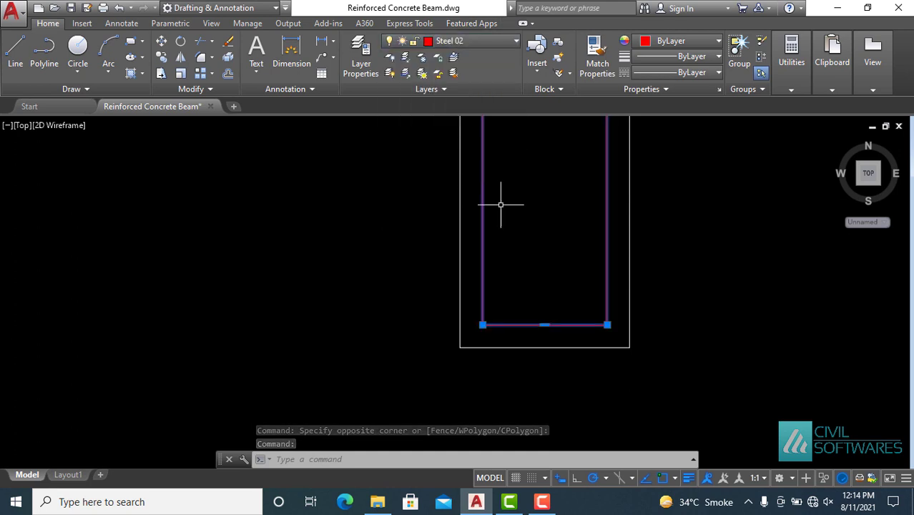
key("Escape")
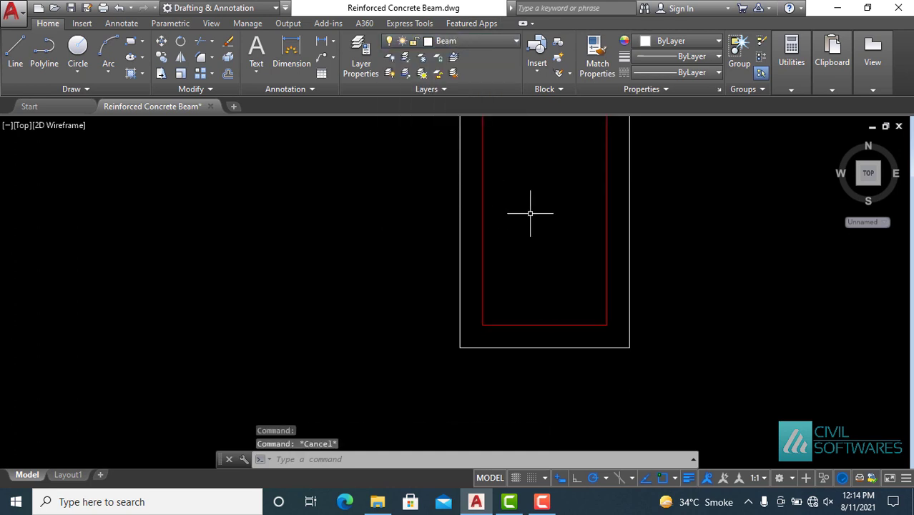
left_click(79, 69)
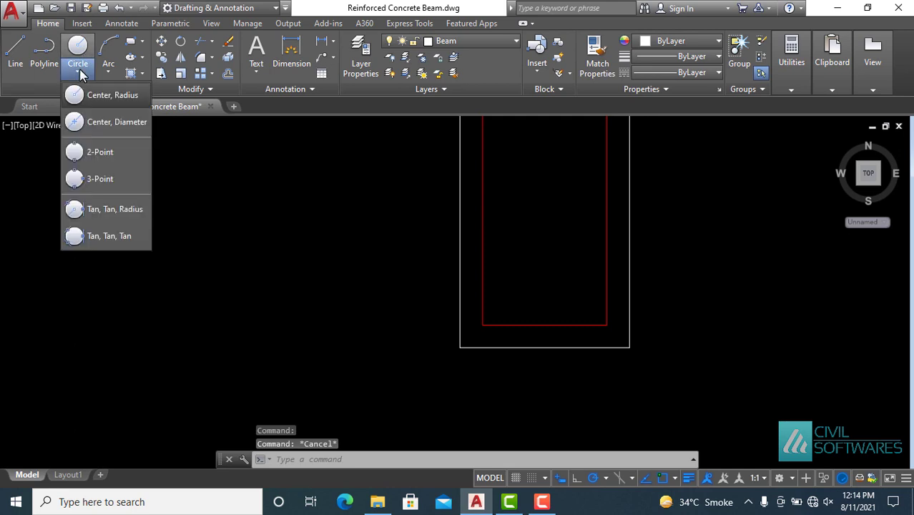
Step: Draw radius-11 bars tangent to the stirrup in its bottom-left and bottom-right corners
left_click(107, 209)
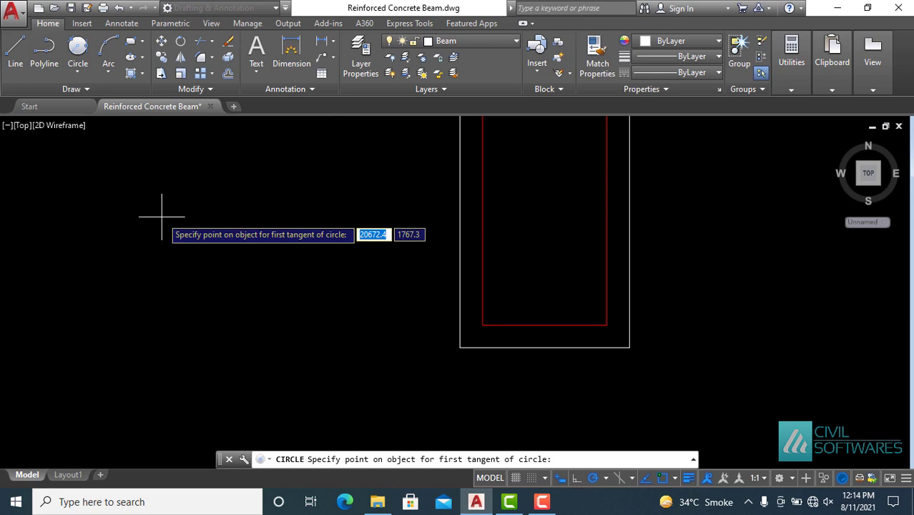
left_click(484, 301)
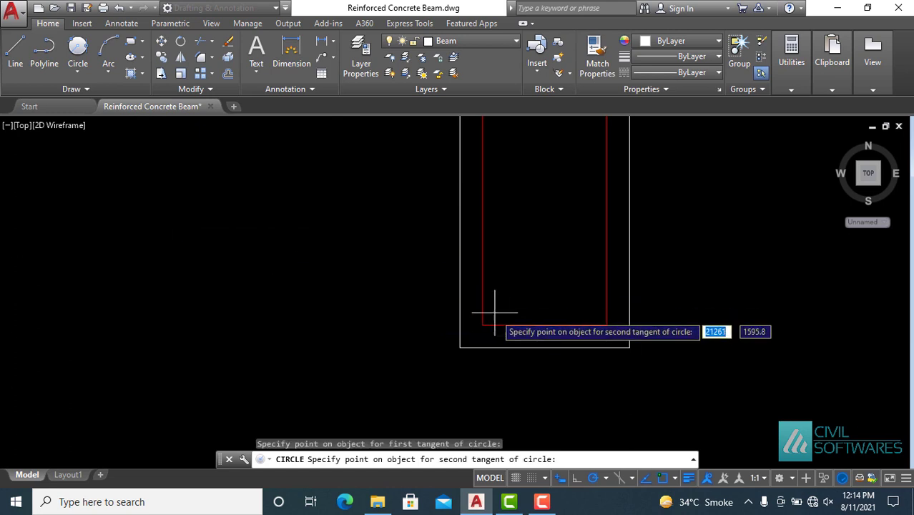
left_click(482, 323)
type("11")
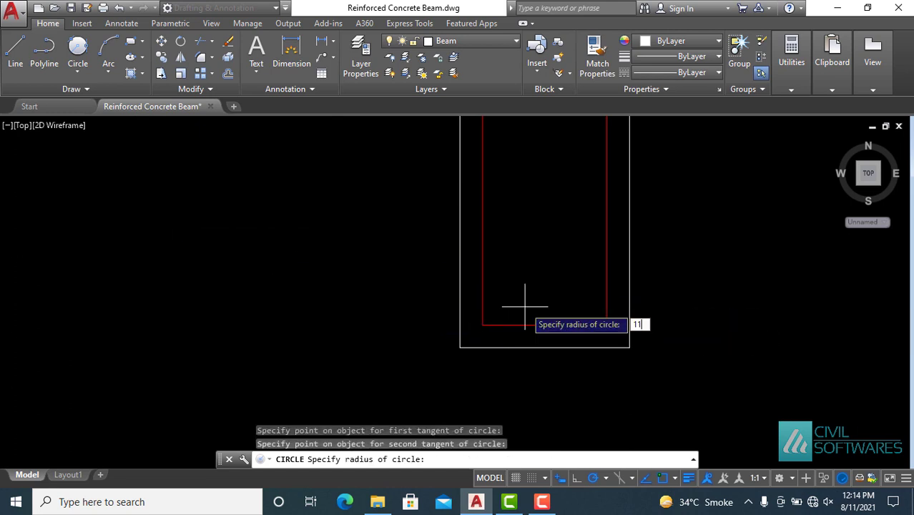
key("Return")
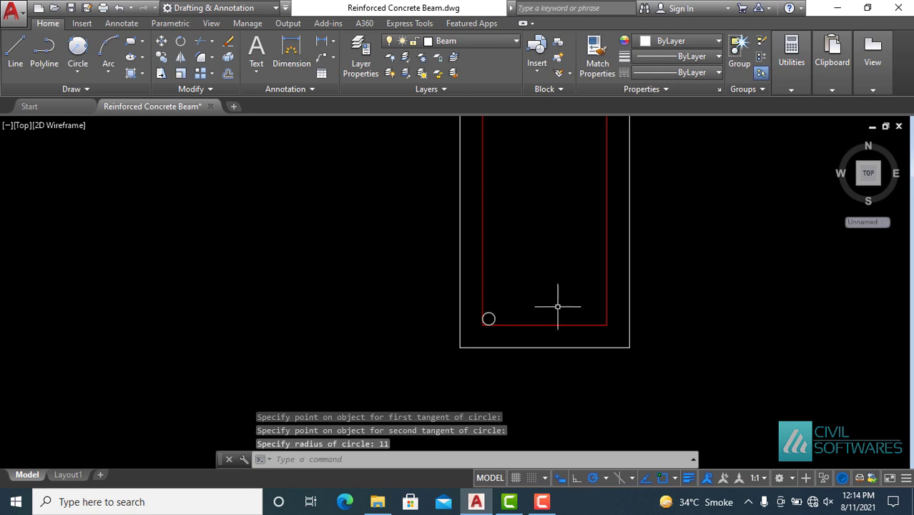
middle_click_drag(560, 303, 518, 319)
scroll(519, 318, "up", 2)
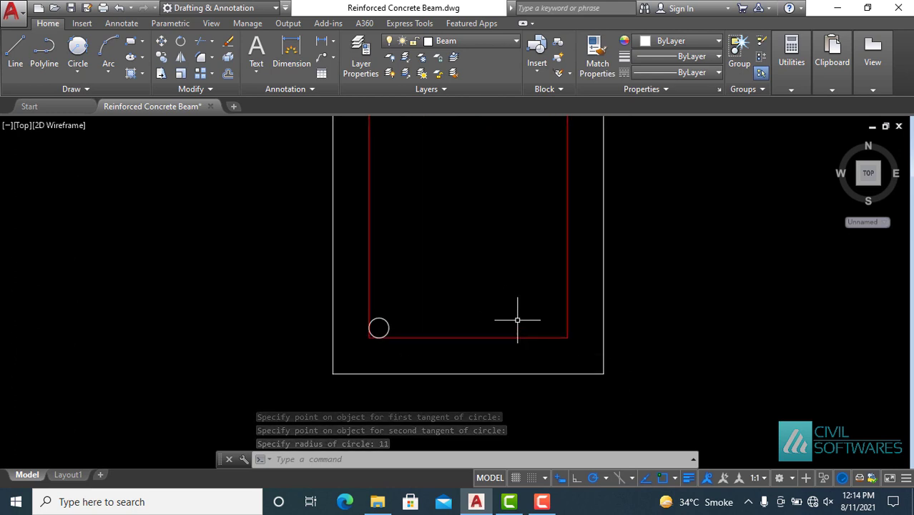
scroll(494, 328, "up", 2)
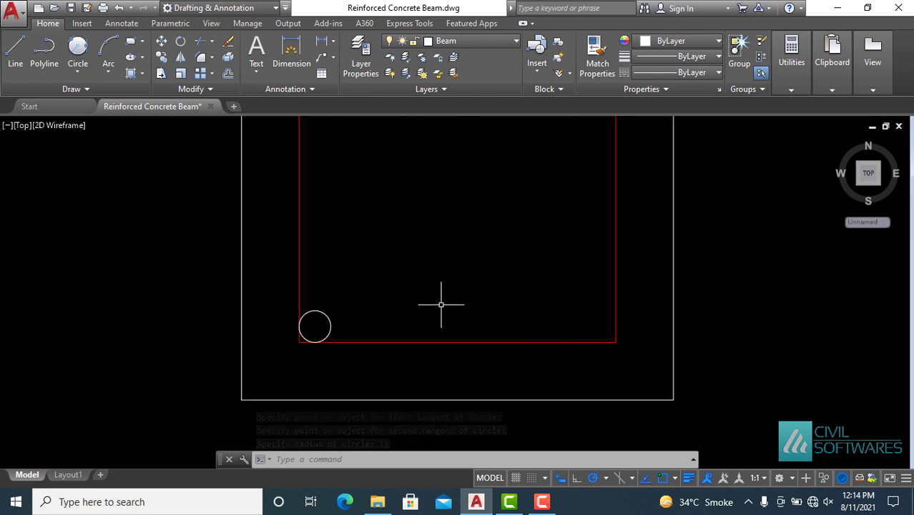
left_click(77, 50)
left_click(616, 297)
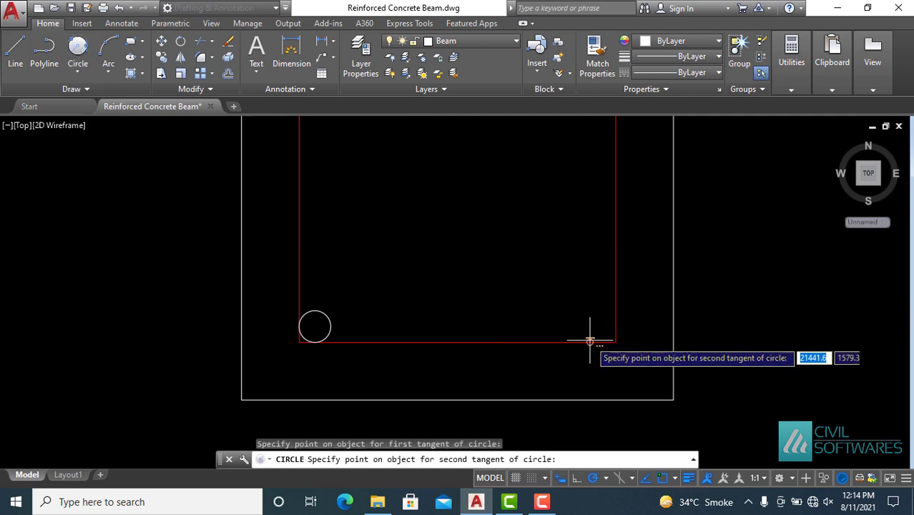
left_click(588, 341)
key("Return")
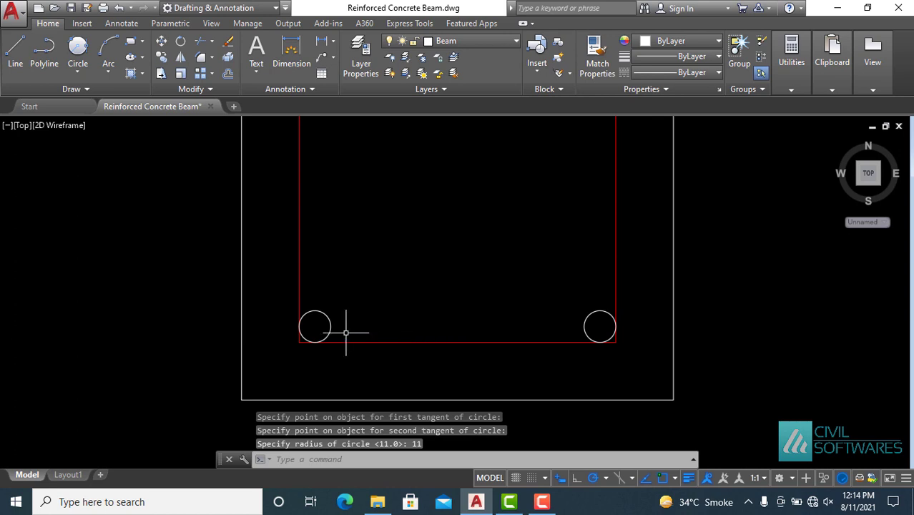
Step: Copy the bottom-left bar to the bottom middle of the stirrup
left_click(328, 316)
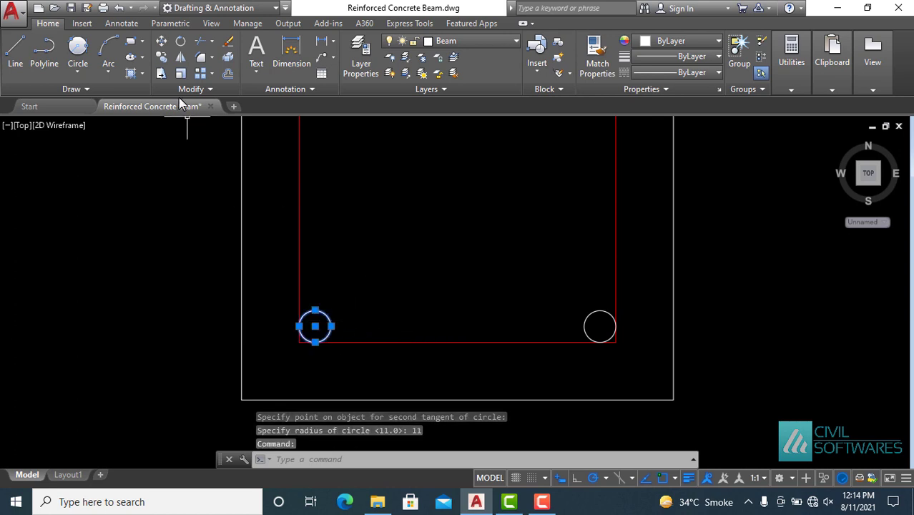
left_click(162, 59)
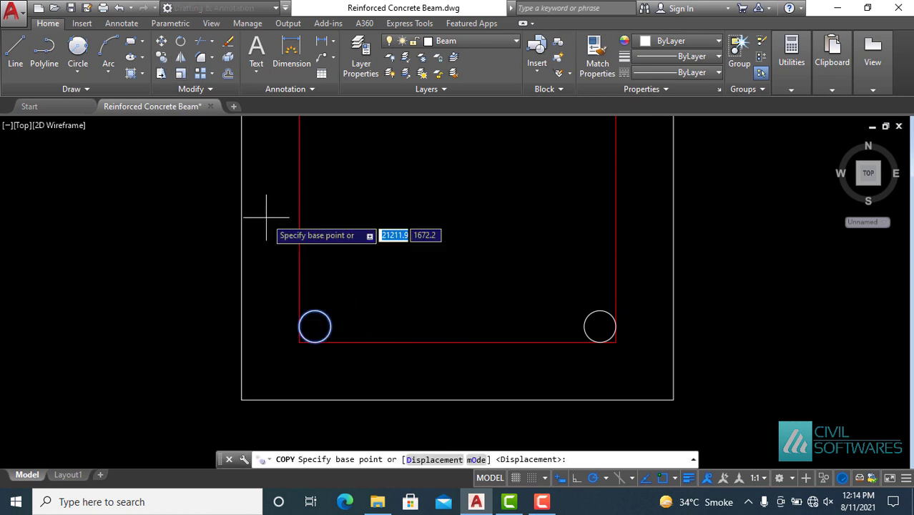
left_click(315, 342)
left_click(458, 341)
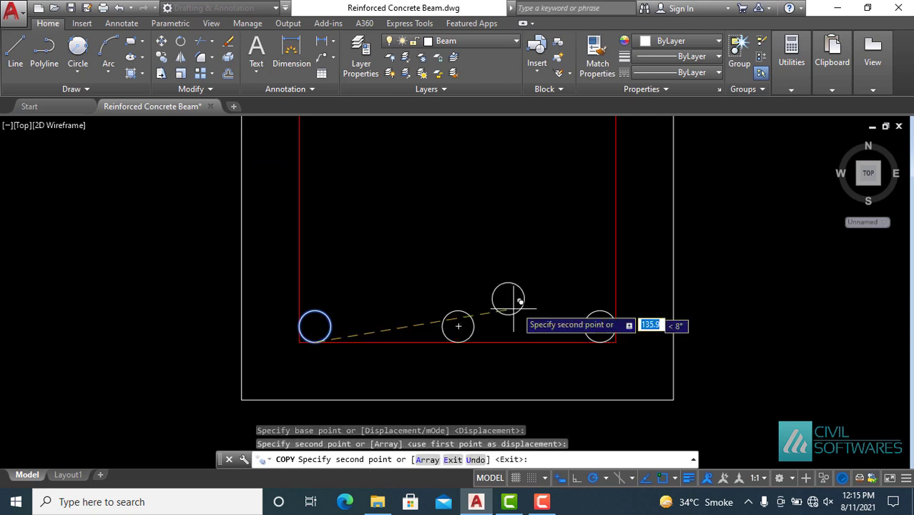
key("Escape")
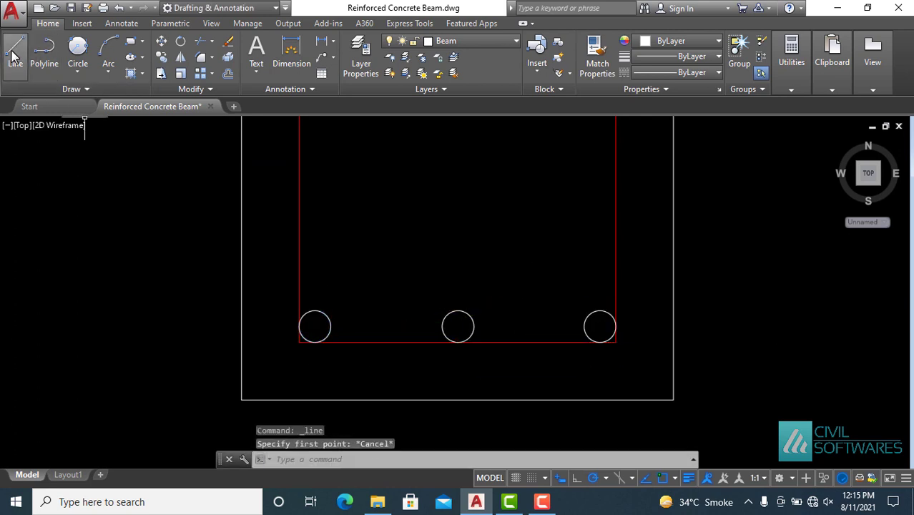
Step: Draw a white guide line across the section, starting 150 above the stirrup's bottom-left corner
left_click(15, 53)
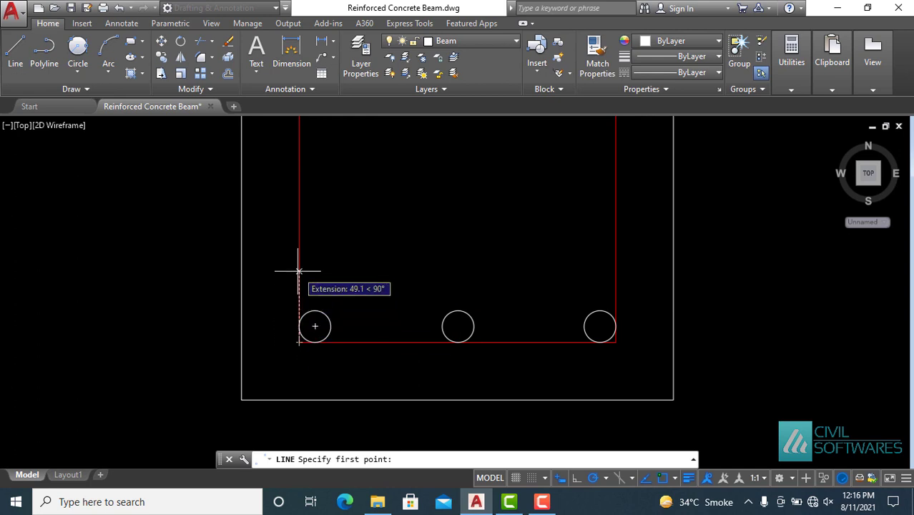
type("150")
key("Return")
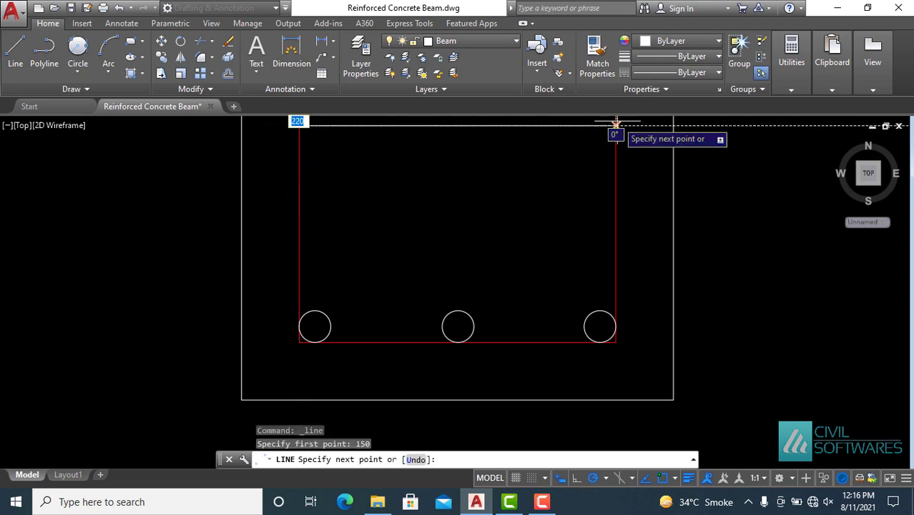
key("Escape")
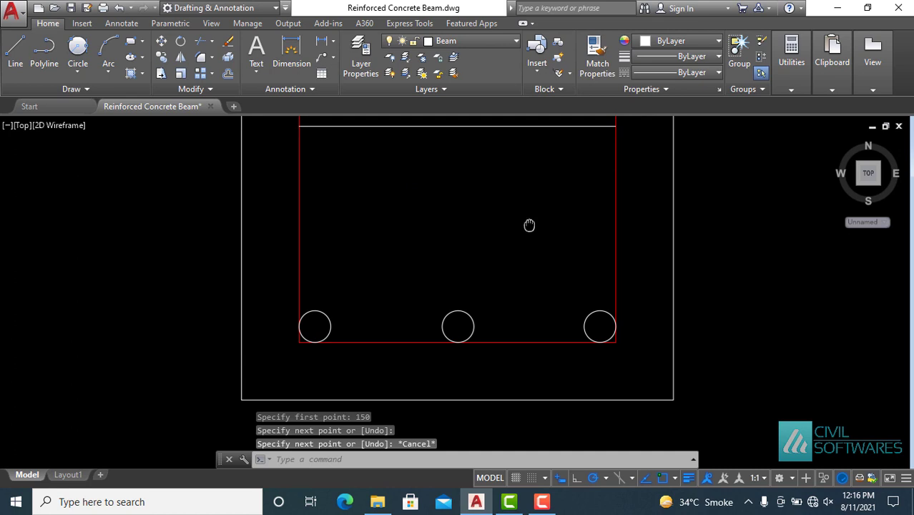
middle_click_drag(529, 225, 537, 282)
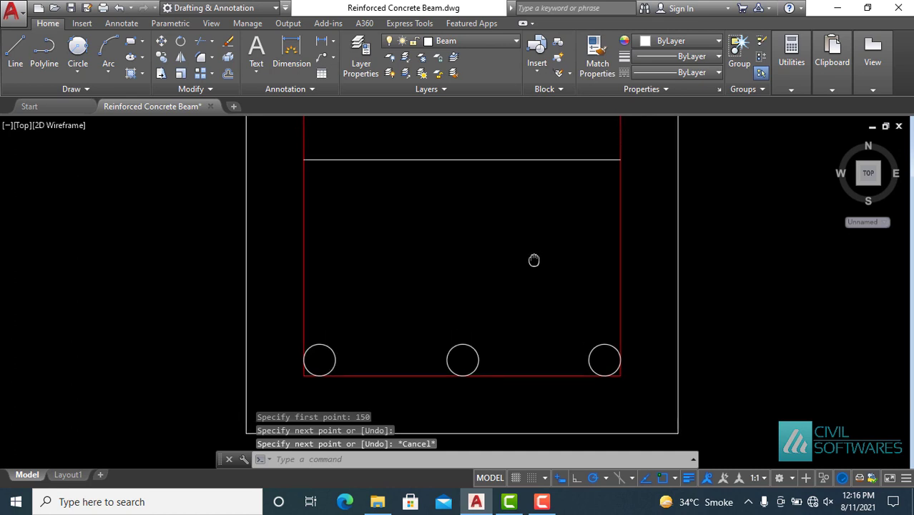
Step: Add radius-11 bars tangent to the white line and each stirrup side in both top corners
left_click(77, 46)
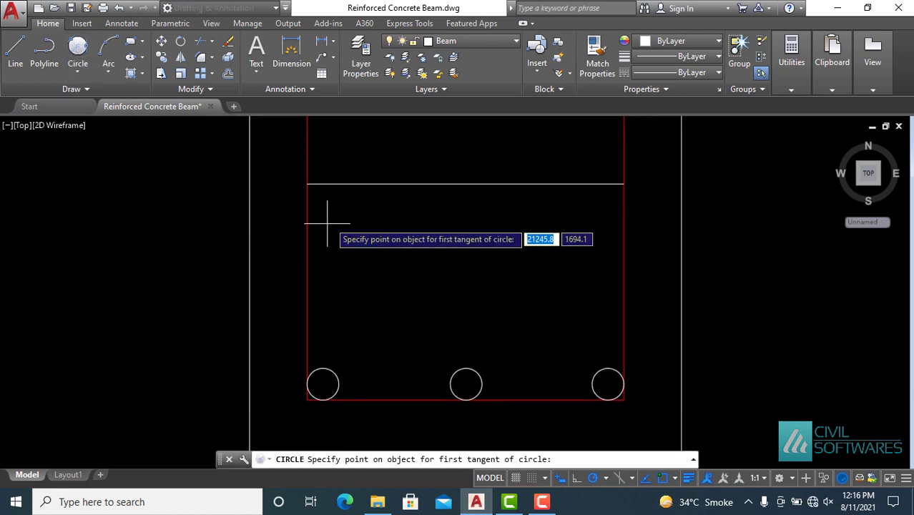
left_click(344, 184)
left_click(307, 215)
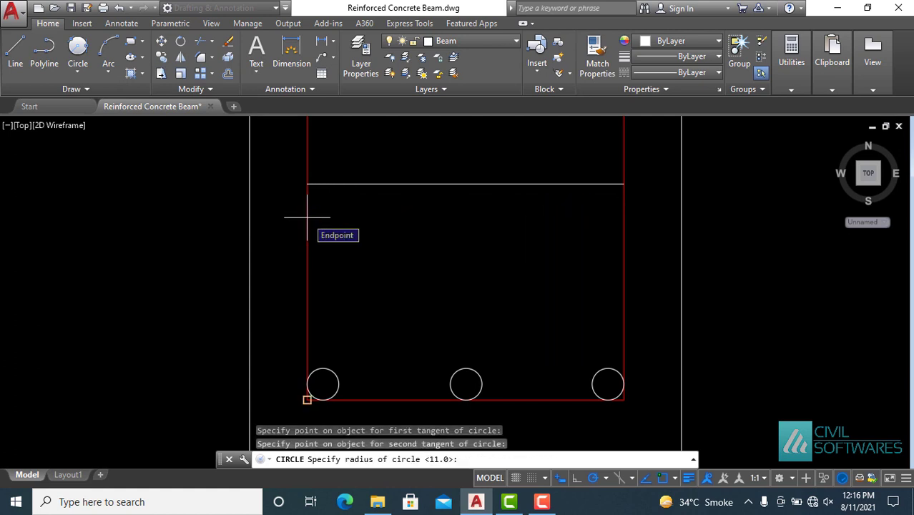
type("11")
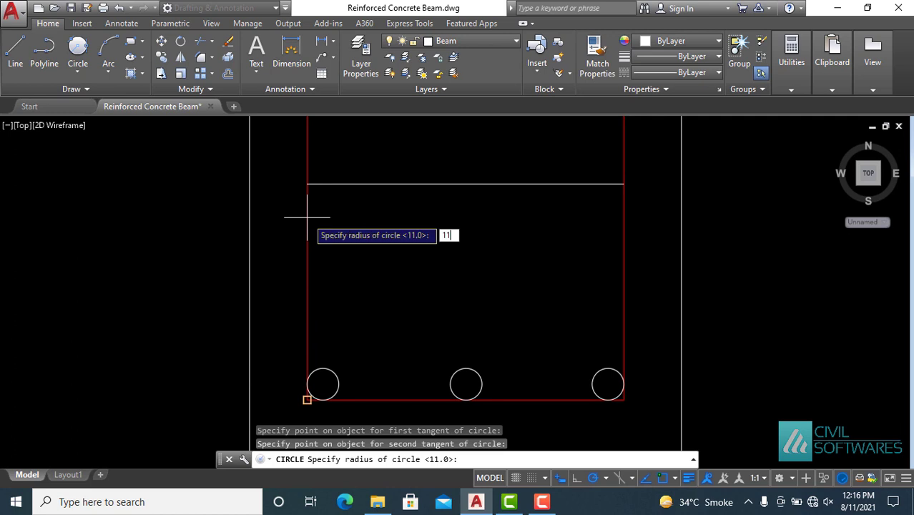
key("Return")
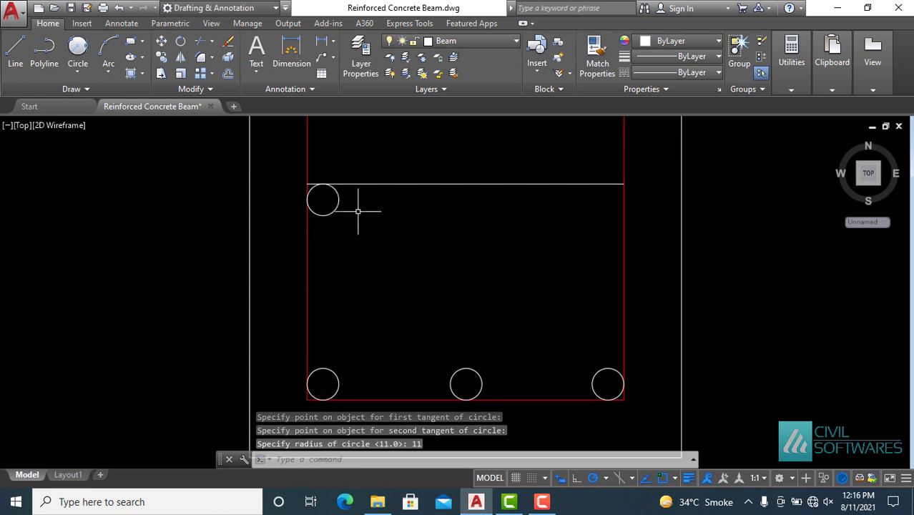
left_click(78, 49)
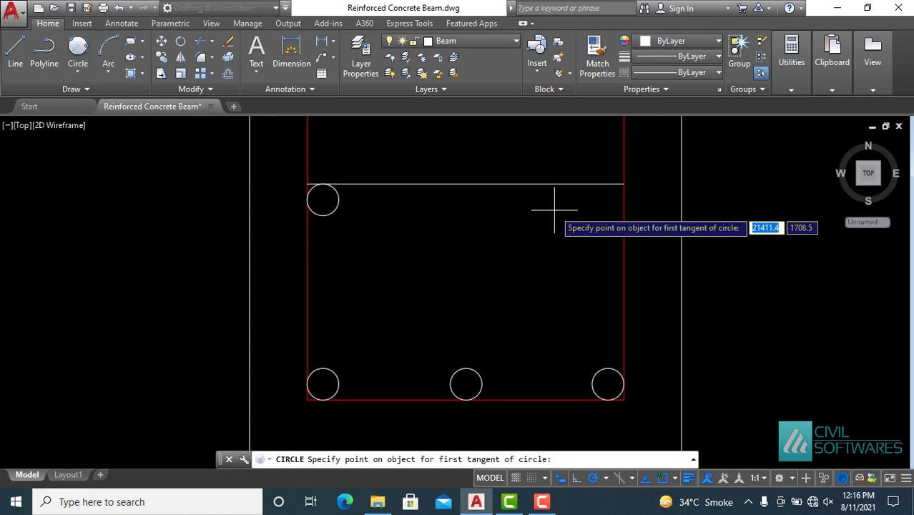
left_click(592, 184)
left_click(623, 213)
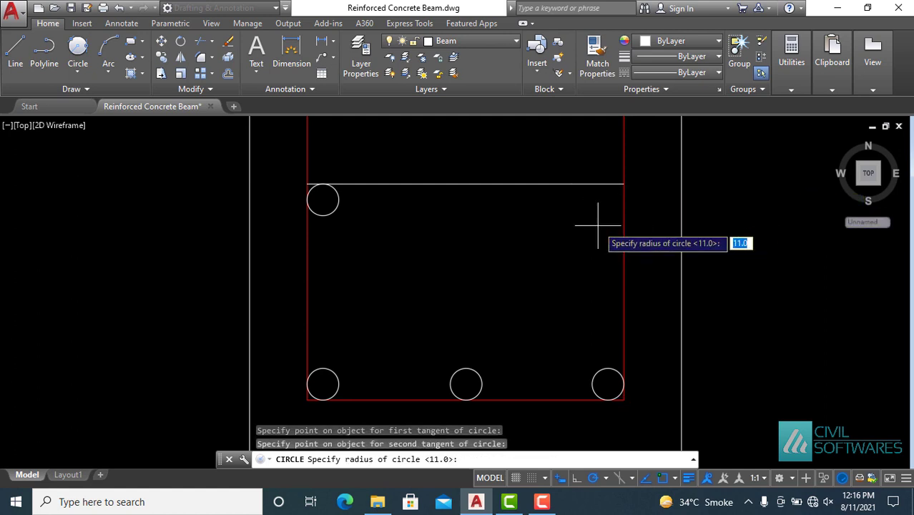
type("11")
key("Return")
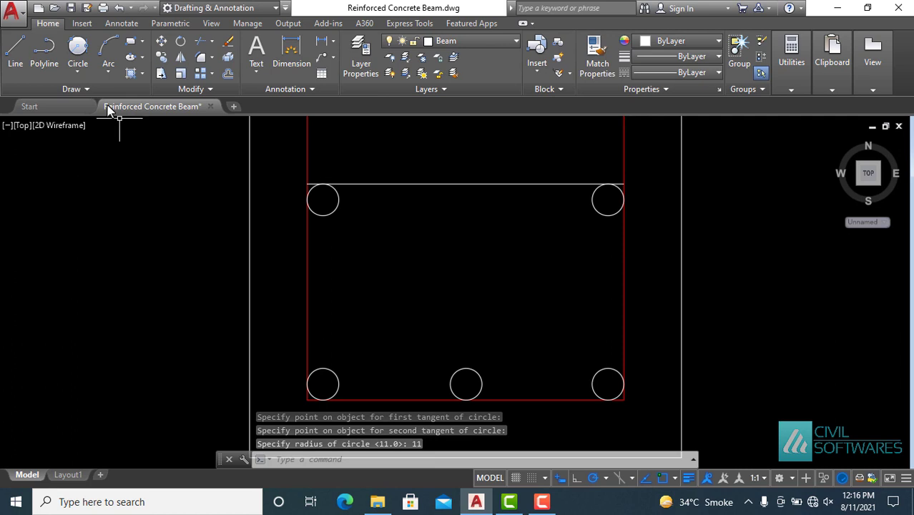
left_click(77, 72)
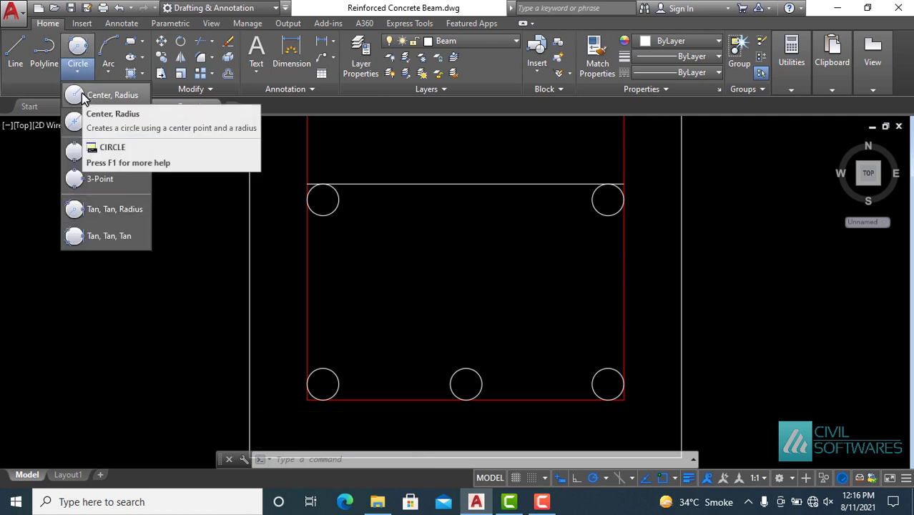
Step: Draw a diameter-19 circle mid-section and copy it up to the top line's midpoint
left_click(87, 119)
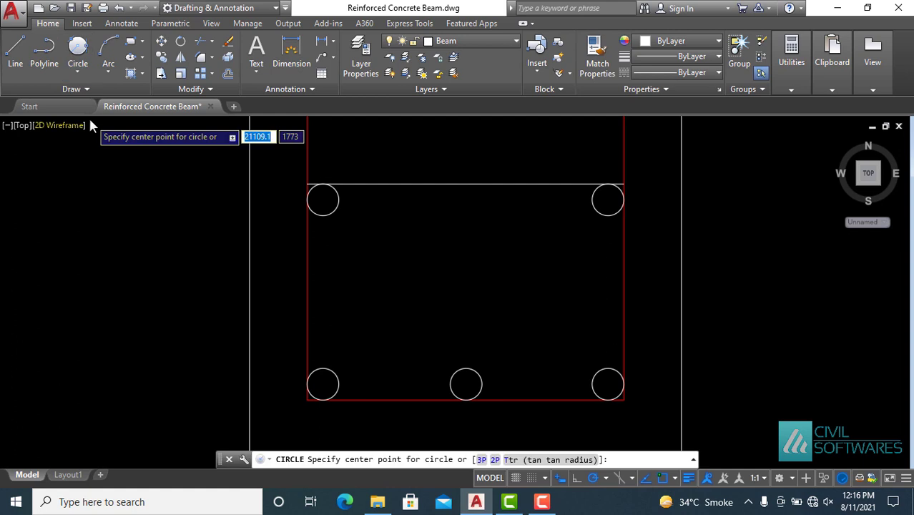
left_click(461, 285)
type("19")
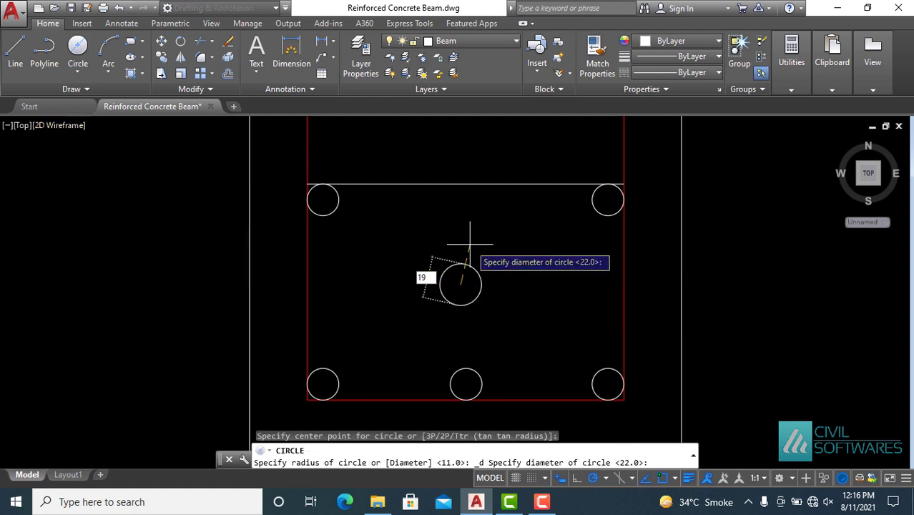
key("Return")
left_click(462, 269)
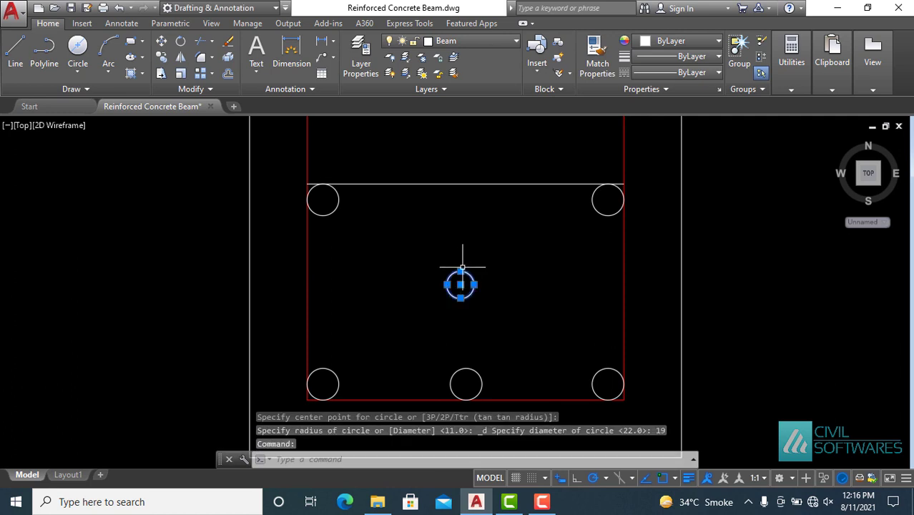
left_click(163, 59)
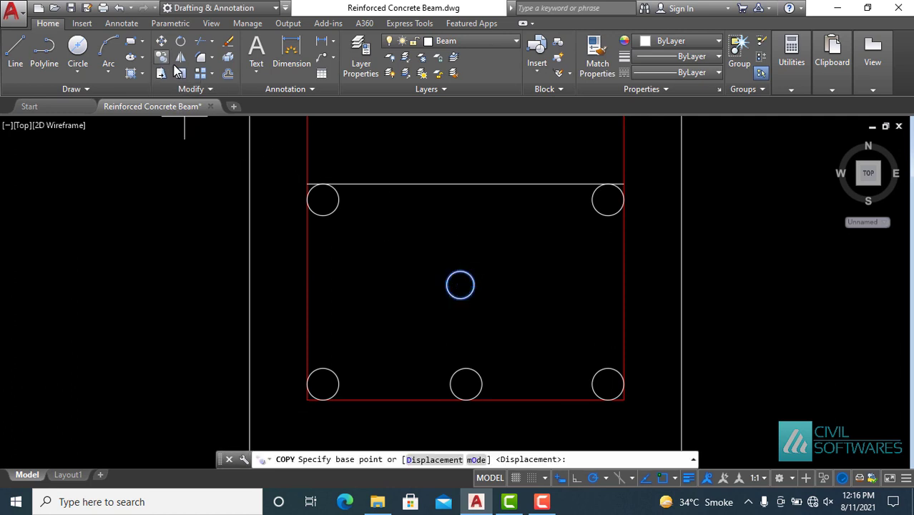
left_click(460, 283)
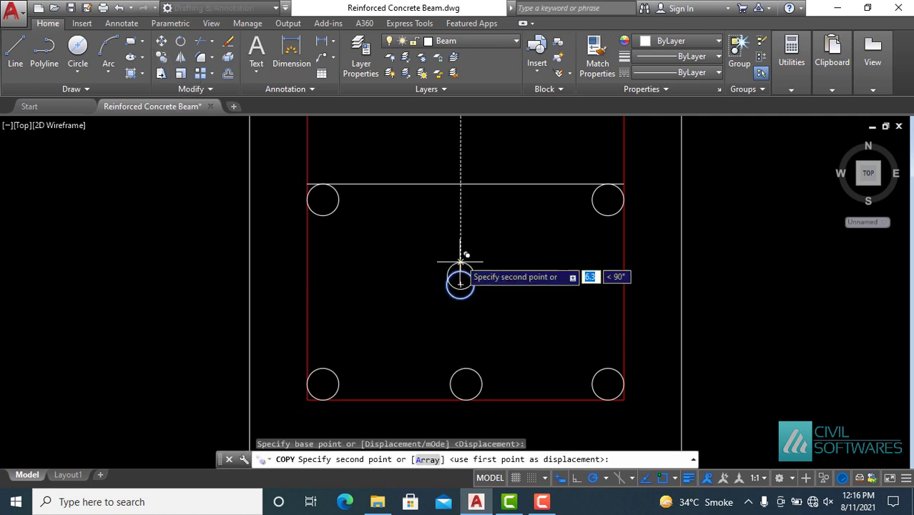
left_click(460, 198)
key("Escape")
Step: Delete the leftover central circle and select the white top line
left_click(431, 261)
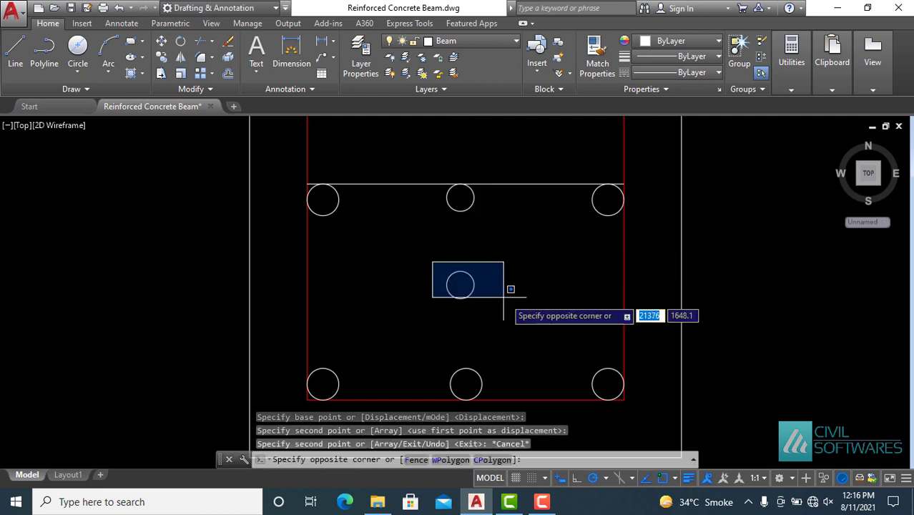
left_click(535, 314)
key("Delete")
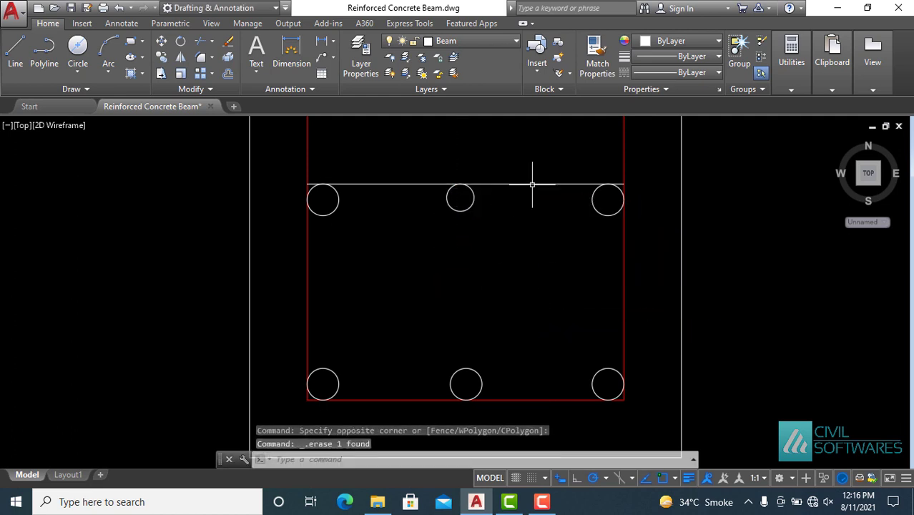
left_click(533, 185)
Step: Erase the white top line and frame the whole cross-section in view
key("Delete")
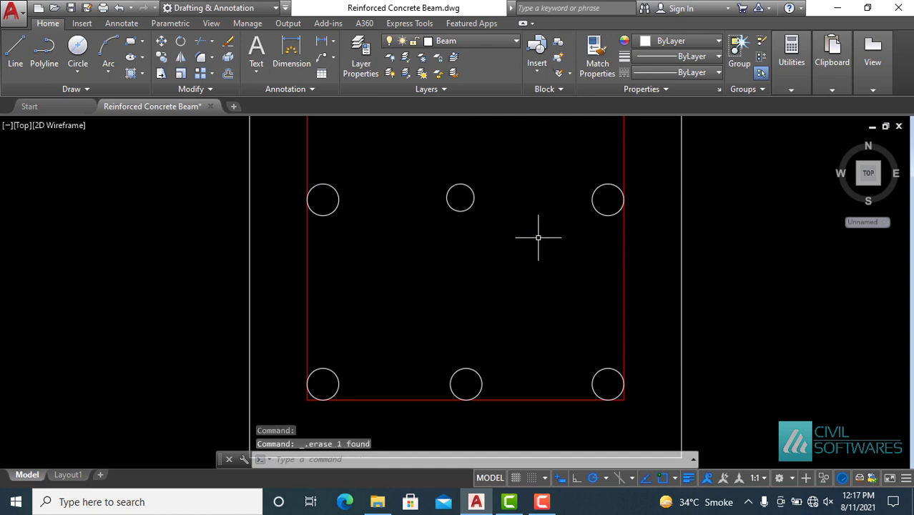
scroll(535, 260, "down", 5)
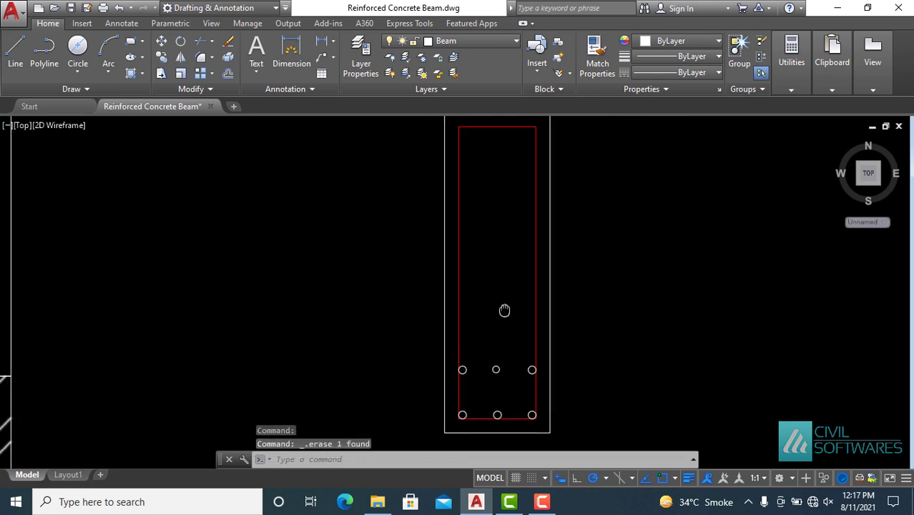
middle_click_drag(525, 185, 504, 321)
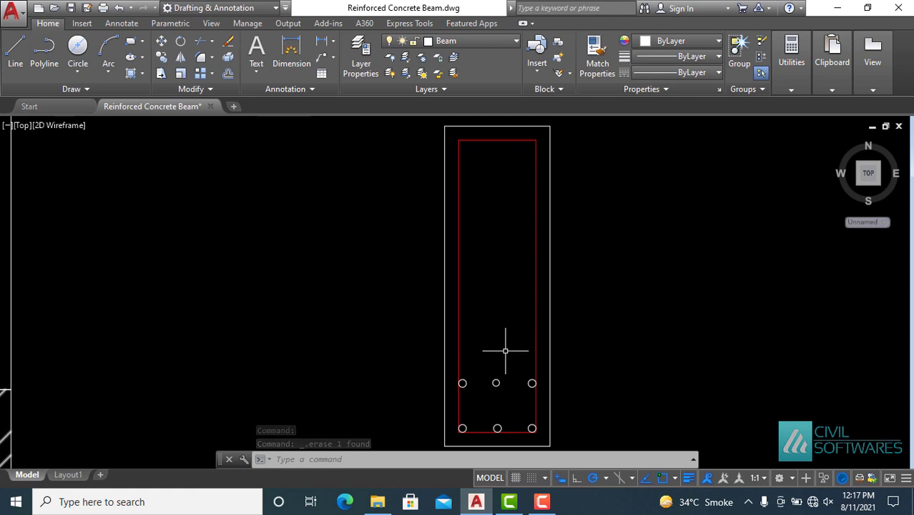
scroll(466, 131, "up", 4)
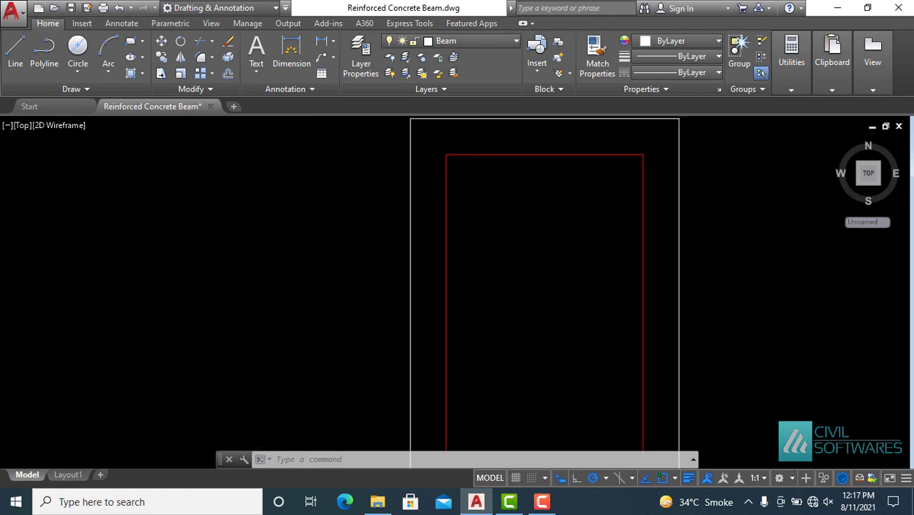
scroll(479, 159, "up", 2)
scroll(492, 180, "down", 4)
scroll(522, 351, "down", 5)
scroll(520, 353, "up", 6)
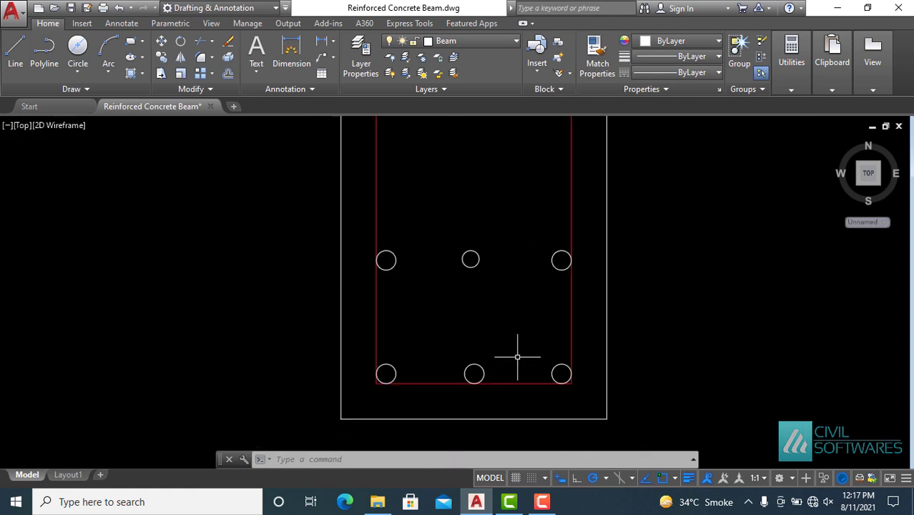
Step: Move the three top bars down about 27.8 units inside the red stirrup
left_click(367, 231)
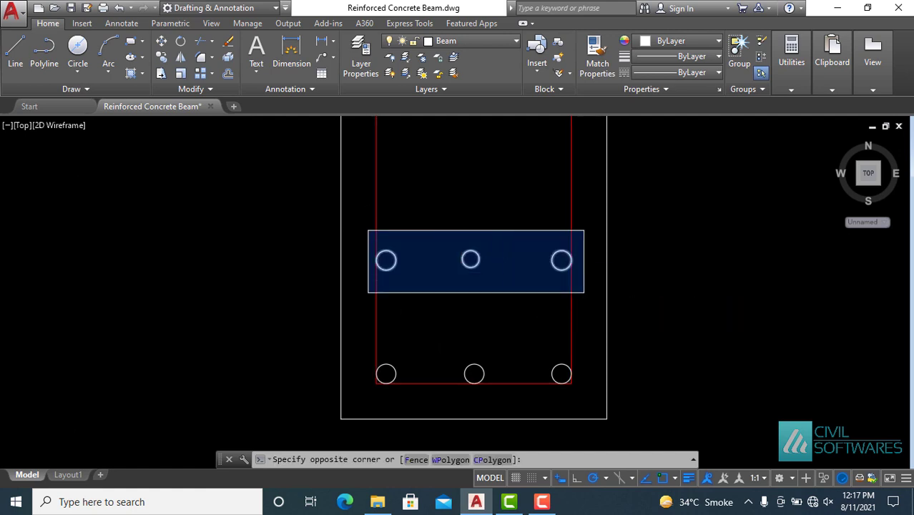
left_click(605, 316)
left_click(162, 42)
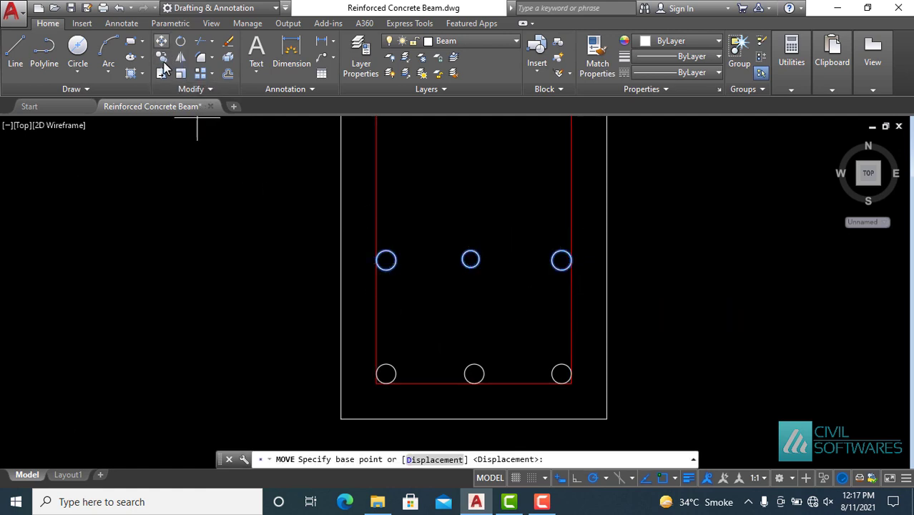
left_click(372, 260)
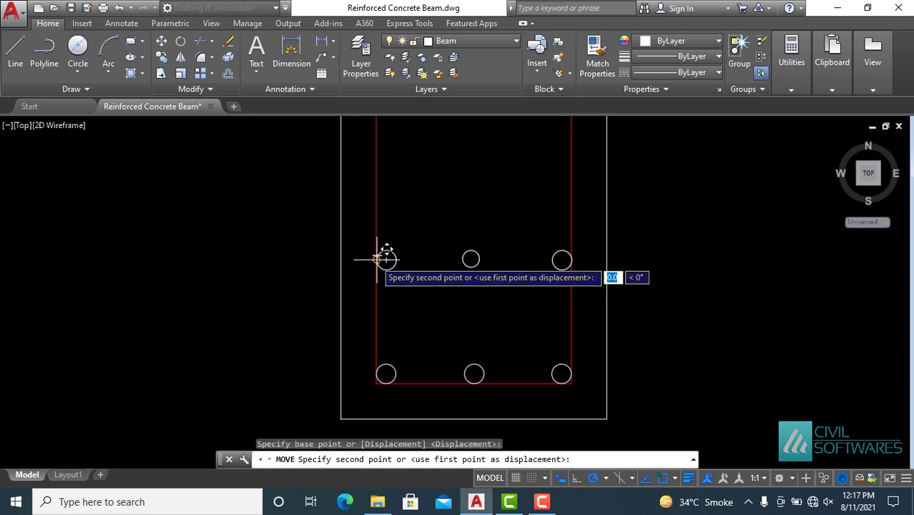
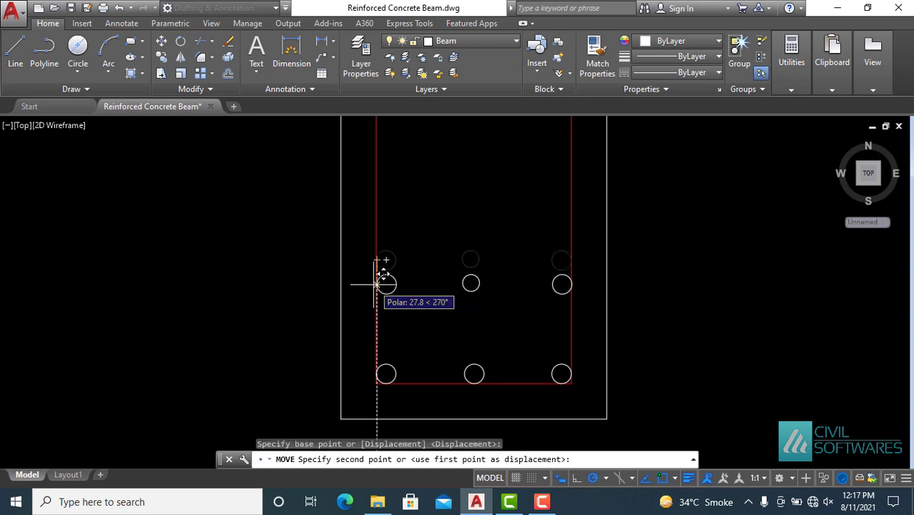
Step: Move the three upper bars 50 units down, then bring the empty beam outline into view
type("50")
key("Return")
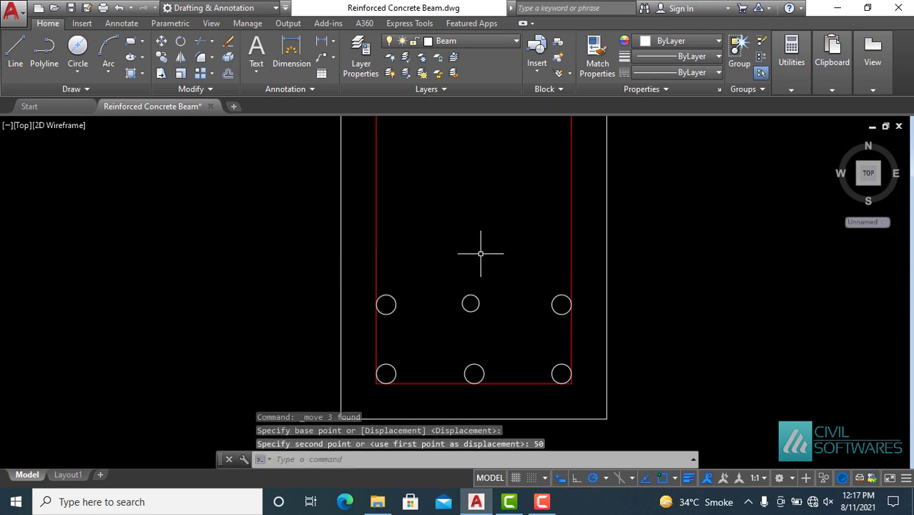
key("Escape")
scroll(480, 254, "down", 2)
scroll(479, 254, "down", 2)
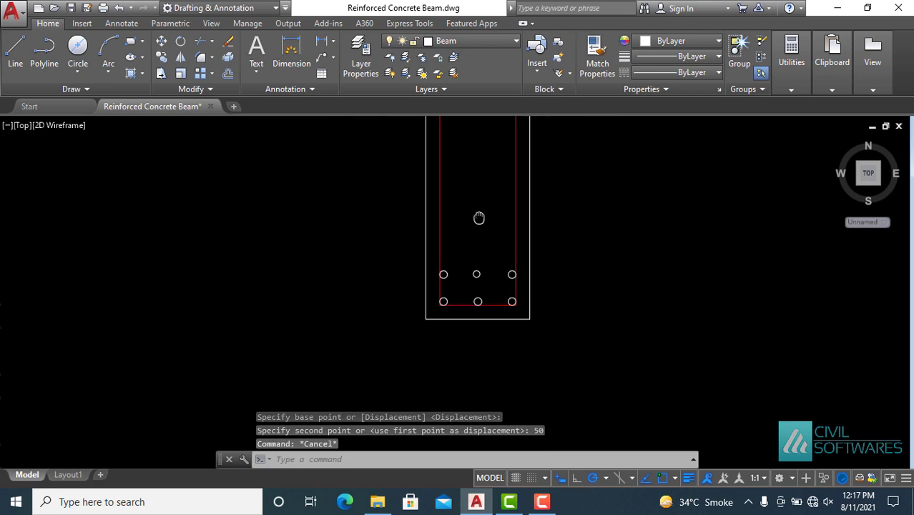
middle_click_drag(479, 218, 459, 347)
scroll(448, 138, "up", 2)
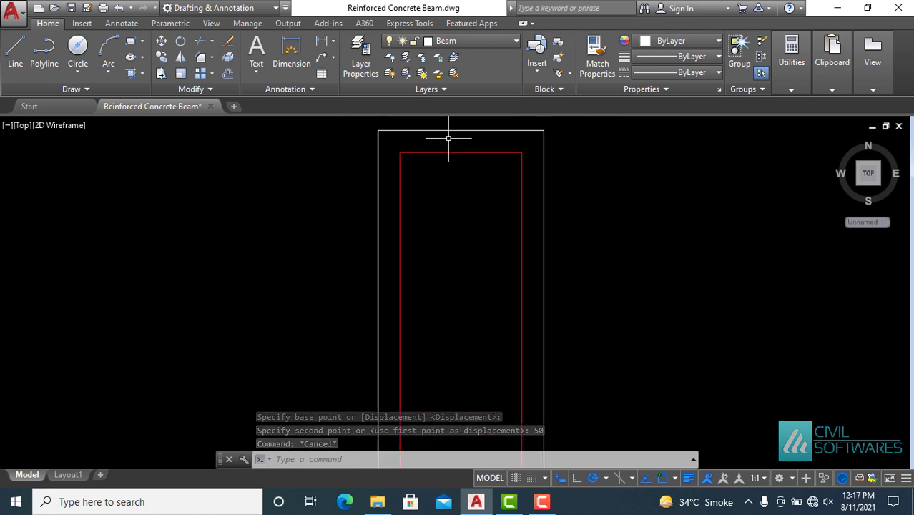
scroll(448, 138, "up", 2)
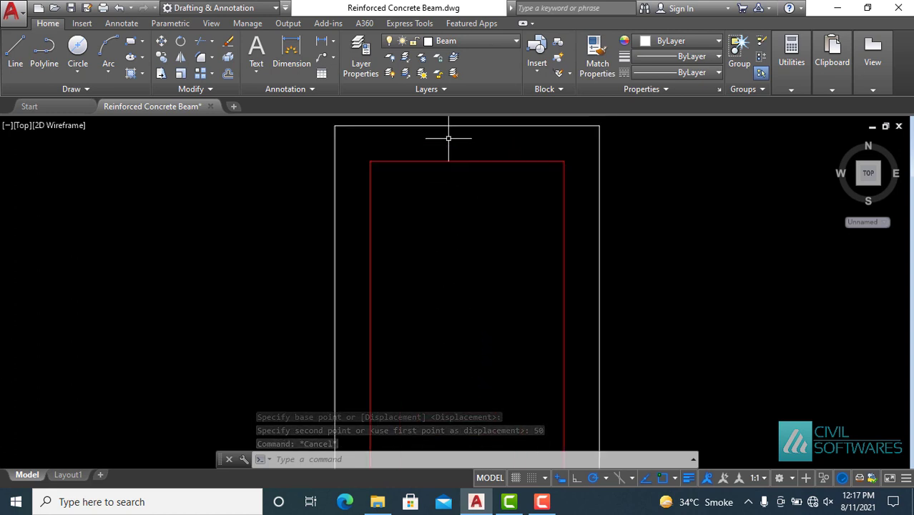
Step: Draw radius-6.5 circles tangent to the stirrup's top-left and top-right corners
left_click(77, 72)
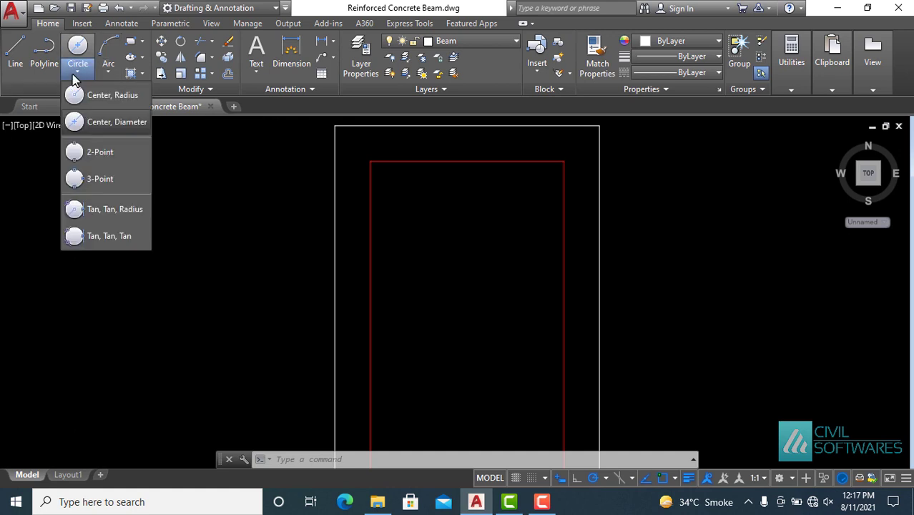
left_click(111, 215)
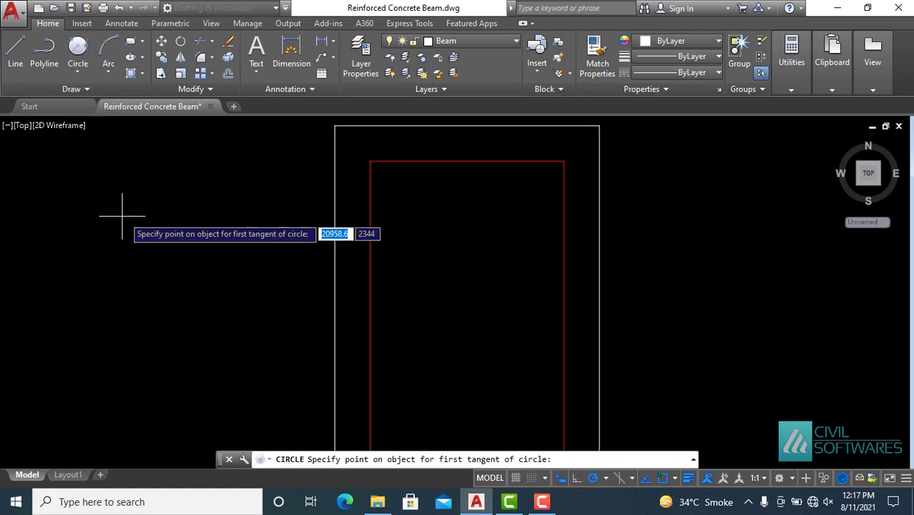
left_click(397, 162)
left_click(370, 203)
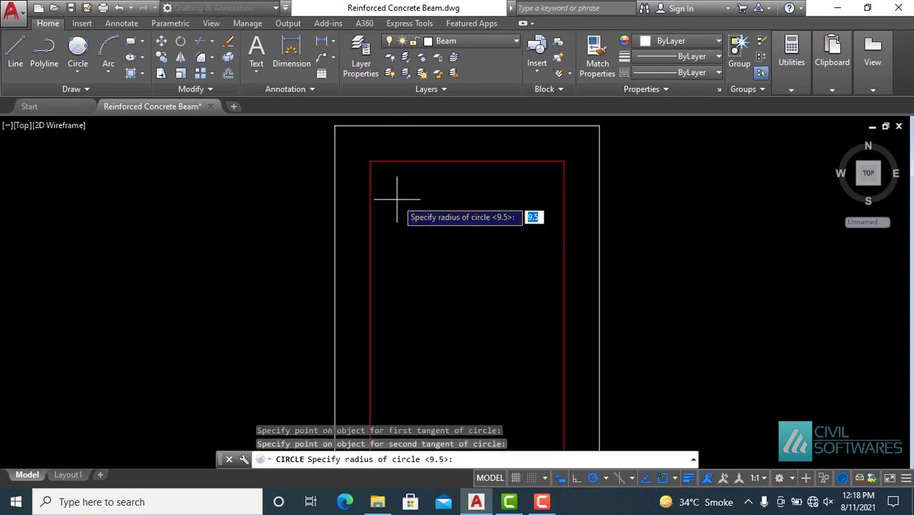
type("6.5")
key("Return")
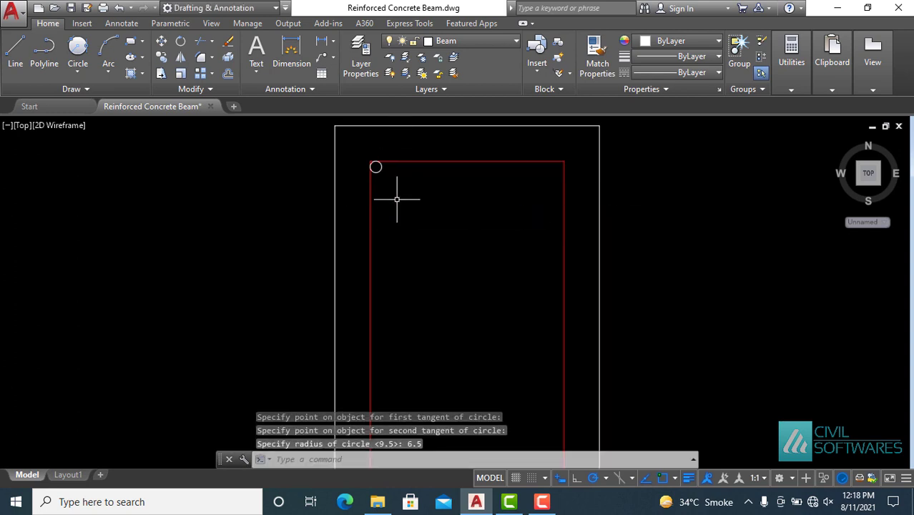
scroll(391, 149, "up", 4)
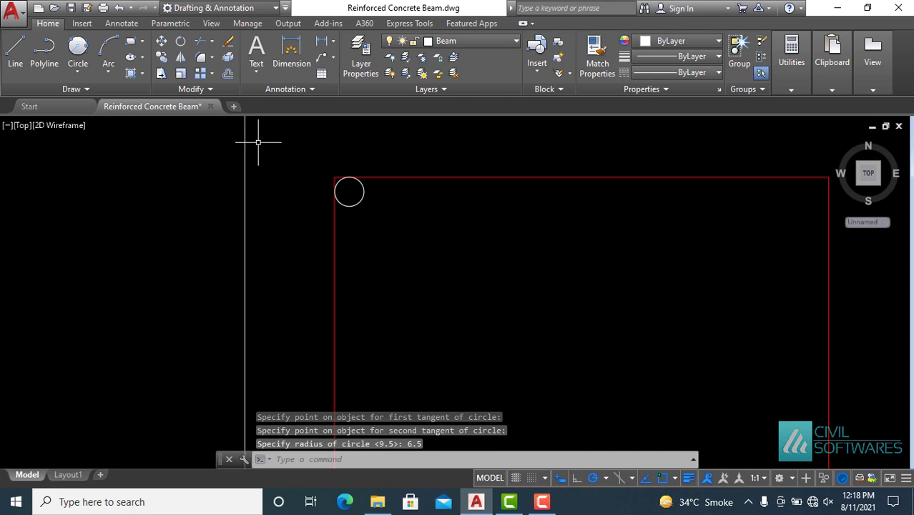
left_click(83, 45)
left_click(749, 178)
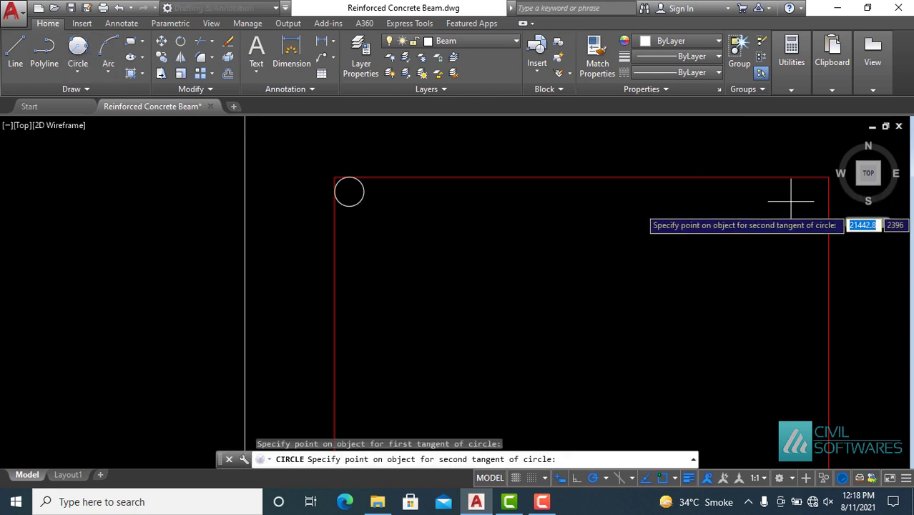
left_click(828, 256)
type("6.5")
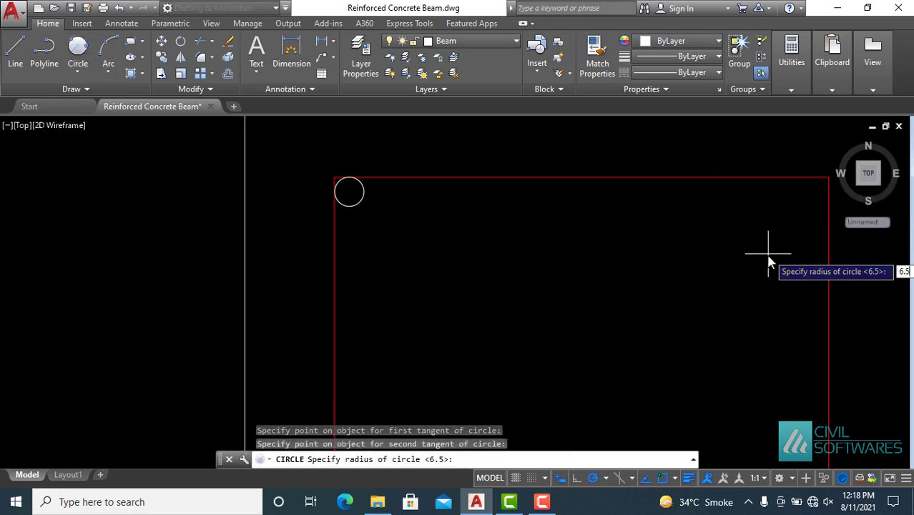
key("Return")
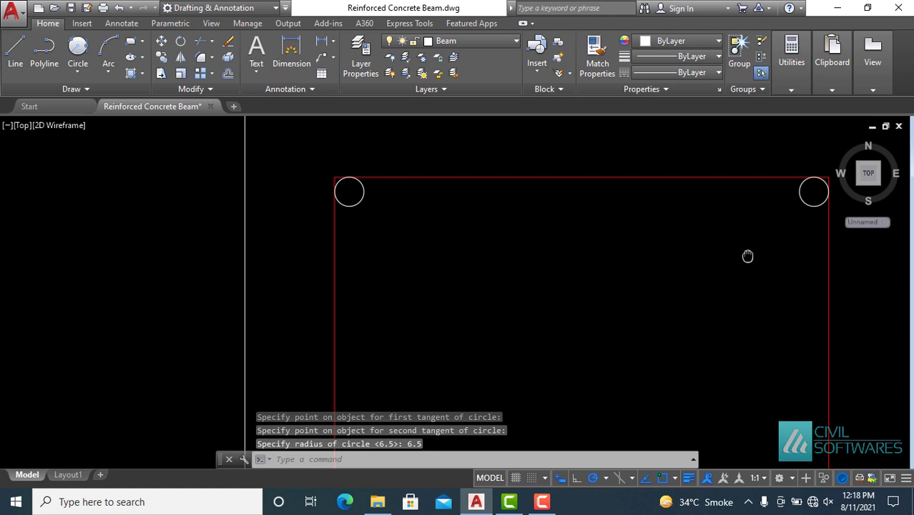
middle_click_drag(748, 256, 651, 265)
Step: Copy the top-left corner circle to the middle, between the two corner bars
left_click(208, 173)
left_click(326, 239)
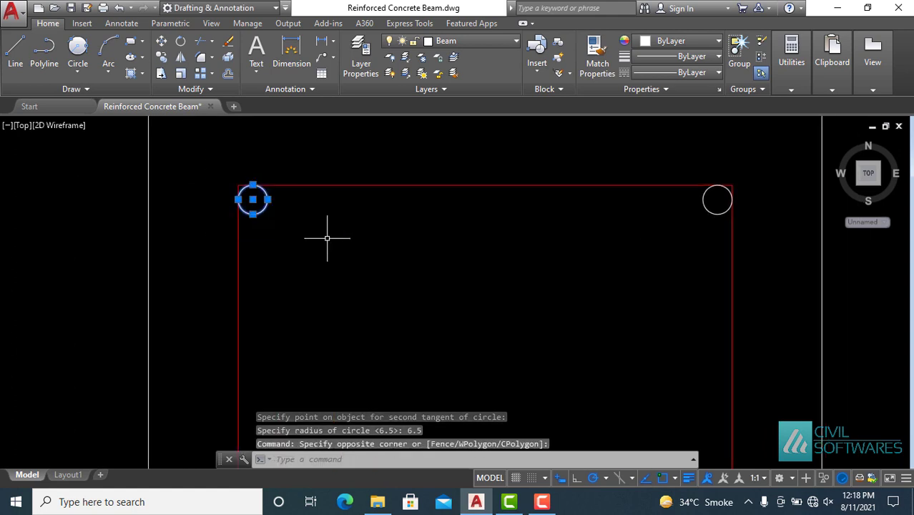
left_click(162, 57)
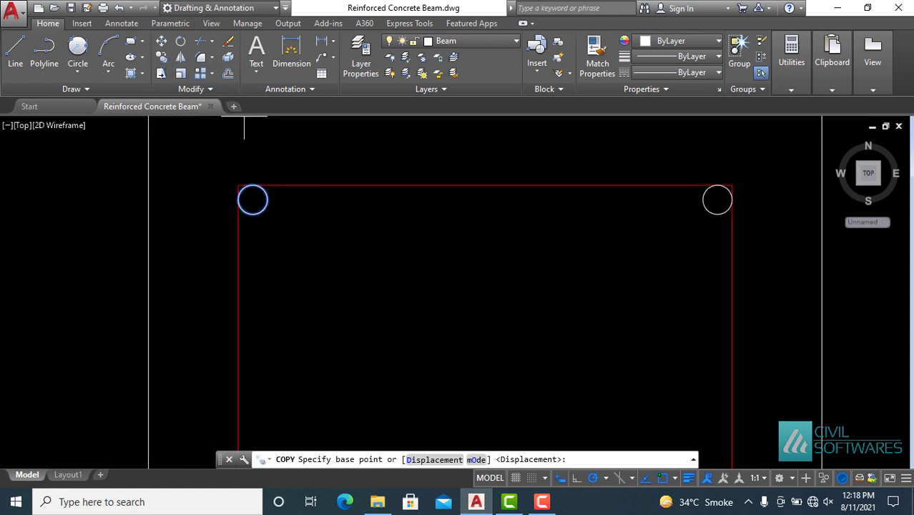
left_click(253, 199)
left_click(409, 264)
key("Escape")
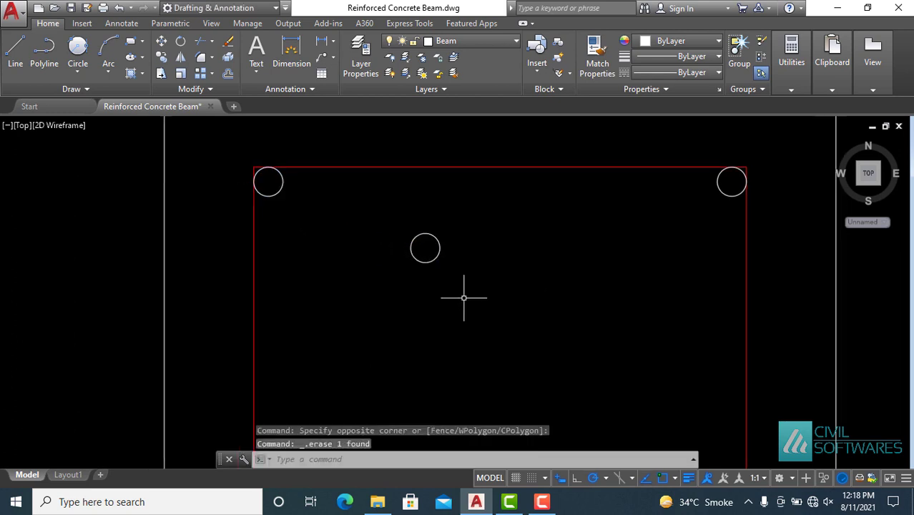
Step: Draw two 50-unit vertical legs down from the middle circle's left and right sides
left_click(15, 52)
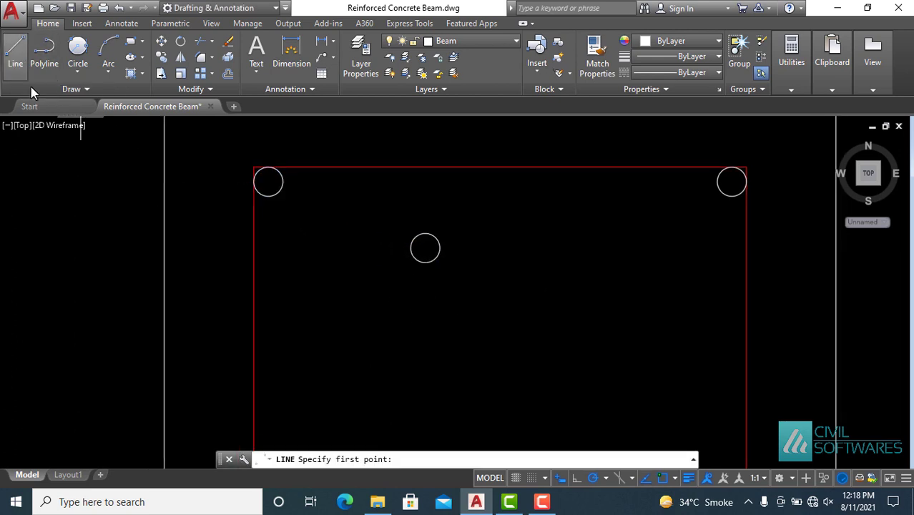
left_click(411, 248)
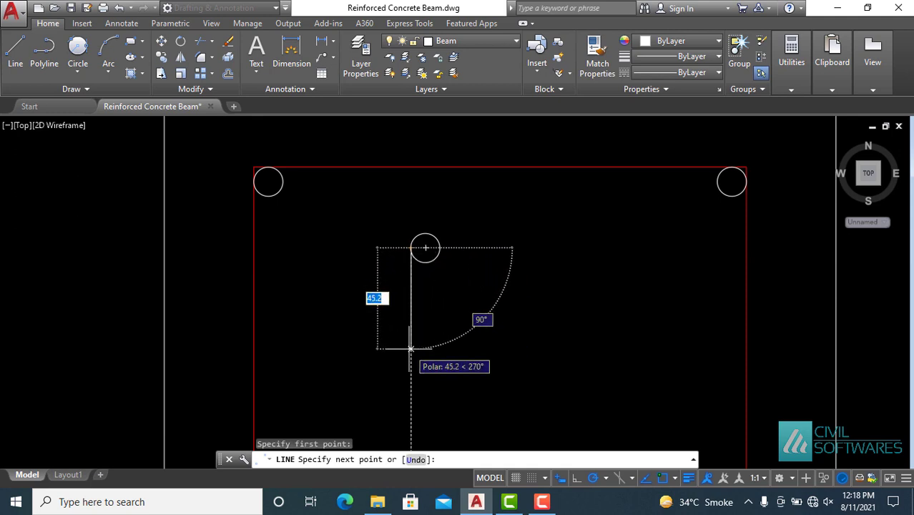
type("50")
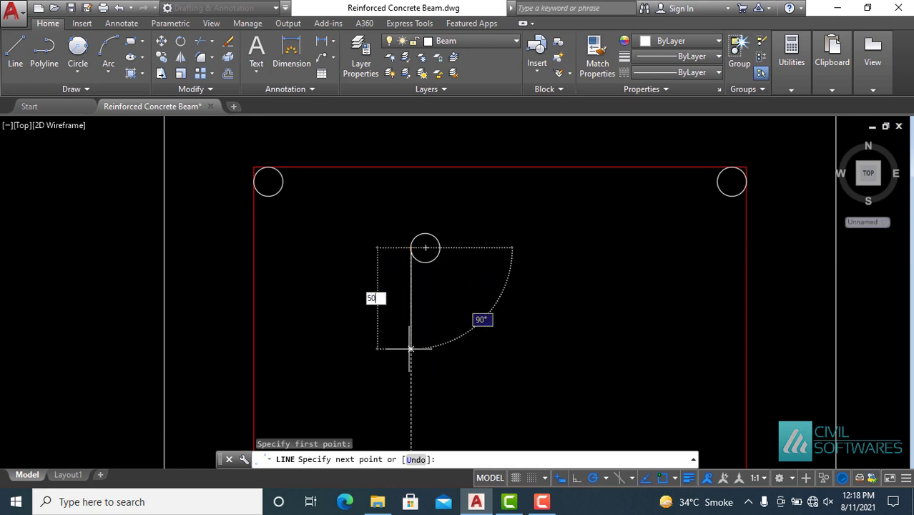
key("Return")
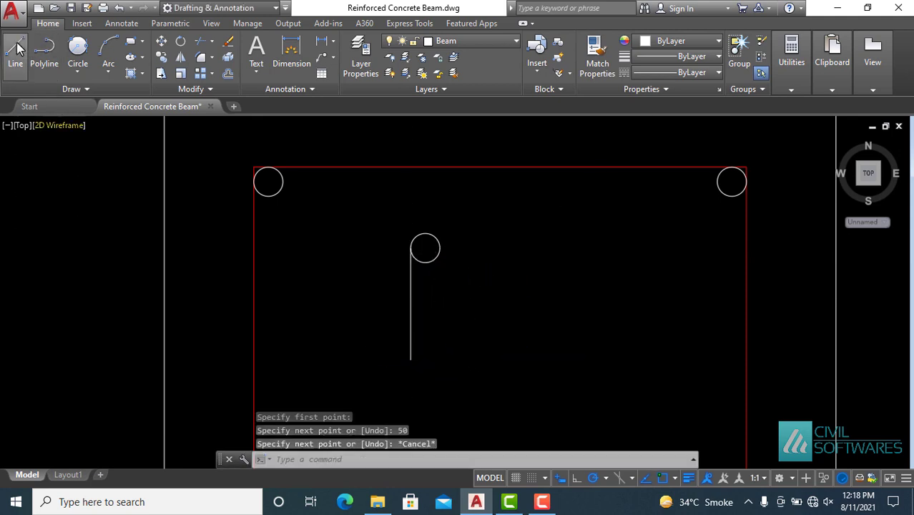
left_click(15, 50)
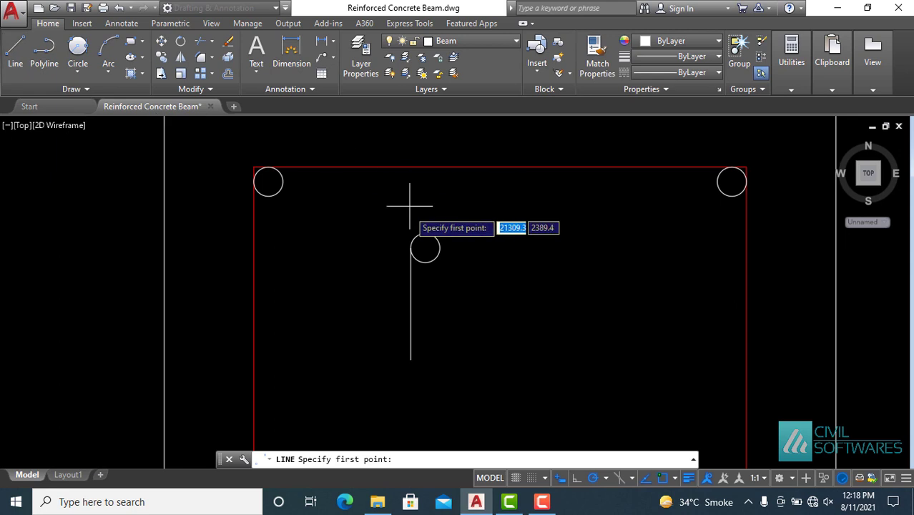
left_click(426, 248)
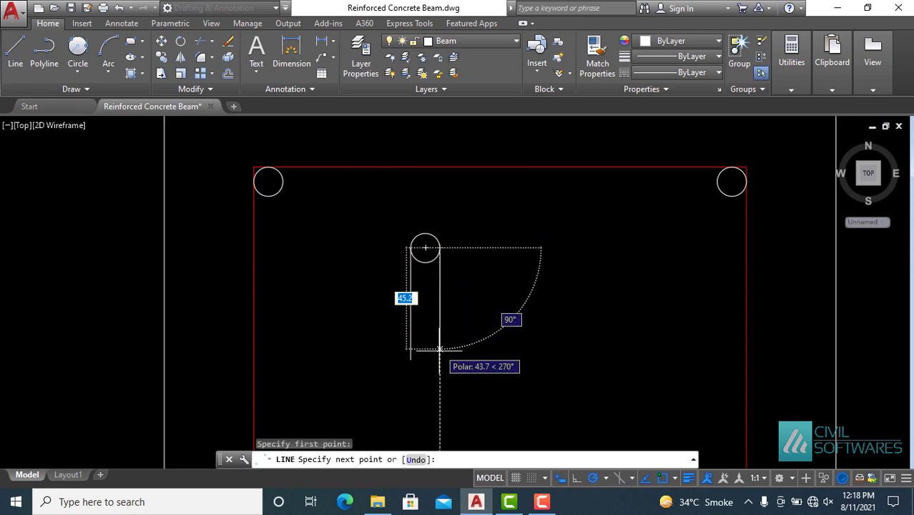
type("50")
key("Return")
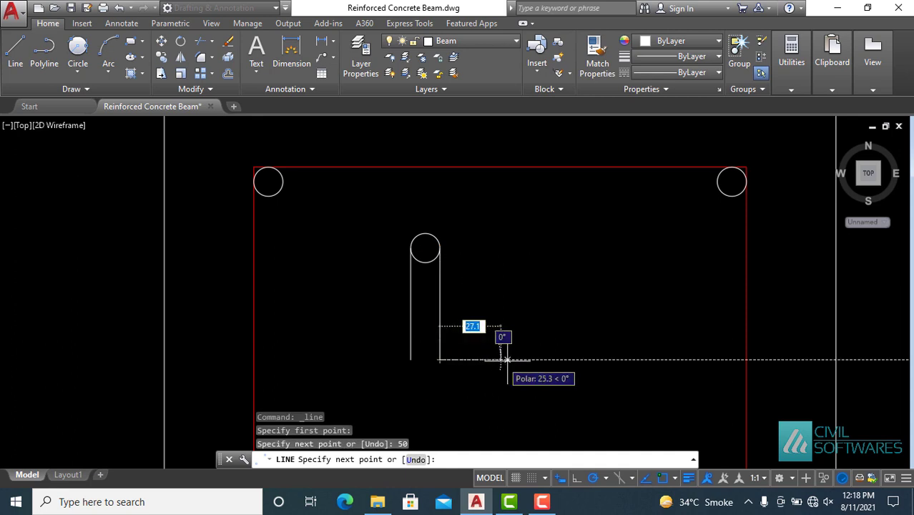
key("Escape")
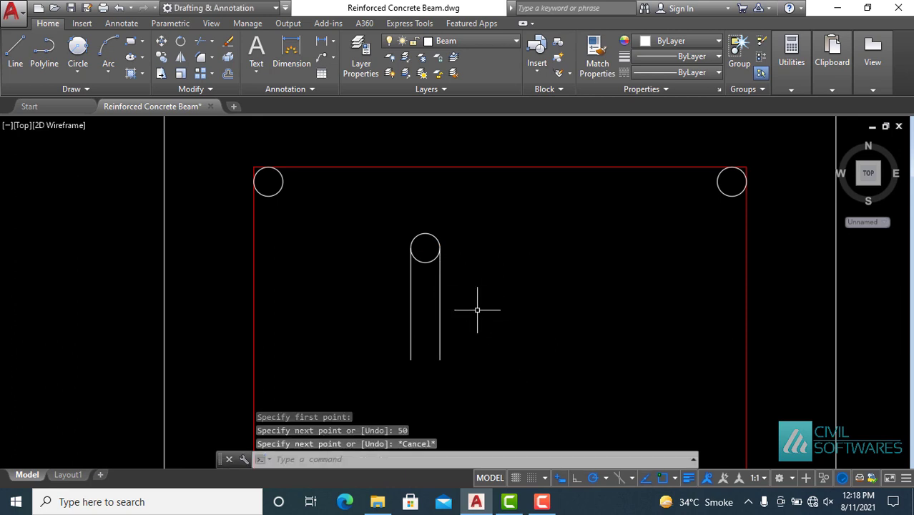
type("TR")
Step: Trim the circle's lower half and join the arc and both legs into one polyline
key("Return")
key("Return")
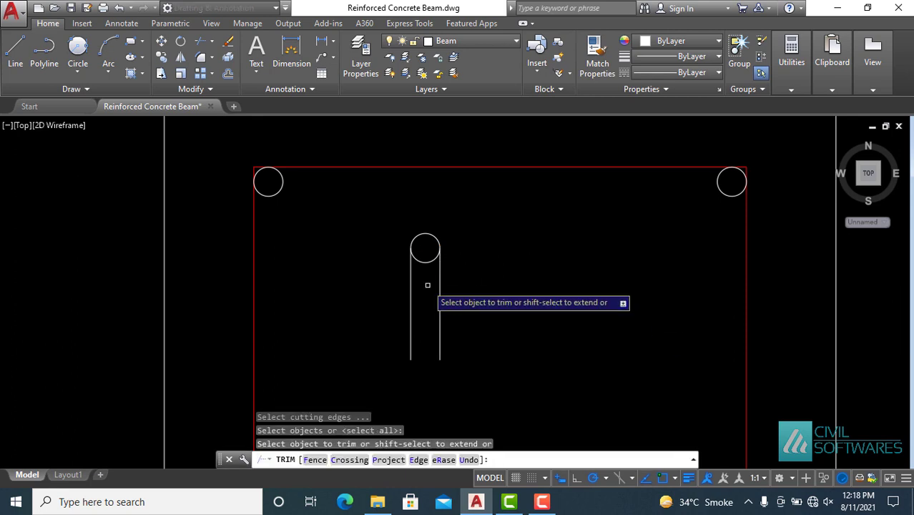
key("Escape")
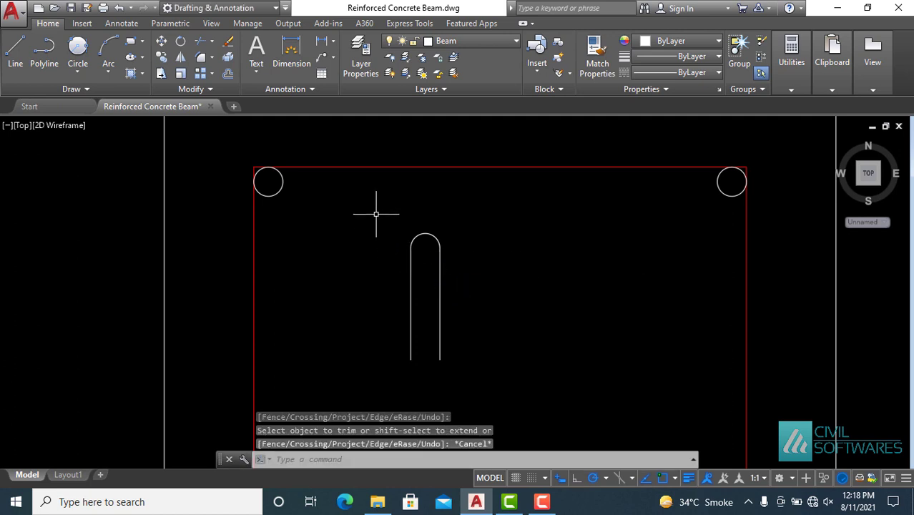
left_click(375, 213)
left_click(479, 382)
type("j")
key("Return")
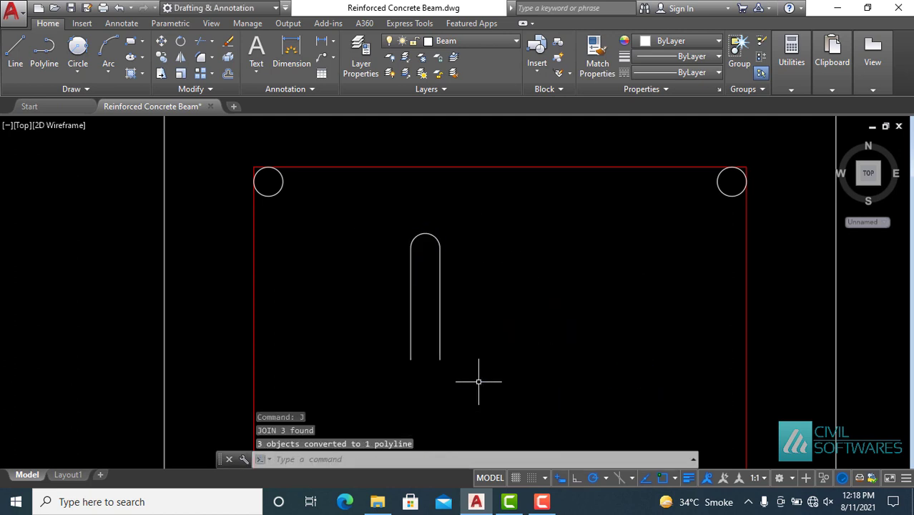
Step: Rotate the U-shaped hook 45 degrees about its lower end and put it on layer Steel 02
left_click(181, 57)
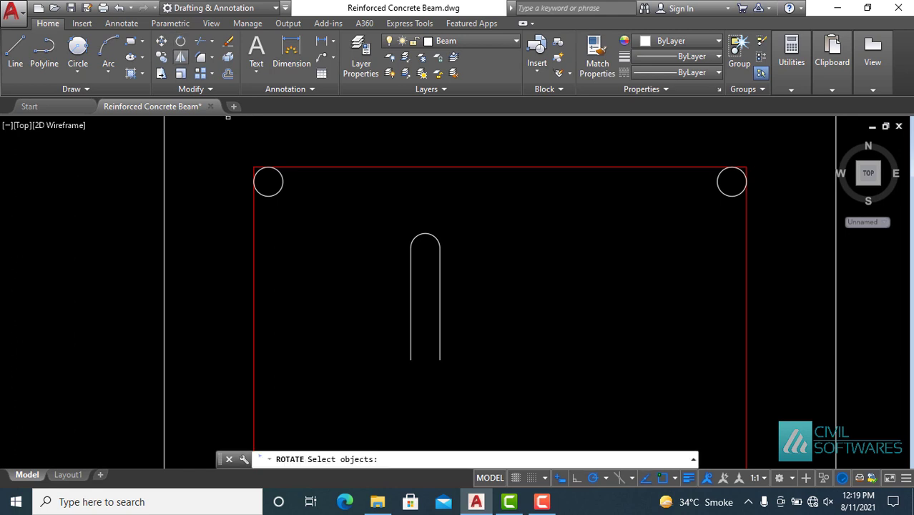
left_click(440, 351)
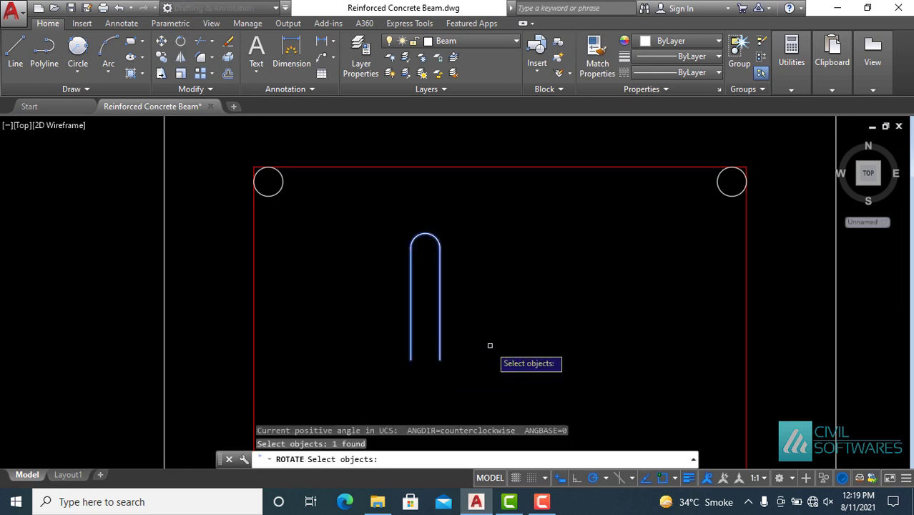
key("Return")
left_click(439, 359)
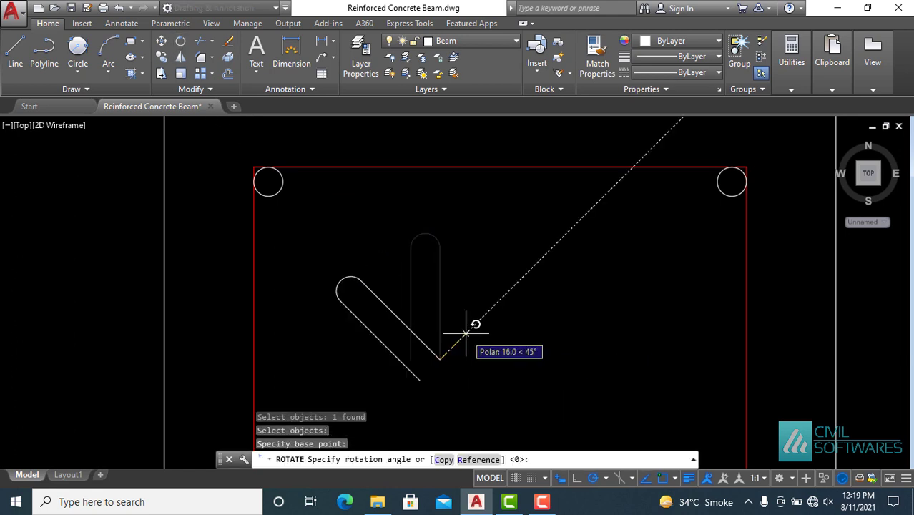
left_click(466, 331)
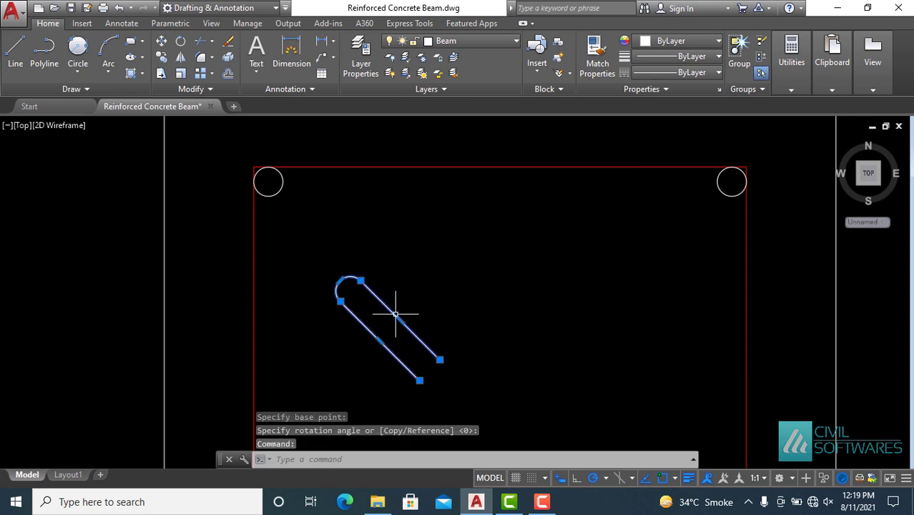
left_click(475, 40)
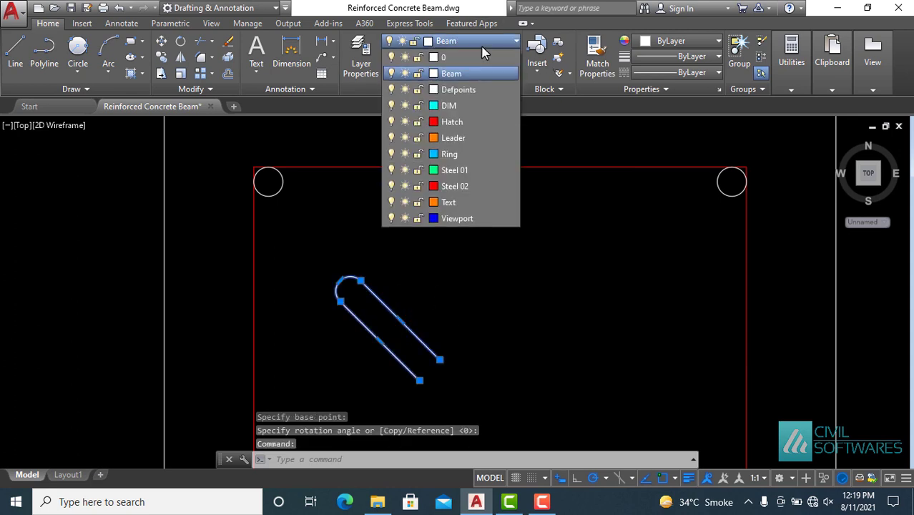
left_click(458, 186)
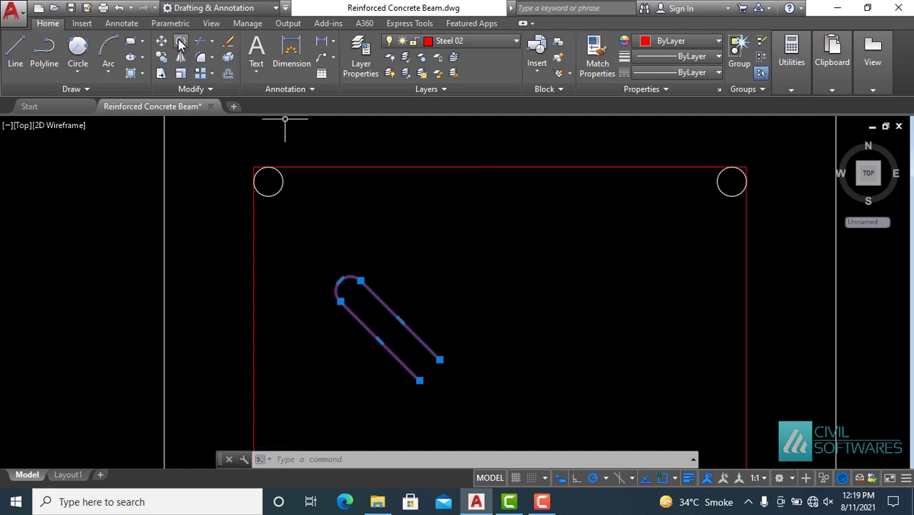
left_click(162, 41)
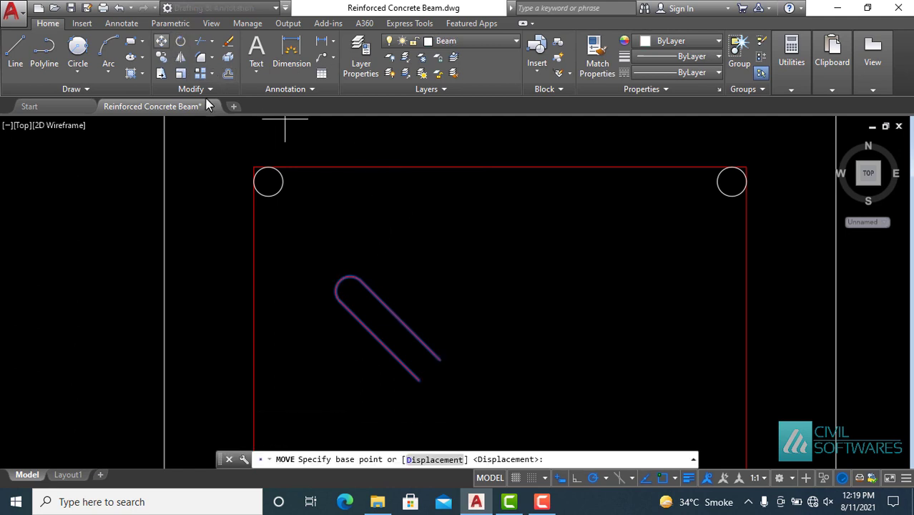
left_click(351, 288)
scroll(265, 179, "up", 5)
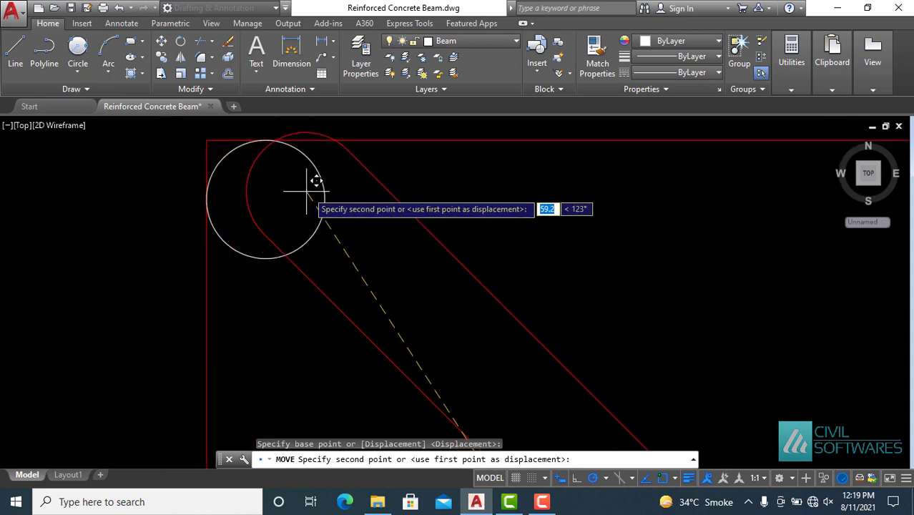
key("Escape")
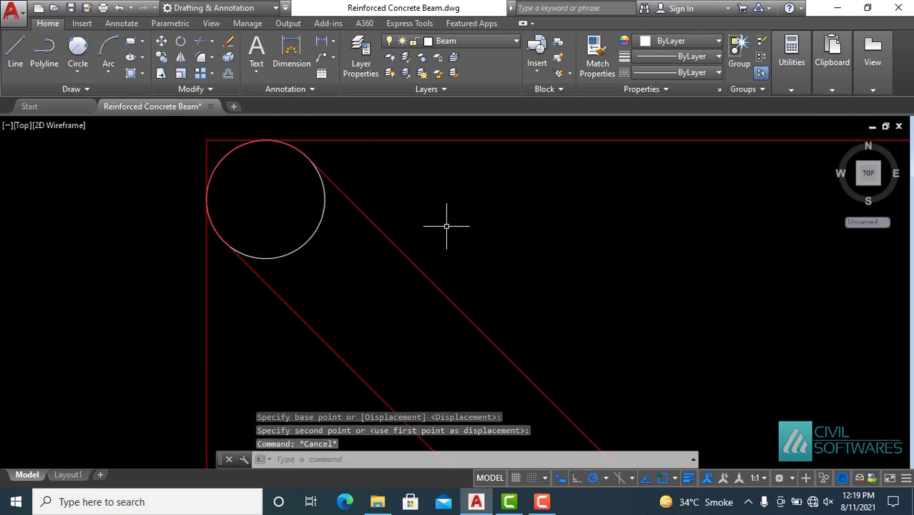
Step: Put the top-left and top-right rebar circles on layer Steel 01
left_click(312, 232)
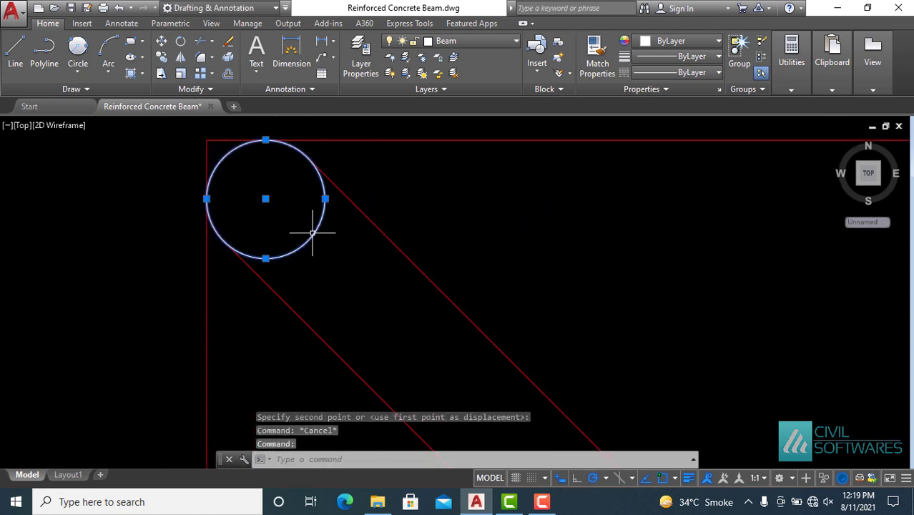
left_click(479, 41)
left_click(448, 170)
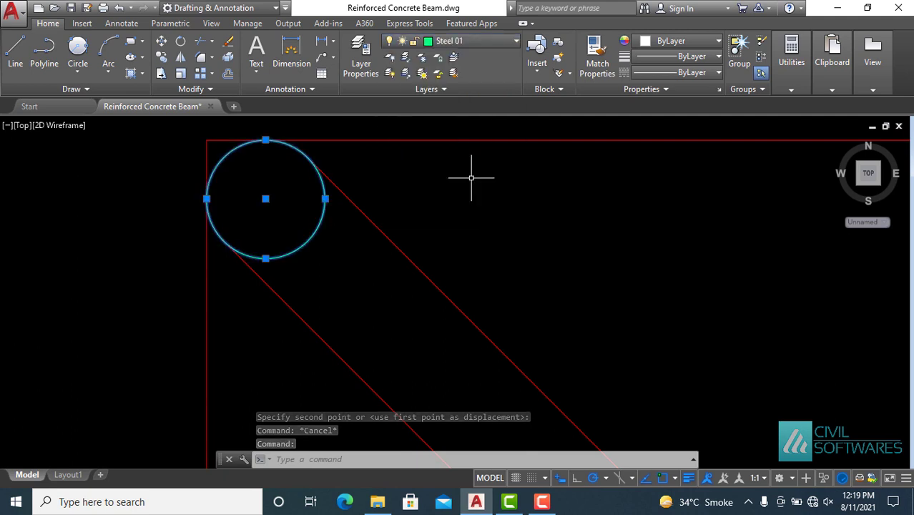
key("Escape")
scroll(484, 178, "down", 5)
middle_click_drag(618, 221, 340, 220)
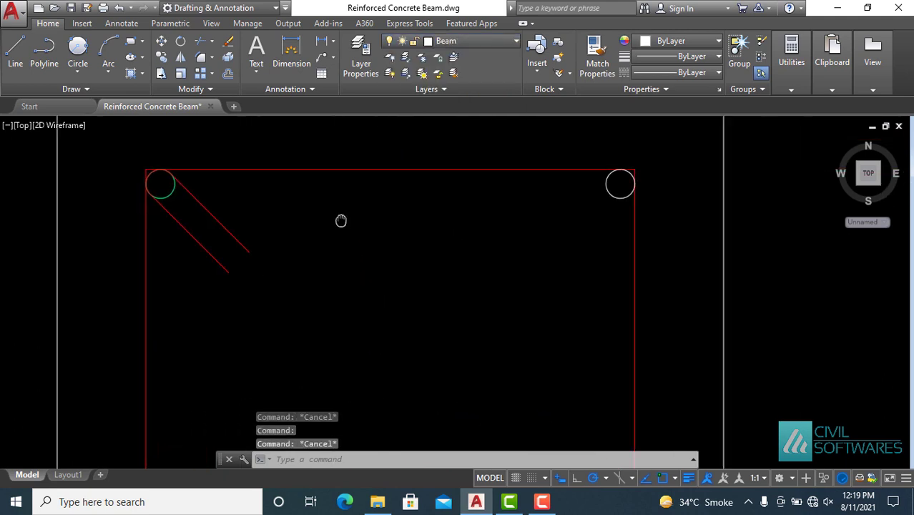
left_click(612, 194)
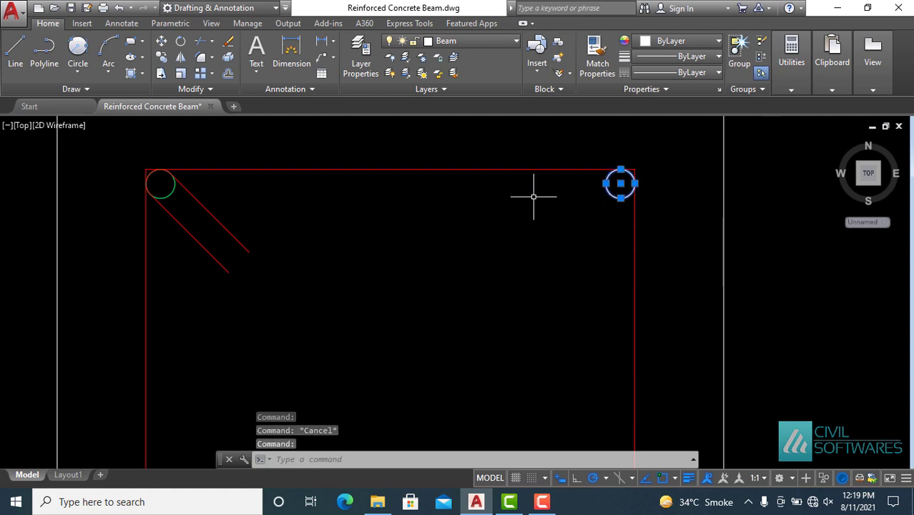
left_click(472, 41)
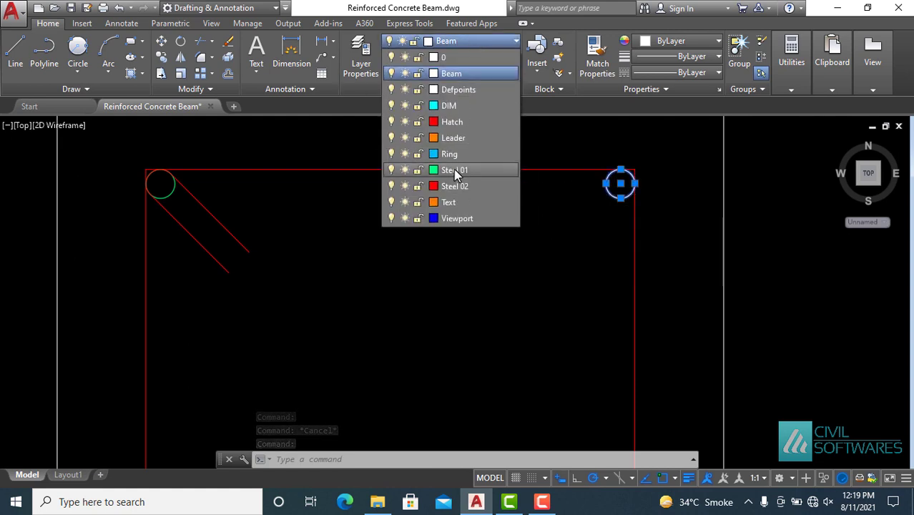
left_click(452, 170)
key("Escape")
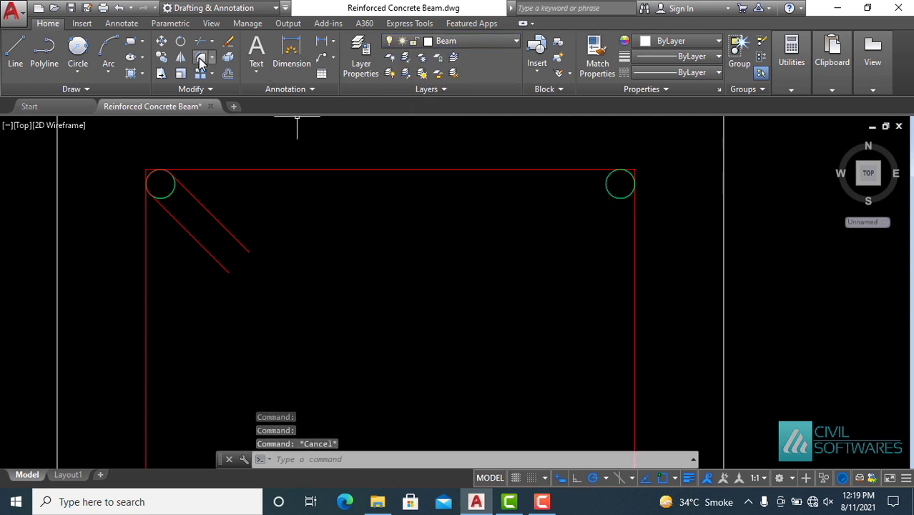
Step: Set the fillet radius from a bar's centre to its edge and round the stirrup's top-right corner
left_click(201, 62)
left_click(498, 460)
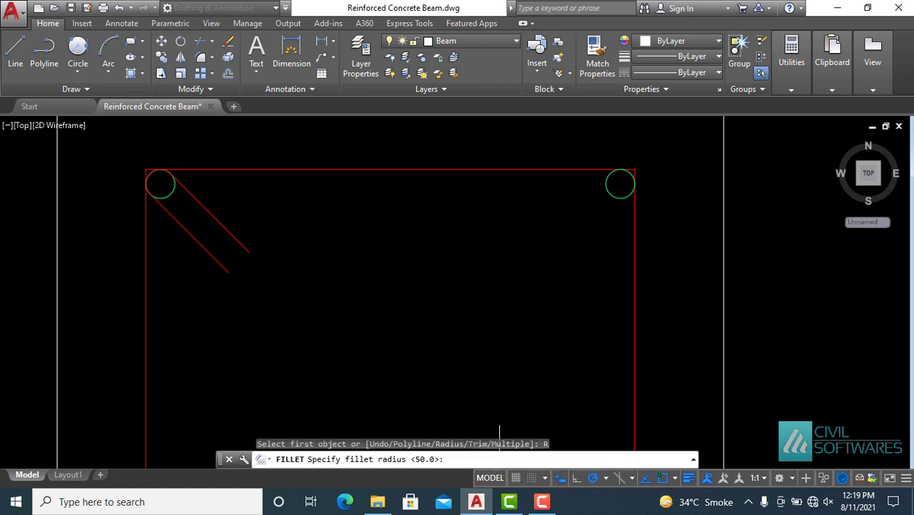
scroll(655, 191, "up", 4)
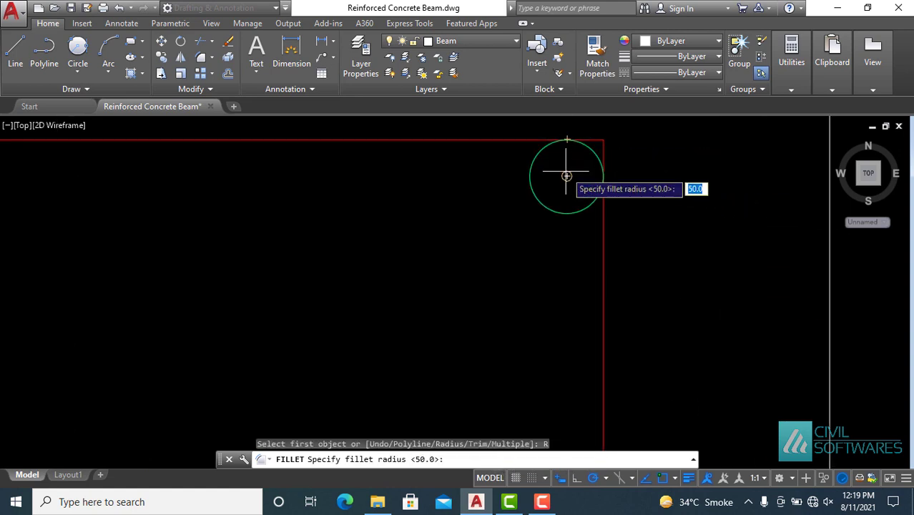
left_click(566, 176)
left_click(567, 141)
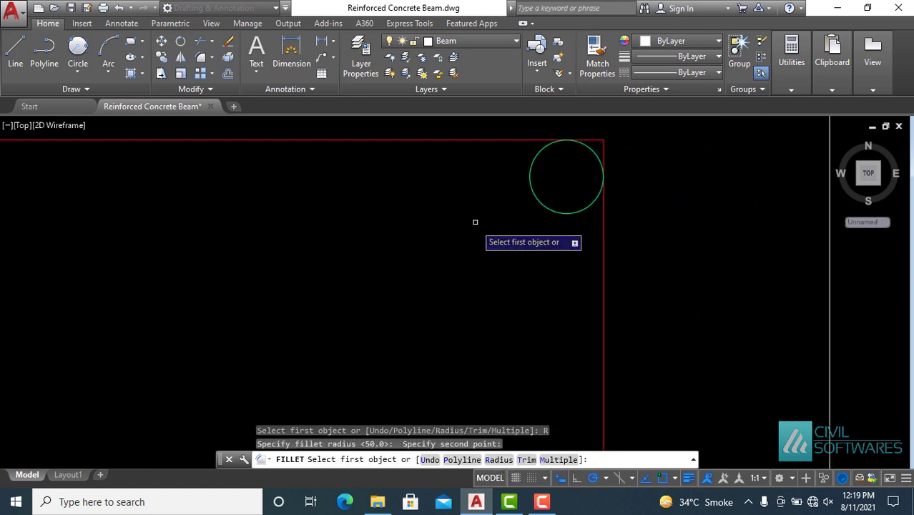
left_click(603, 245)
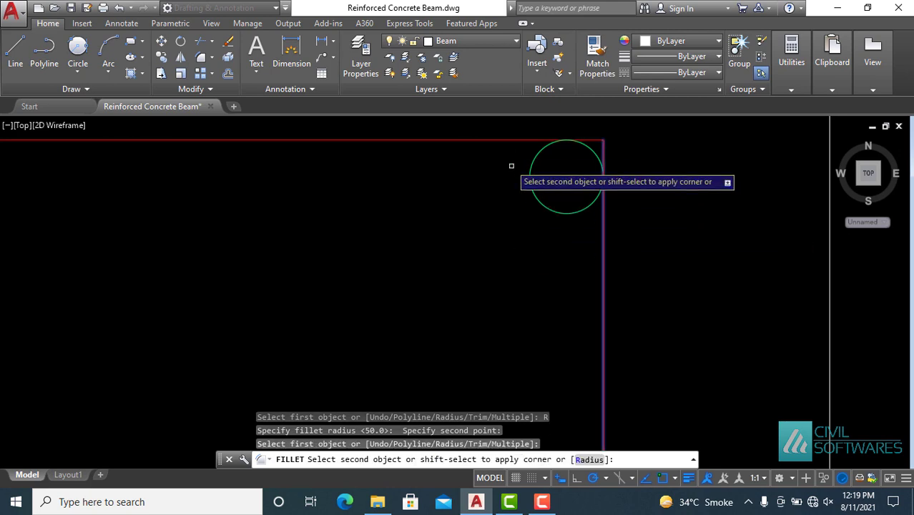
left_click(512, 140)
scroll(498, 205, "down", 6)
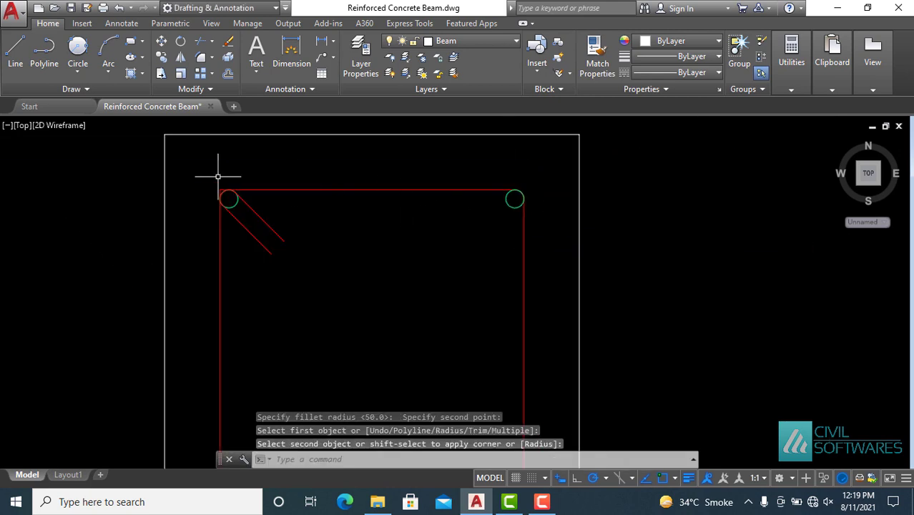
scroll(218, 176, "up", 6)
Step: Round the stirrup's top-left corner around its bar with the same radius
key("Return")
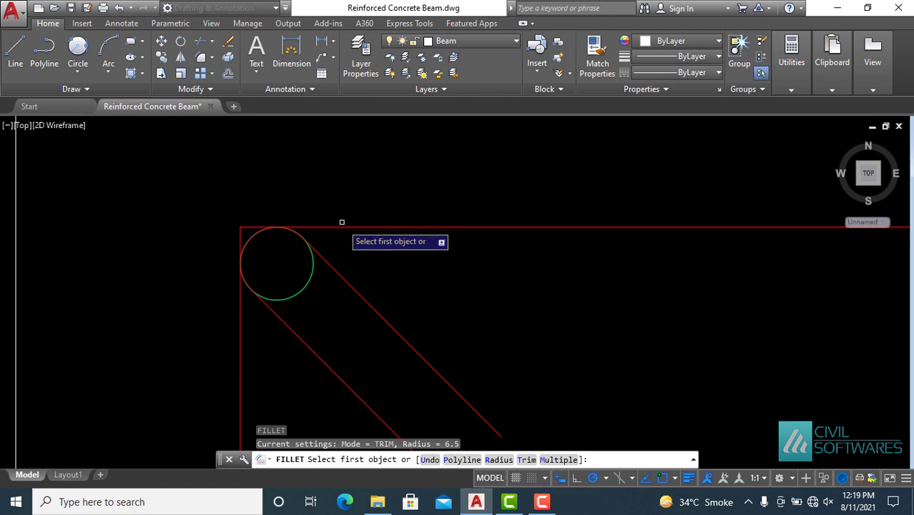
left_click(344, 228)
left_click(241, 342)
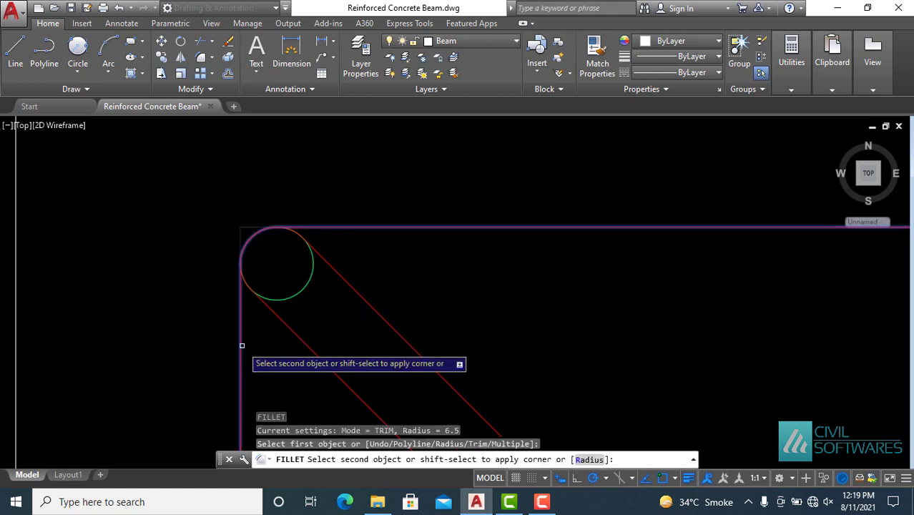
key("Escape")
scroll(203, 194, "down", 3)
scroll(203, 194, "down", 2)
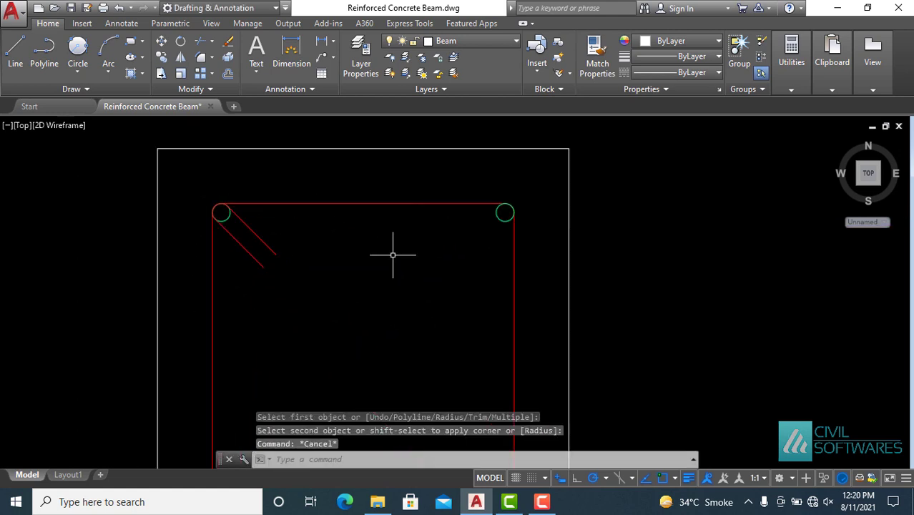
scroll(397, 200, "down", 3)
scroll(405, 209, "down", 2)
scroll(401, 374, "up", 4)
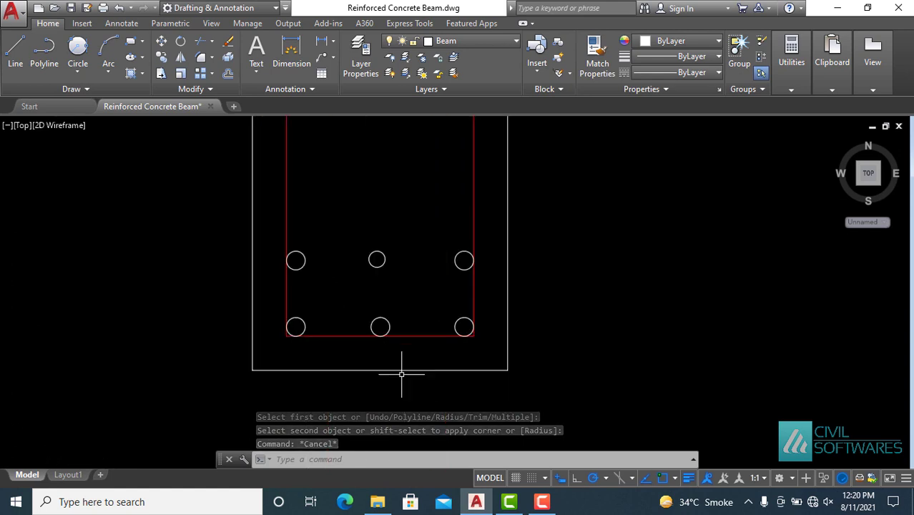
scroll(401, 374, "up", 4)
scroll(239, 226, "down", 2)
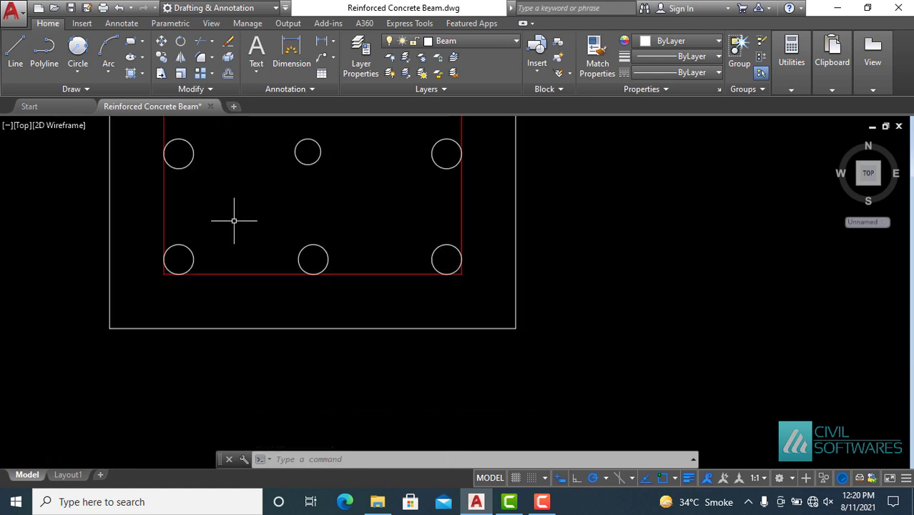
Step: Set an 11-unit fillet radius from the bottom-left bar and round the bottom stirrup corners
left_click(201, 58)
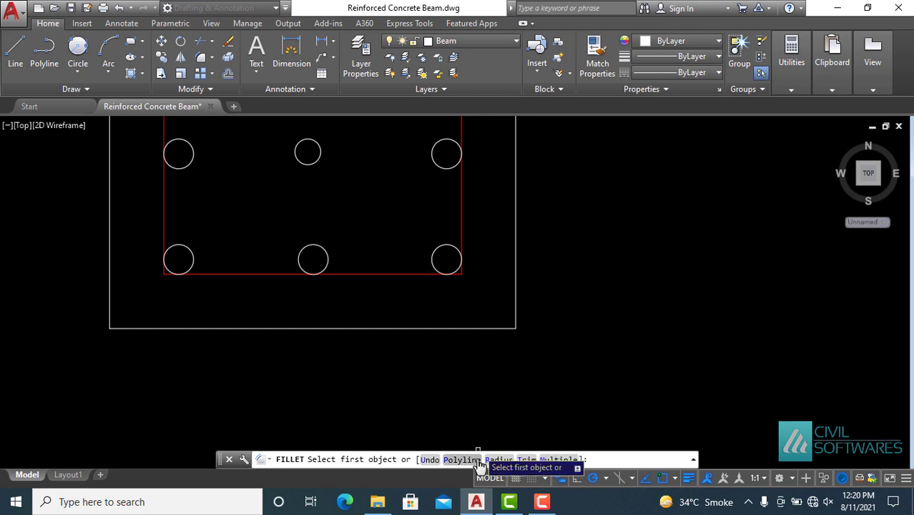
left_click(503, 460)
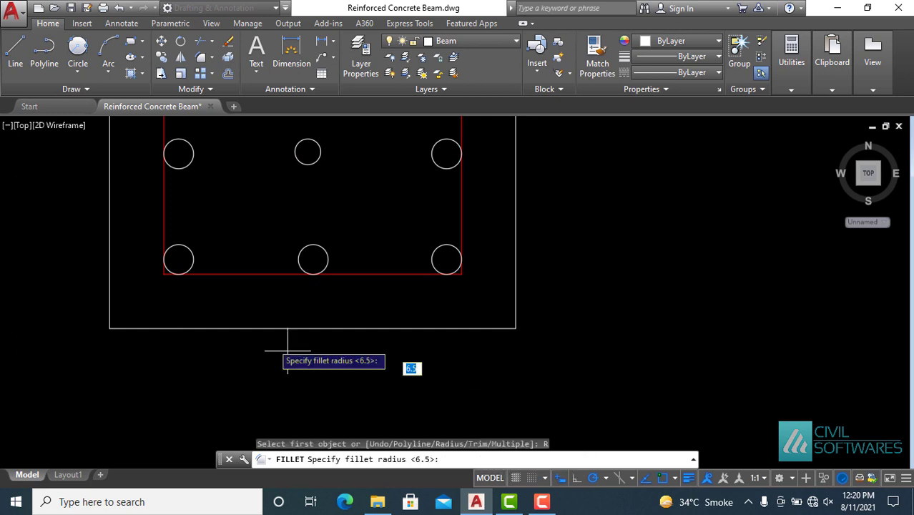
left_click(178, 259)
left_click(179, 246)
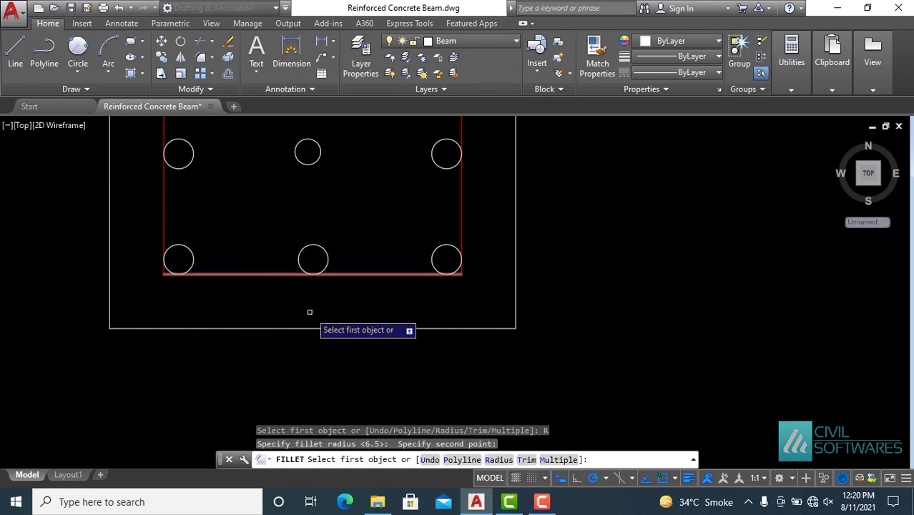
left_click(250, 272)
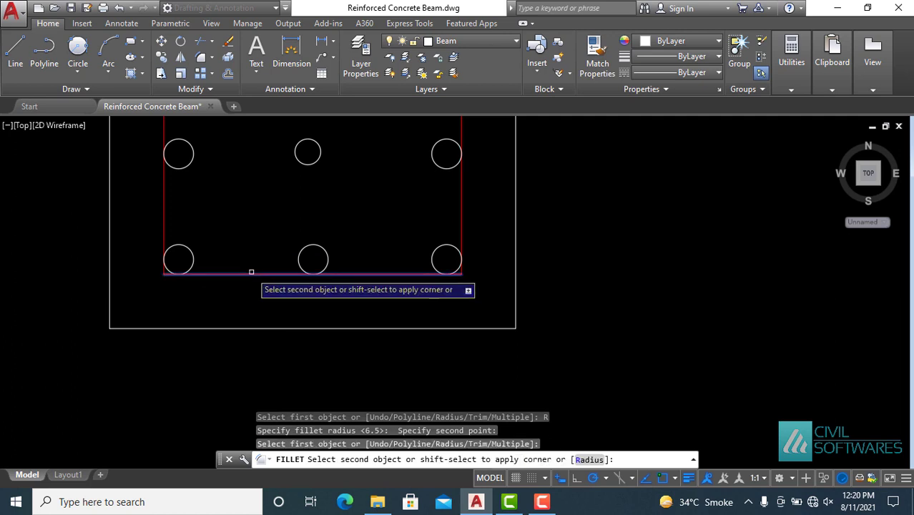
left_click(163, 226)
key("Return")
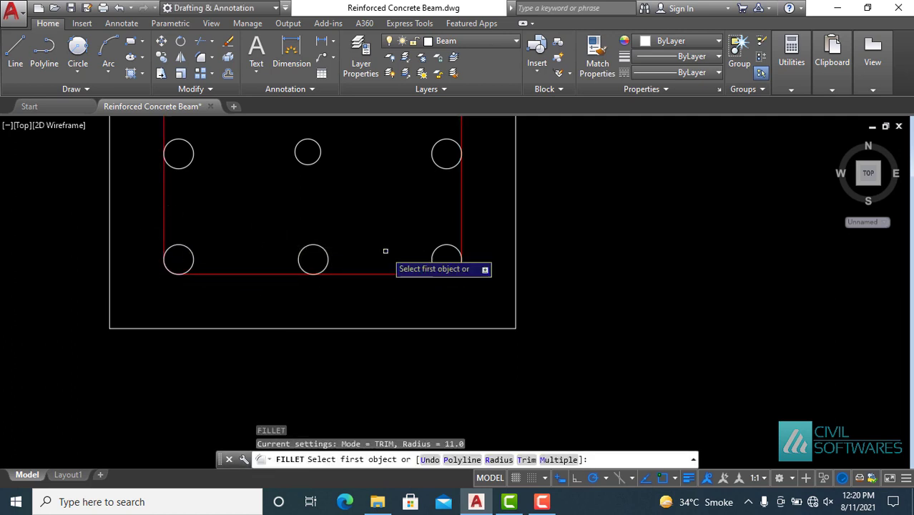
left_click(400, 275)
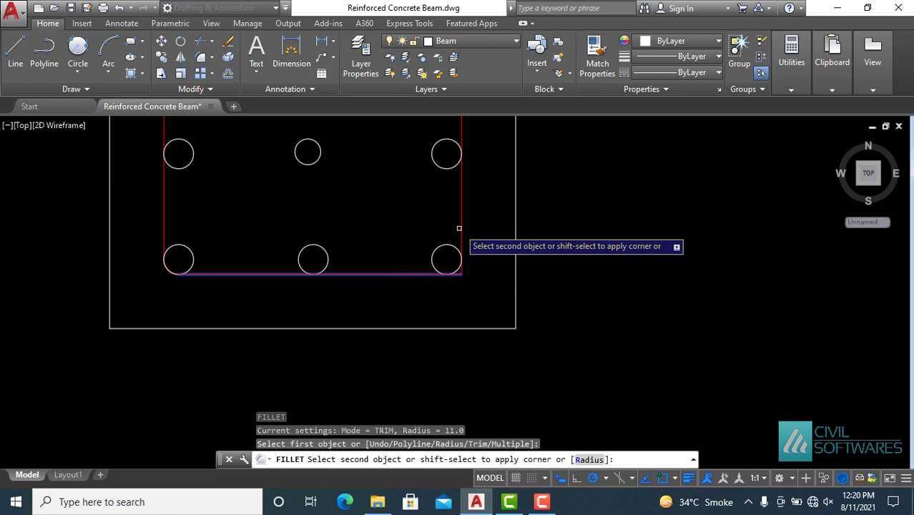
left_click(462, 228)
key("Escape")
scroll(492, 229, "down", 4)
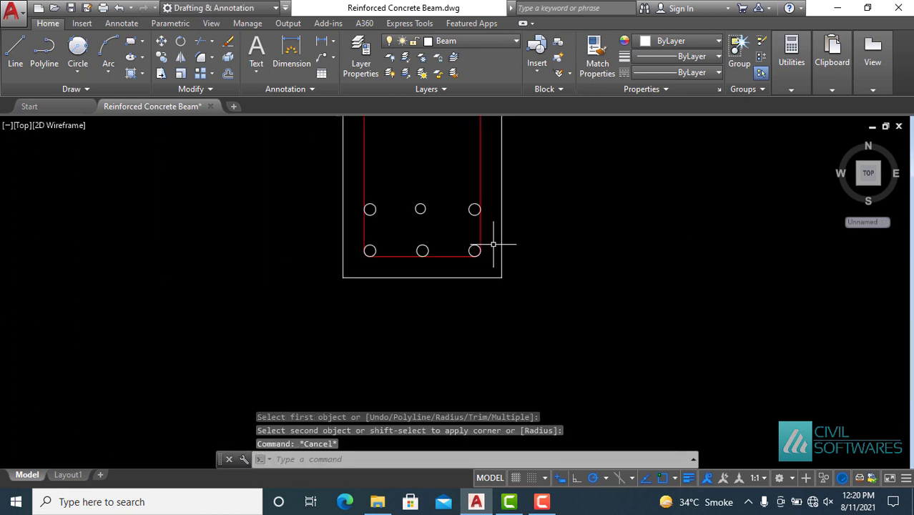
scroll(490, 242, "down", 2)
scroll(481, 238, "up", 2)
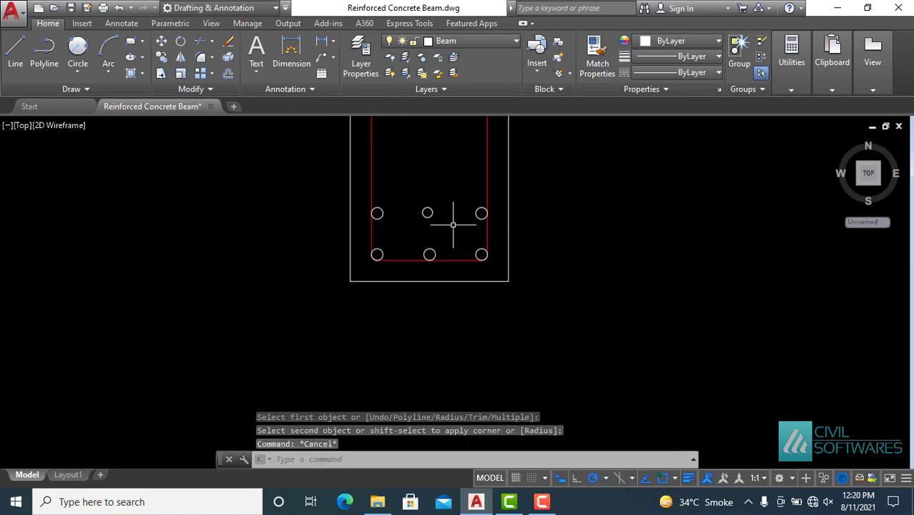
Step: Put the six bar circles on layer Steel 01
left_click(363, 200)
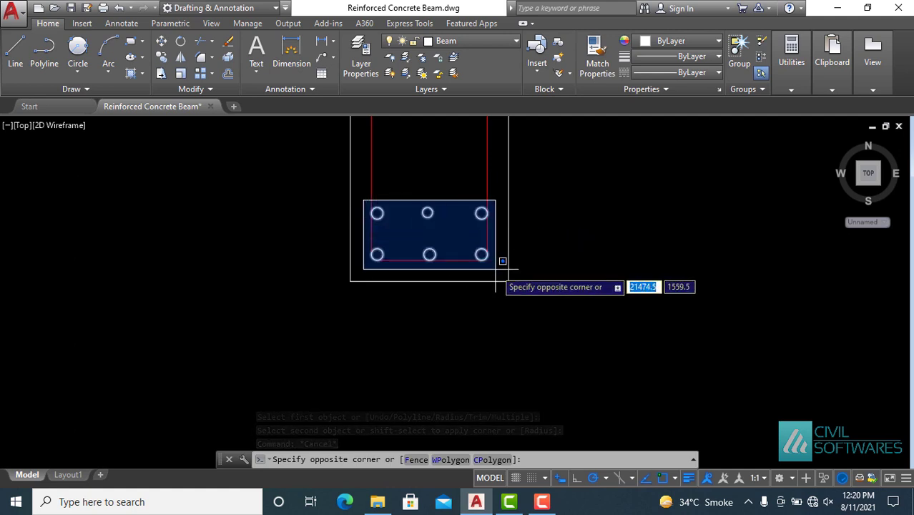
left_click(502, 260)
left_click(472, 40)
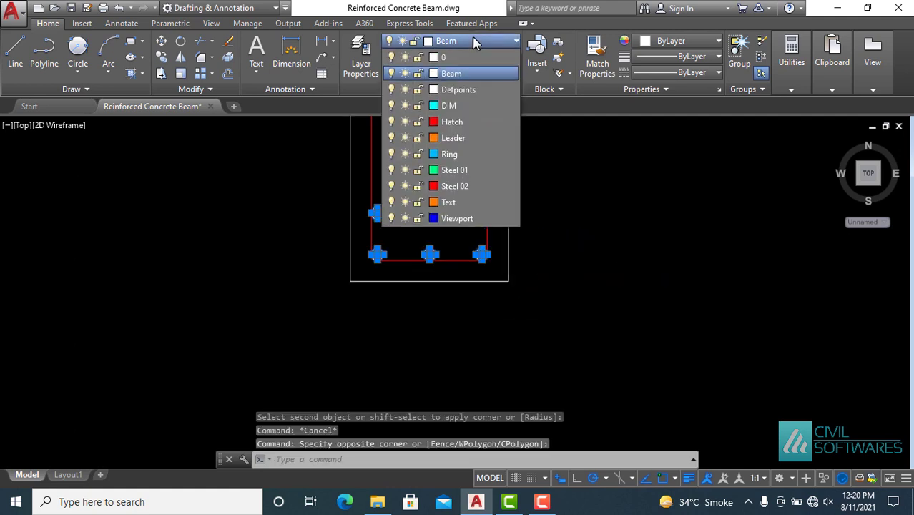
left_click(461, 175)
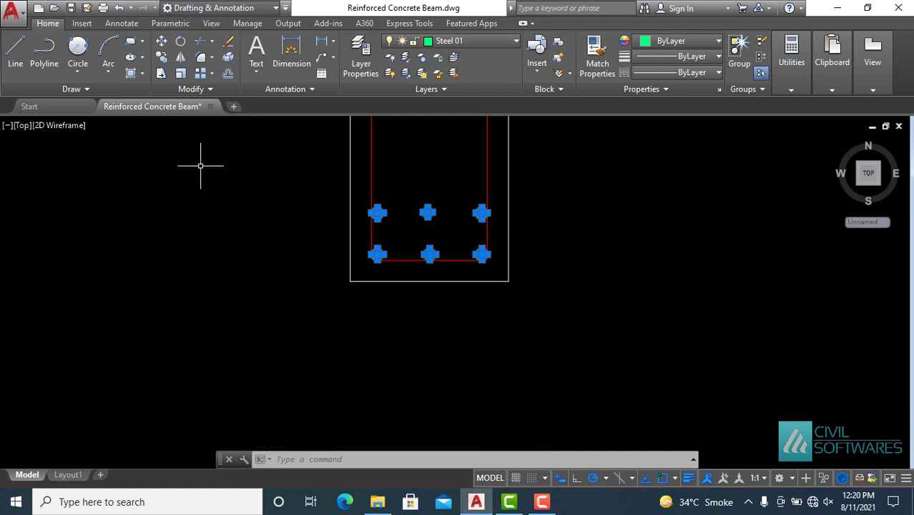
key("Escape")
Step: Delete the wrongly coloured grey fill in the top-left bar and make Steel 01 the current layer
left_click(131, 74)
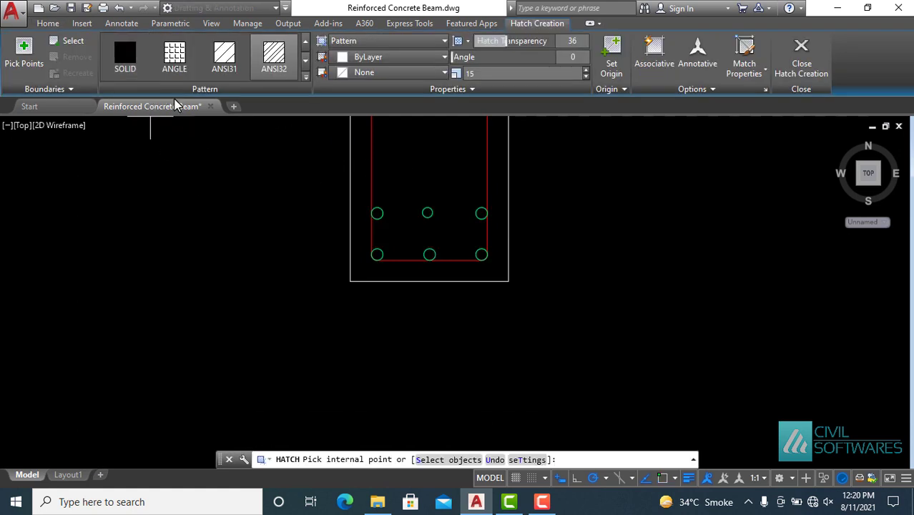
scroll(416, 228, "up", 6)
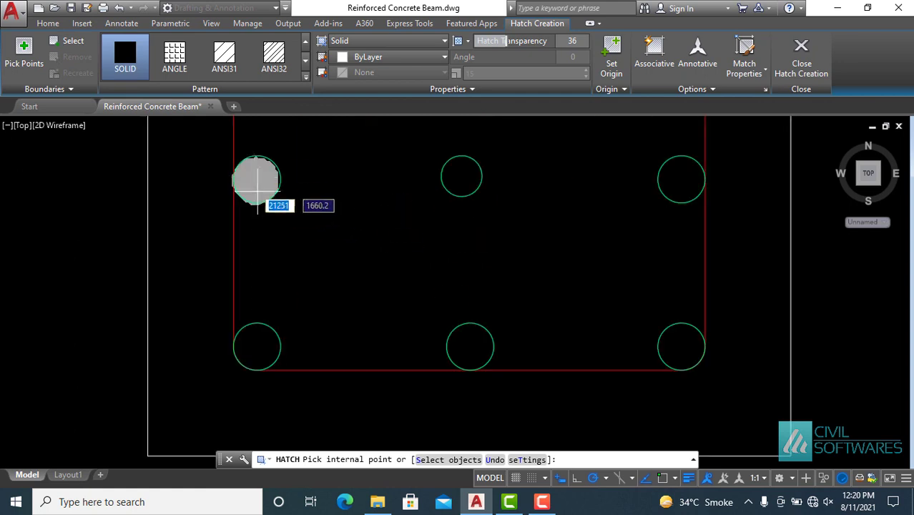
left_click(255, 179)
key("Escape")
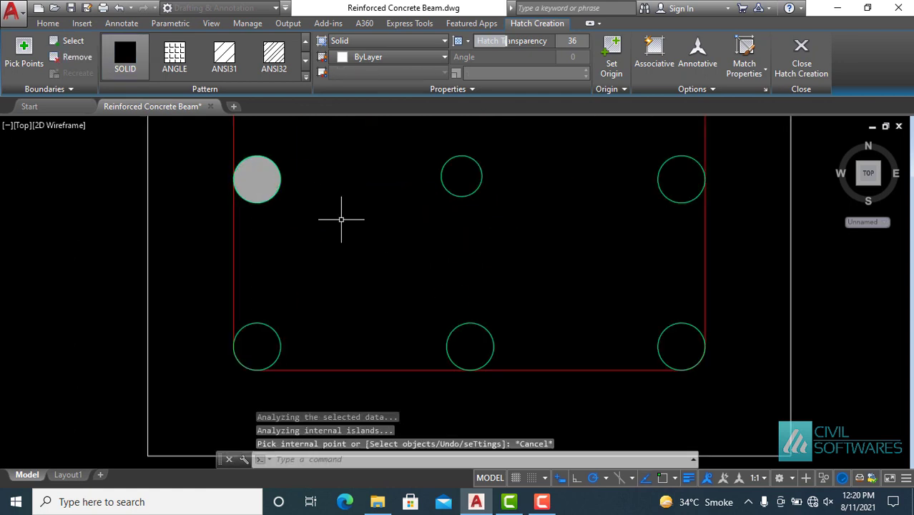
left_click_drag(254, 174, 301, 189)
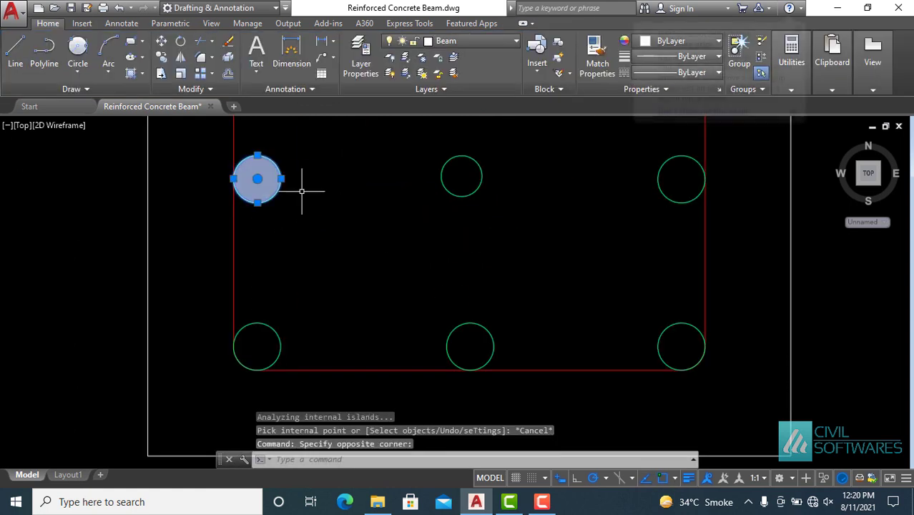
key("Delete")
left_click(493, 43)
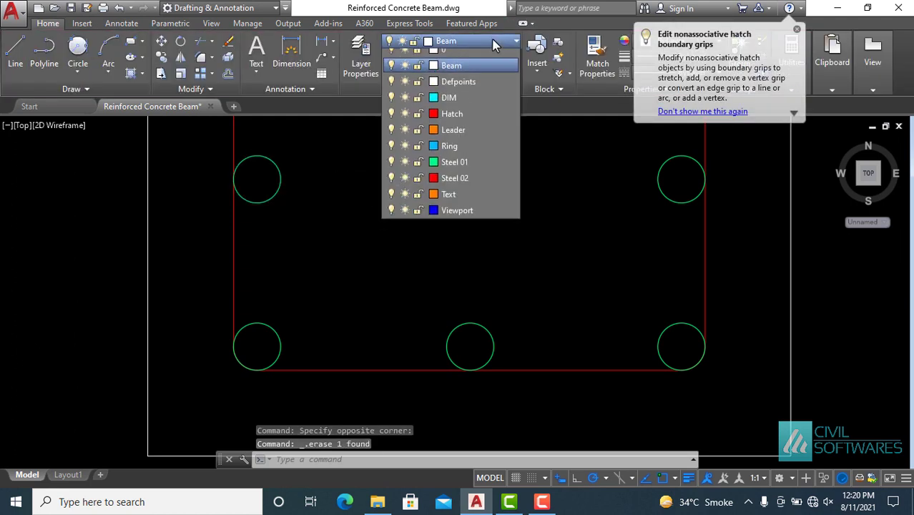
left_click(450, 166)
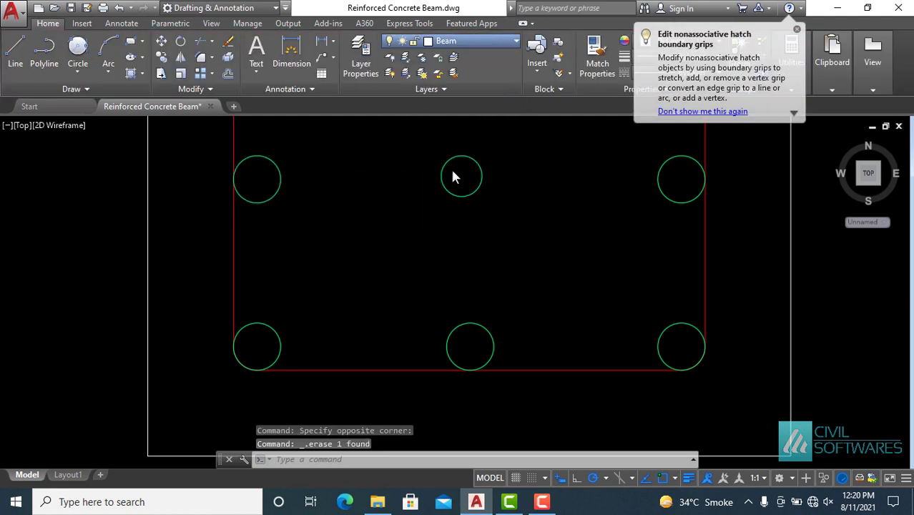
Step: Fill the six section bars with solid green hatch
left_click(130, 57)
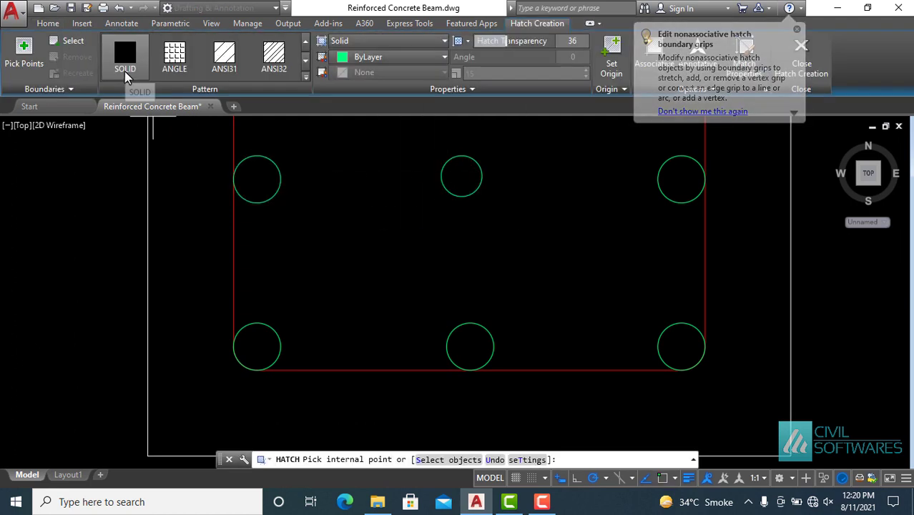
left_click(255, 179)
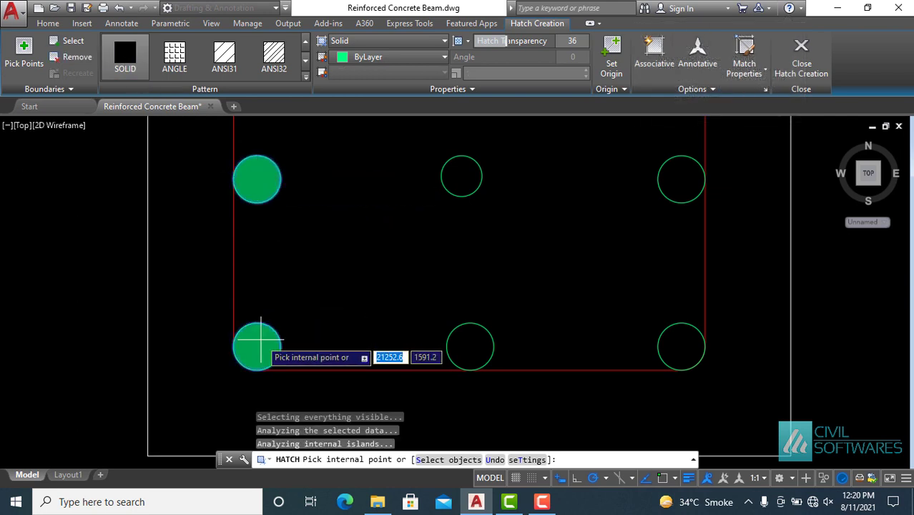
left_click(461, 176)
left_click(469, 337)
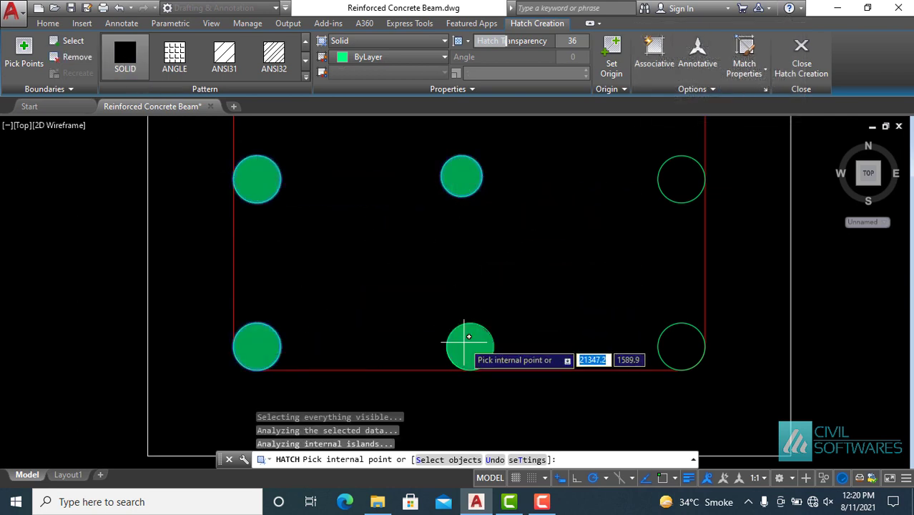
left_click(468, 337)
left_click(673, 179)
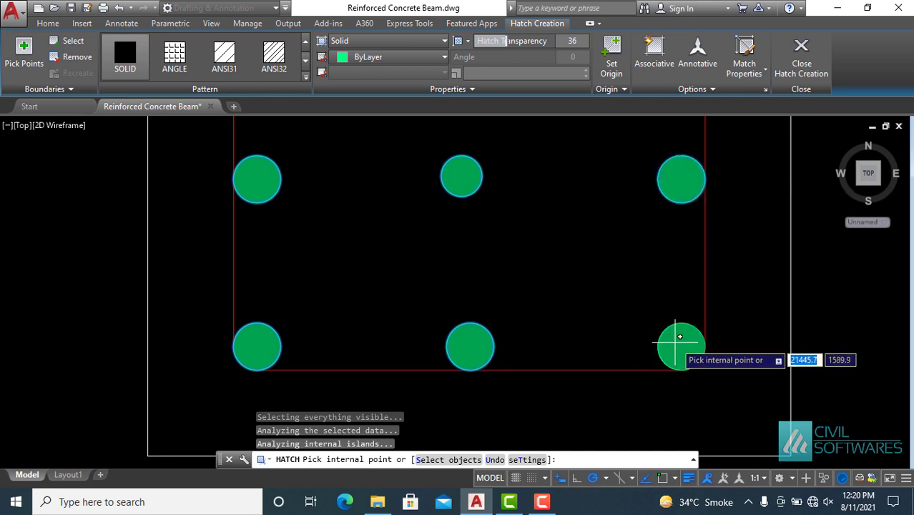
left_click(676, 347)
scroll(540, 321, "down", 4)
scroll(547, 313, "down", 2)
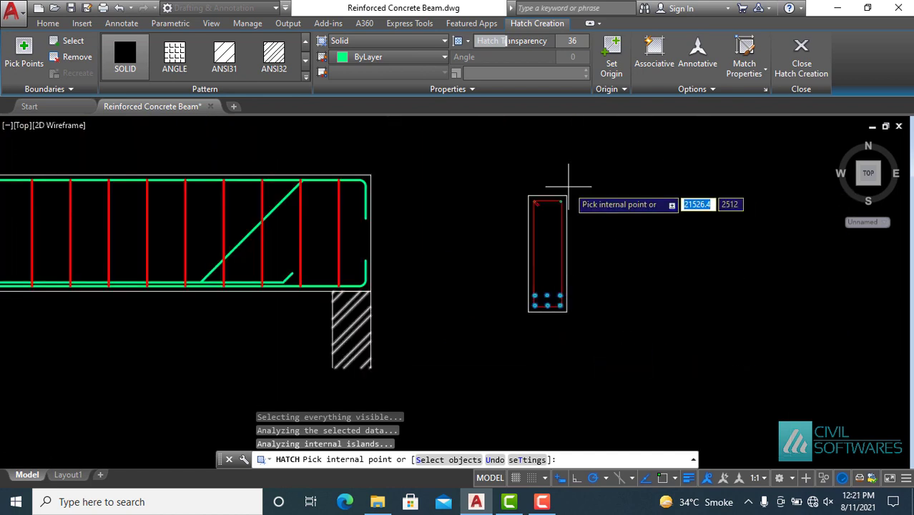
scroll(568, 186, "up", 3)
scroll(586, 237, "up", 2)
scroll(579, 242, "up", 3)
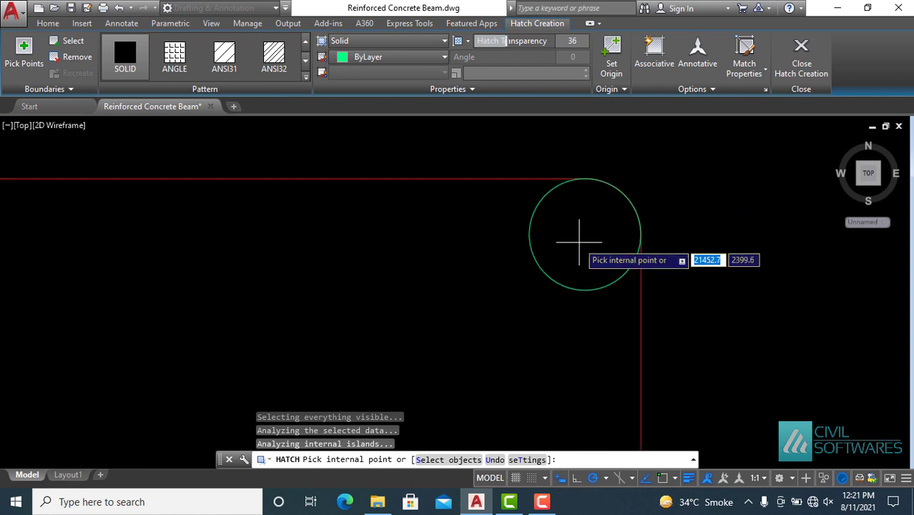
Step: Solid-fill the top-right and top-left corner bars, close Hatch Creation, and view the whole cross-section
left_click(579, 241)
scroll(586, 241, "down", 2)
scroll(585, 241, "down", 2)
scroll(332, 251, "up", 4)
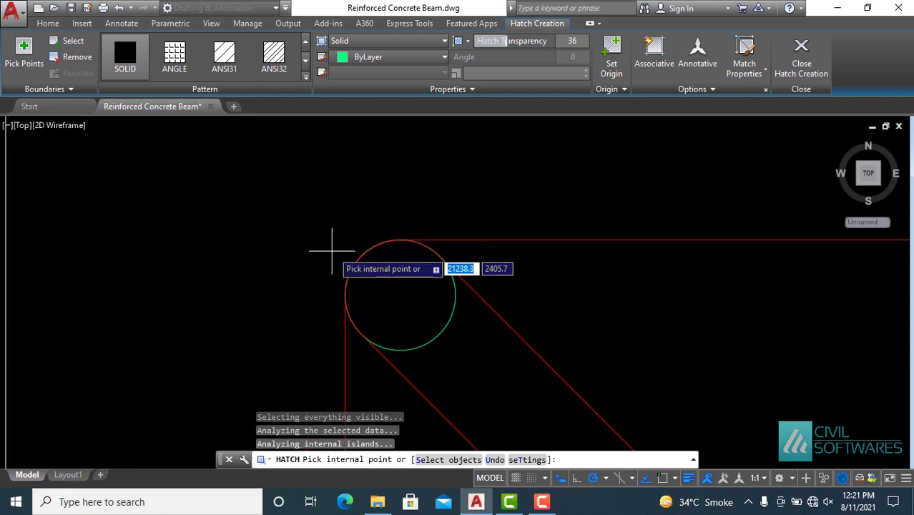
left_click(408, 301)
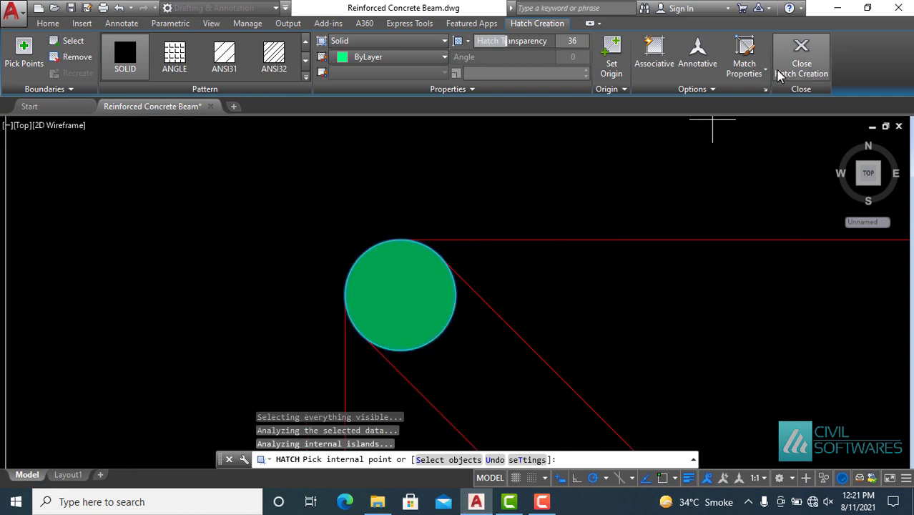
left_click(801, 50)
scroll(562, 237, "down", 3)
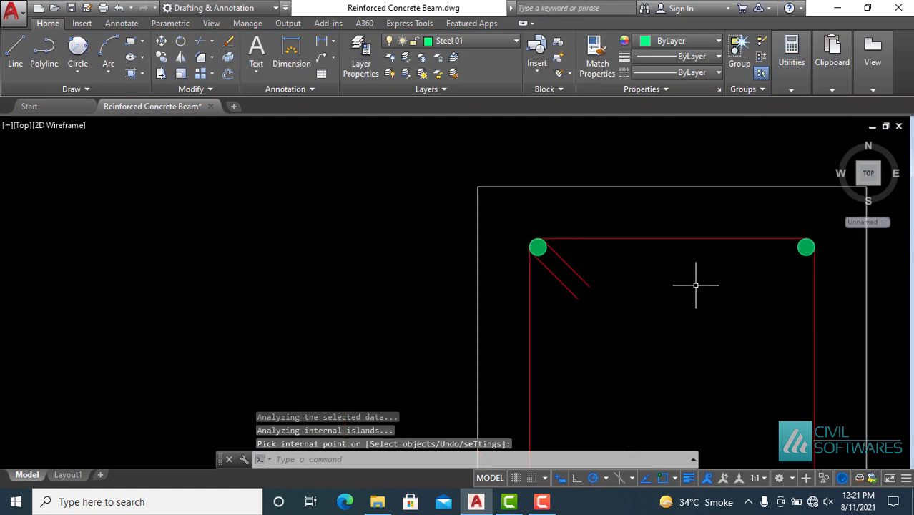
scroll(695, 284, "down", 3)
mouse_move(700, 290)
middle_mouse_down()
mouse_move(687, 298)
mouse_move(577, 218)
middle_mouse_up()
scroll(570, 194, "down", 2)
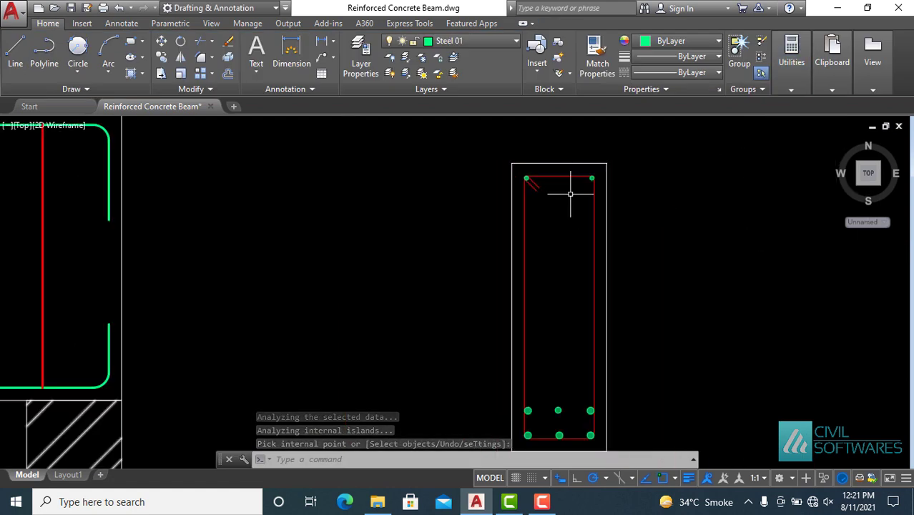
scroll(653, 285, "down", 2)
middle_click_drag(653, 285, 601, 273)
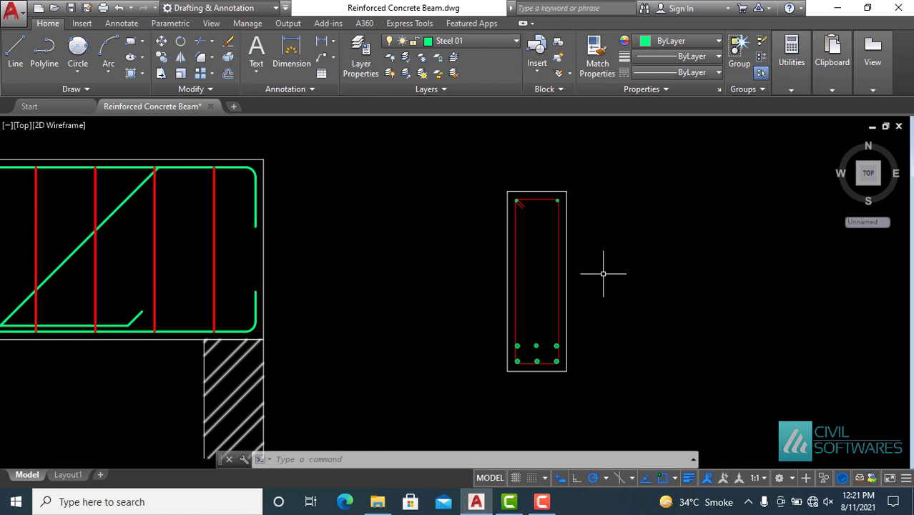
key("Escape")
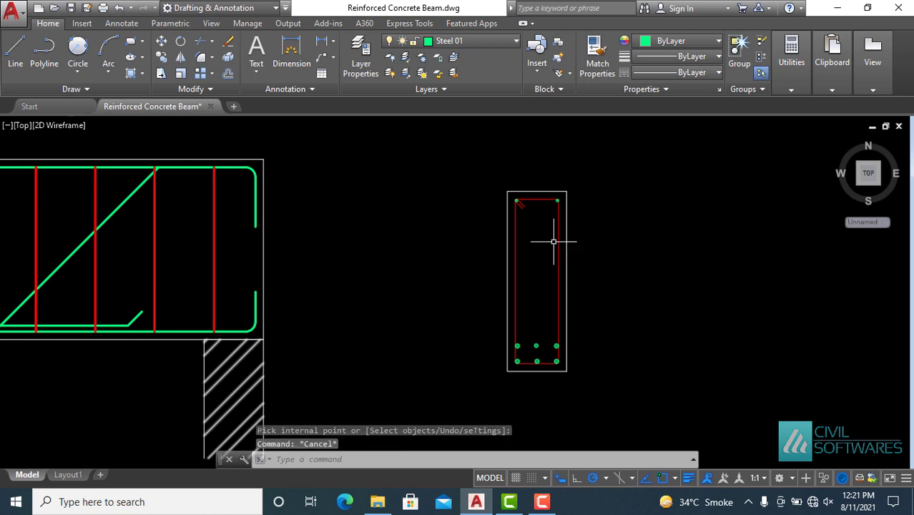
Step: Make DIM the current layer and dimension the cross-section's top width as 300
left_click(479, 43)
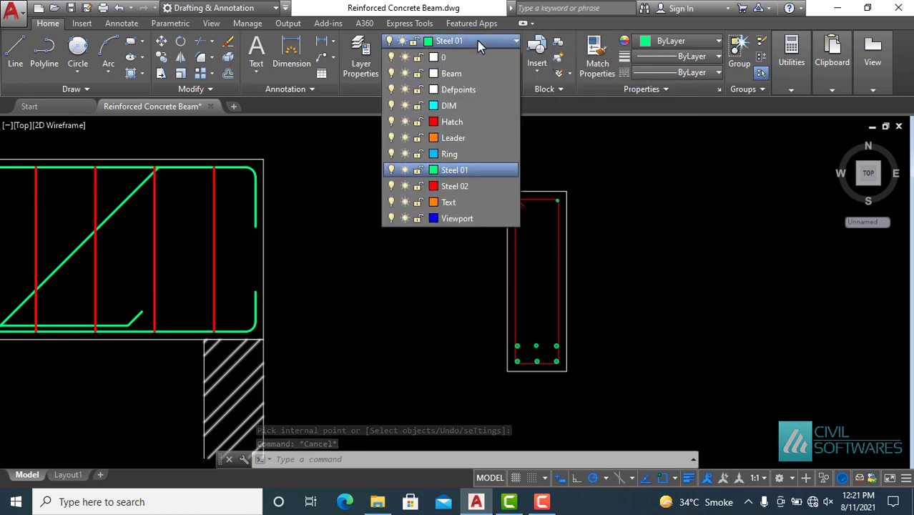
left_click(447, 105)
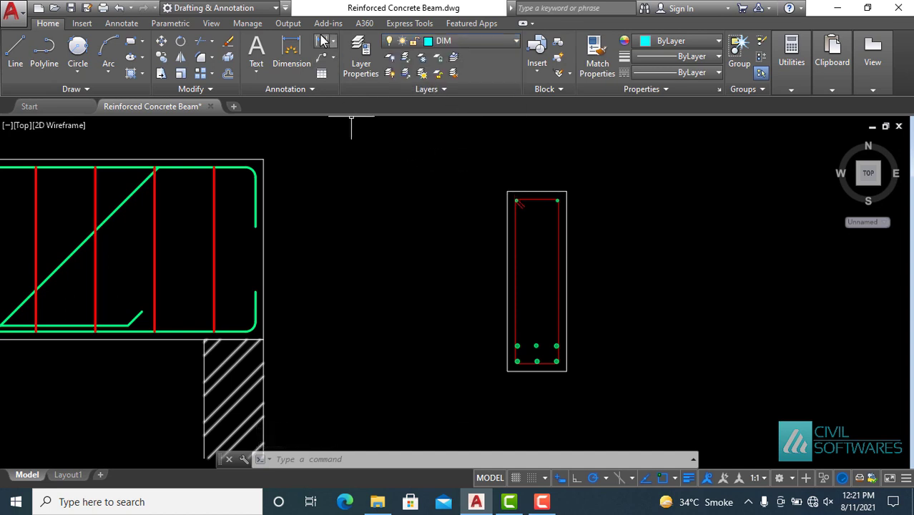
left_click(321, 42)
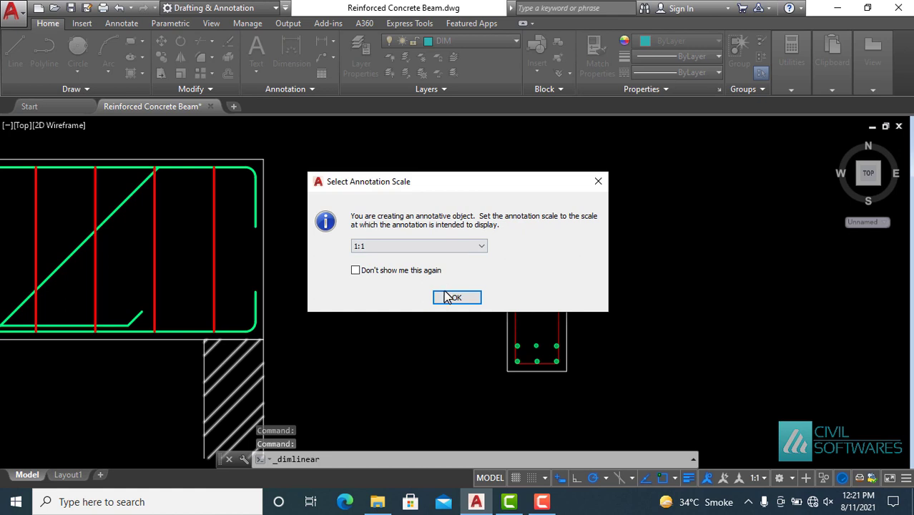
left_click(449, 299)
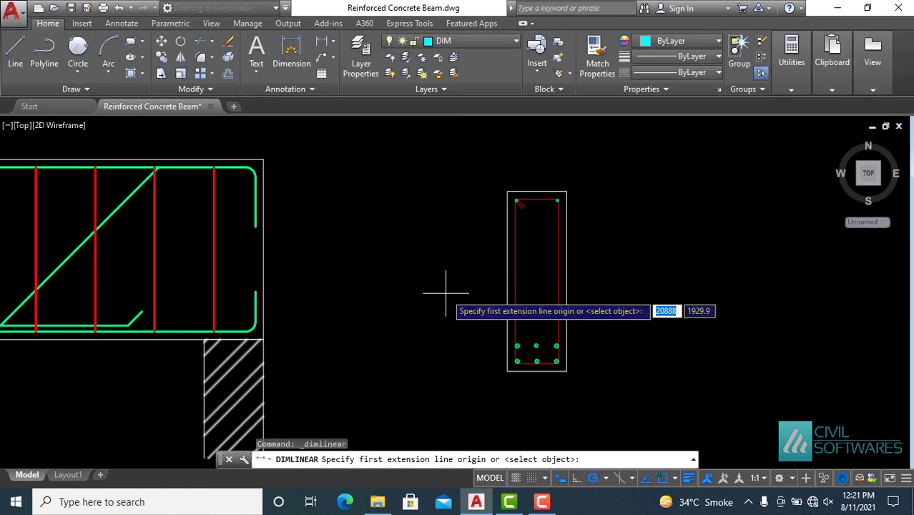
left_click(508, 191)
left_click(567, 191)
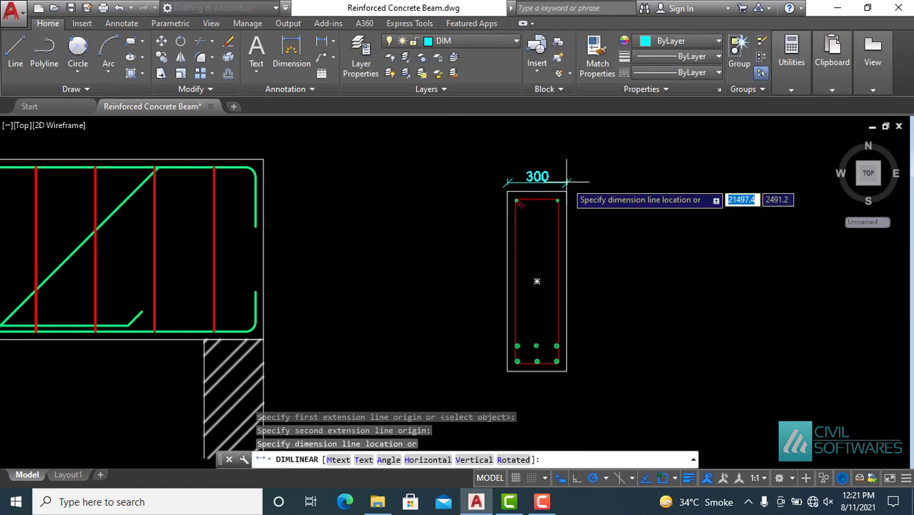
left_click(567, 178)
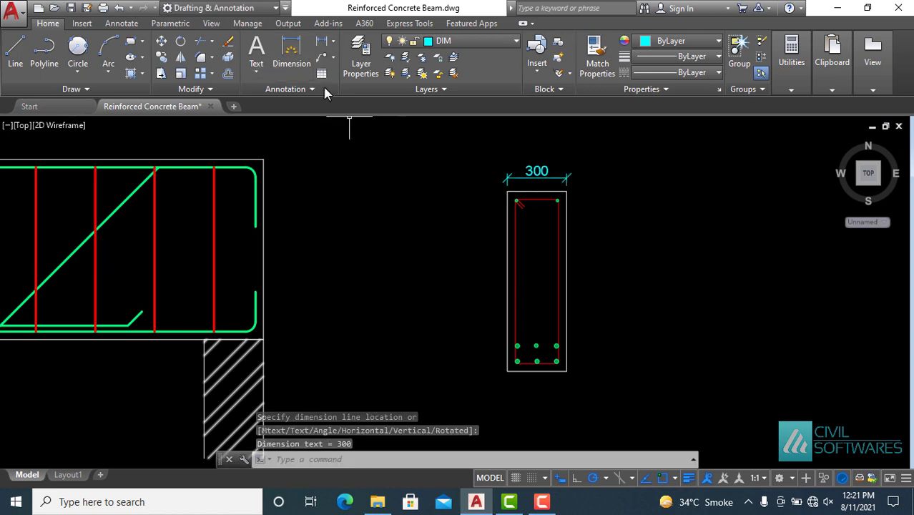
Step: Add the 910 height dimension along the section's left side
key("Return")
left_click(508, 193)
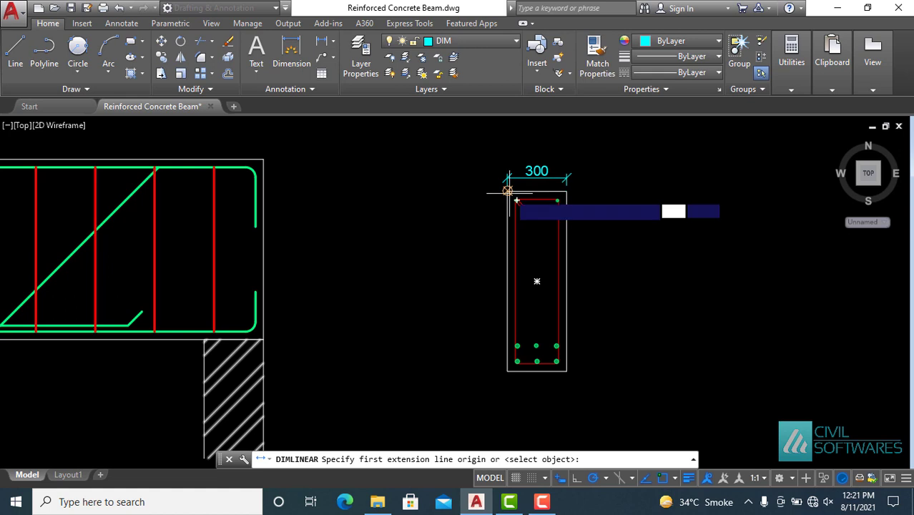
left_click(507, 371)
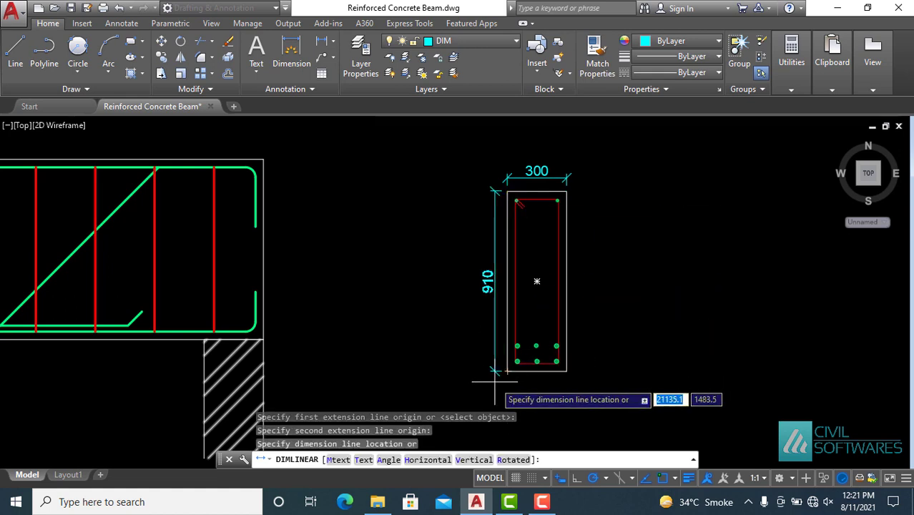
left_click(492, 386)
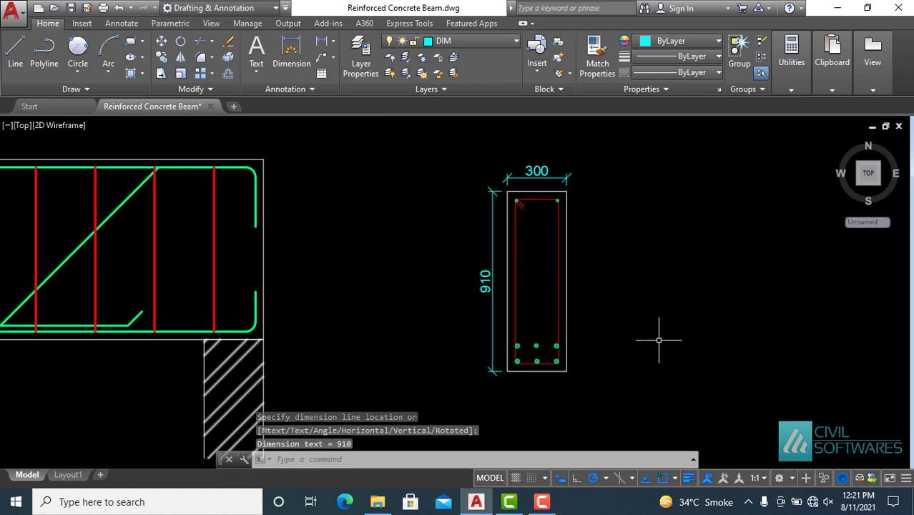
middle_click_drag(659, 336, 563, 327)
scroll(492, 193, "up", 4)
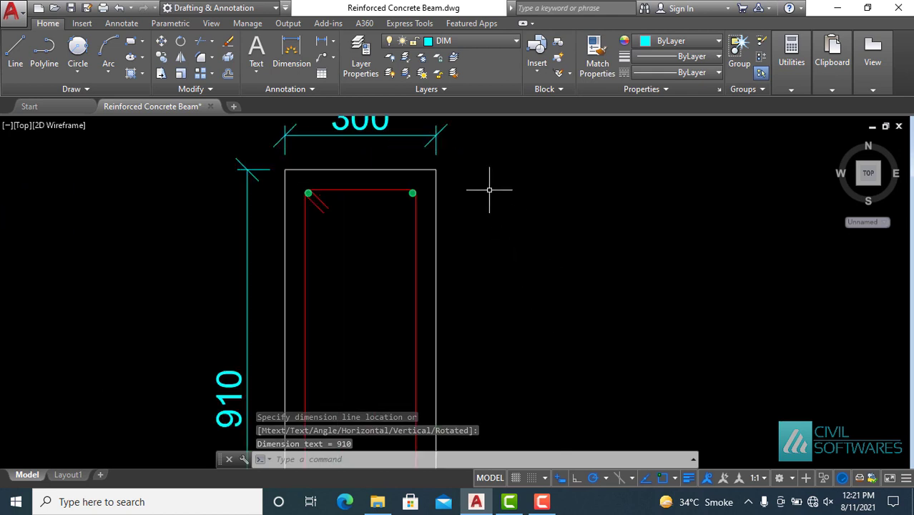
Step: On the Leader layer, add a multileader to the top-right bar labelled '2 - #13'
left_click(465, 43)
left_click(457, 145)
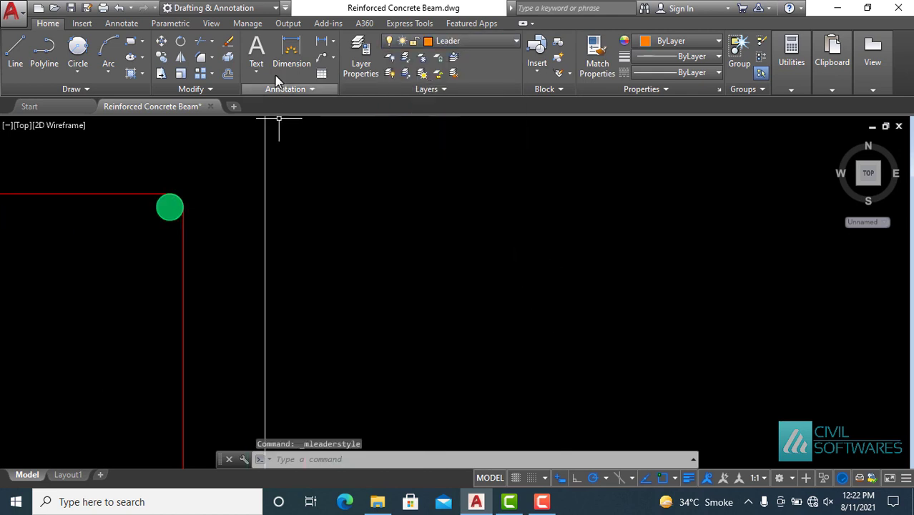
left_click(324, 57)
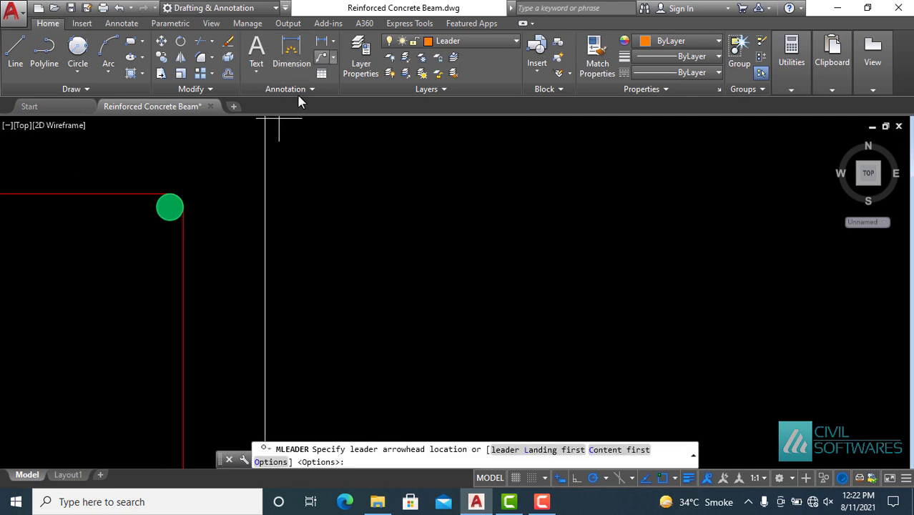
left_click(183, 207)
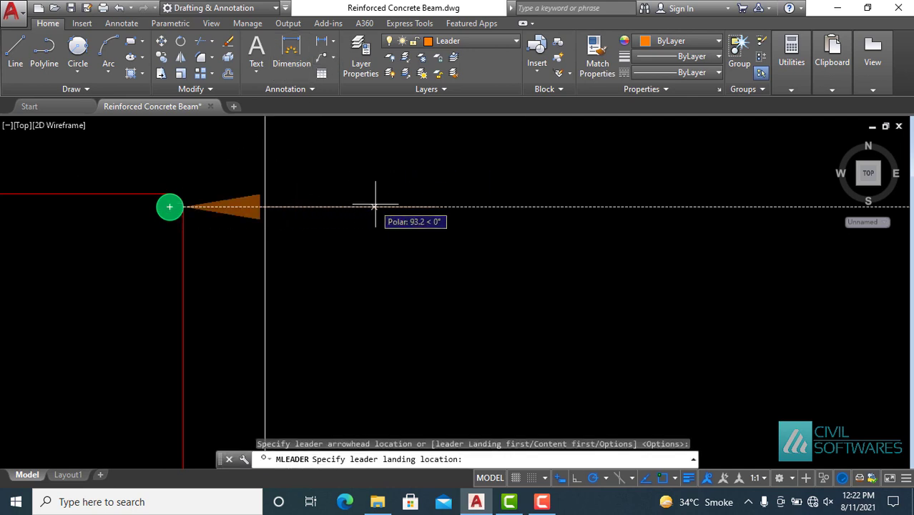
left_click(549, 206)
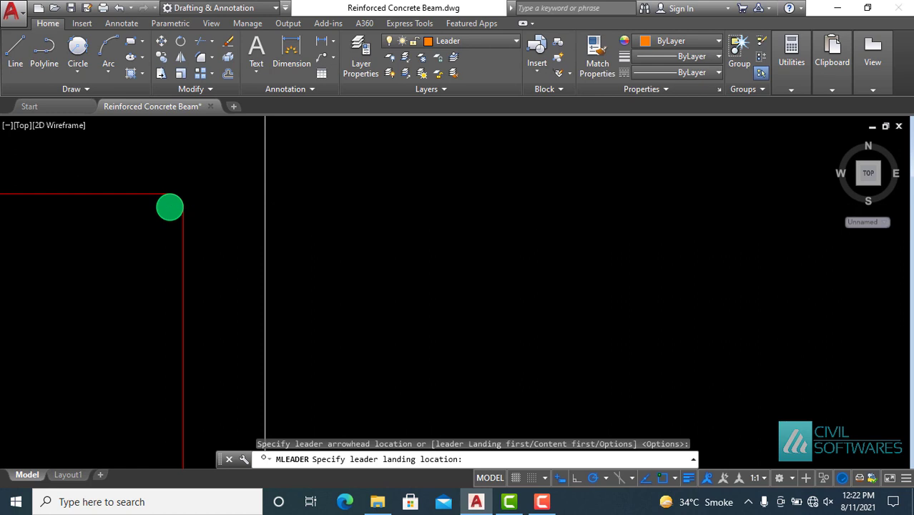
type("2")
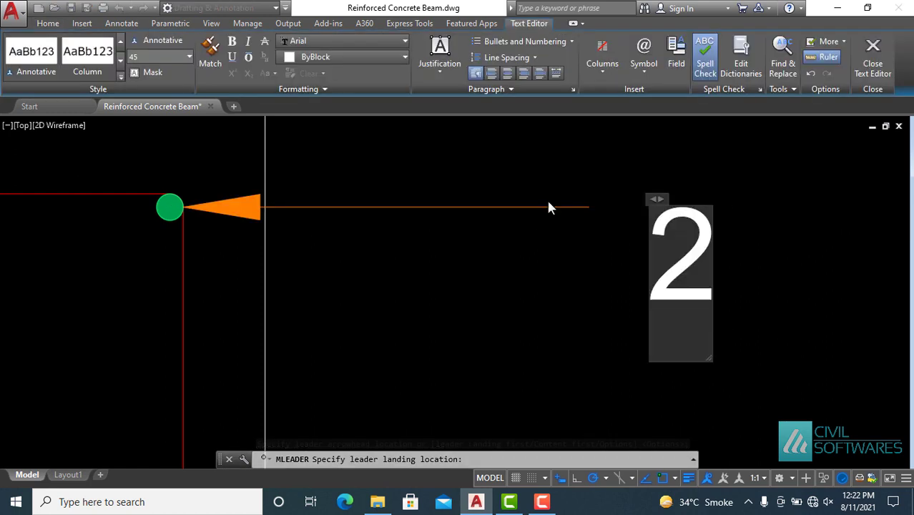
type(" -")
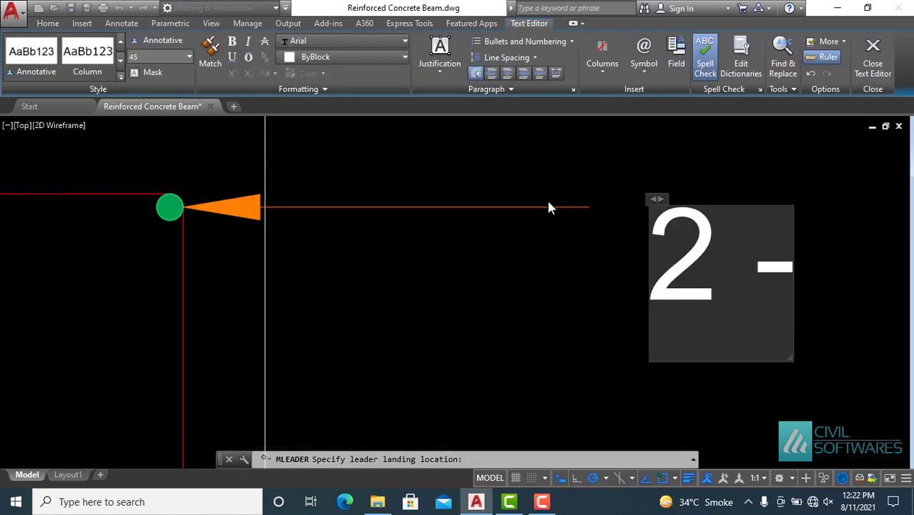
type(" #")
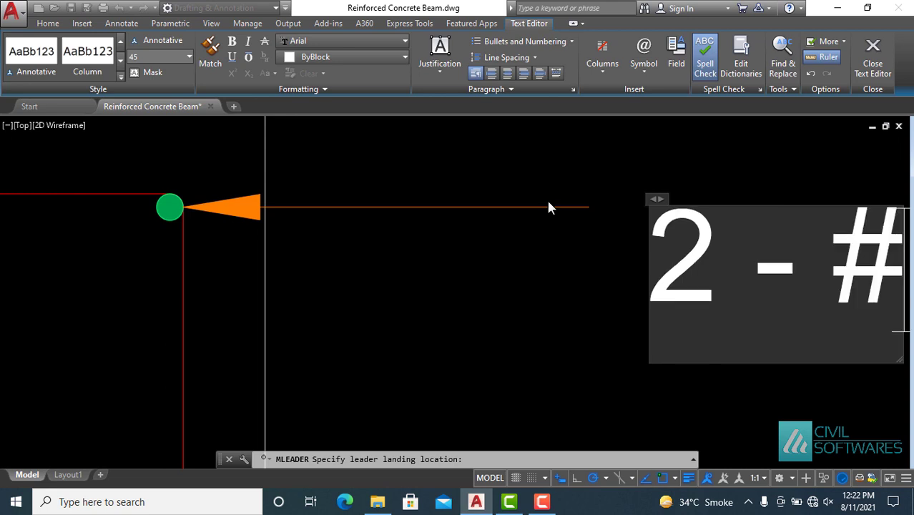
type(" 13")
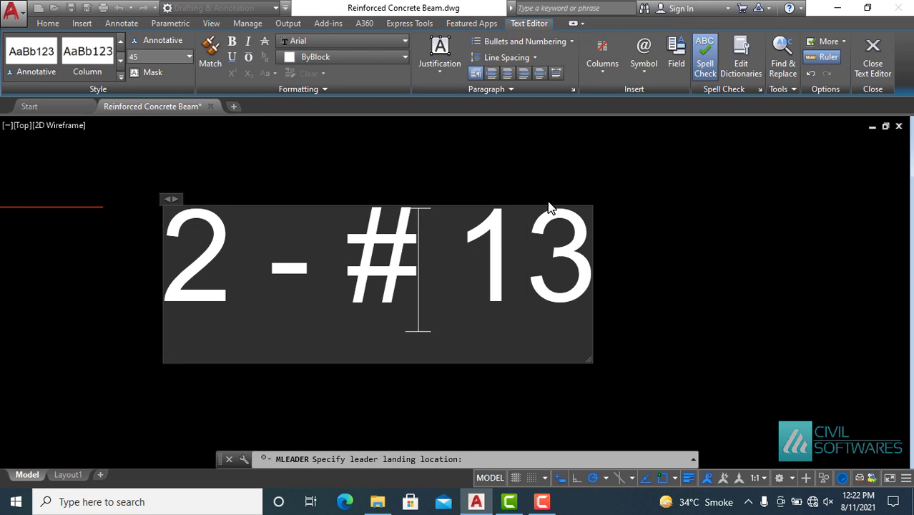
key("Delete")
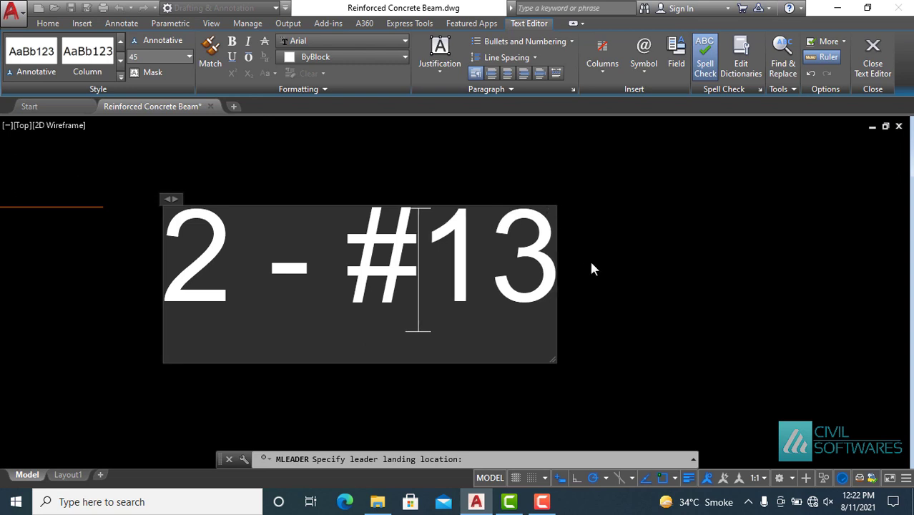
left_click(590, 268)
middle_click_drag(452, 326, 482, 264)
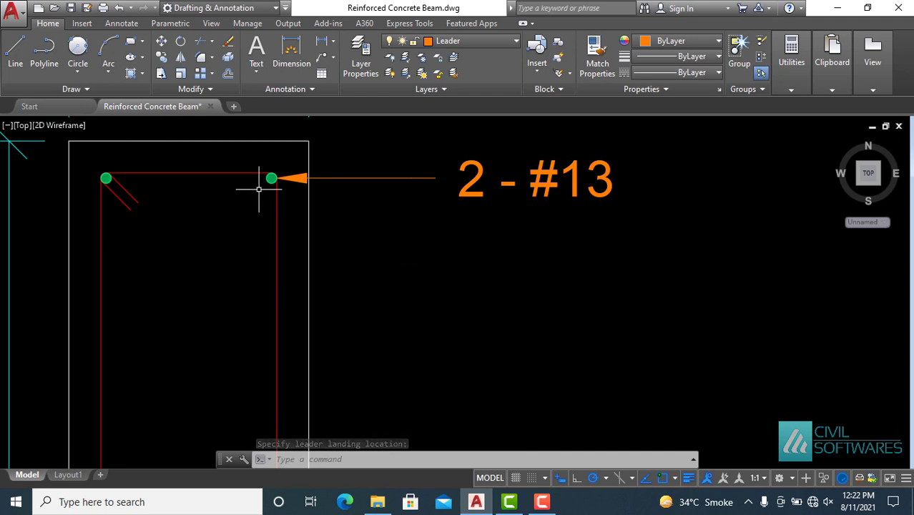
Step: Copy the 2 - #13 leader down to mid-height of the right stirrup leg
left_click(291, 179)
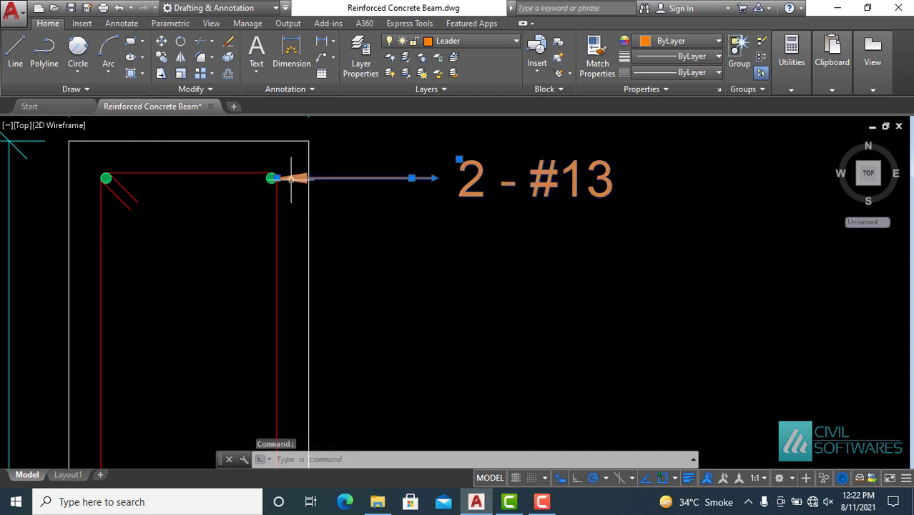
left_click(162, 58)
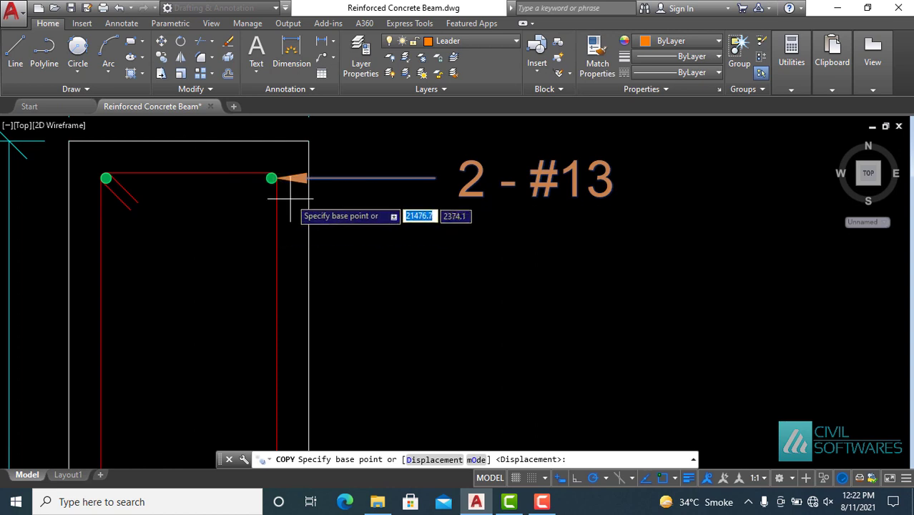
left_click(272, 178)
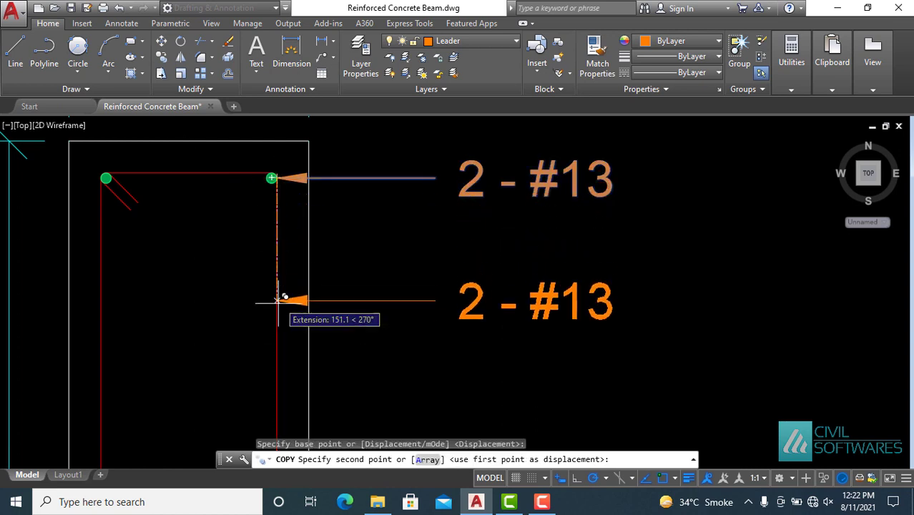
scroll(279, 334, "down", 3)
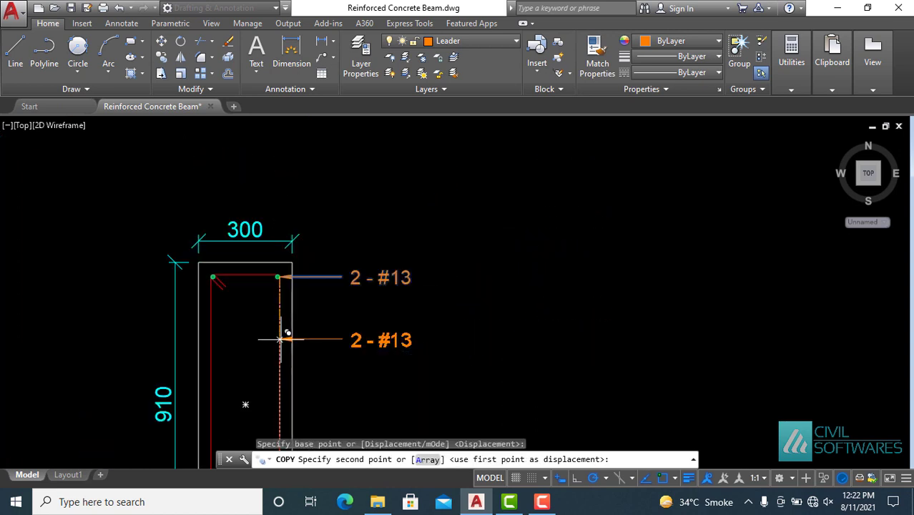
left_click(280, 405)
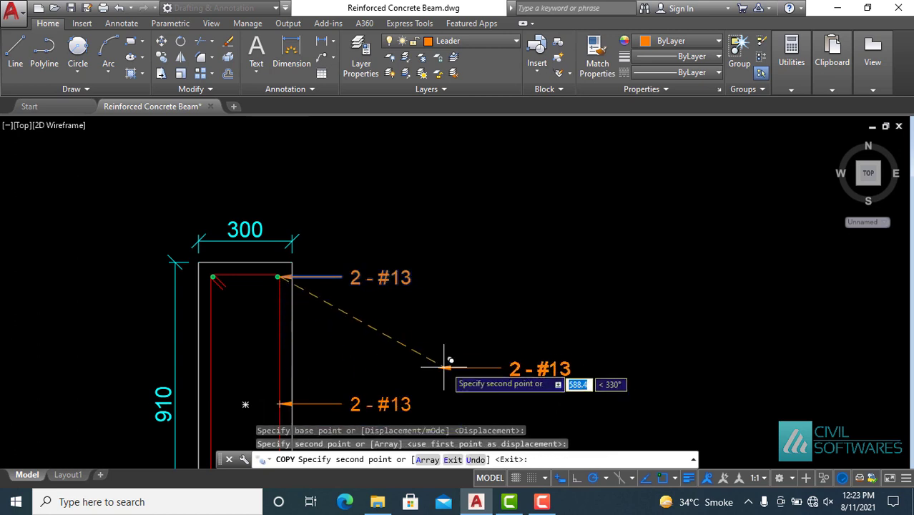
key("Escape")
scroll(433, 271, "down", 3)
scroll(382, 320, "up", 3)
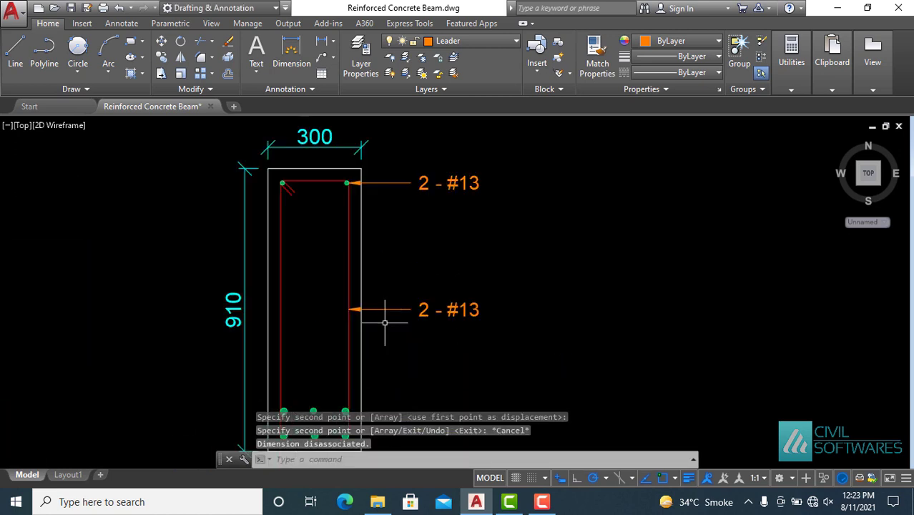
scroll(433, 317, "up", 3)
left_click(494, 295)
Step: Change the lower leader's text to '#10@300mm c/c'
double_click(493, 295)
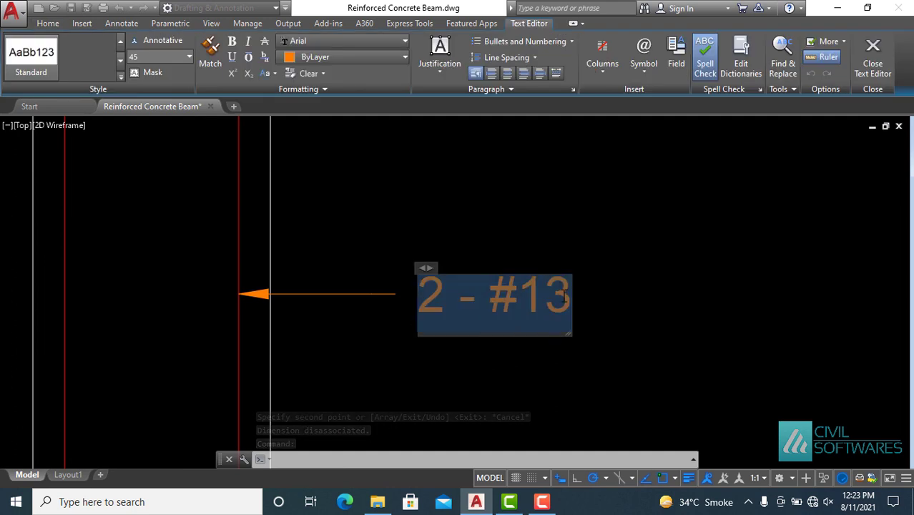
type("#")
type("1")
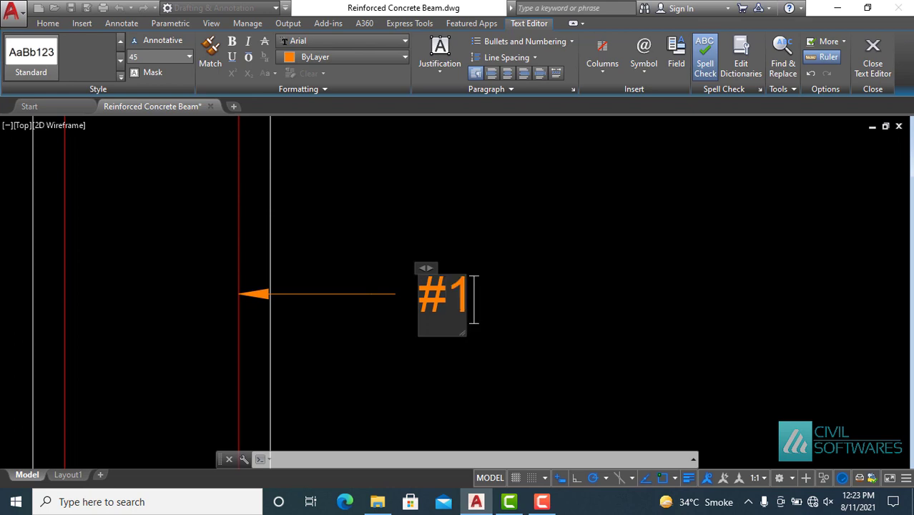
type("0@")
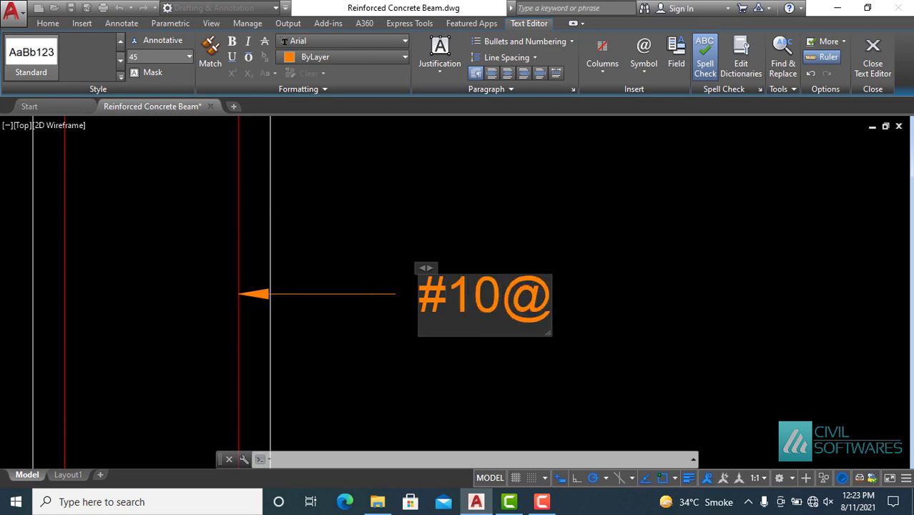
type("300")
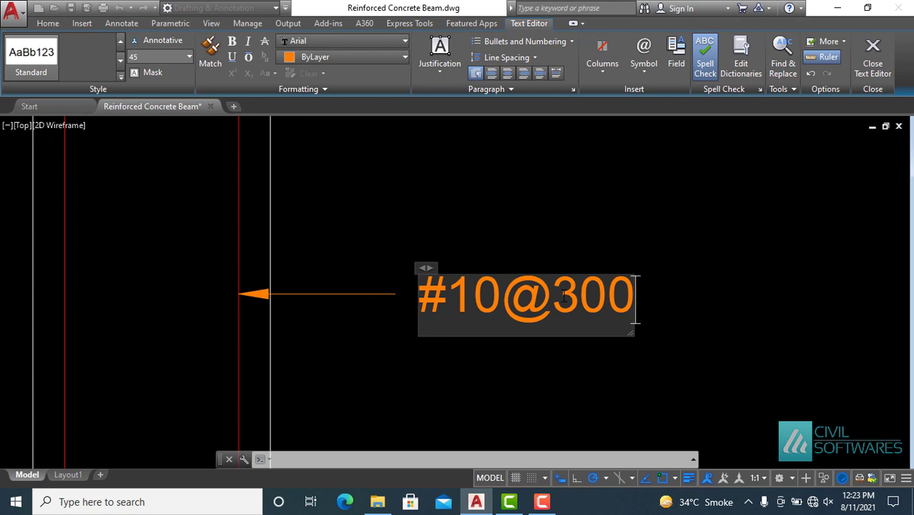
type("mm")
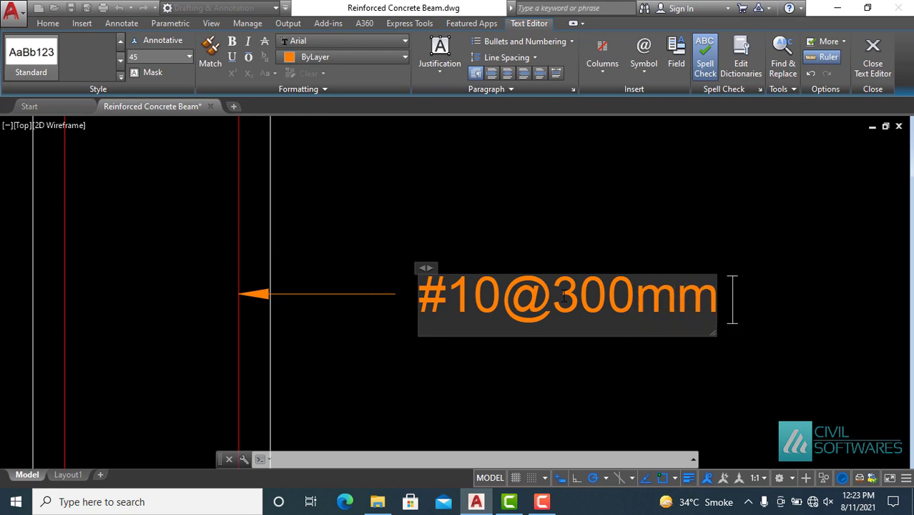
type(" c/c")
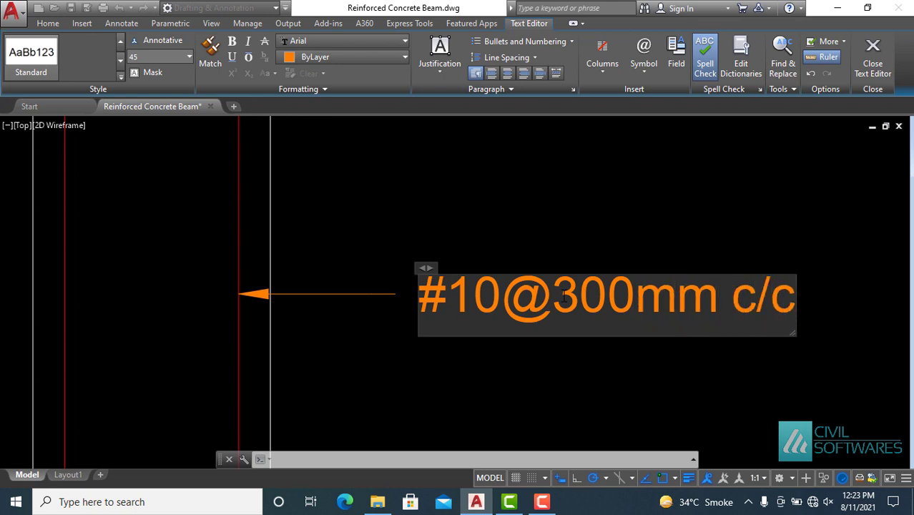
left_click(576, 230)
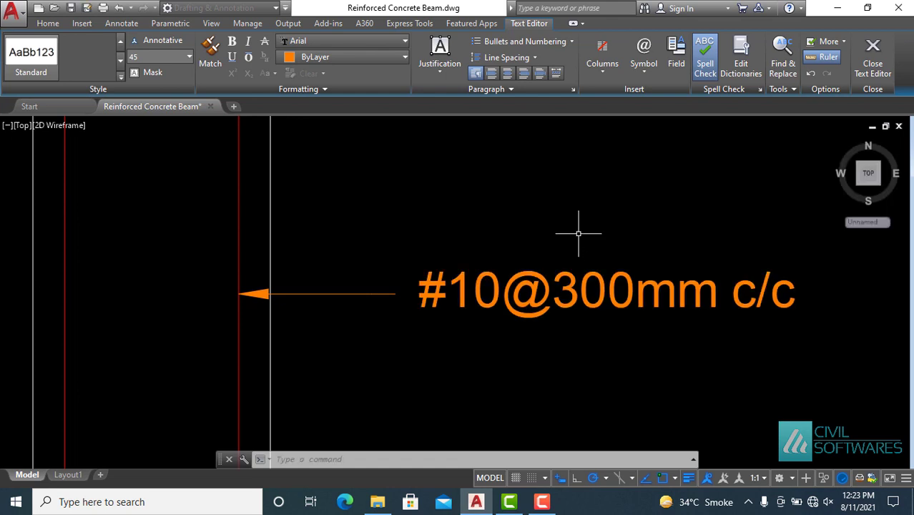
scroll(562, 198, "down", 4)
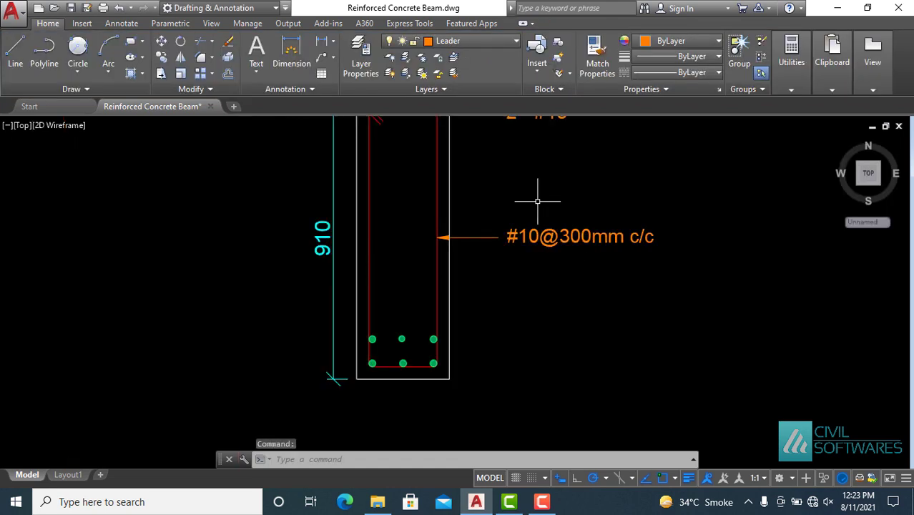
middle_click_drag(536, 196, 542, 226)
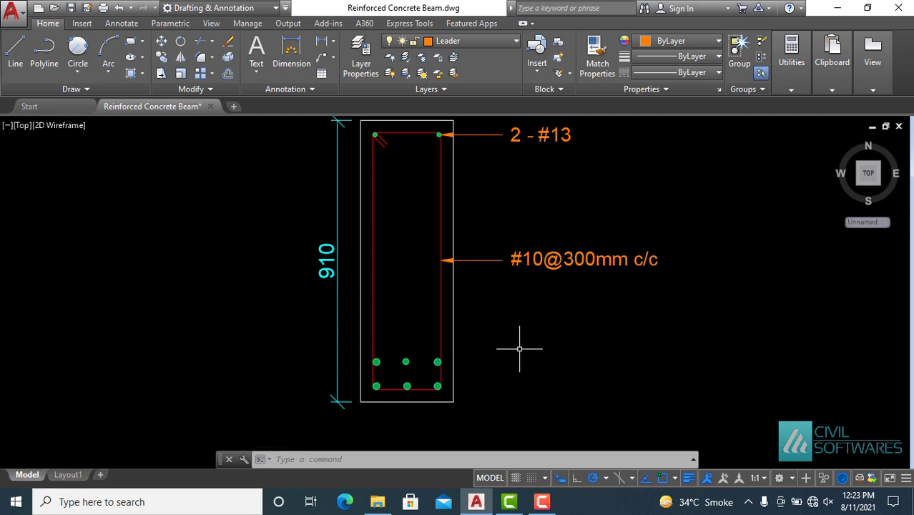
scroll(485, 380, "up", 3)
scroll(487, 385, "up", 1)
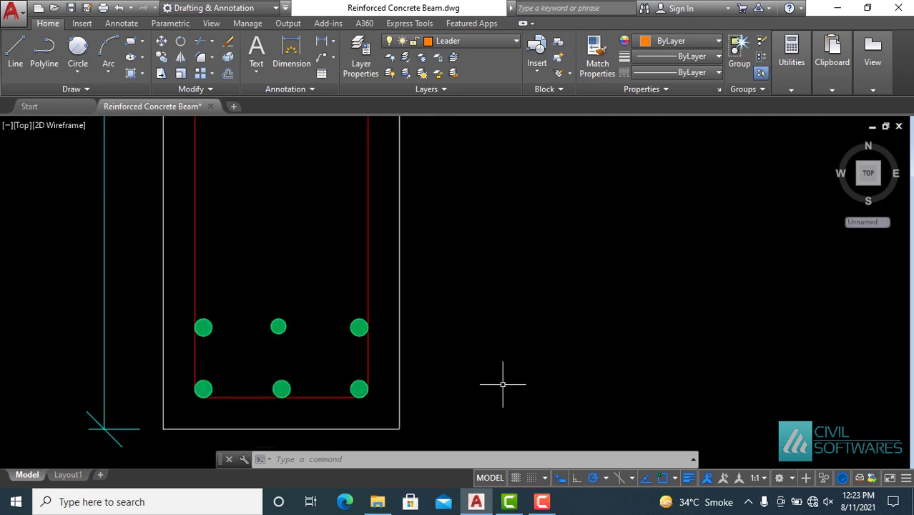
scroll(495, 379, "down", 3)
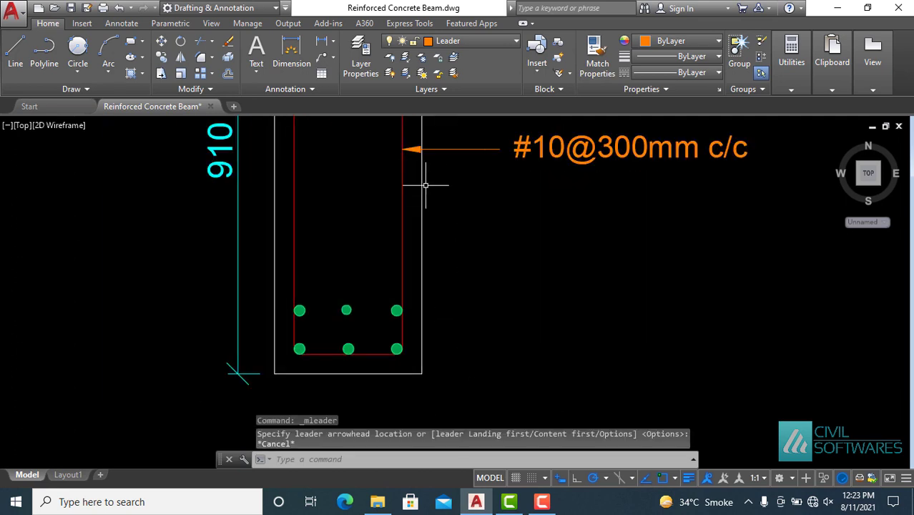
Step: Copy the #10@300mm c/c leader down to the bottom row of bars
left_click(409, 149)
left_click(162, 57)
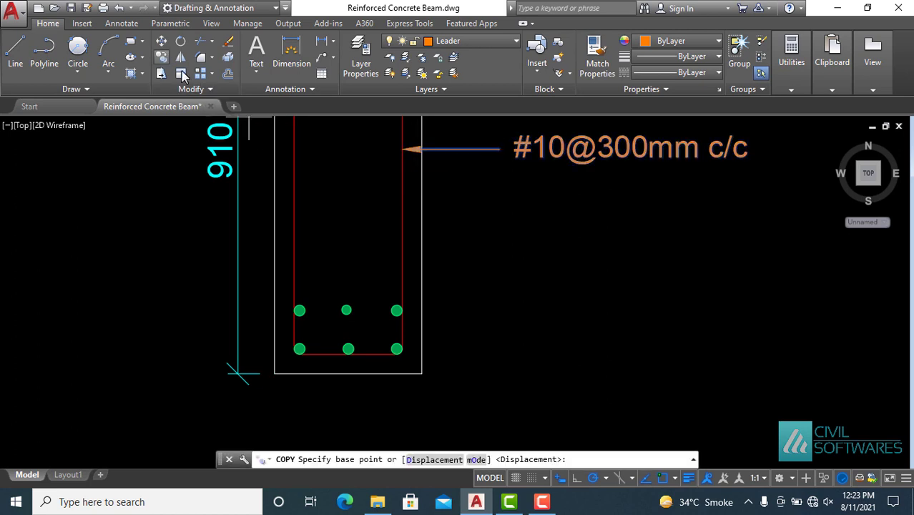
left_click(402, 149)
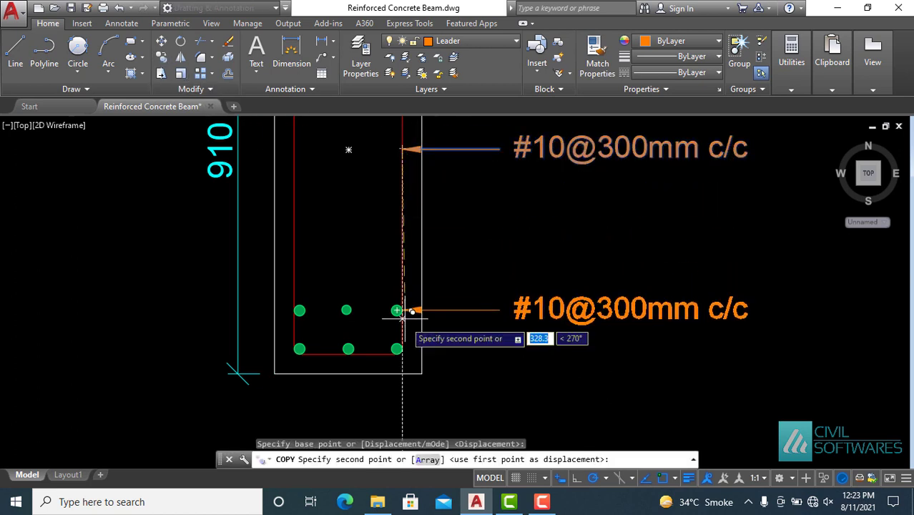
left_click(401, 348)
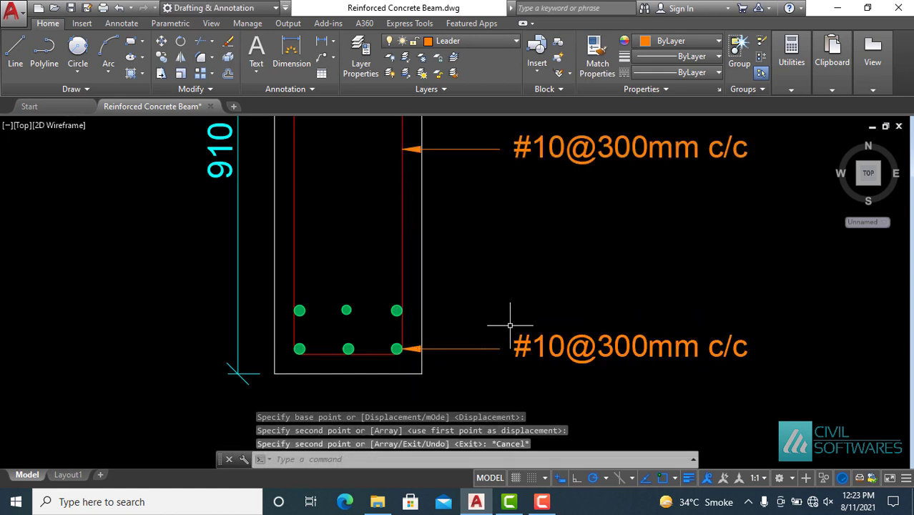
key("Escape")
Step: Retype the copied leader's text as '3 - #22'
double_click(576, 357)
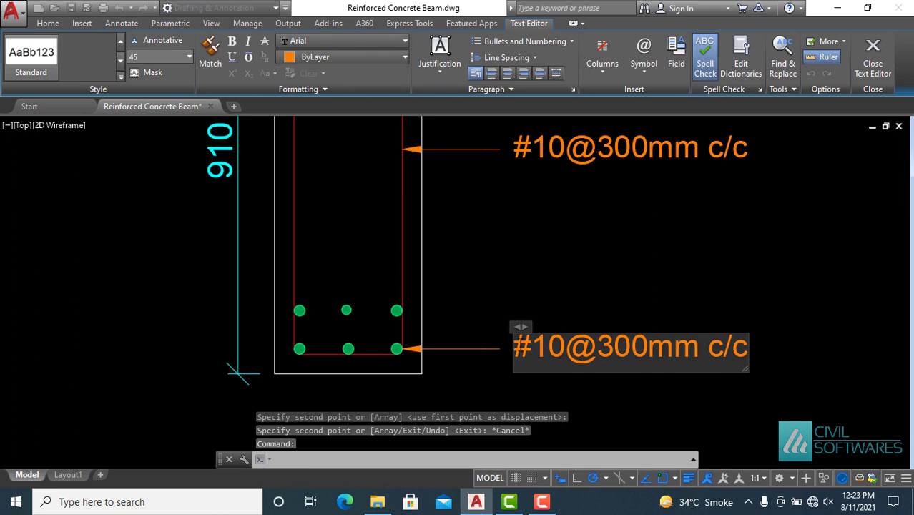
left_click_drag(513, 347, 749, 351)
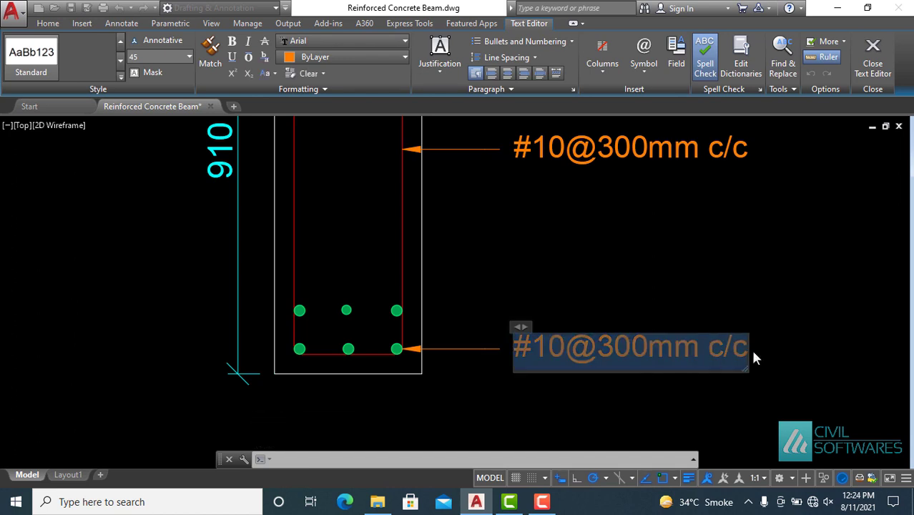
type("3 -")
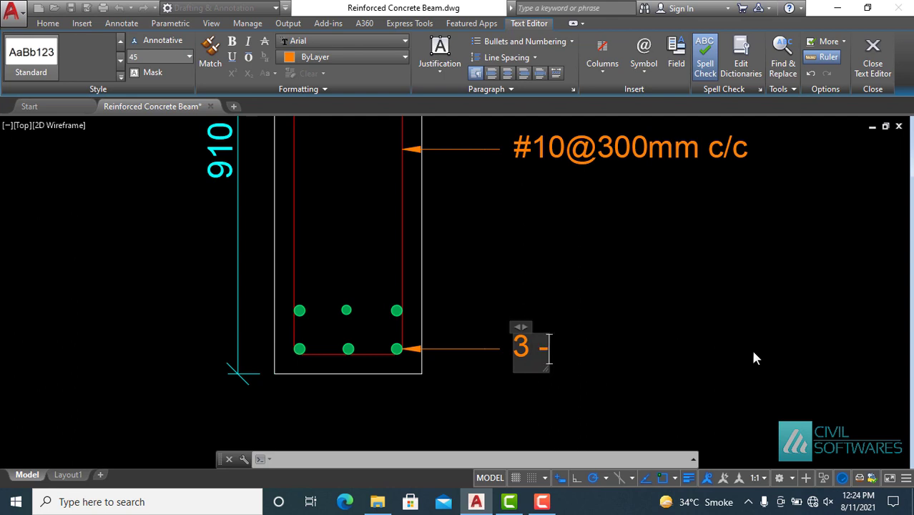
type(" #")
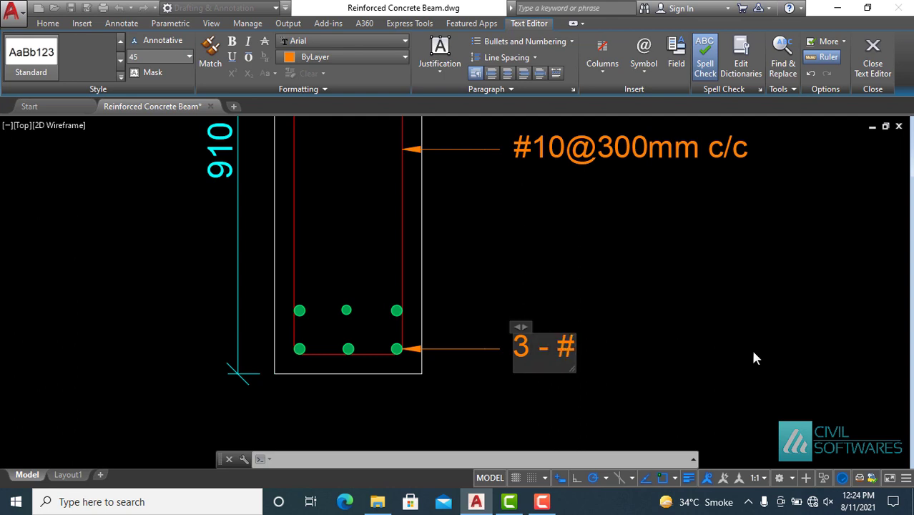
type("22")
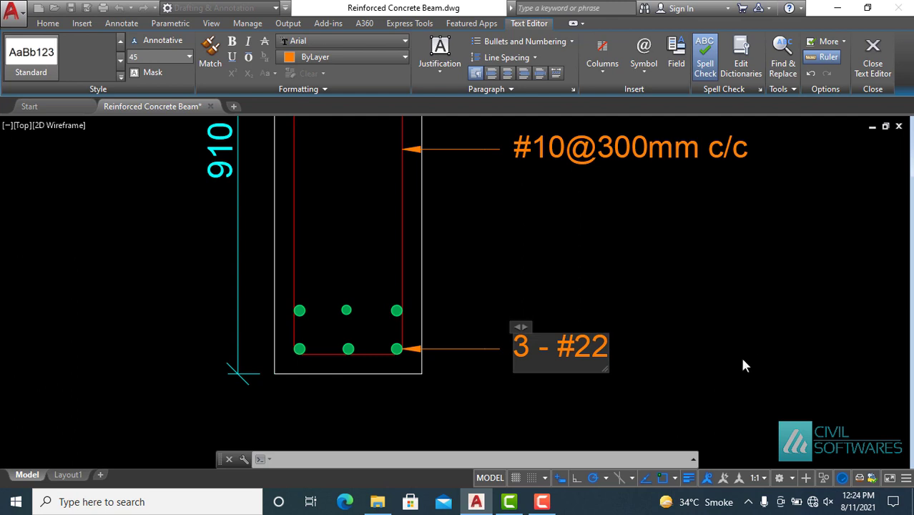
left_click(708, 361)
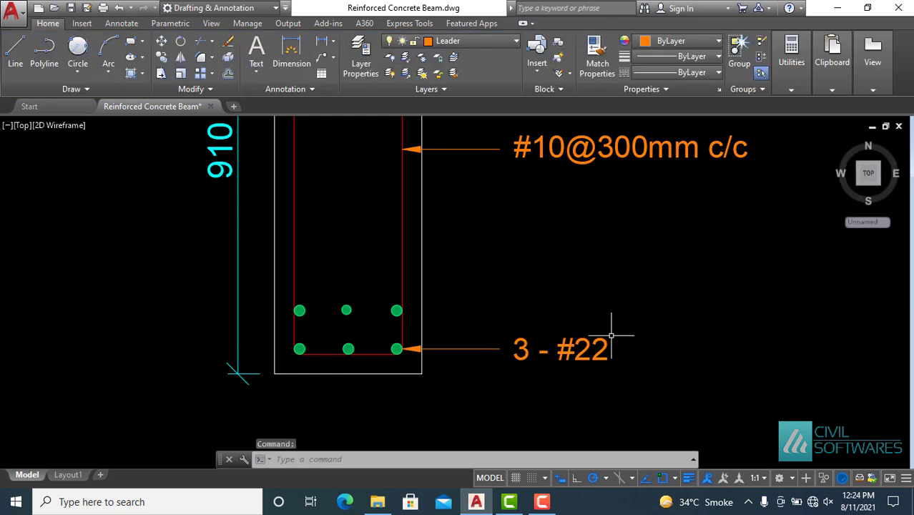
left_click(470, 348)
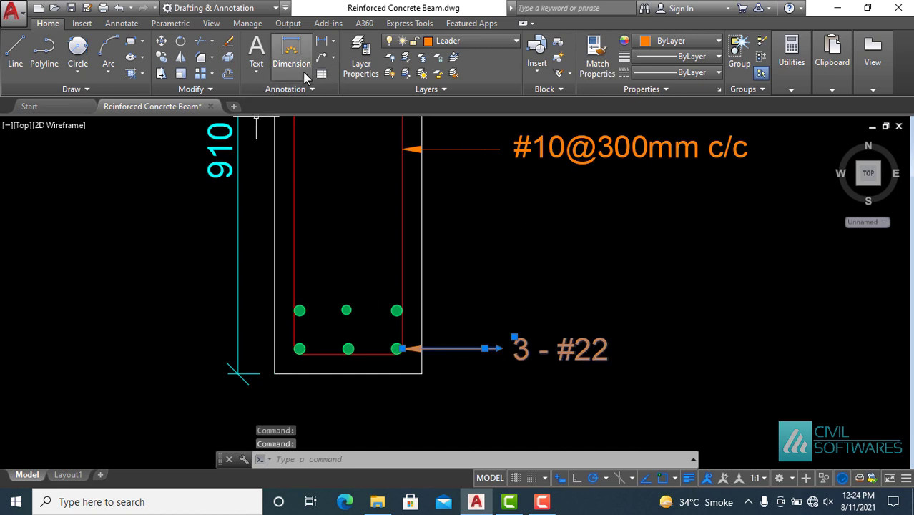
Step: Copy the 3 - #22 leader up to the upper row of bottom bars
left_click(319, 63)
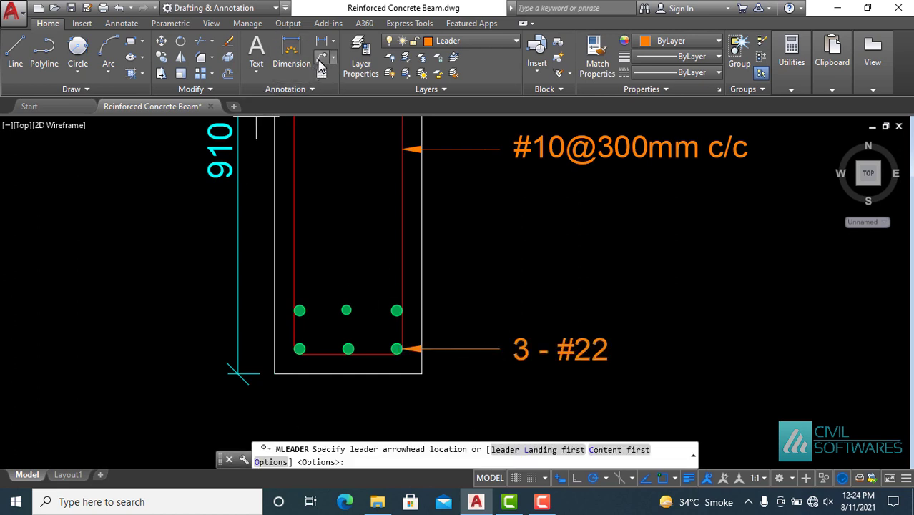
key("Escape")
left_click(573, 350)
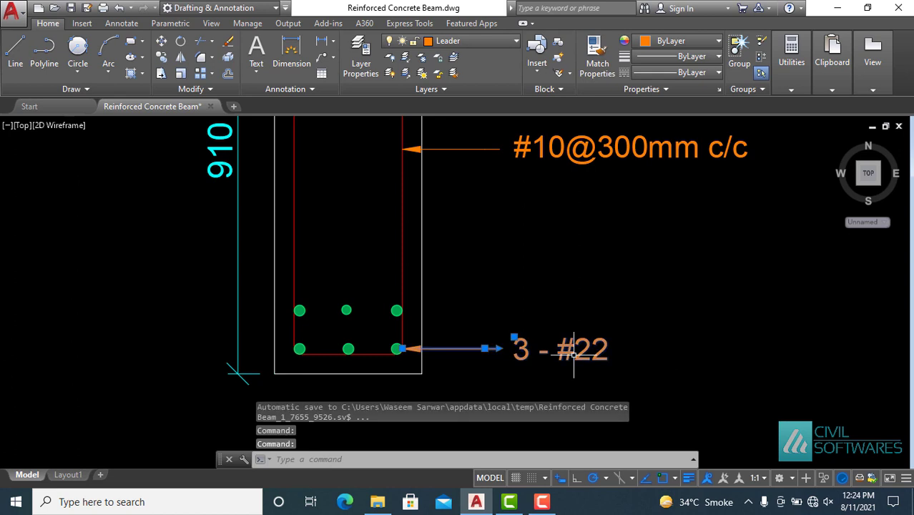
left_click(163, 57)
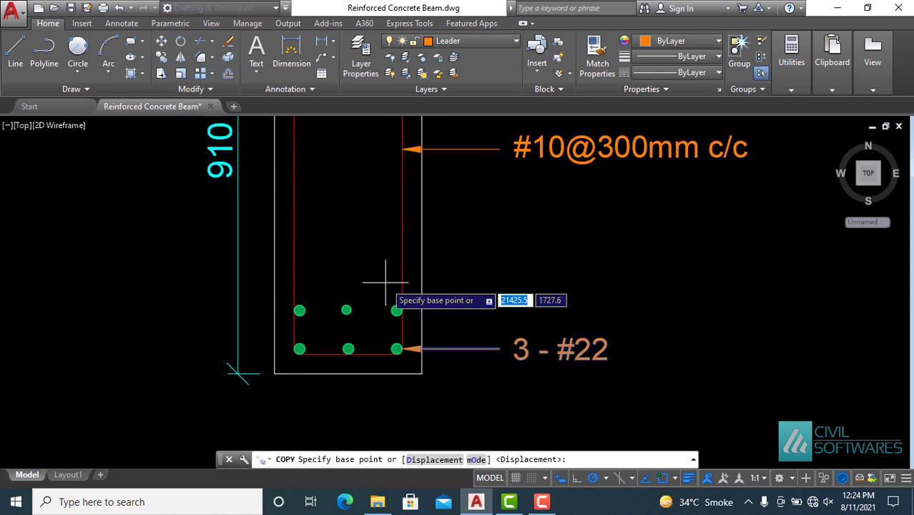
left_click(396, 348)
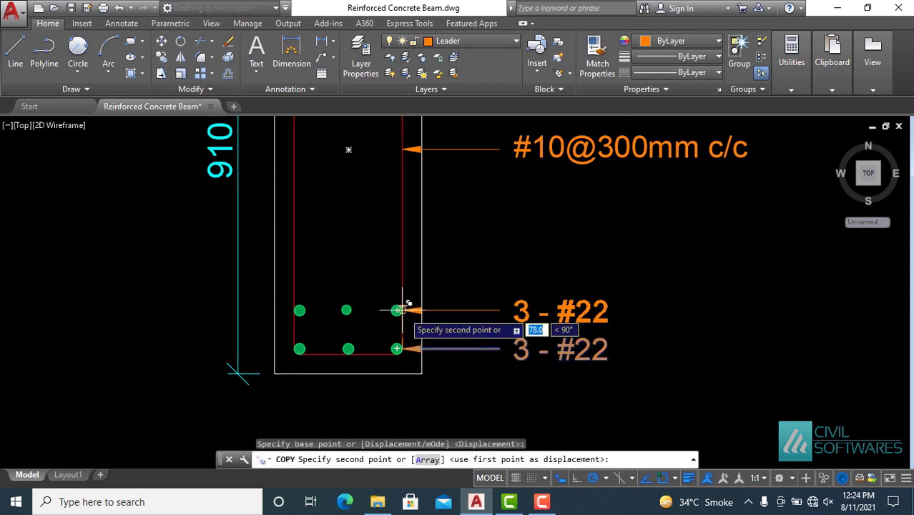
left_click(398, 310)
key("Escape")
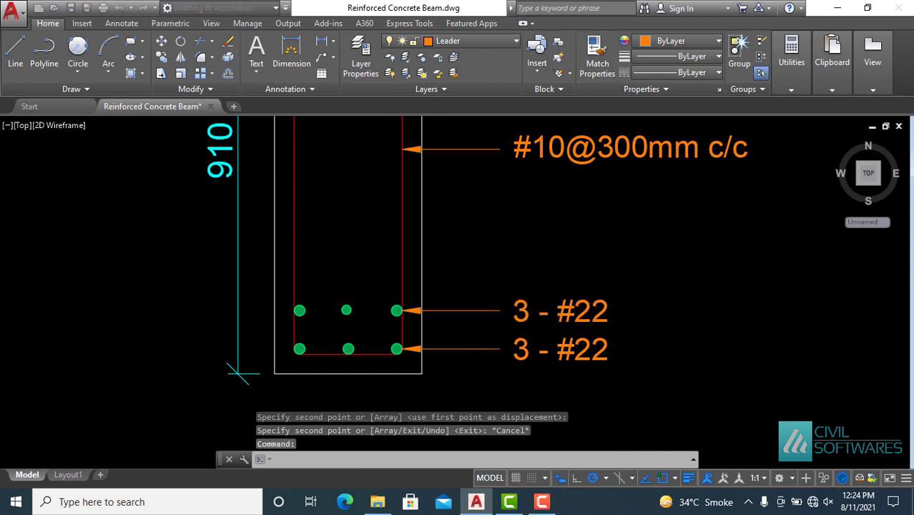
Step: Change the copy's leading 3 to 2 so it reads '2 - #22'
double_click(530, 311)
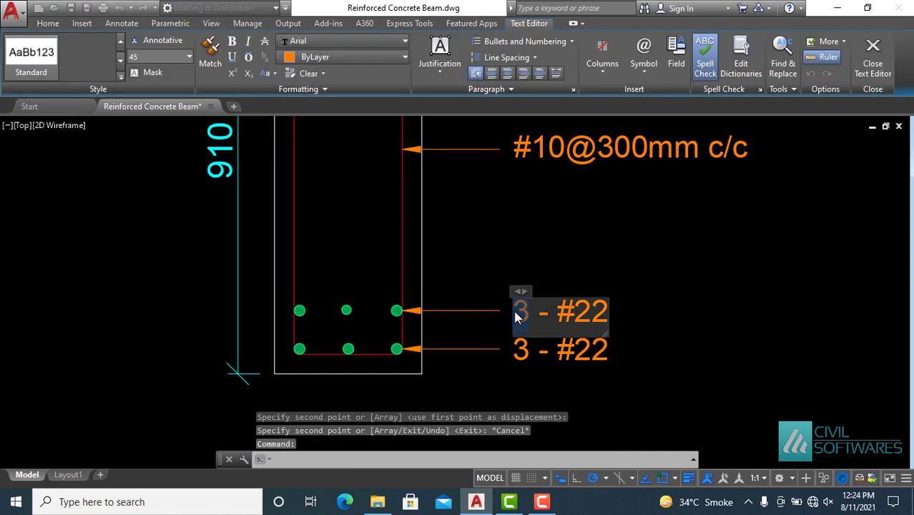
type("2")
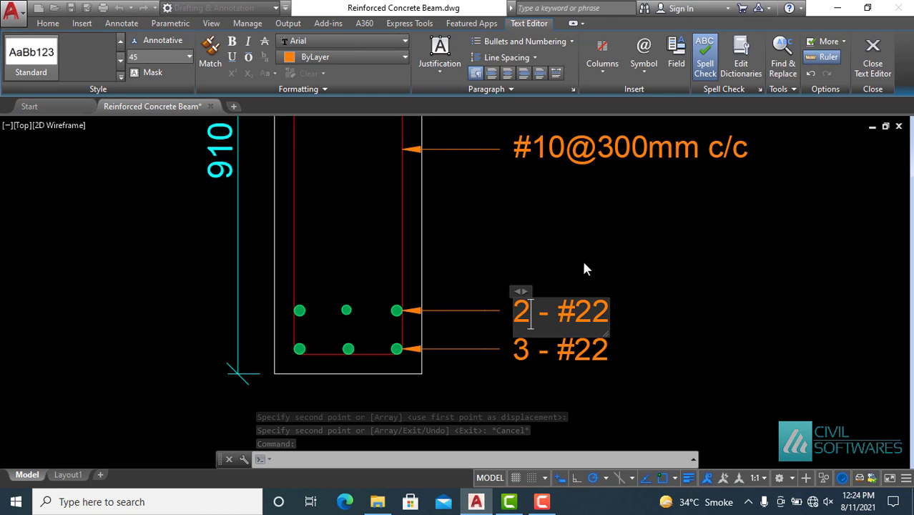
left_click(582, 259)
left_click(322, 57)
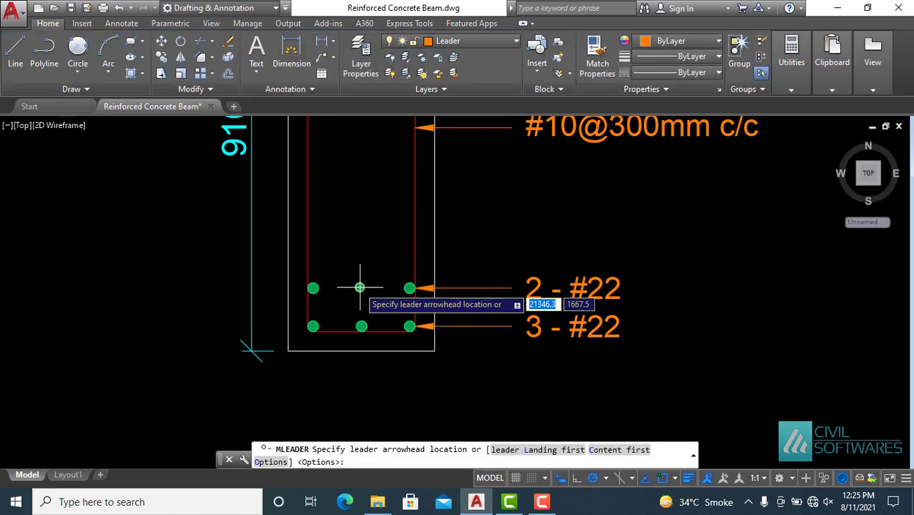
Step: Draw a leader from the middle upper bar, bending up and right, labelled '1 #19 Bent Up'
scroll(359, 288, "up", 4)
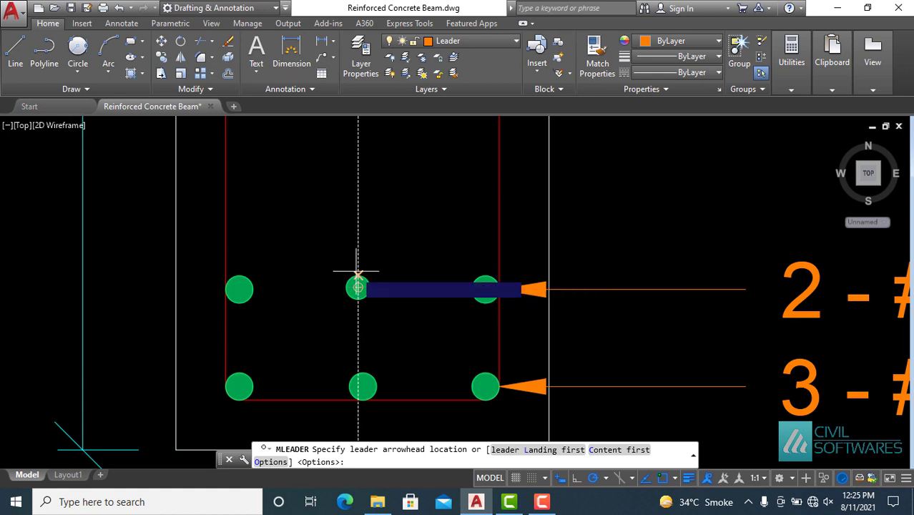
left_click(358, 275)
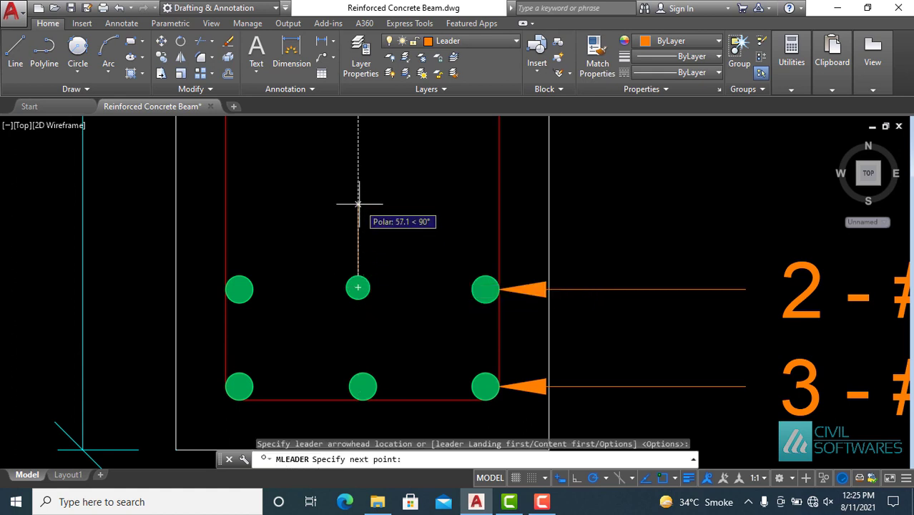
scroll(359, 182, "down", 4)
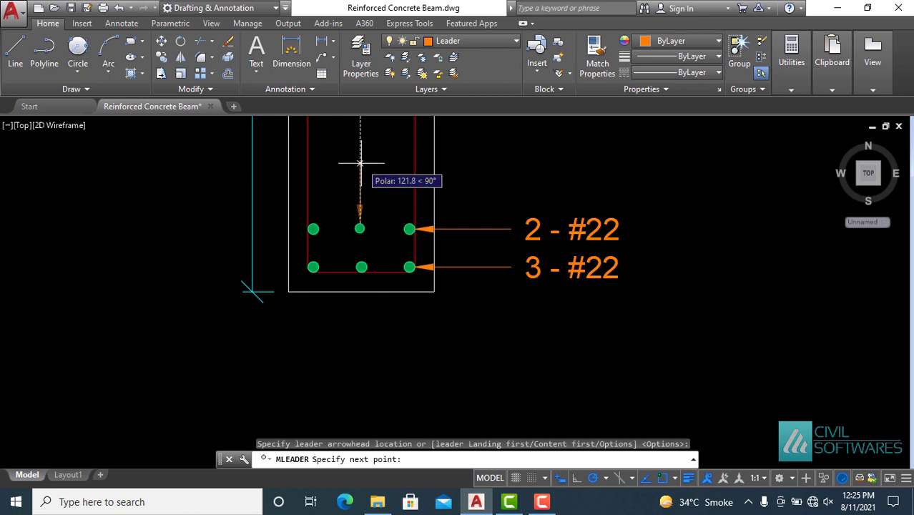
left_click(361, 158)
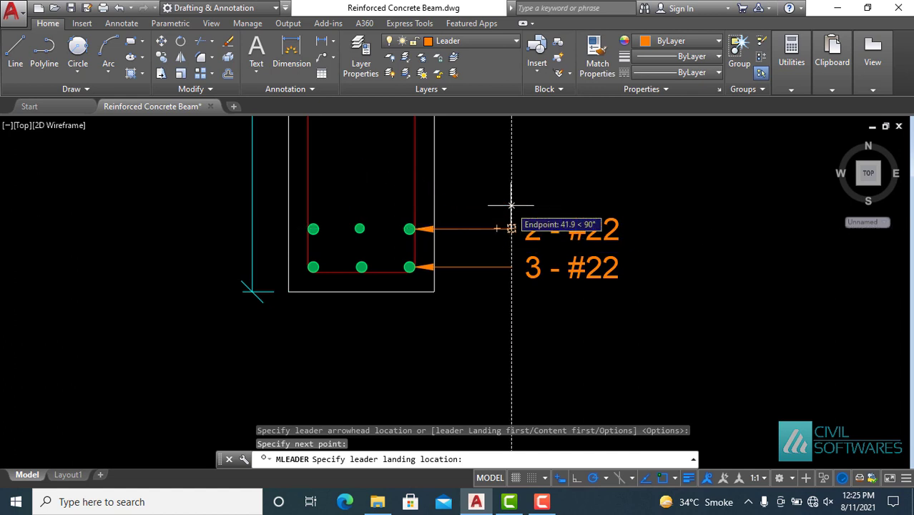
left_click(509, 163)
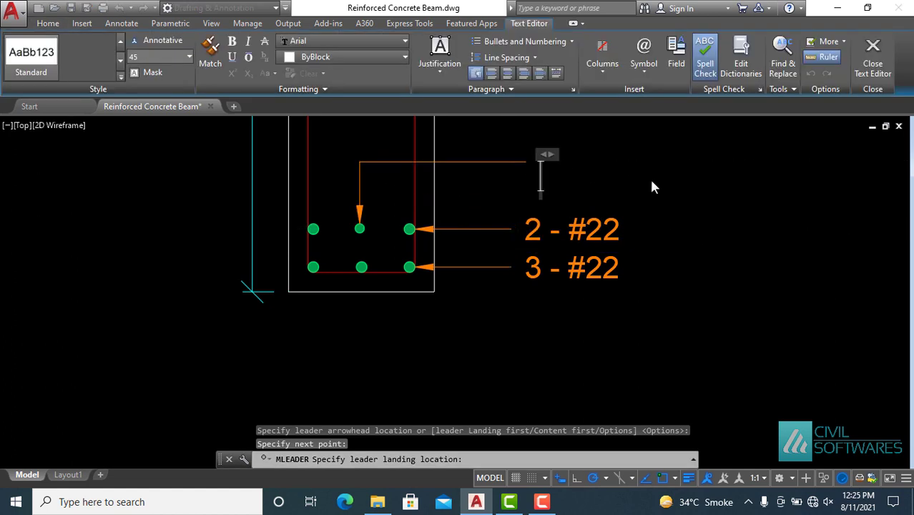
scroll(649, 178, "down", 2)
middle_click_drag(640, 183, 535, 282)
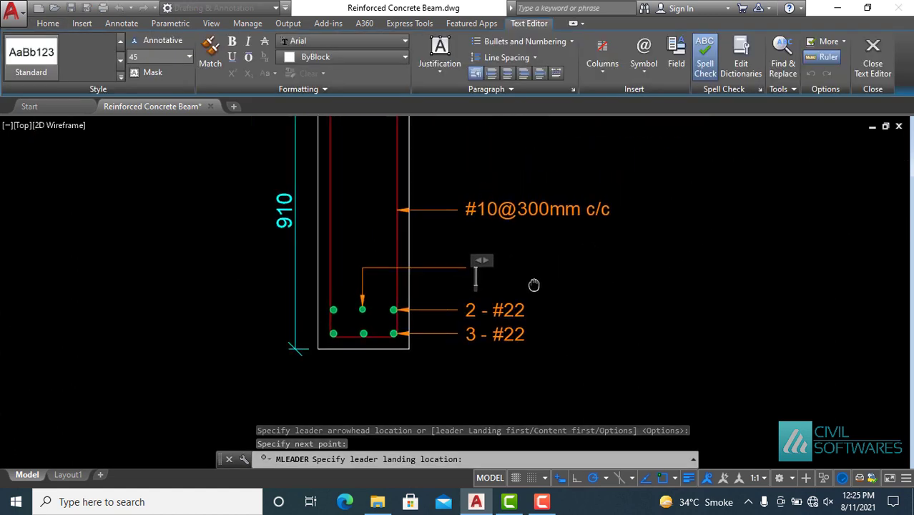
type("1 ")
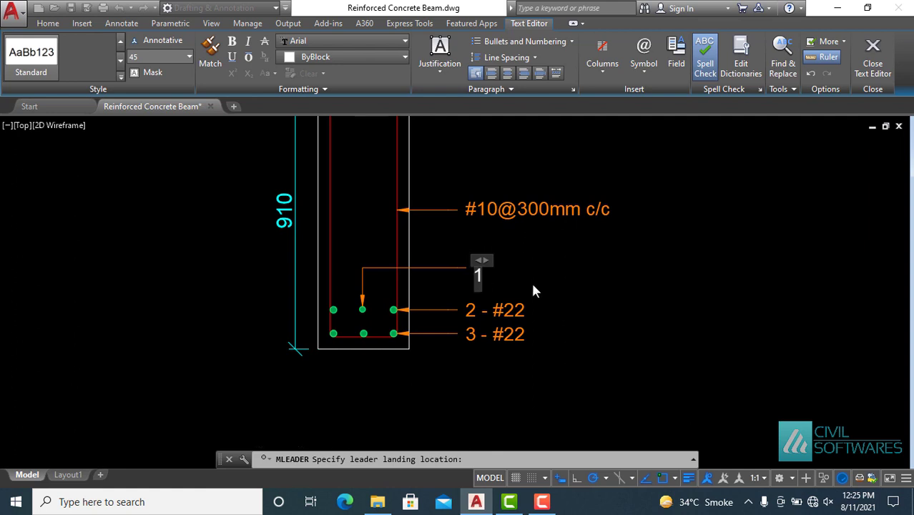
type("#")
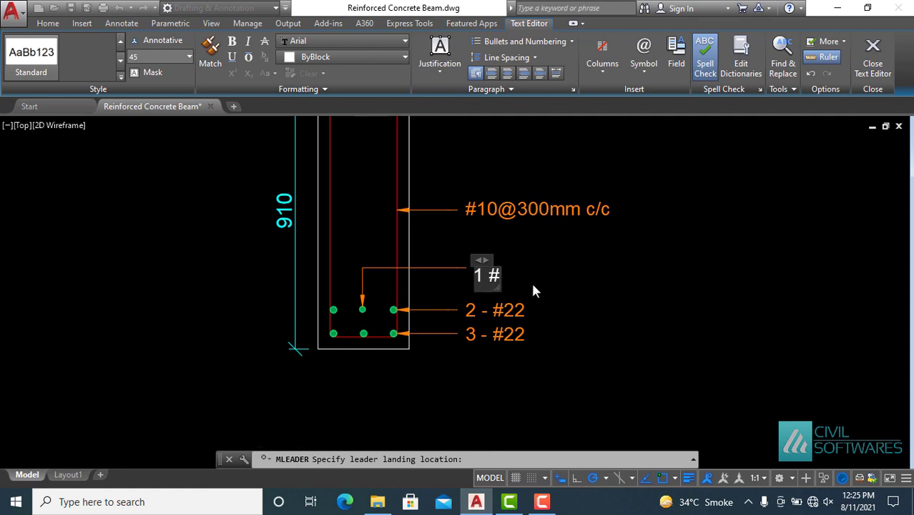
type("19")
type(" Ben")
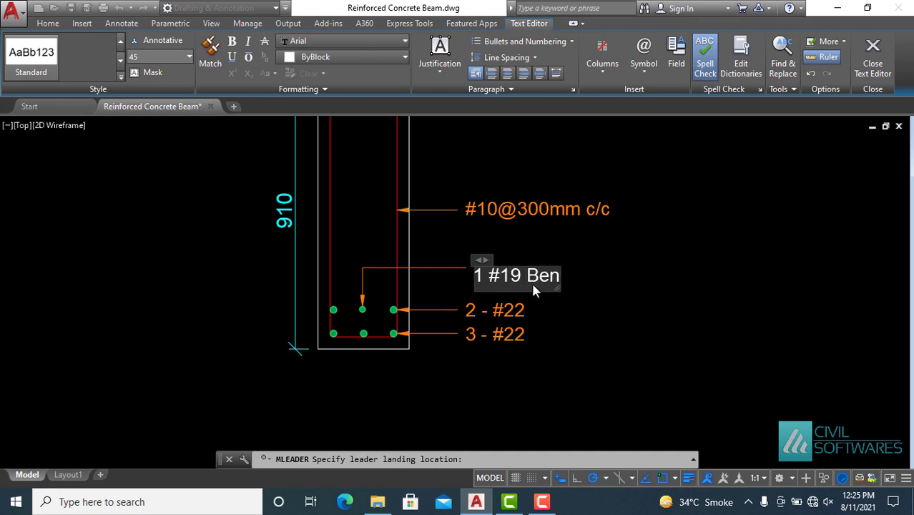
type("t")
type(" Up")
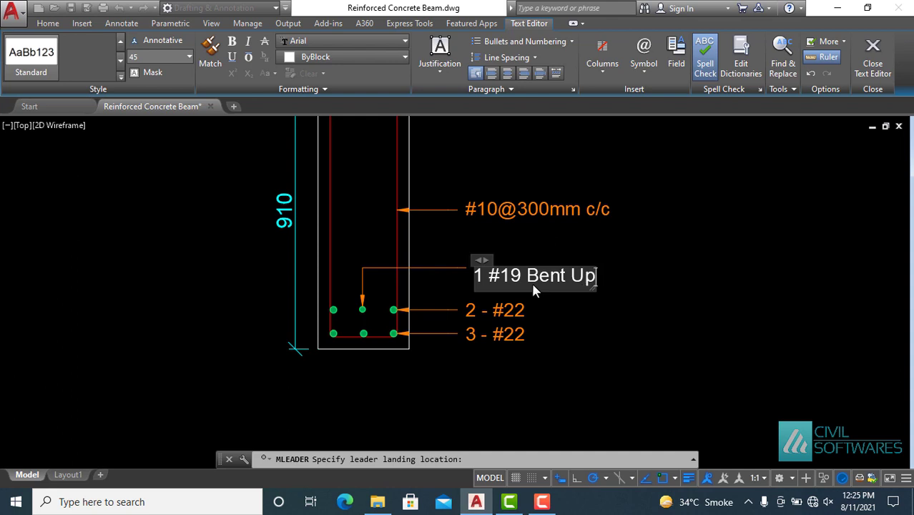
left_click(670, 302)
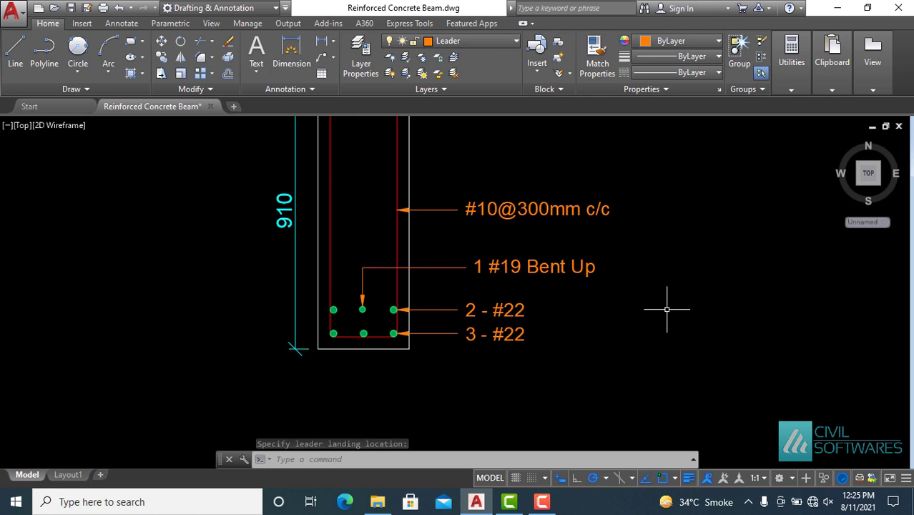
Step: On the beam elevation, add a '2 - # 13' leader pointing down at the top bar
scroll(667, 309, "down", 2)
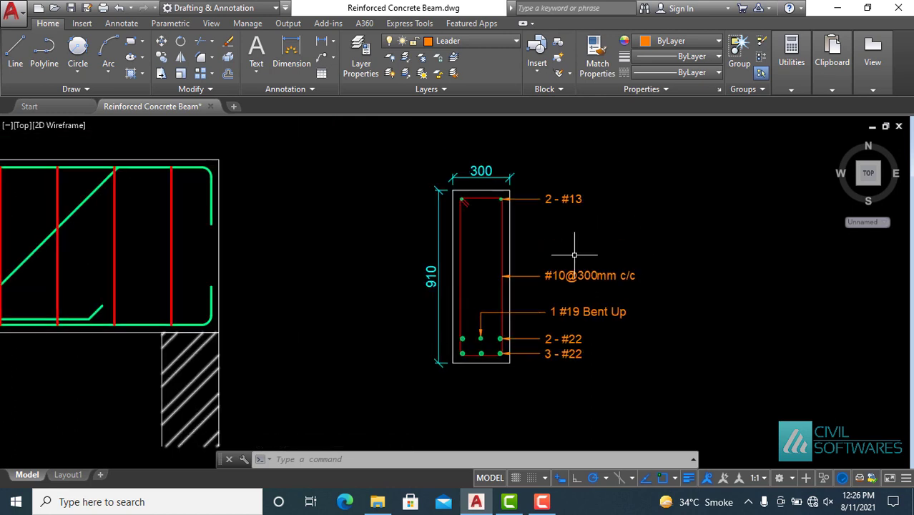
scroll(635, 246, "down", 2)
scroll(279, 191, "up", 2)
mouse_move(265, 177)
middle_mouse_down()
mouse_move(534, 196)
mouse_move(513, 201)
middle_mouse_up()
scroll(533, 198, "down", 2)
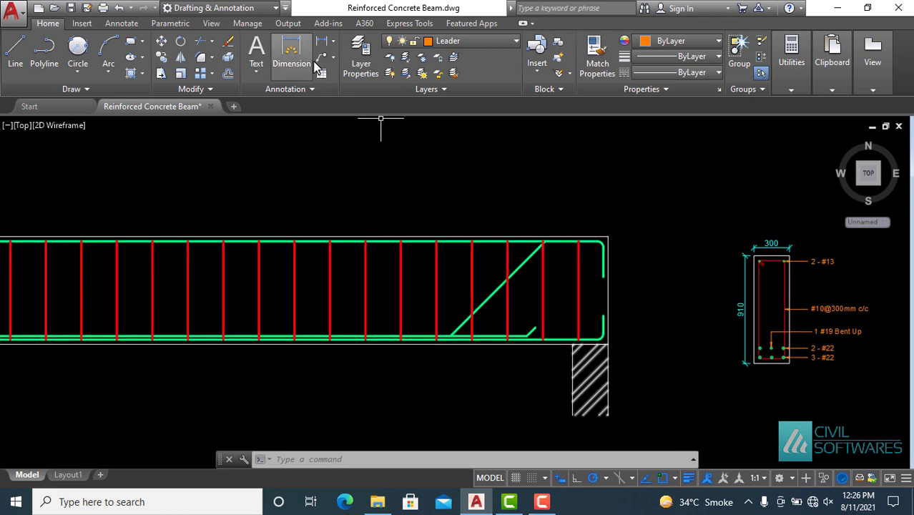
left_click(321, 58)
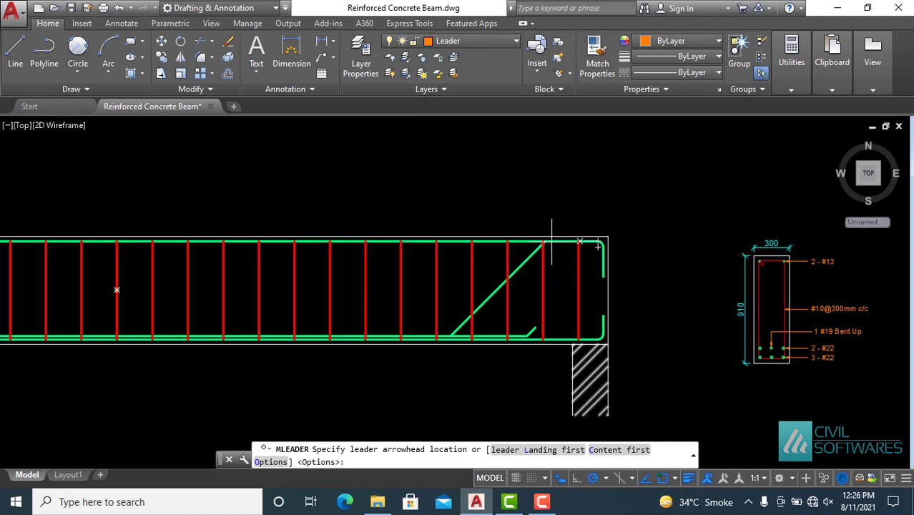
left_click(275, 231)
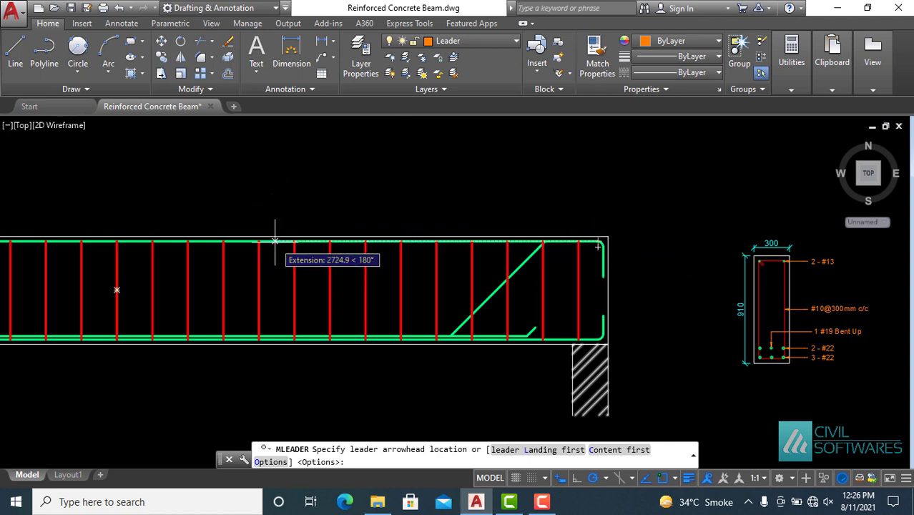
left_click(276, 197)
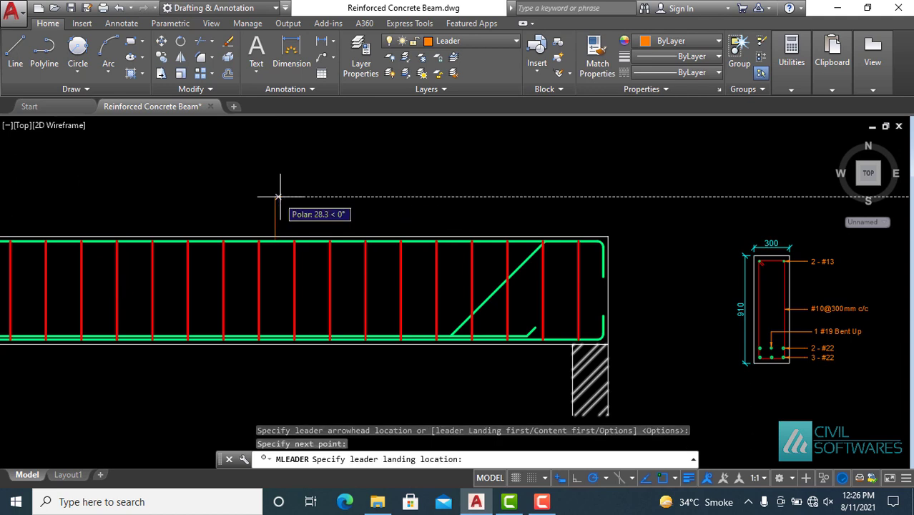
left_click(322, 197)
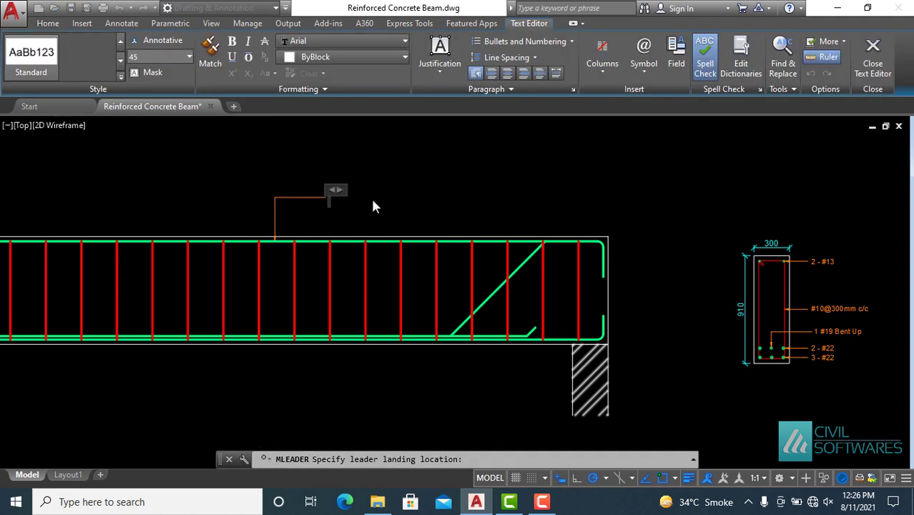
type("2 -")
type(" # 13")
left_click(379, 215)
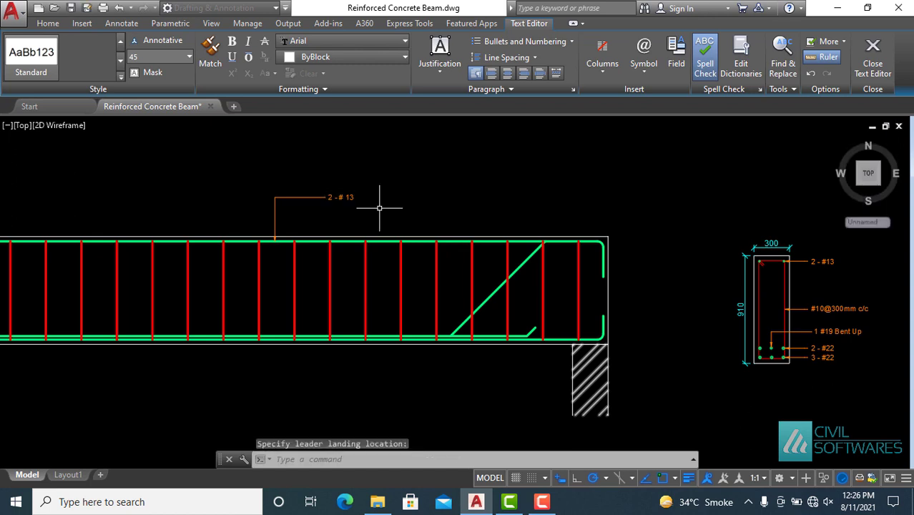
Step: Shorten the leader's landing to pull the 2 - # 13 label closer
scroll(386, 204, "up", 4)
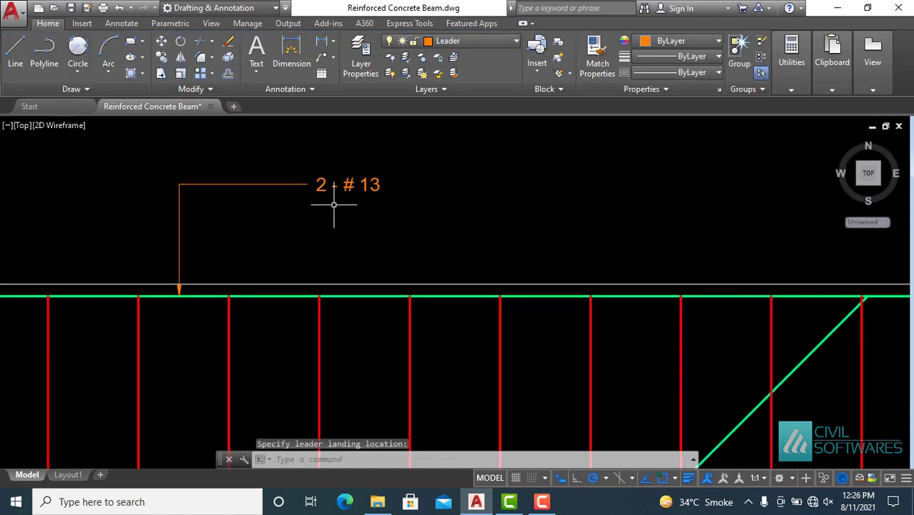
left_click(289, 185)
left_click(299, 185)
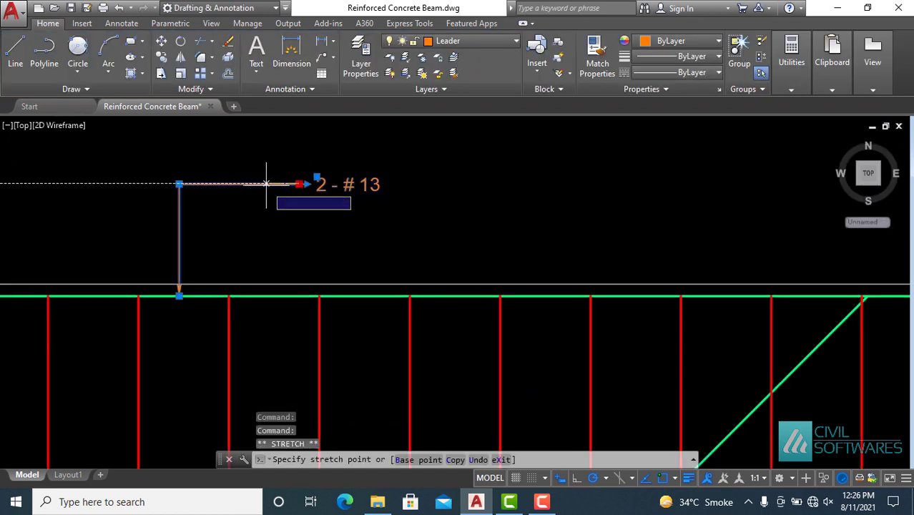
left_click(238, 185)
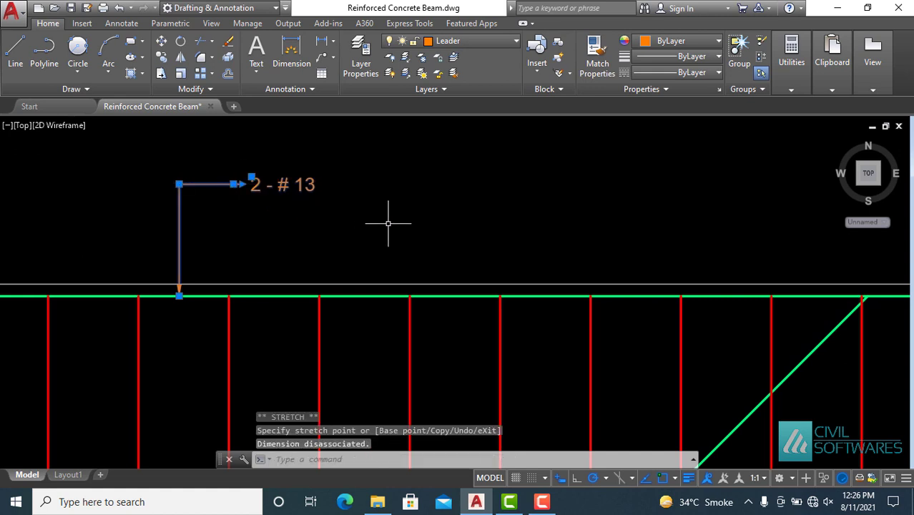
left_click(408, 231)
key("Escape")
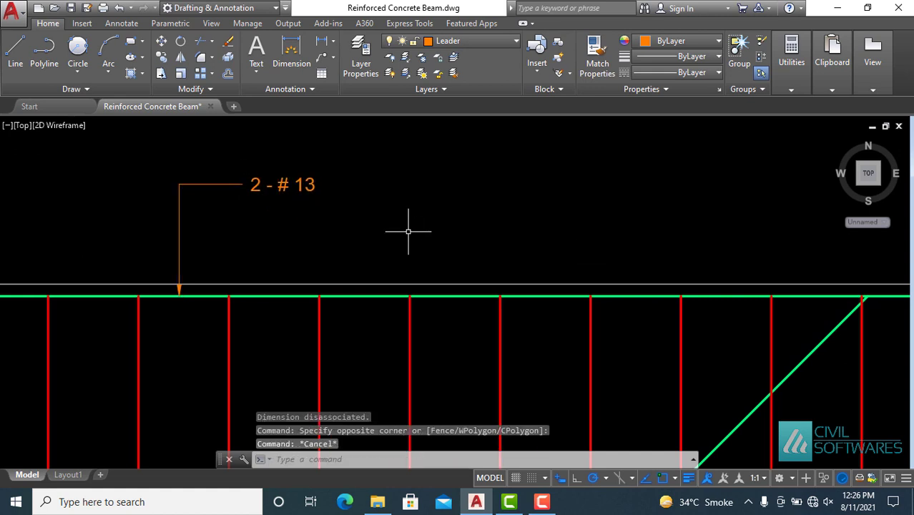
scroll(408, 231, "down", 2)
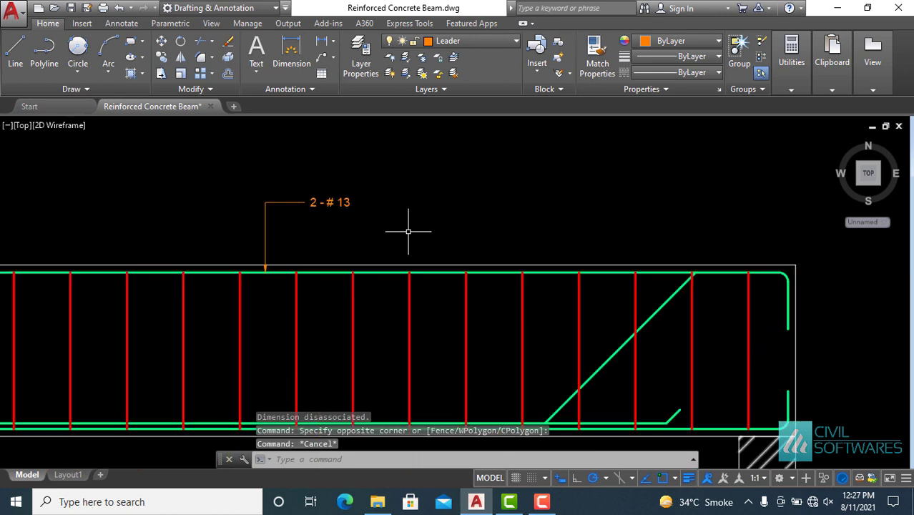
middle_click_drag(270, 201, 227, 201)
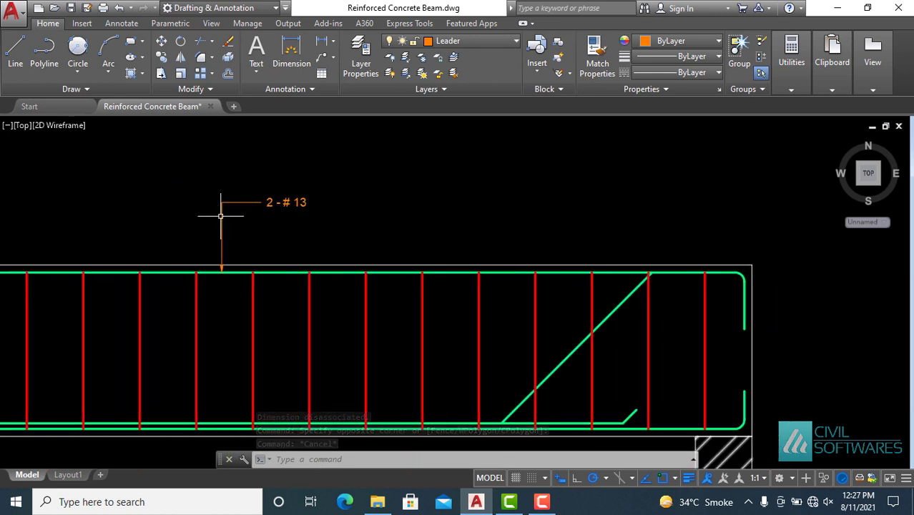
left_click(223, 203)
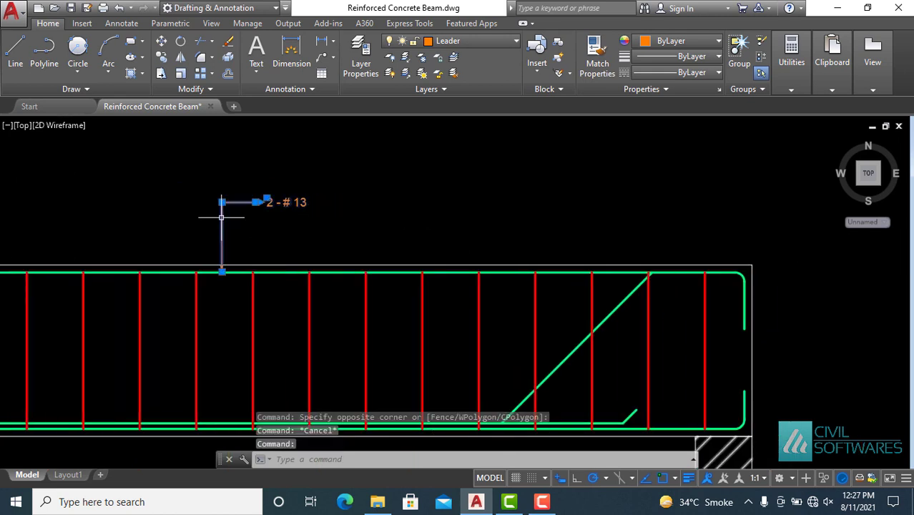
Step: Copy the 2 - # 13 leader onto a stirrup further right along the beam top
left_click(162, 57)
left_click(222, 271)
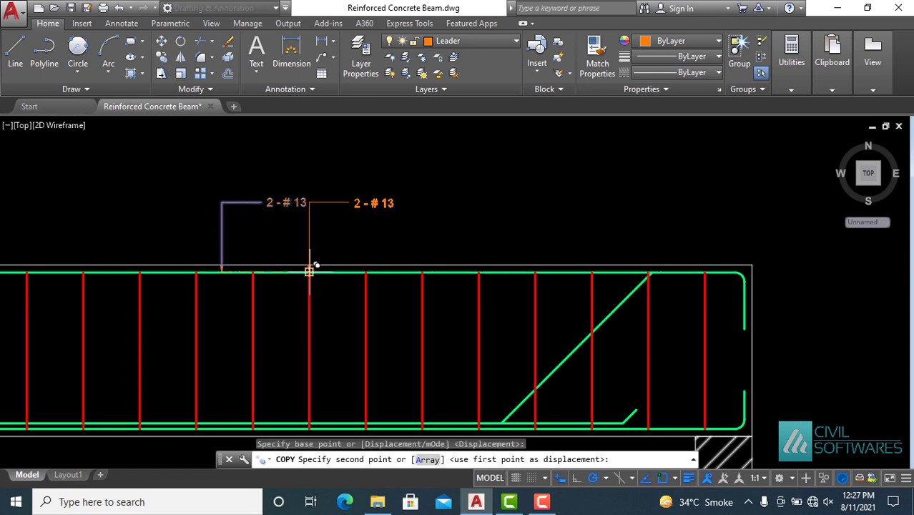
scroll(366, 266, "up", 5)
scroll(366, 266, "up", 2)
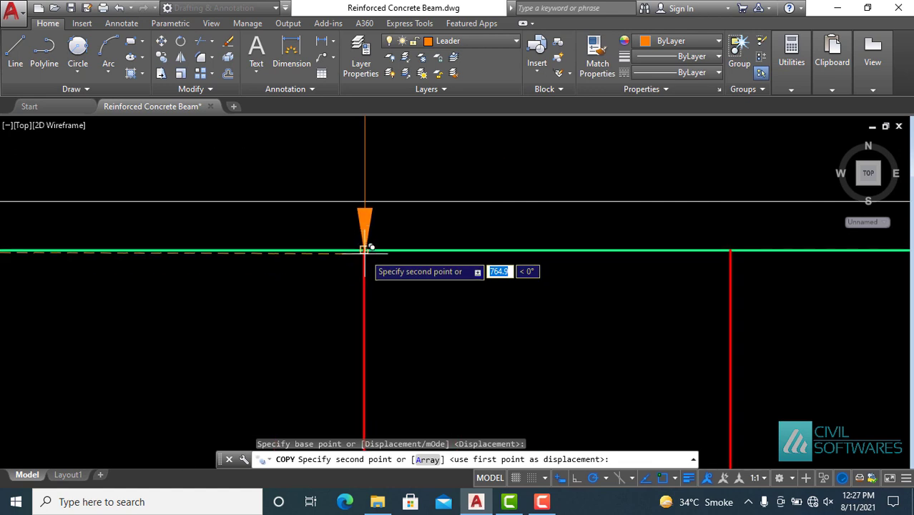
left_click(364, 266)
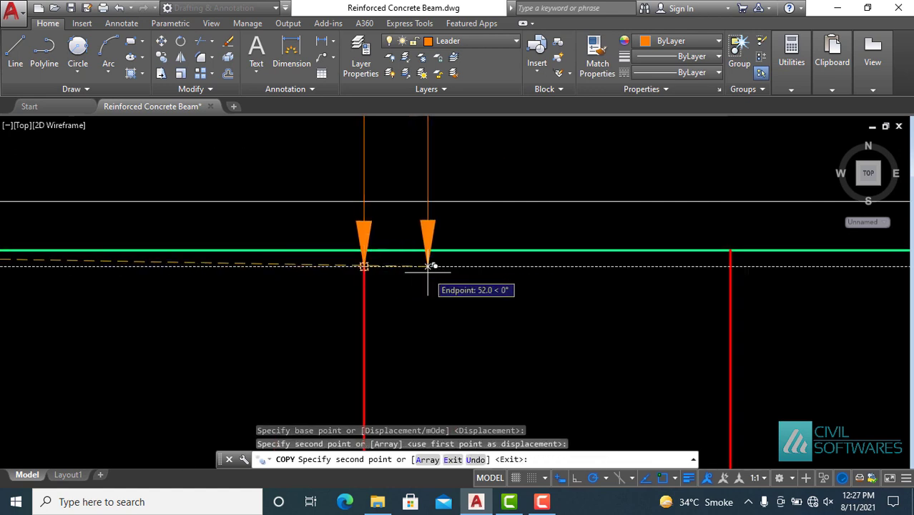
key("Escape")
Step: Retype the copied leader's text as '#10@300mm c/c'
scroll(437, 297, "down", 4)
left_click(521, 180)
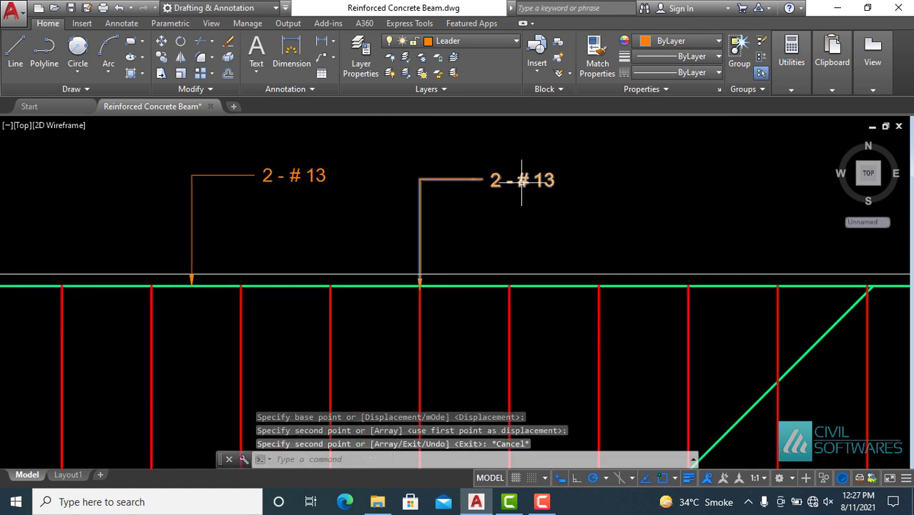
double_click(508, 184)
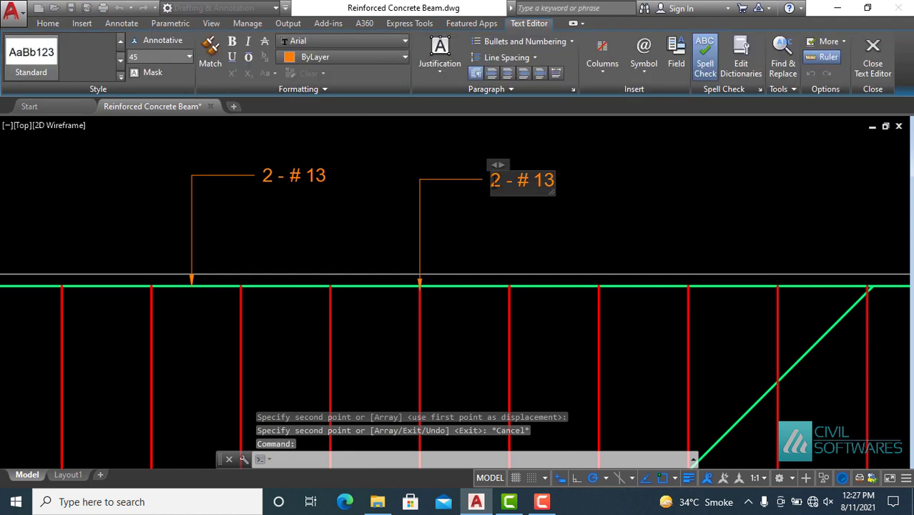
double_click(495, 181)
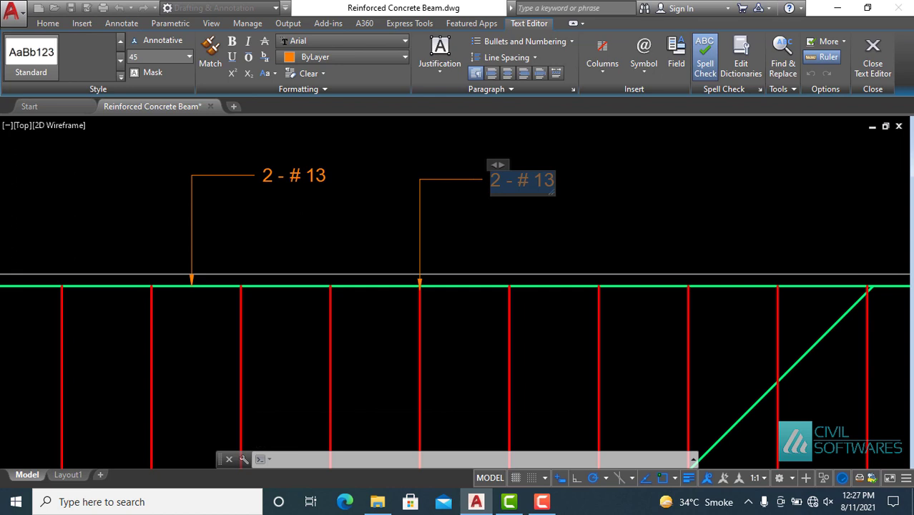
type("#10")
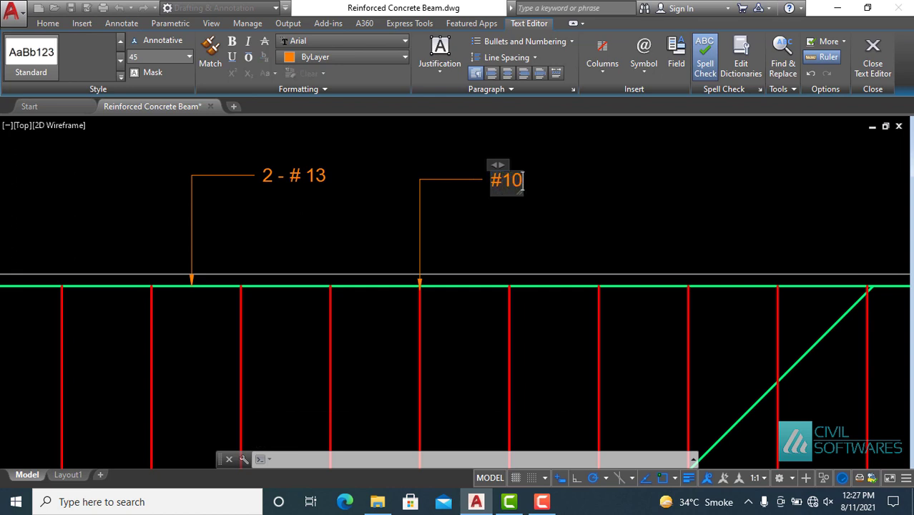
type("@3")
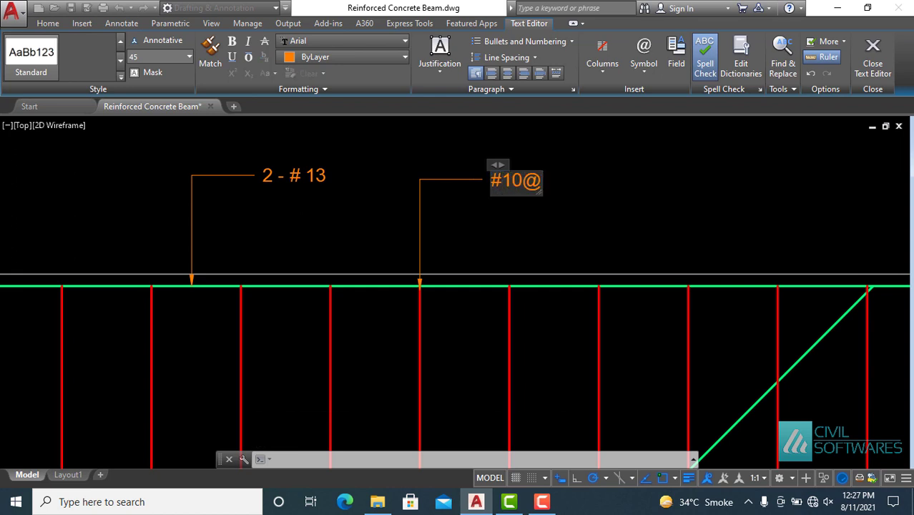
type("00")
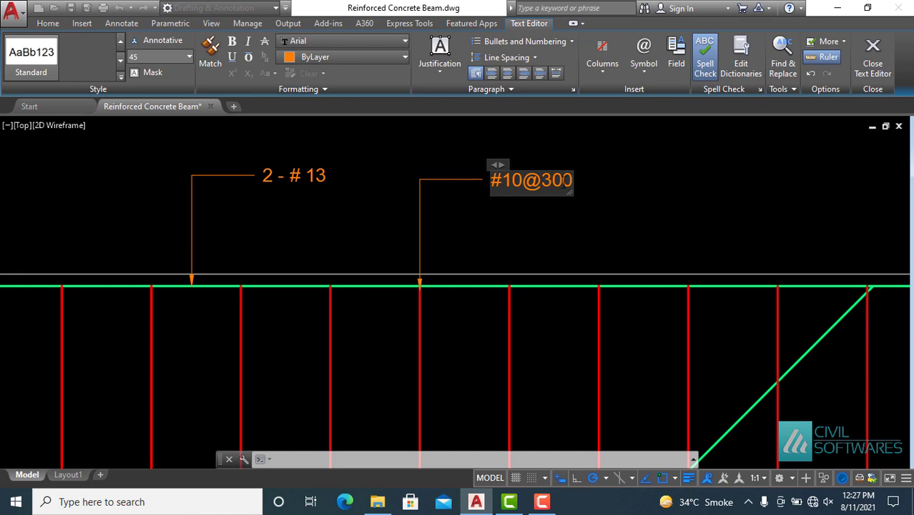
type("mm")
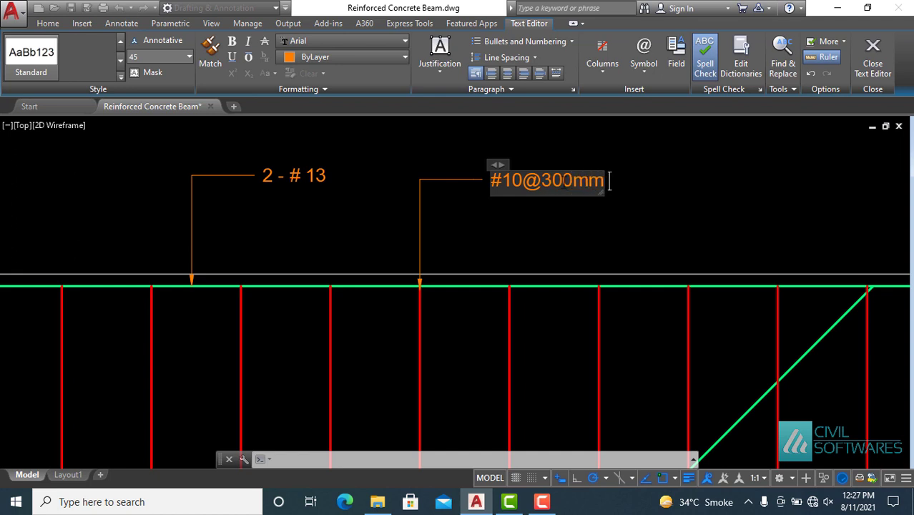
type(" c/c")
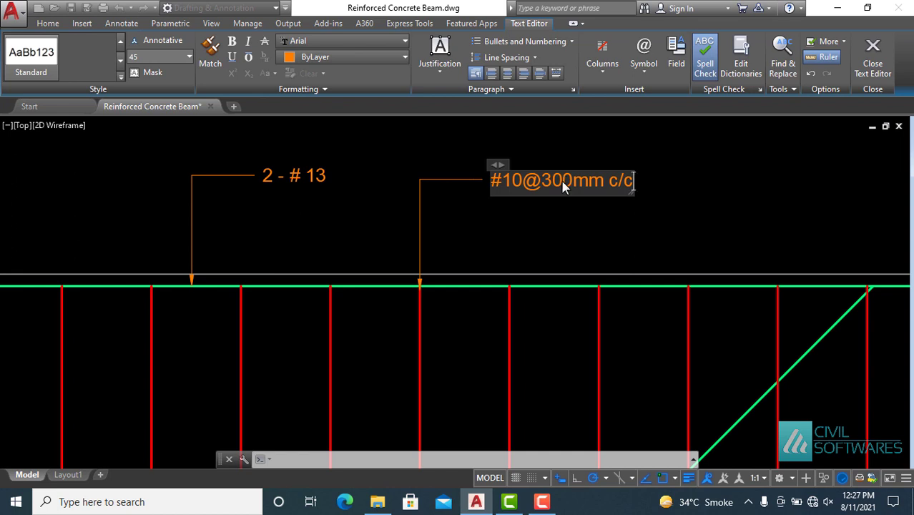
left_click(573, 226)
scroll(577, 218, "down", 2)
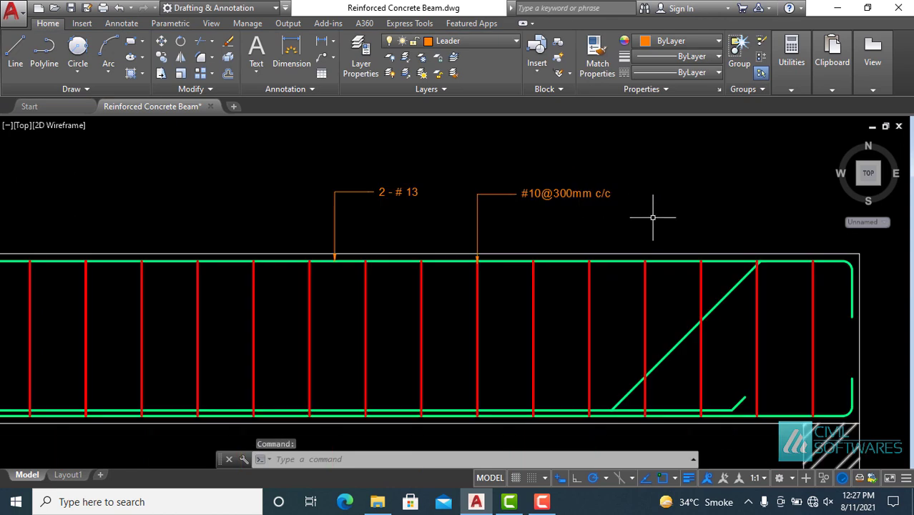
Step: Copy the #10@300mm c/c leader onto the diagonal bent-up bar
scroll(652, 217, "down", 2)
middle_click_drag(652, 218, 529, 217)
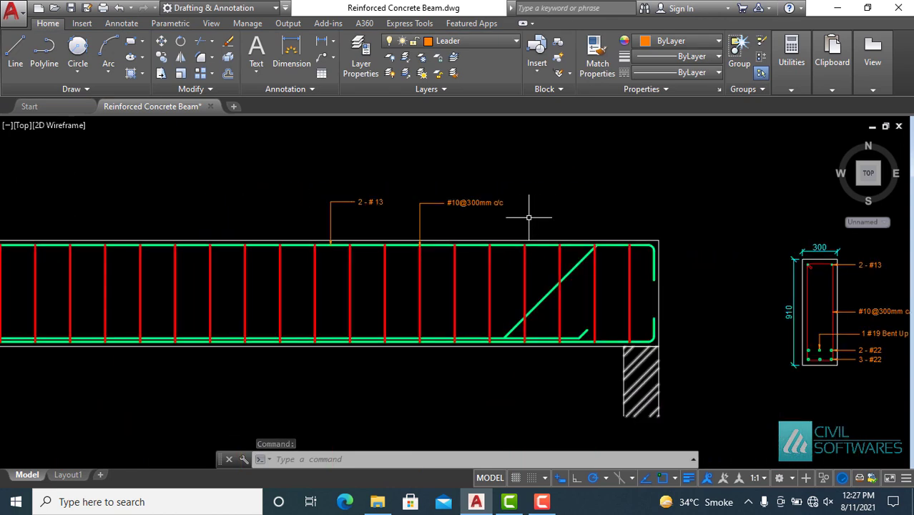
scroll(541, 215, "up", 2)
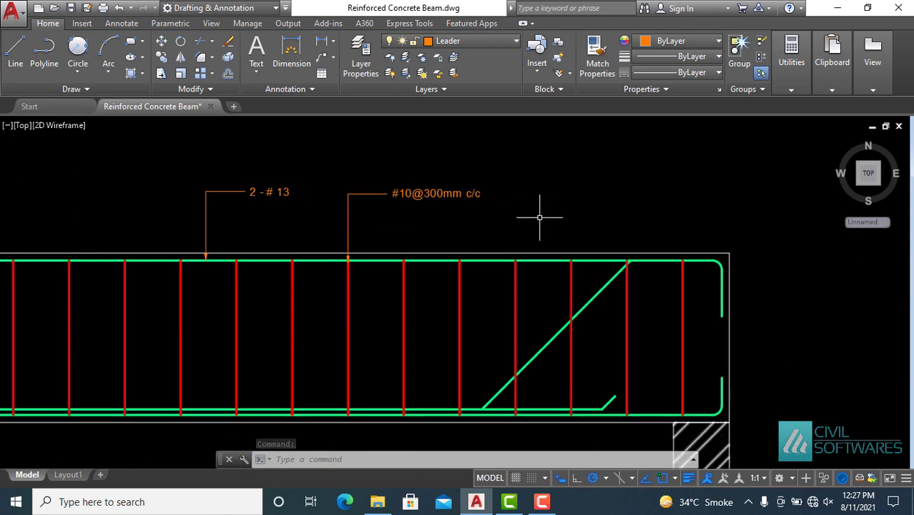
left_click(349, 229)
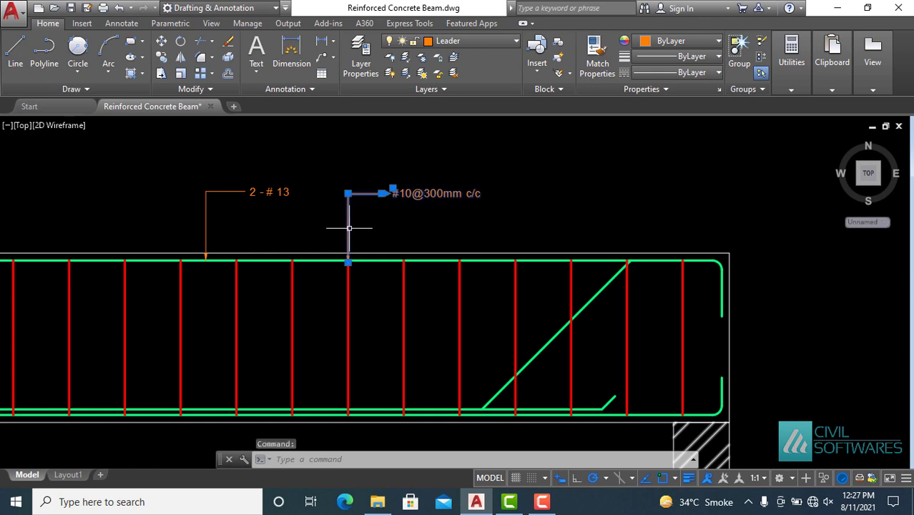
left_click(162, 59)
left_click(348, 262)
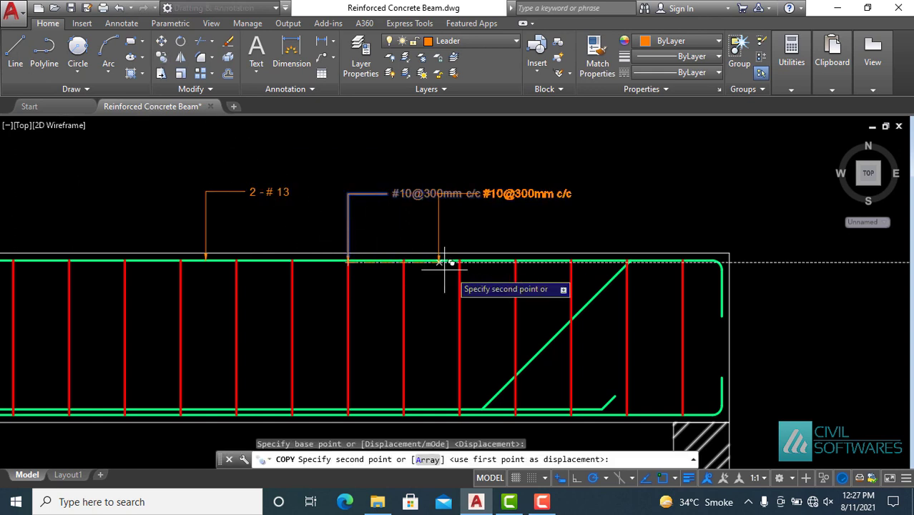
scroll(629, 262, "up", 2)
scroll(627, 261, "up", 2)
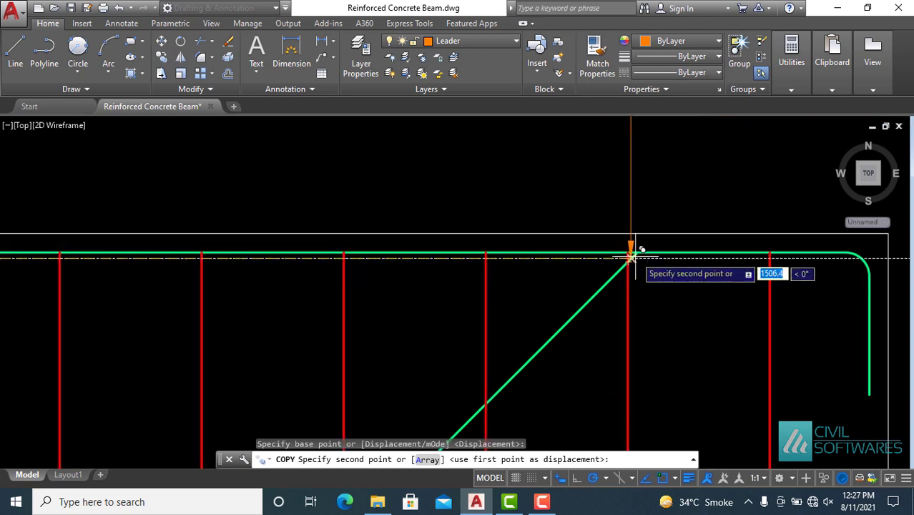
left_click(600, 288)
key("Escape")
Step: Replace the copied leader's text with '1 #19 Bent Up'
scroll(549, 336, "down", 4)
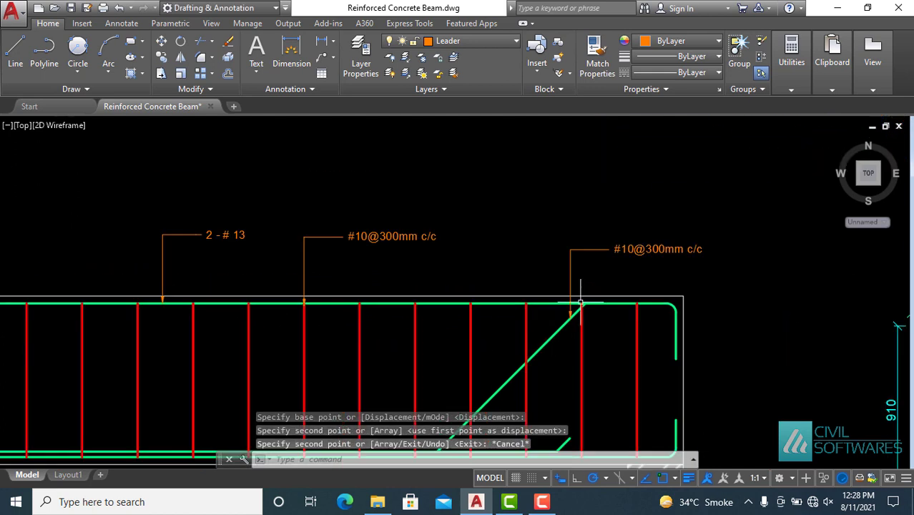
scroll(714, 255, "up", 2)
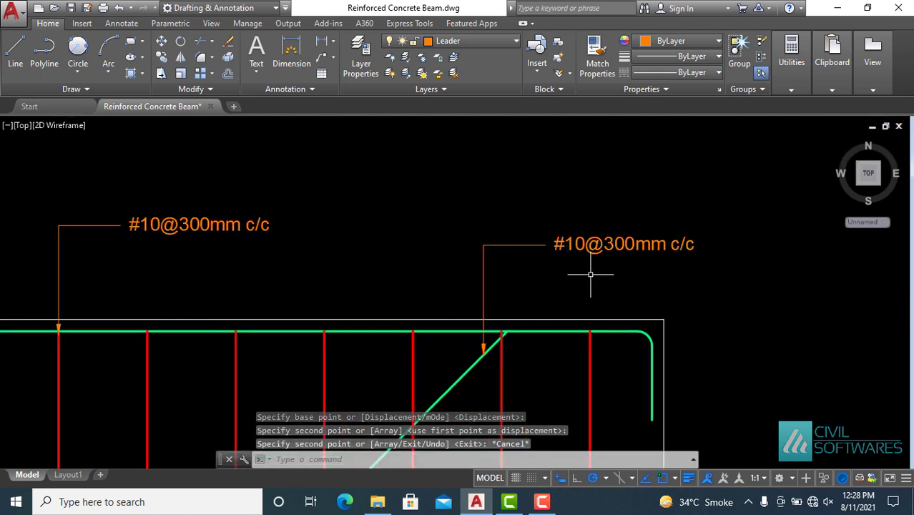
middle_click_drag(591, 274, 492, 264)
left_click(493, 236)
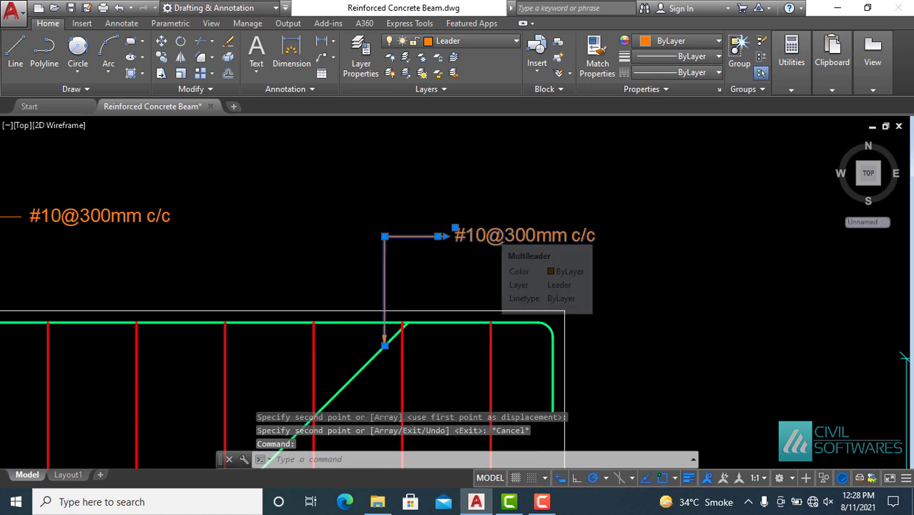
double_click(501, 235)
left_click_drag(455, 239, 595, 238)
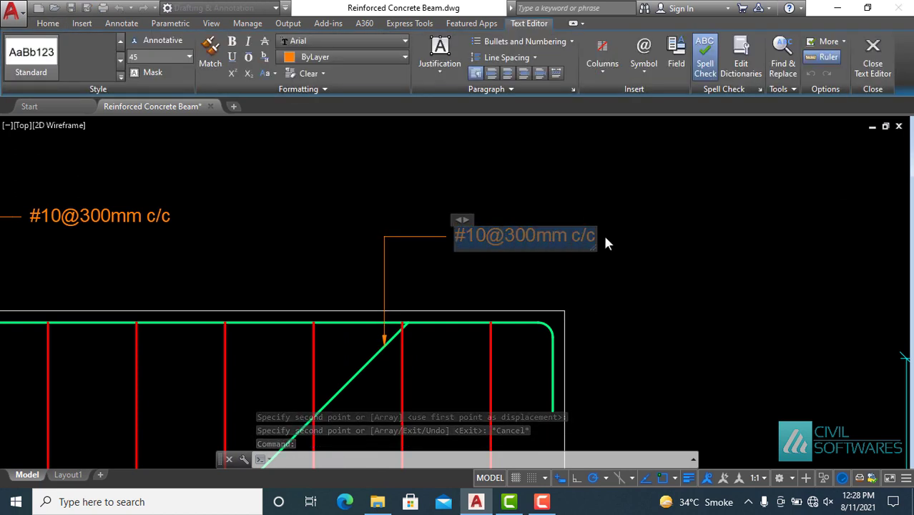
type("1")
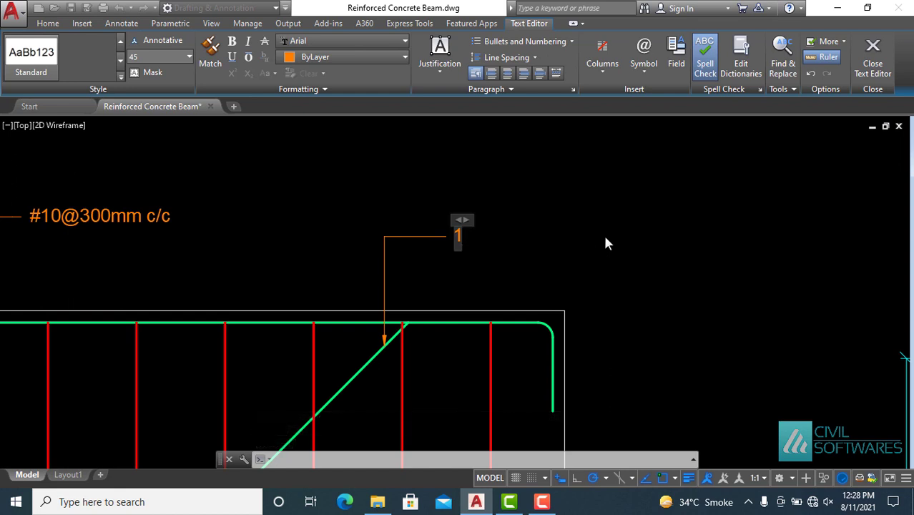
type(" #19")
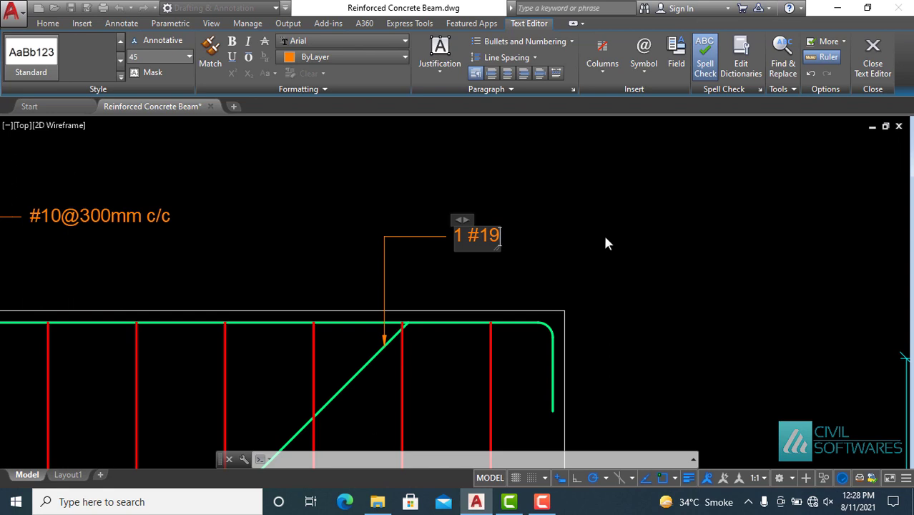
type("B")
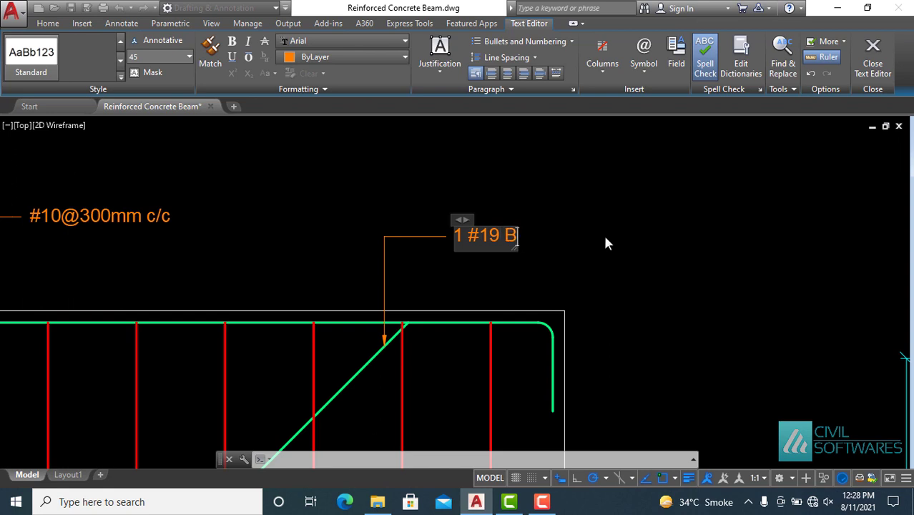
type("ent U")
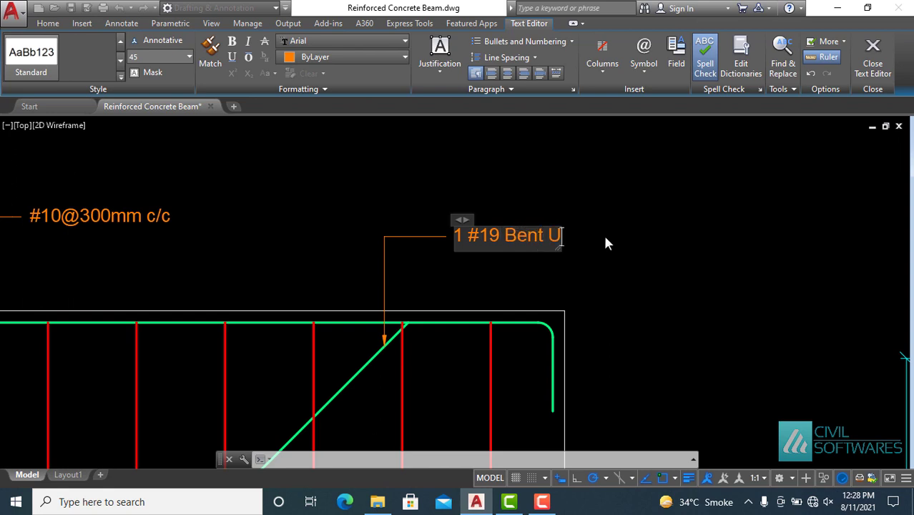
type("p")
left_click(606, 243)
scroll(632, 224, "down", 3)
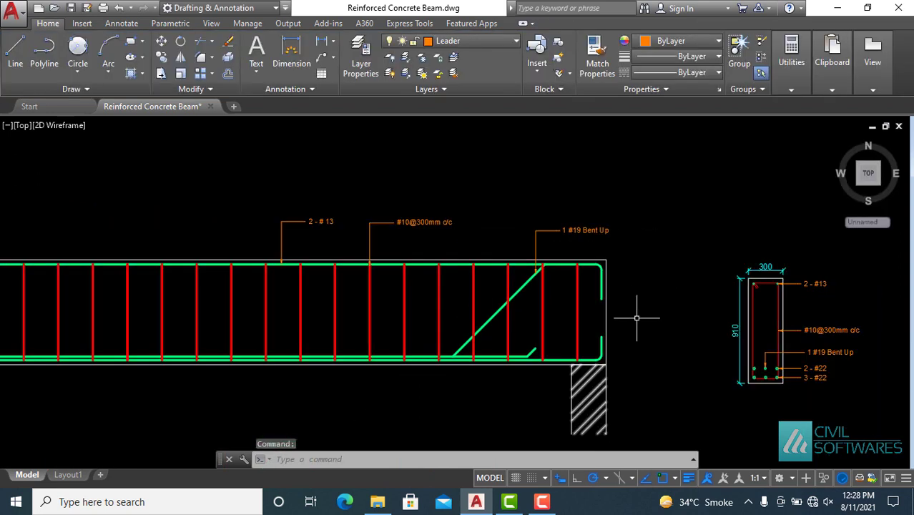
scroll(454, 400, "up", 2)
mouse_move(437, 398)
middle_mouse_down()
mouse_move(555, 401)
mouse_move(578, 435)
mouse_move(590, 400)
middle_mouse_up()
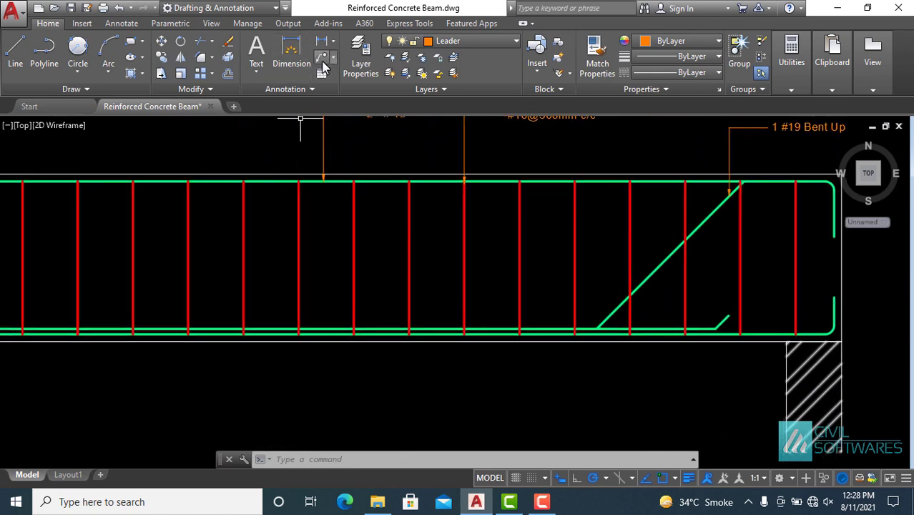
left_click(322, 60)
Step: Add a multileader from the bottom bar down below the beam labelled '3 - #22', then select it
scroll(358, 361, "up", 2)
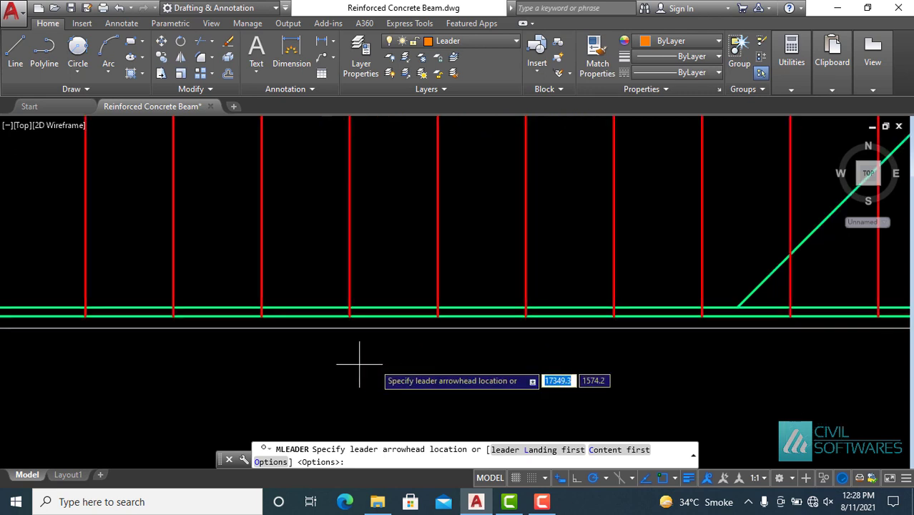
scroll(360, 364, "down", 2)
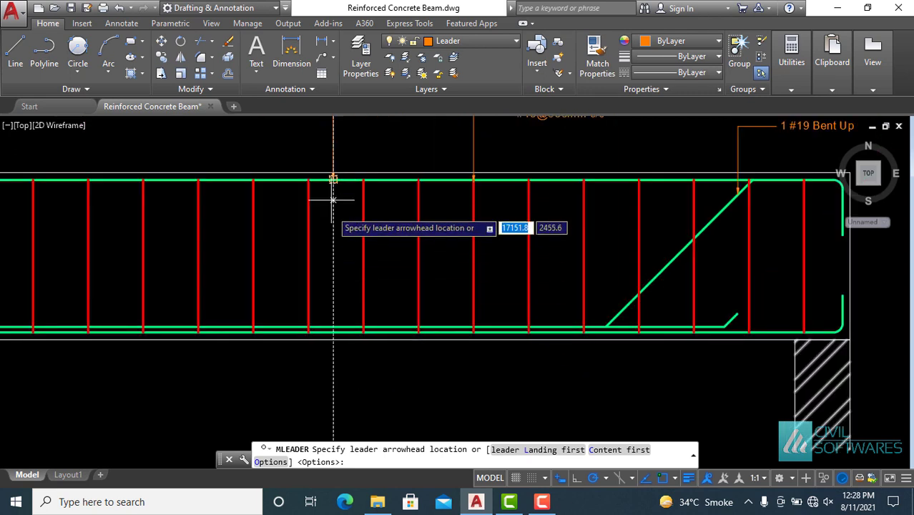
left_click(334, 332)
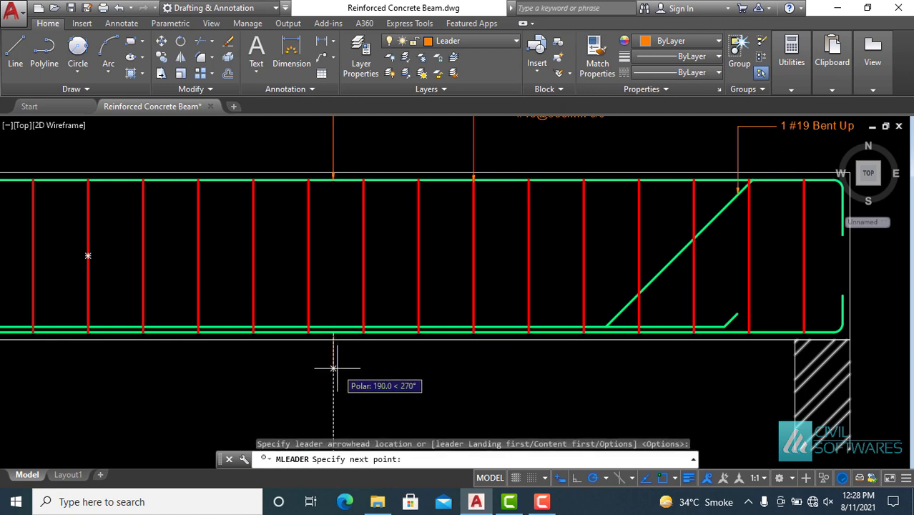
left_click(333, 412)
left_click(379, 412)
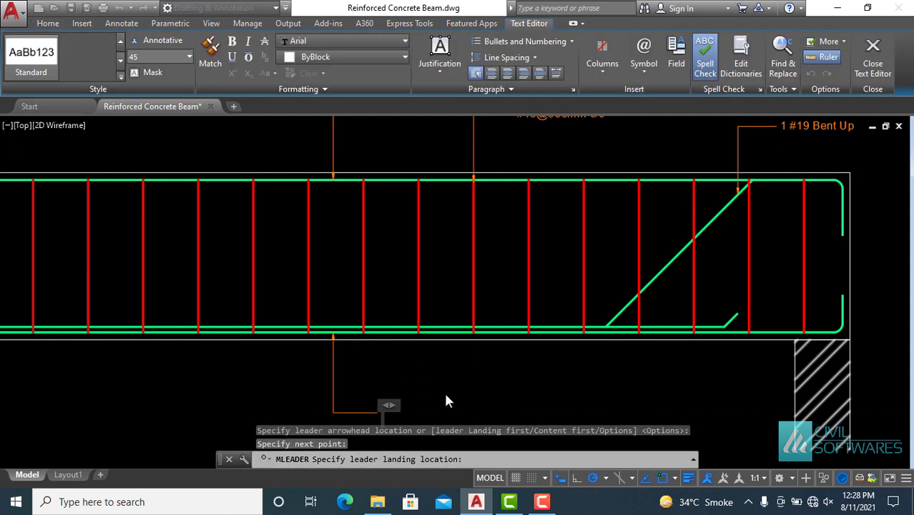
type("3 -")
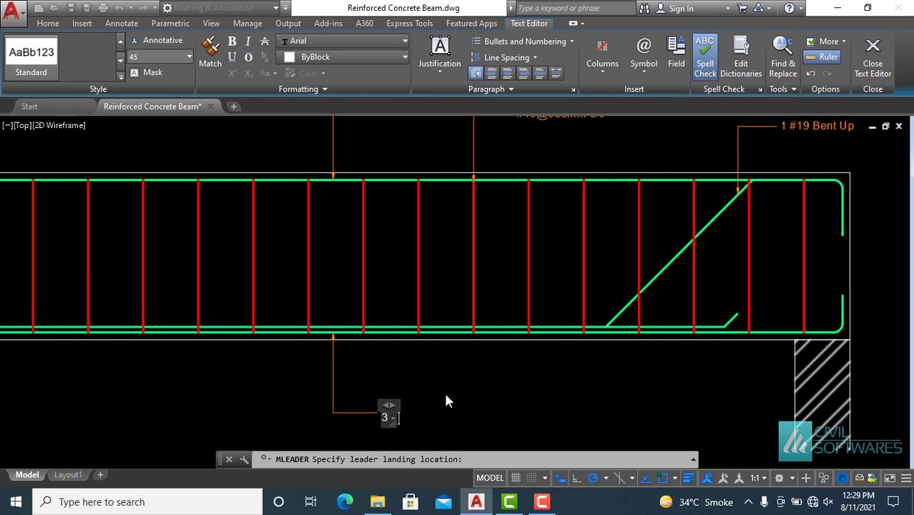
type(" #")
type("22")
left_click(446, 399)
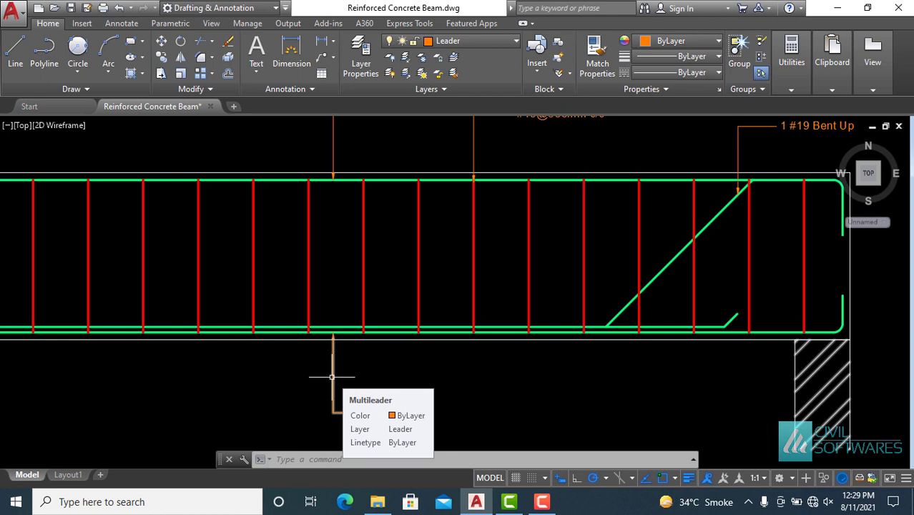
left_click(331, 376)
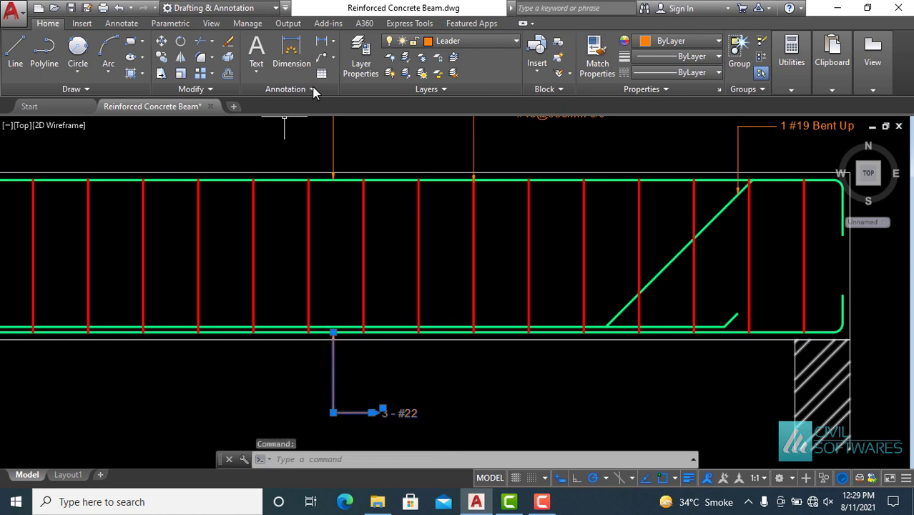
Step: Copy the '3 - #22' leader further right along the bottom bar
left_click(161, 57)
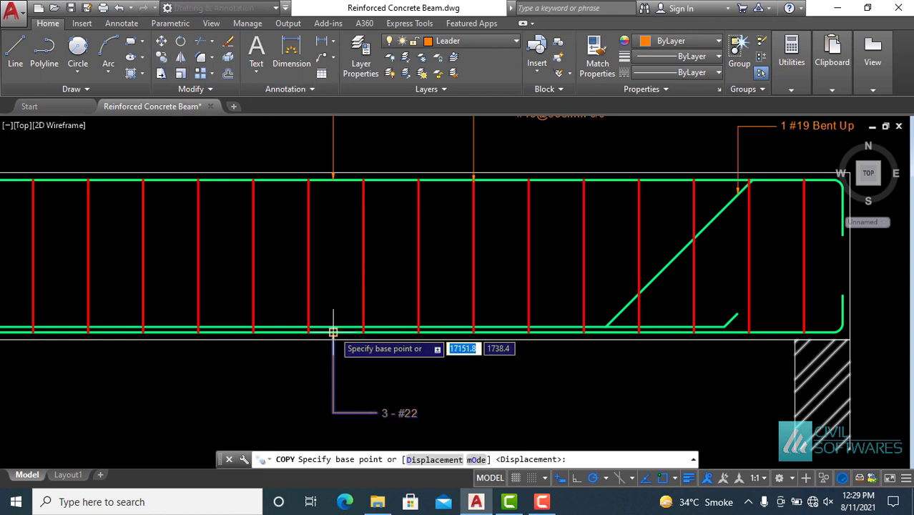
left_click(332, 332)
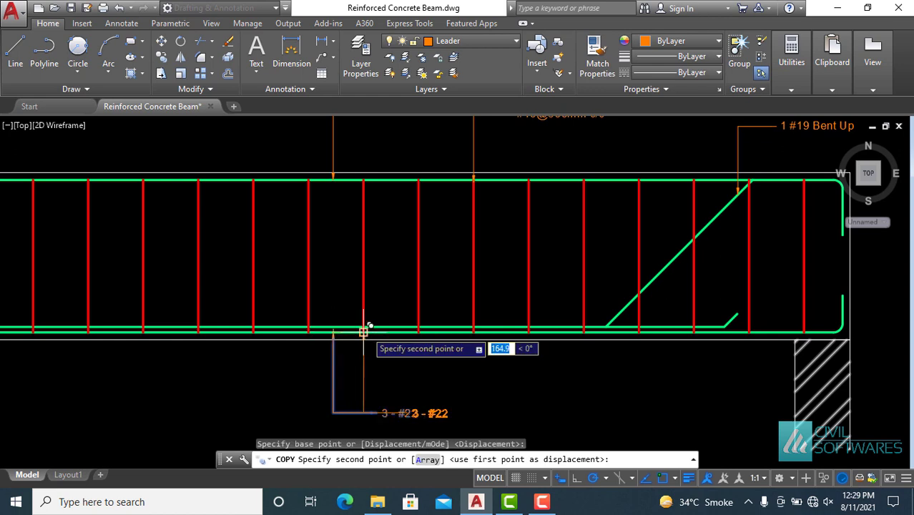
left_click(448, 331)
key("Escape")
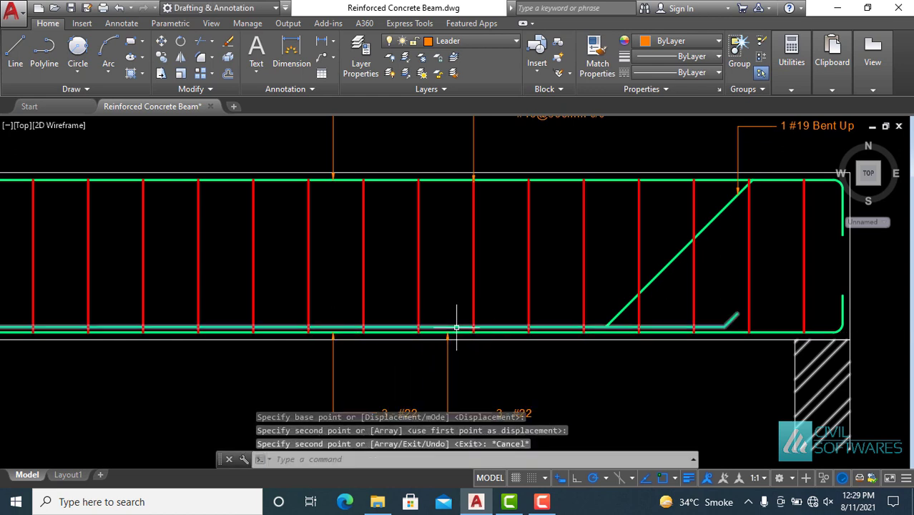
Step: Select the copied leader's arrowhead grip, then cancel without moving it
scroll(430, 357, "up", 5)
left_click(424, 364)
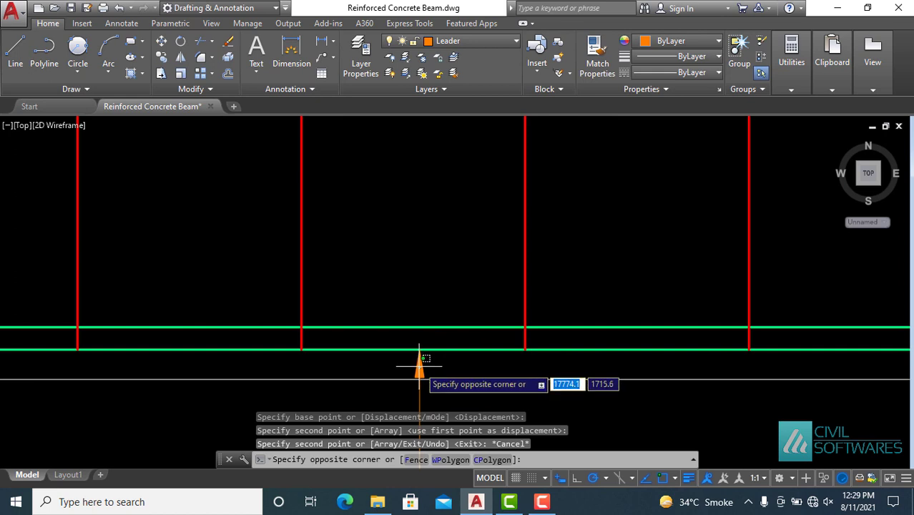
left_click(418, 350)
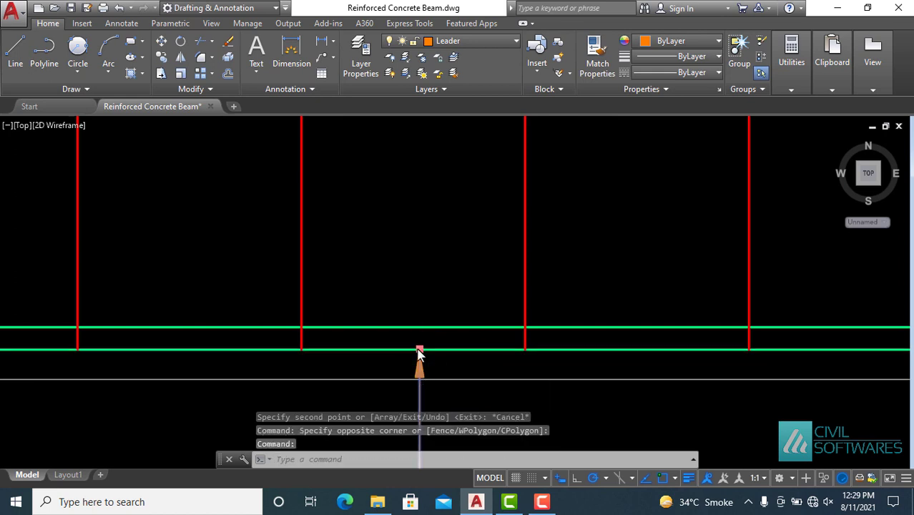
left_click(419, 349)
key("Escape")
scroll(474, 336, "down", 6)
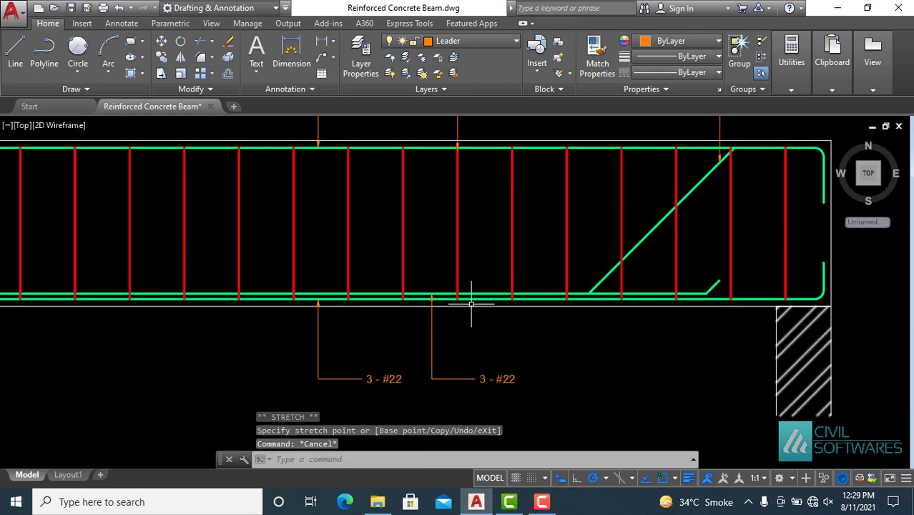
scroll(501, 357, "up", 3)
Step: Replace the copied leader's text with '2 - #22 +1 - #19'
double_click(487, 373)
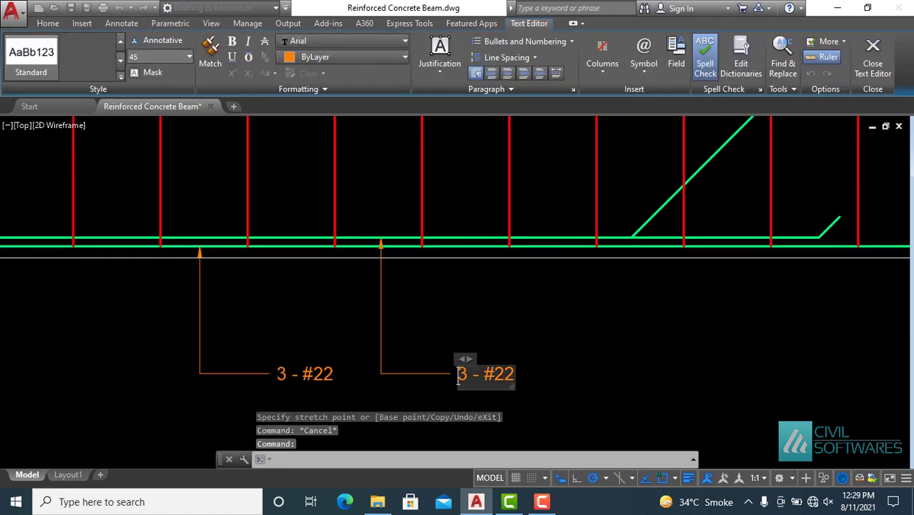
left_click_drag(458, 379, 572, 379)
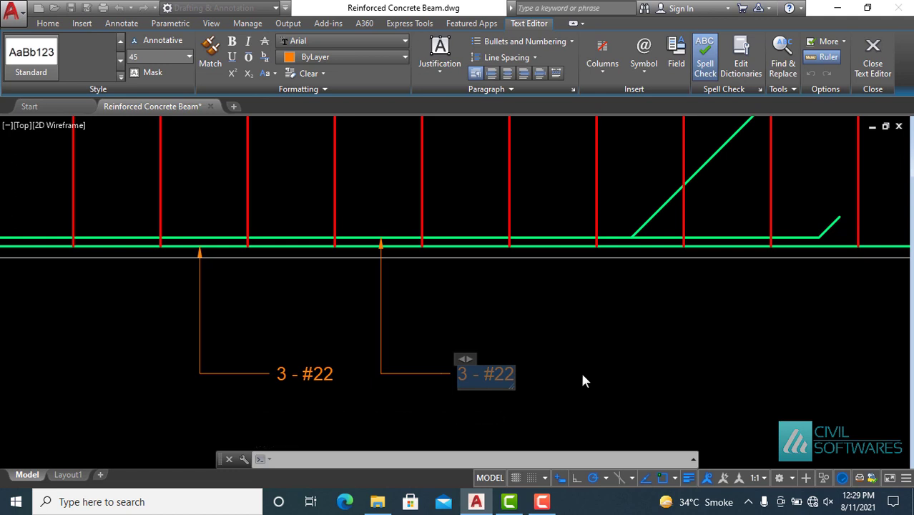
type("2")
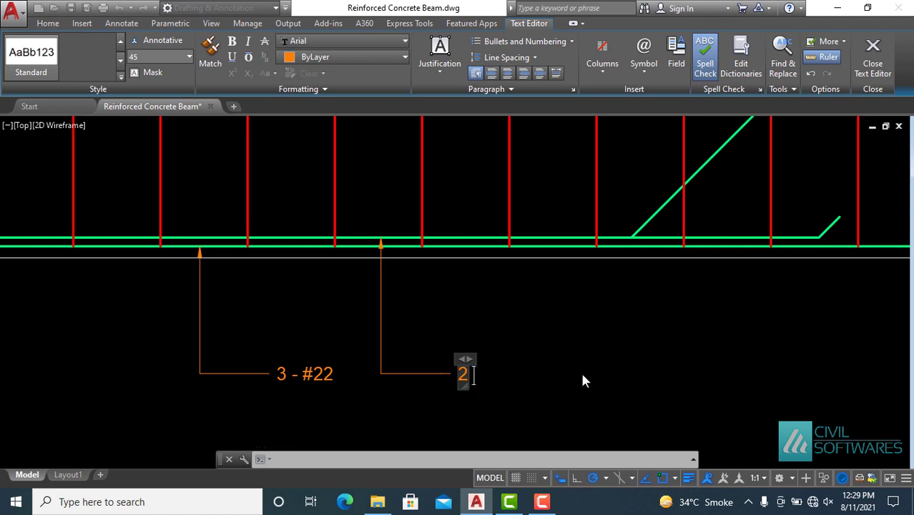
type(" - #")
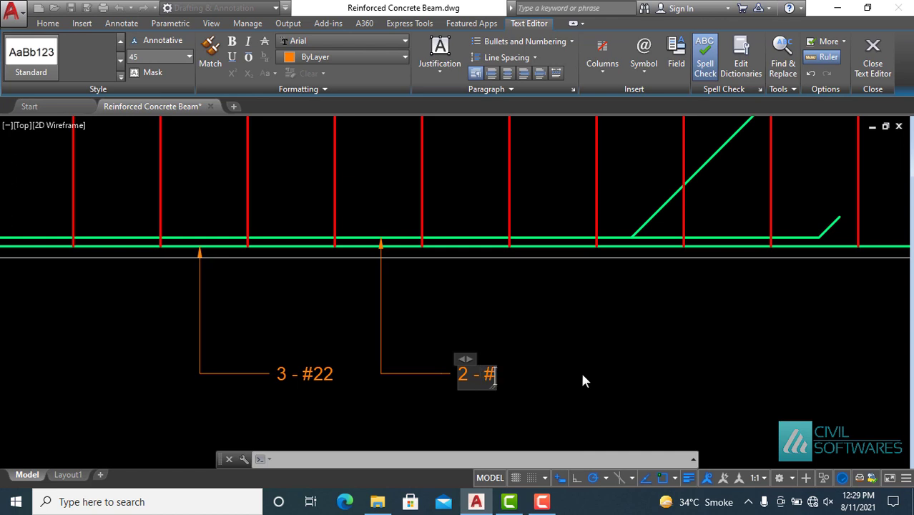
type("22")
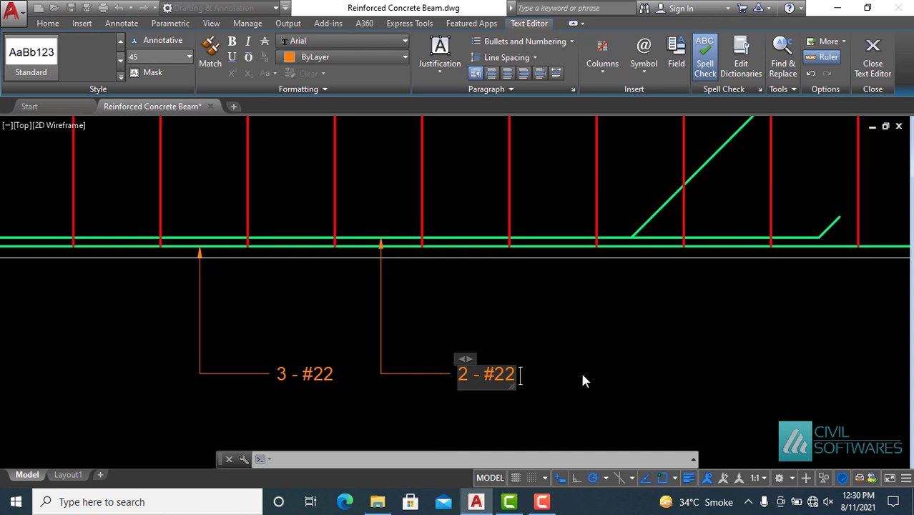
type(" +")
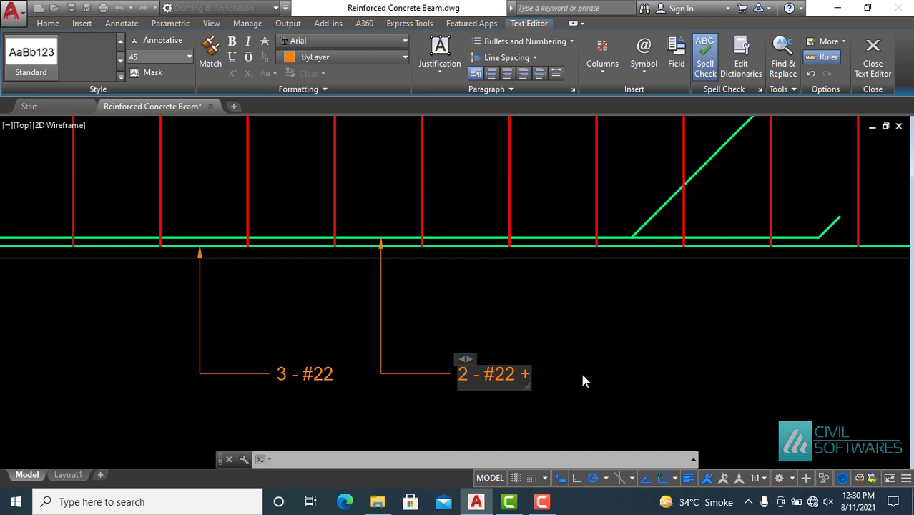
type("1")
type(" - #")
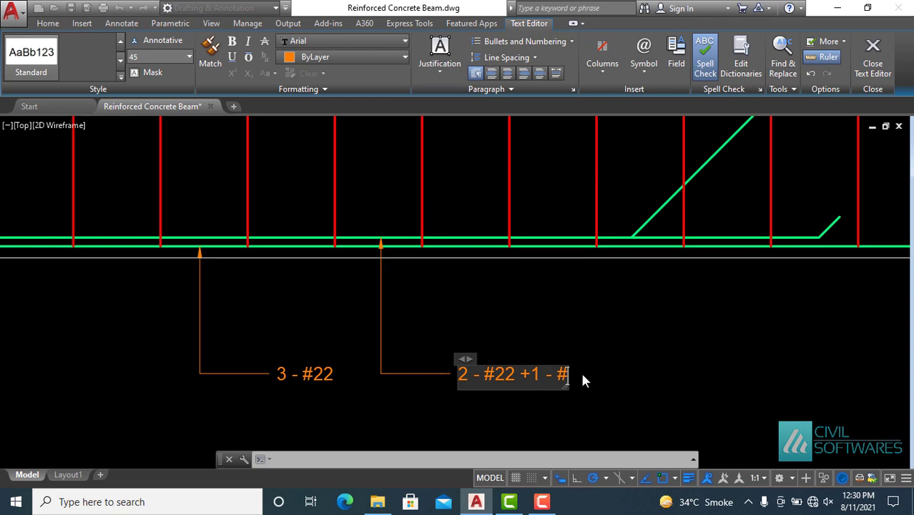
type("19")
left_click(643, 354)
Step: Pan to the cross-section, make Text the current layer, and start Multiline Text
scroll(646, 357, "down", 5)
scroll(717, 362, "up", 2)
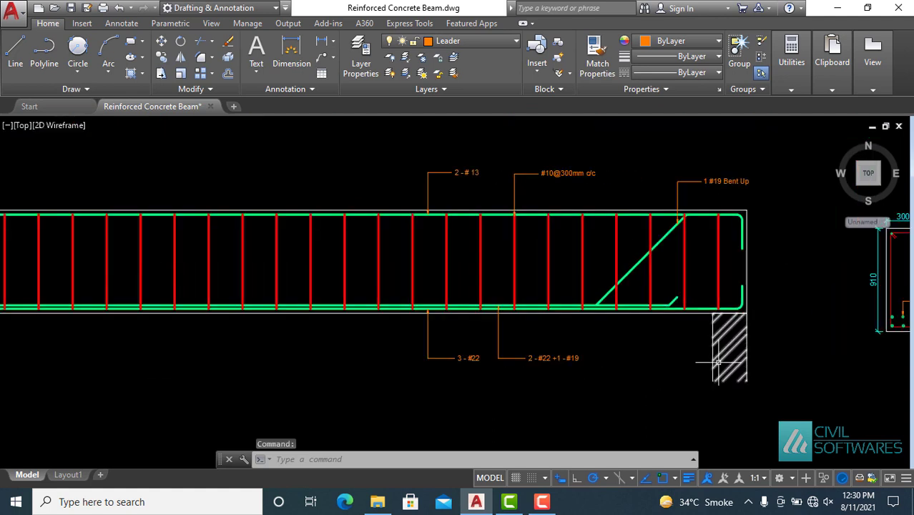
middle_click_drag(797, 322, 617, 326)
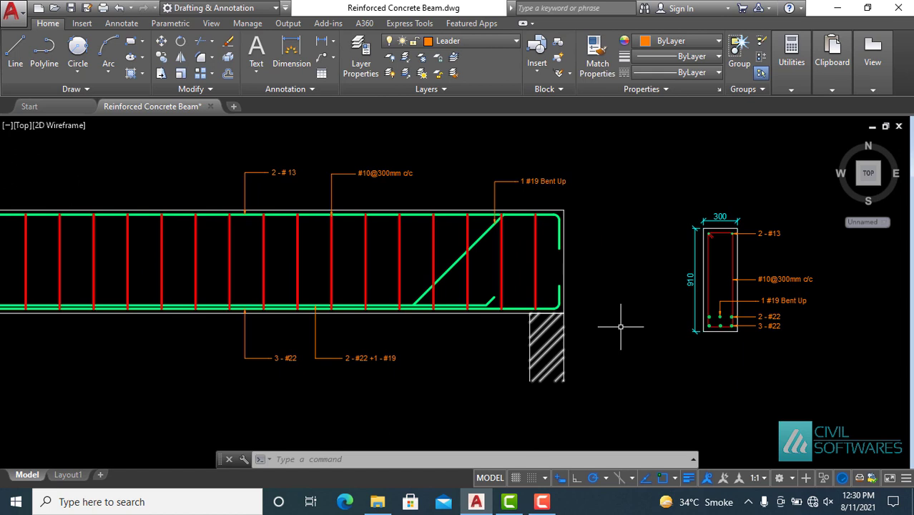
left_click(497, 45)
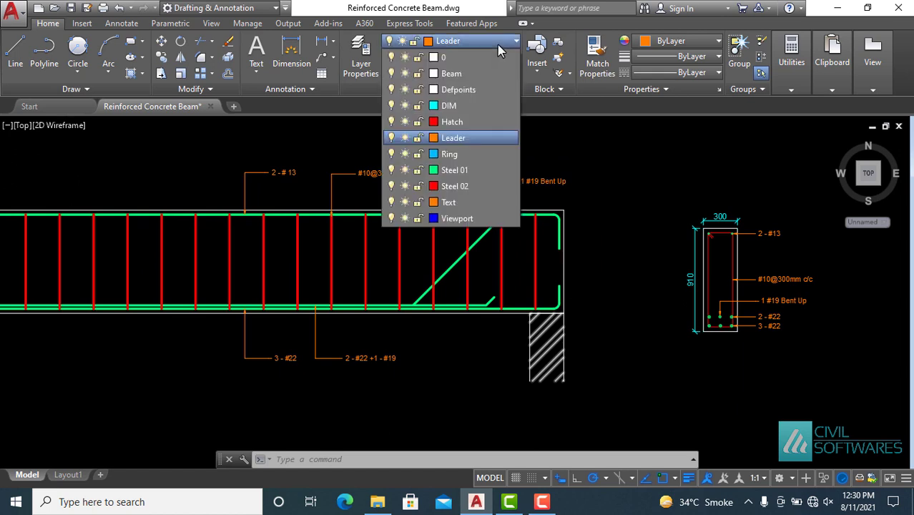
left_click(464, 203)
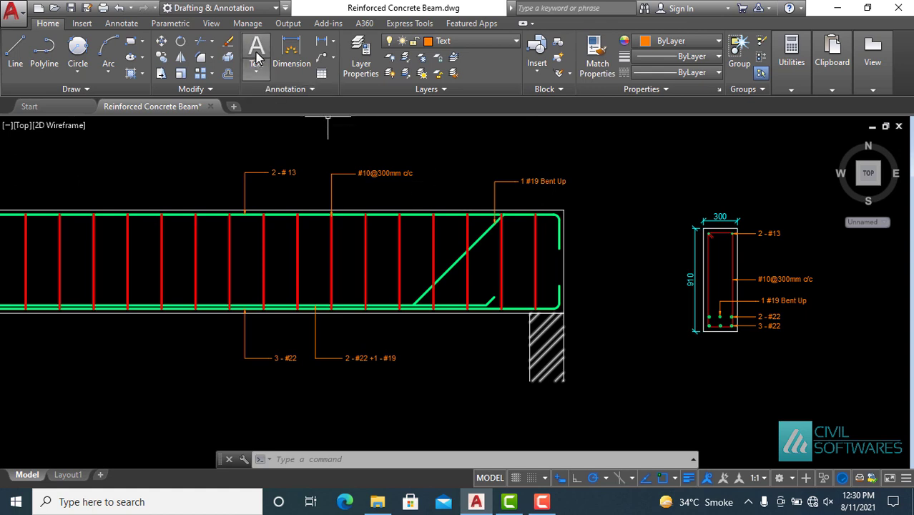
left_click(258, 72)
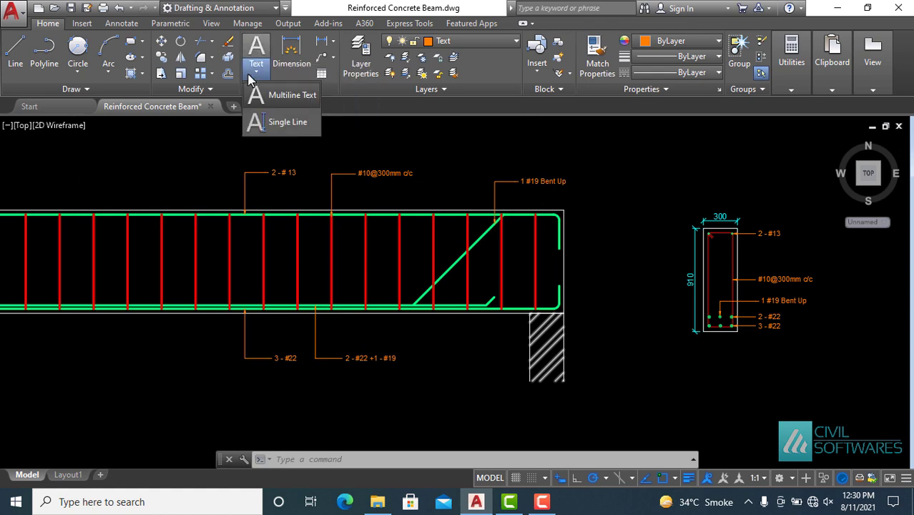
left_click(270, 93)
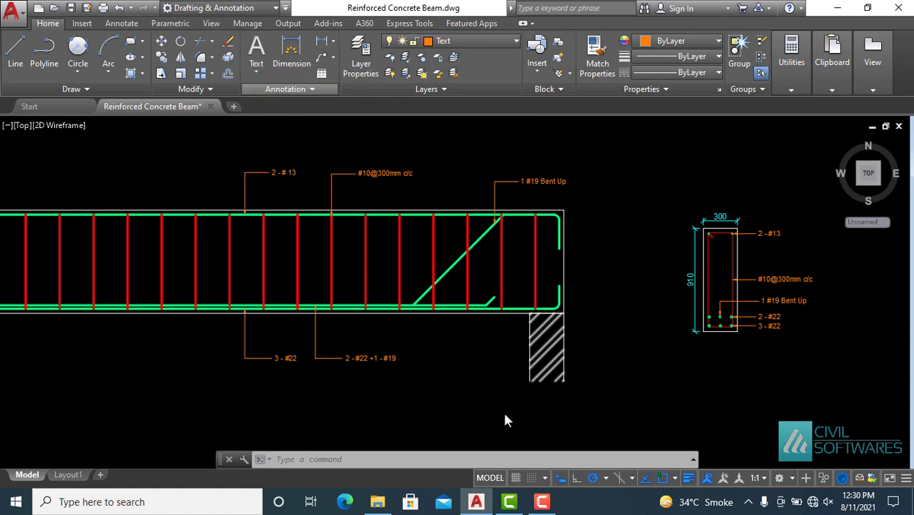
Step: Write the title 'Beam Cross Section' in a text box below the cross-section and select it
left_click(678, 352)
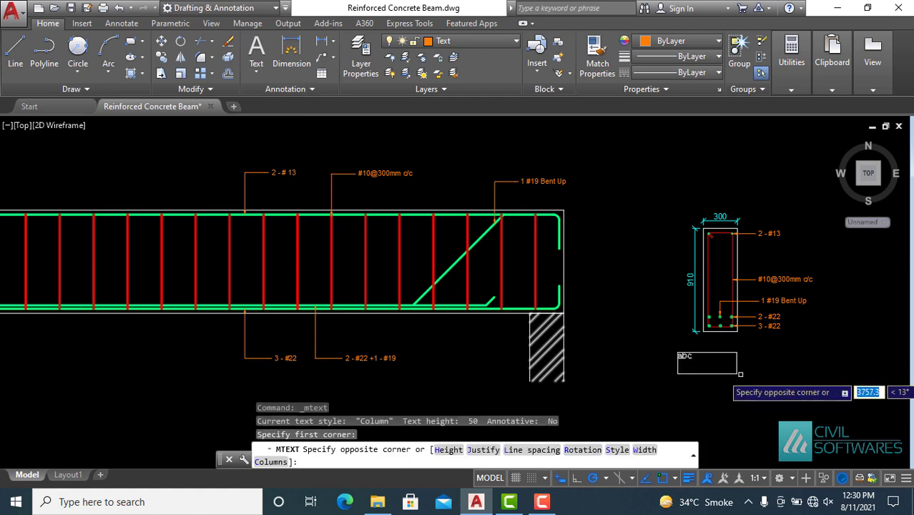
left_click(793, 374)
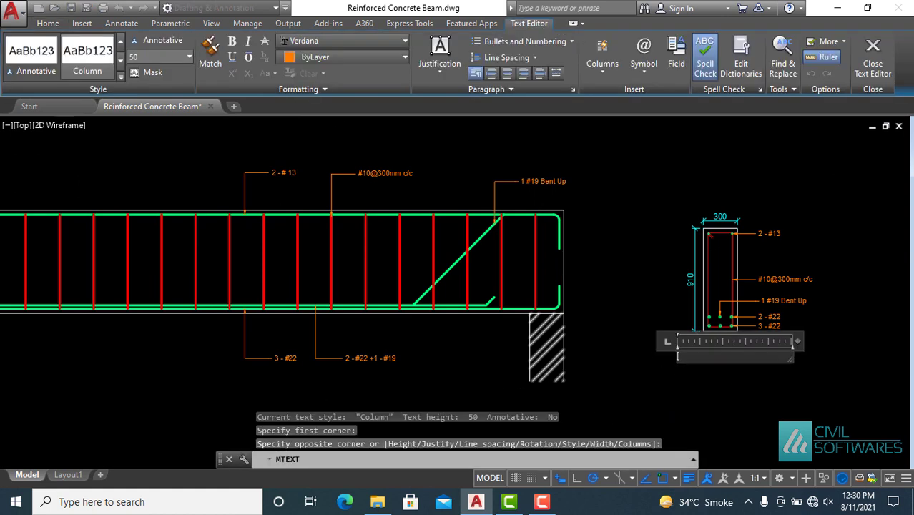
type("B")
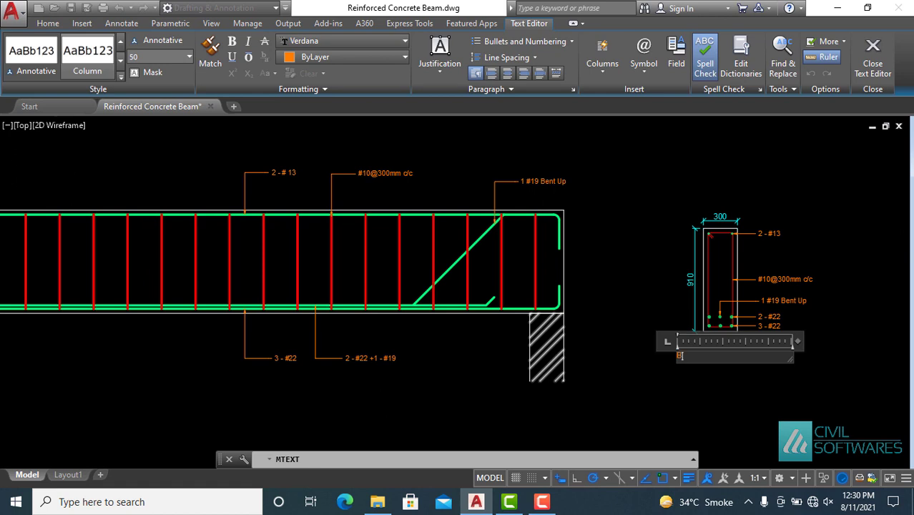
type("eam Cro")
type("ss")
type("Secti")
type("on")
key("BackSpace")
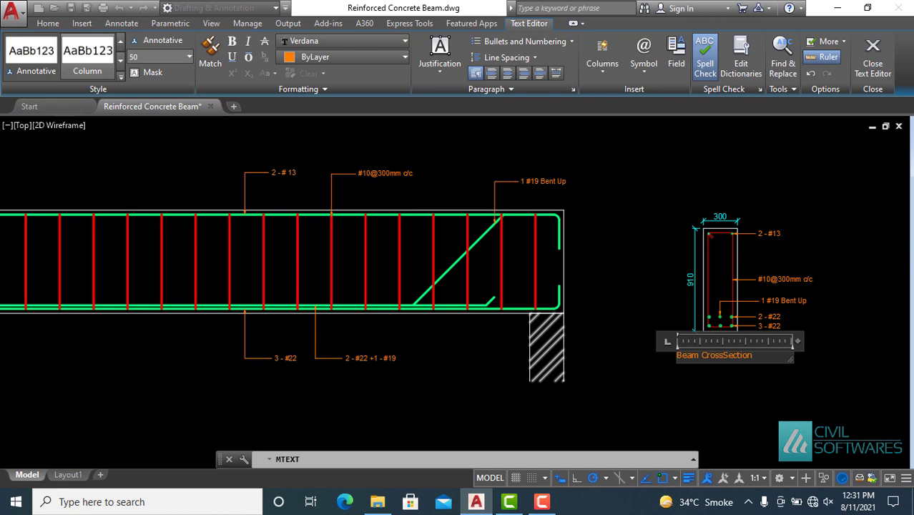
left_click(726, 356)
left_click(772, 379)
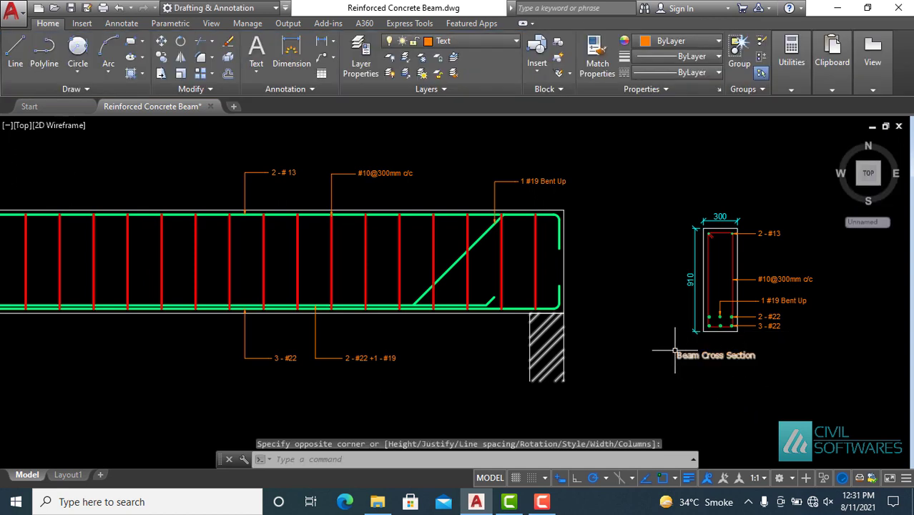
left_click(775, 367)
left_click(760, 357)
Step: Copy the title below the longitudinal section and retype it as 'Longitudinal Section'
left_click(161, 57)
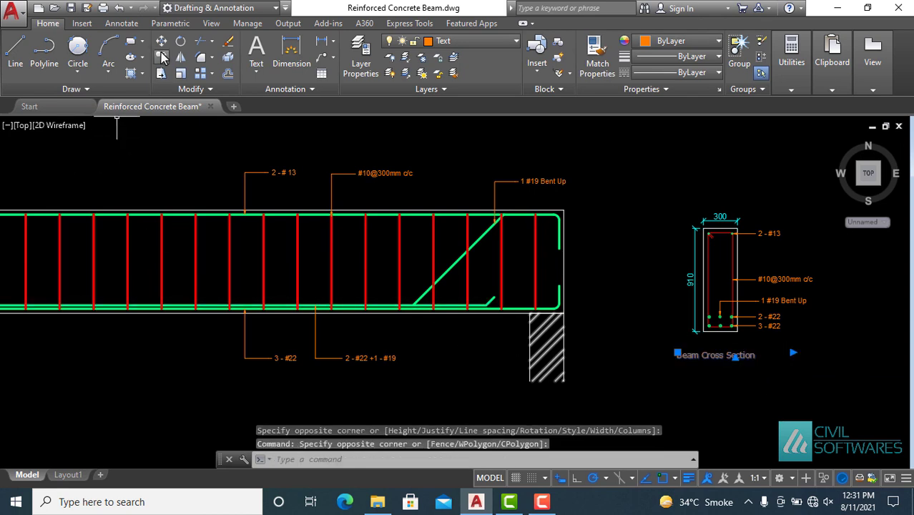
left_click(677, 354)
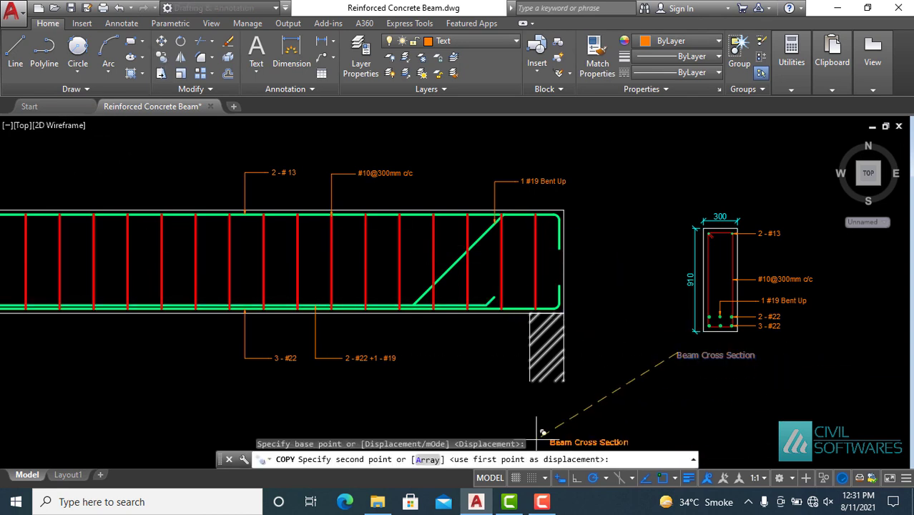
left_click(415, 385)
key("Escape")
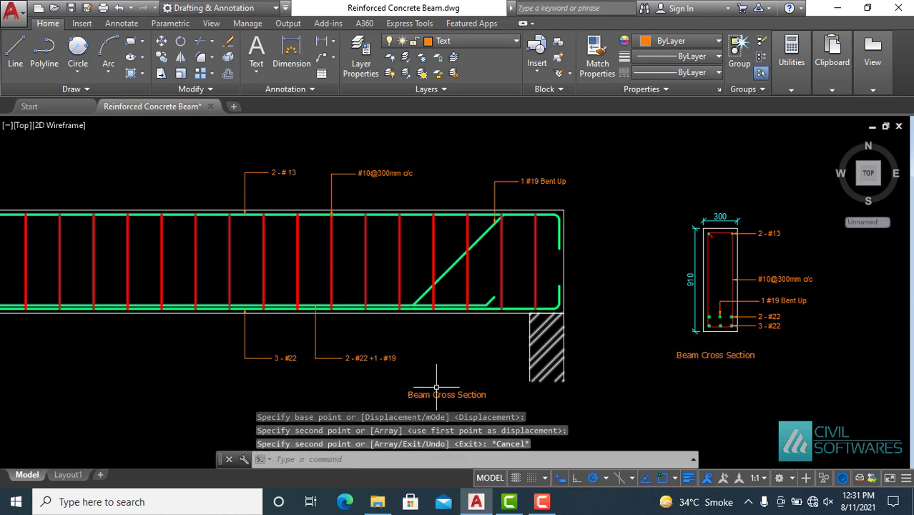
double_click(436, 389)
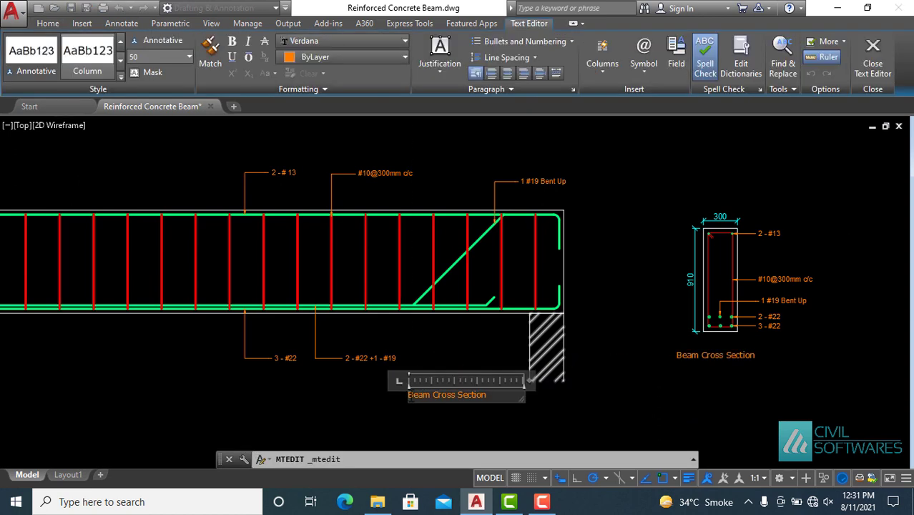
left_click_drag(408, 394, 486, 395)
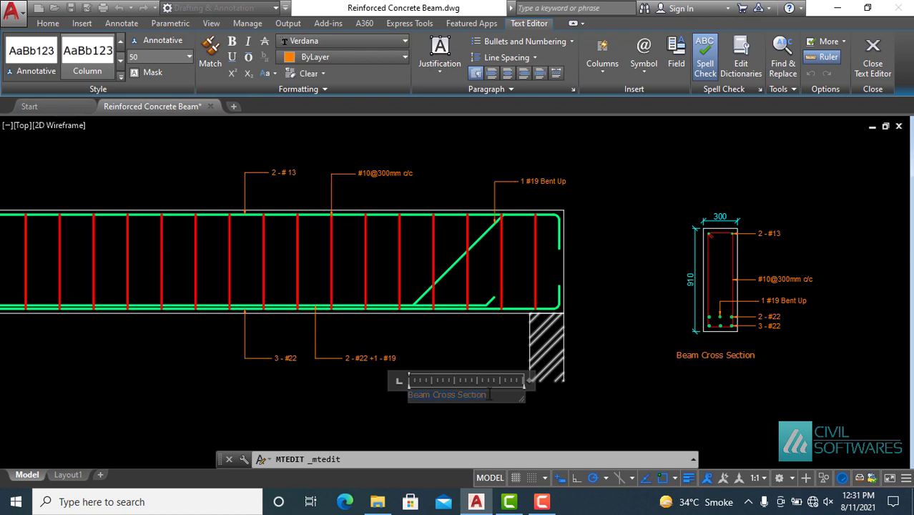
type("Lo")
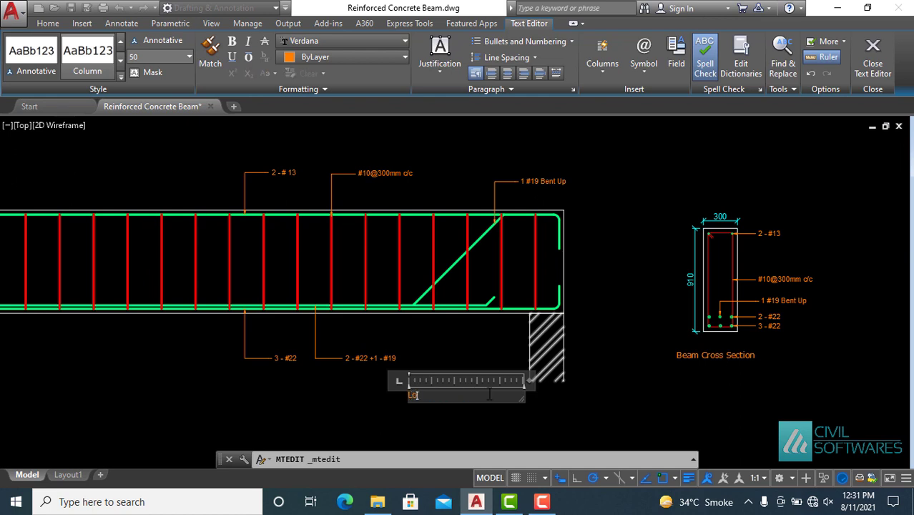
type("ng")
type("itu")
type("dinal ")
type("Section")
left_click(603, 409)
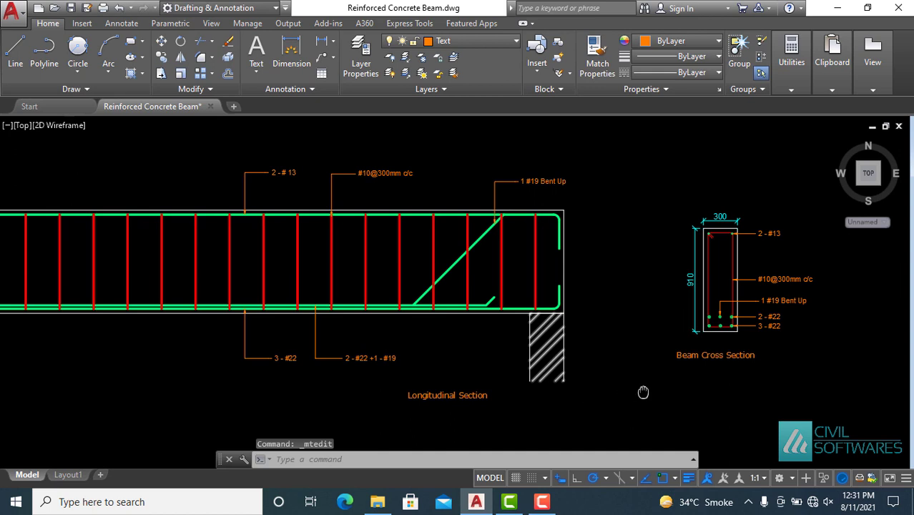
Step: Zoom to a window around both titled sections and close the command line window
middle_click_drag(643, 393, 506, 387)
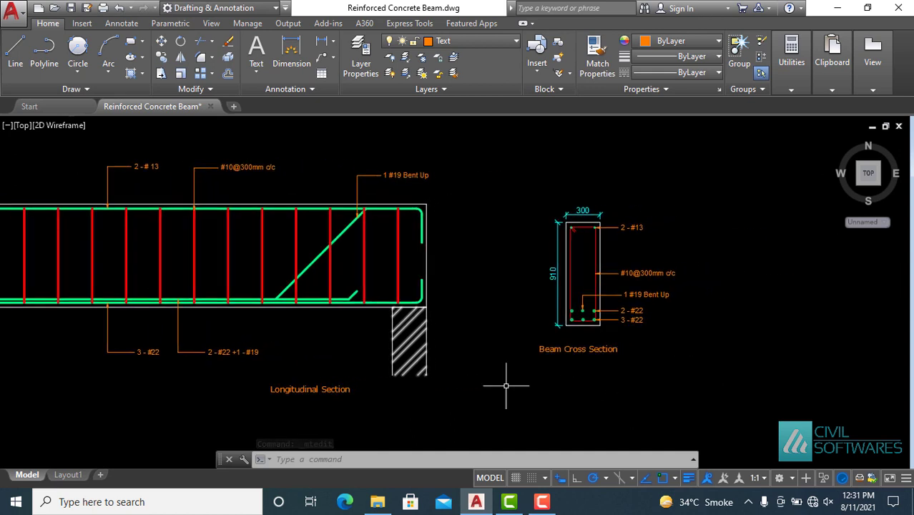
type("zoom")
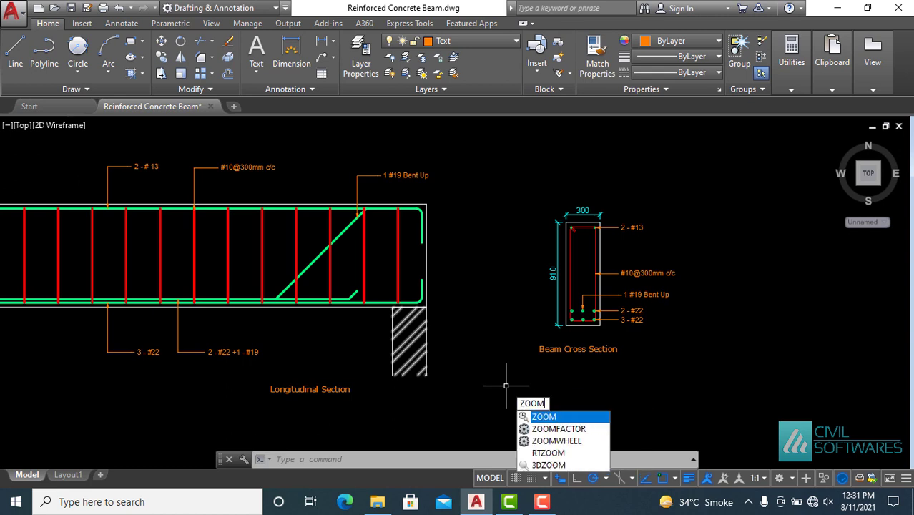
key("Return")
type("w")
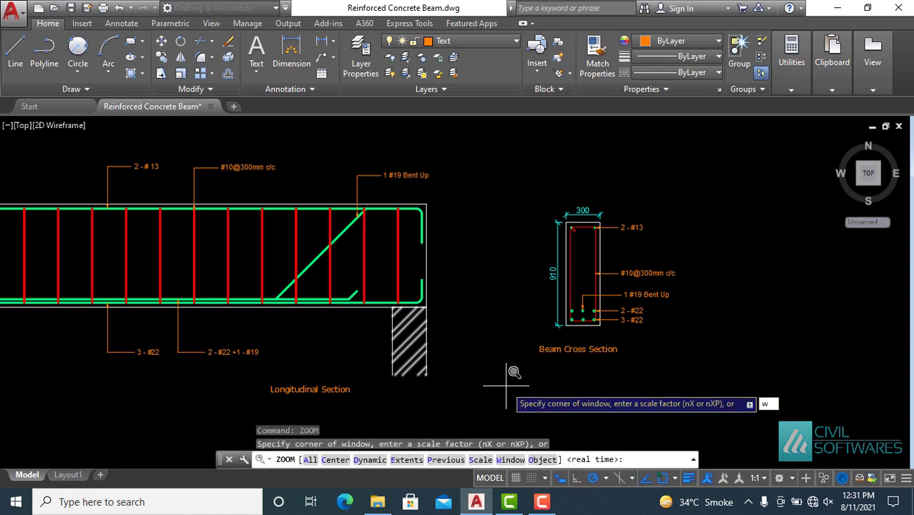
key("Return")
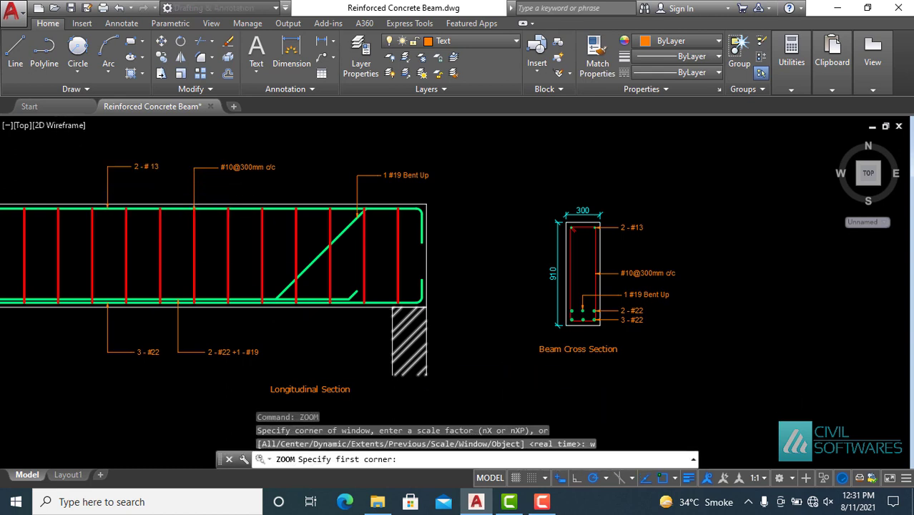
left_click(55, 145)
left_click(766, 396)
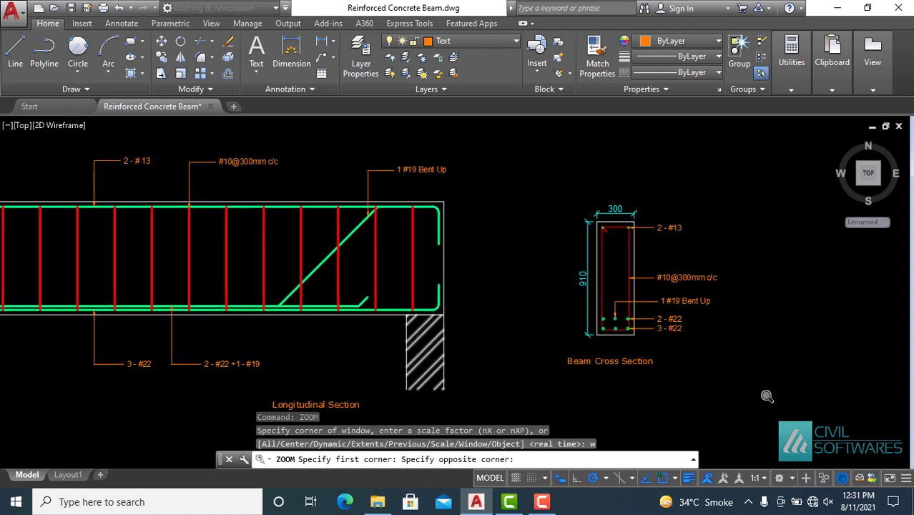
left_click(229, 459)
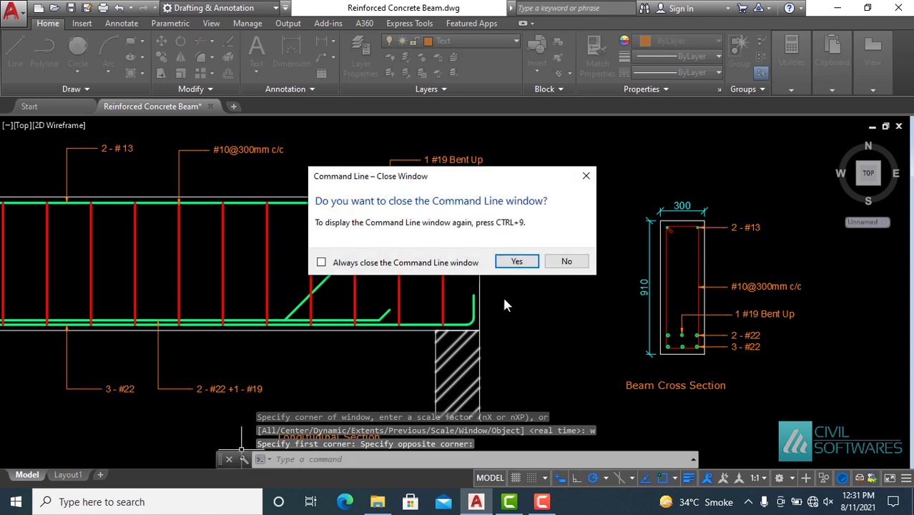
left_click(524, 263)
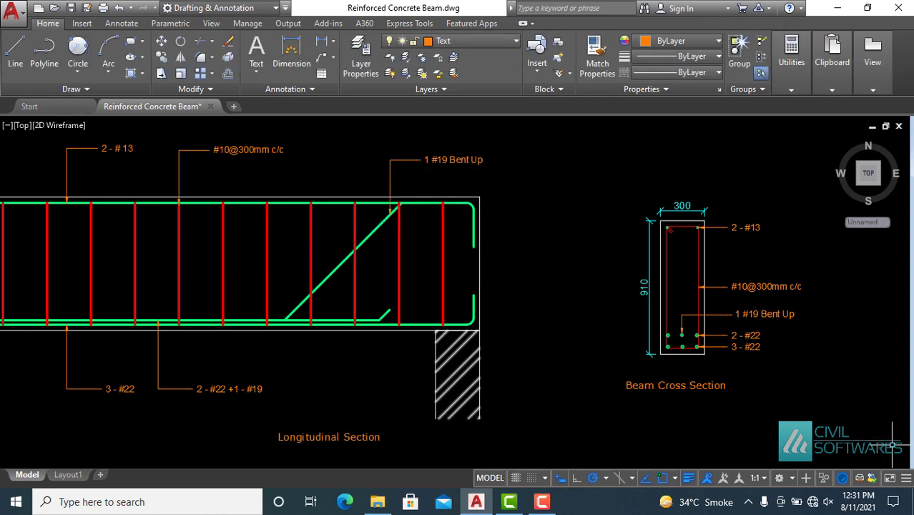